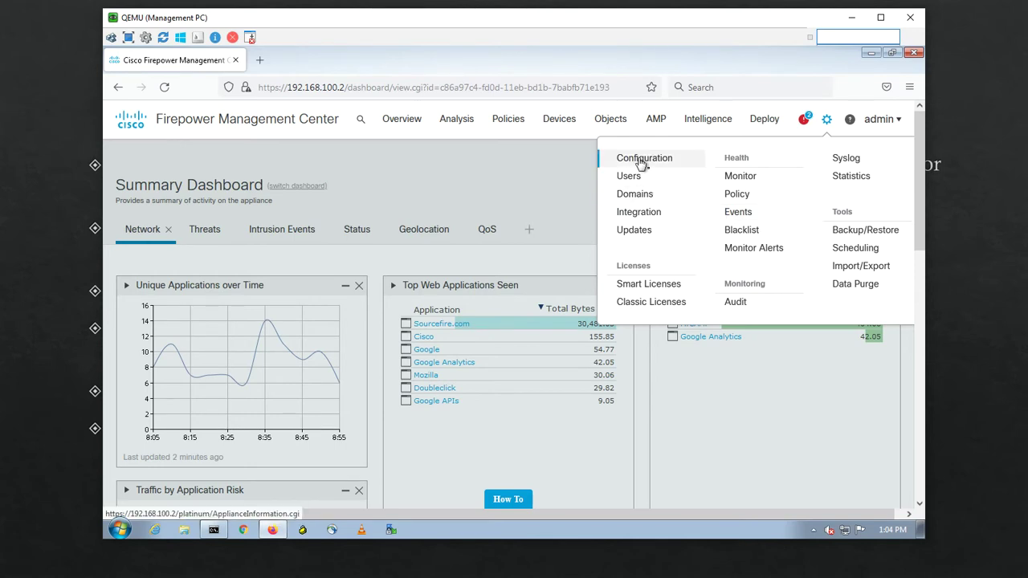
# Open the System Configuration pages from the gear menu
pyautogui.click(642, 164)
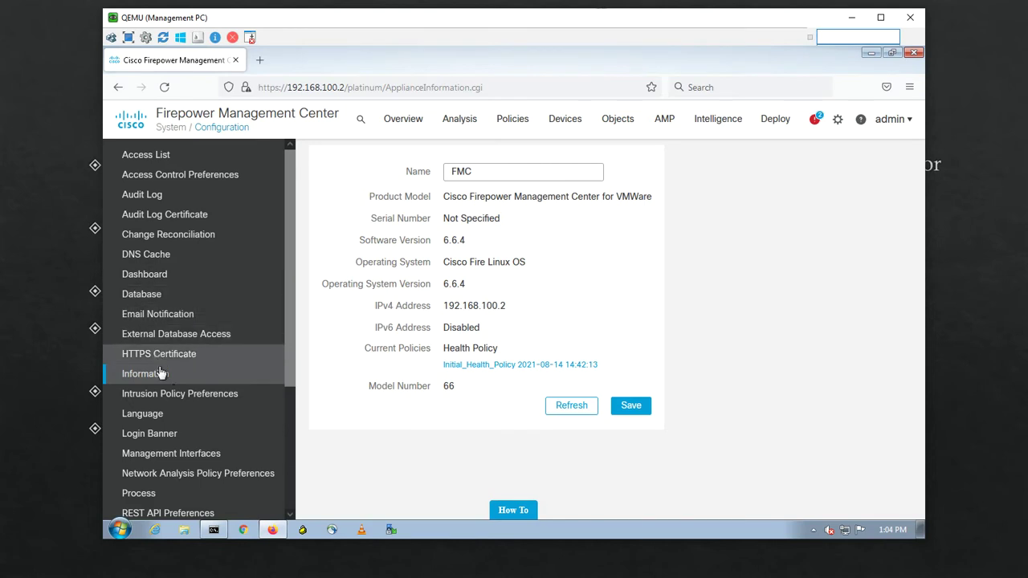
pyautogui.click(203, 384)
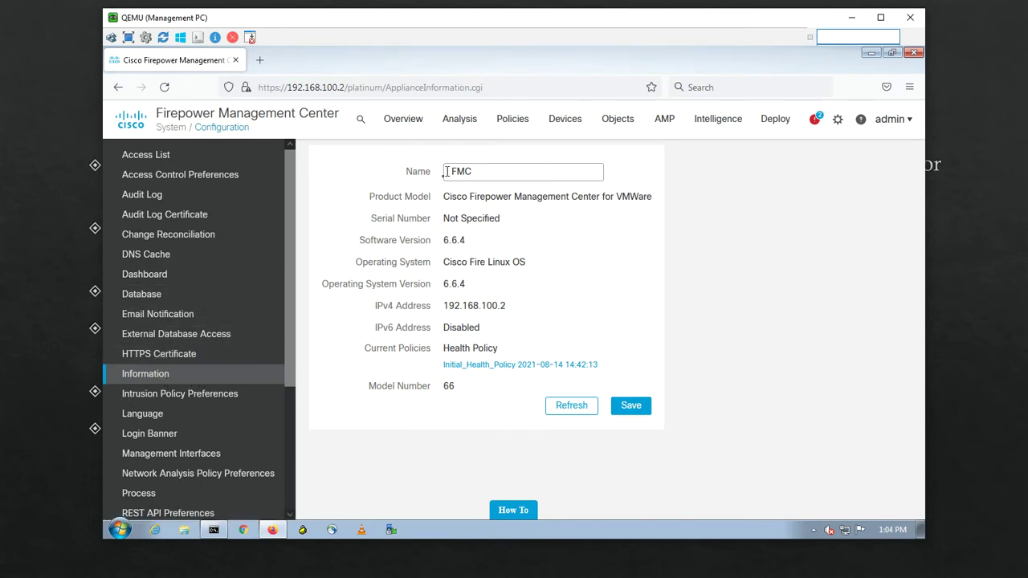
pyautogui.click(475, 172)
# View the Access List settings allowing any host on ports 443 and 22, then switch windows
pyautogui.click(161, 160)
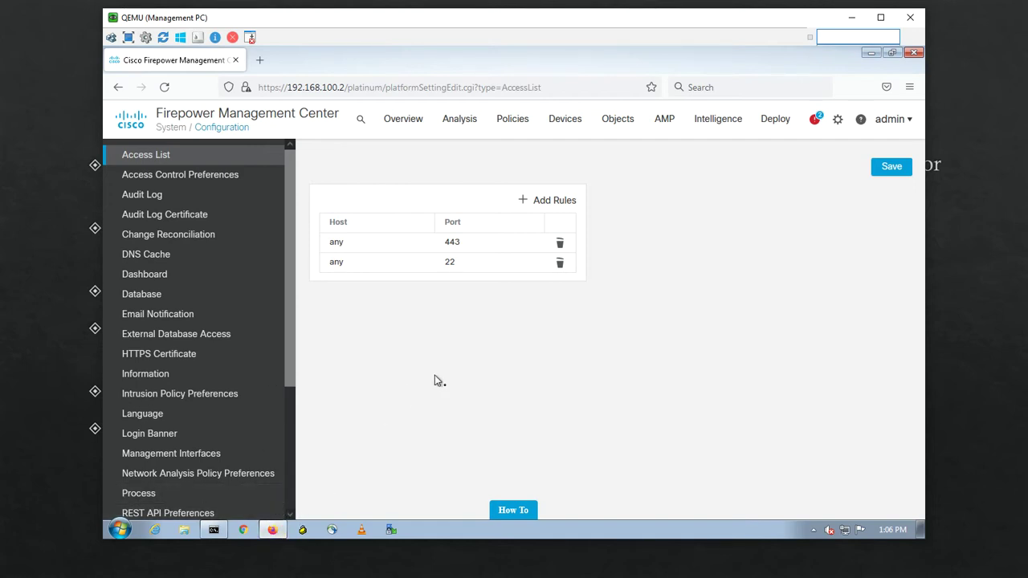
pyautogui.hotkey('alt', 'Tab')
pyautogui.hotkey('alt', 'Tab')
pyautogui.hotkey('alt', 'Tab')
pyautogui.hotkey('alt', 'Tab')
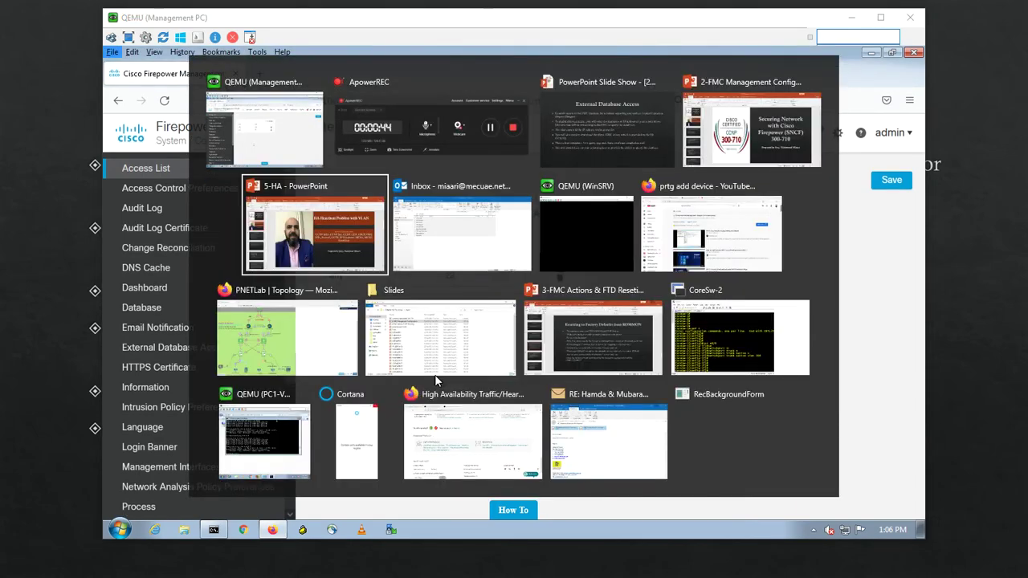
pyautogui.hotkey('alt', 'Tab')
pyautogui.hotkey('alt', 'Tab')
pyautogui.hotkey('alt', 'Tab')
pyautogui.hotkey('alt', 'Tab')
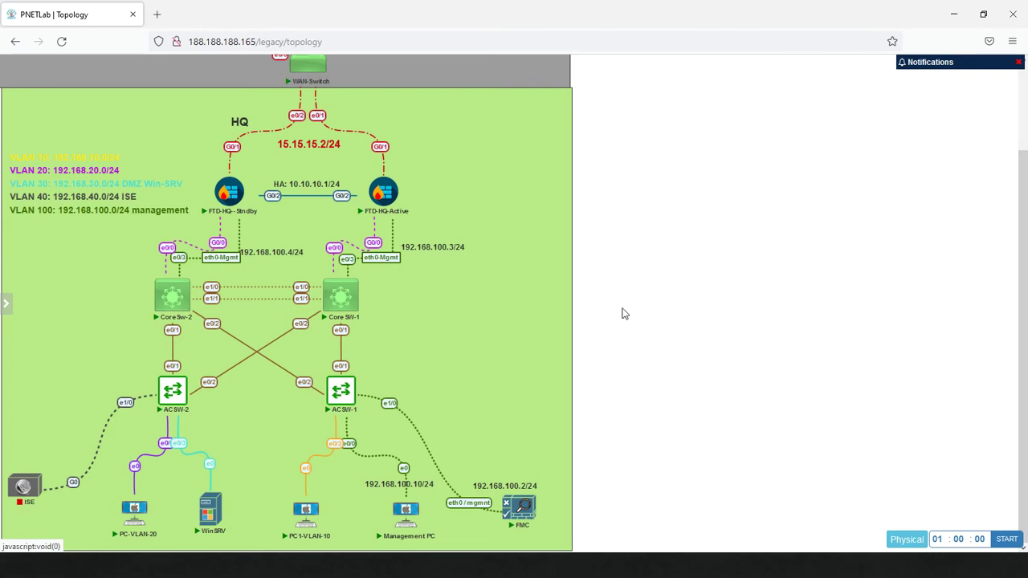
pyautogui.moveTo(433, 506)
pyautogui.moveTo(409, 524)
pyautogui.moveTo(302, 522)
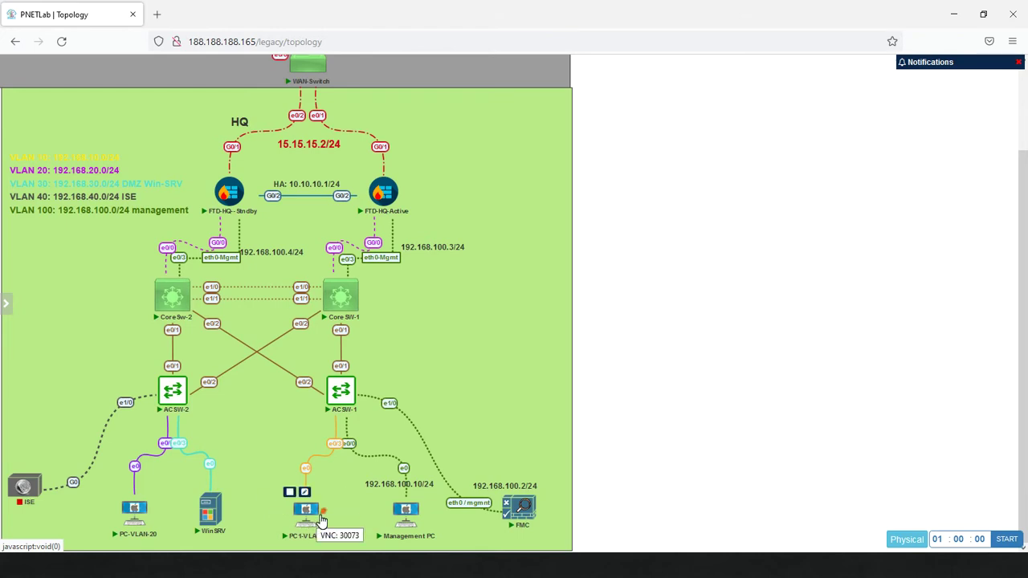
pyautogui.moveTo(210, 517)
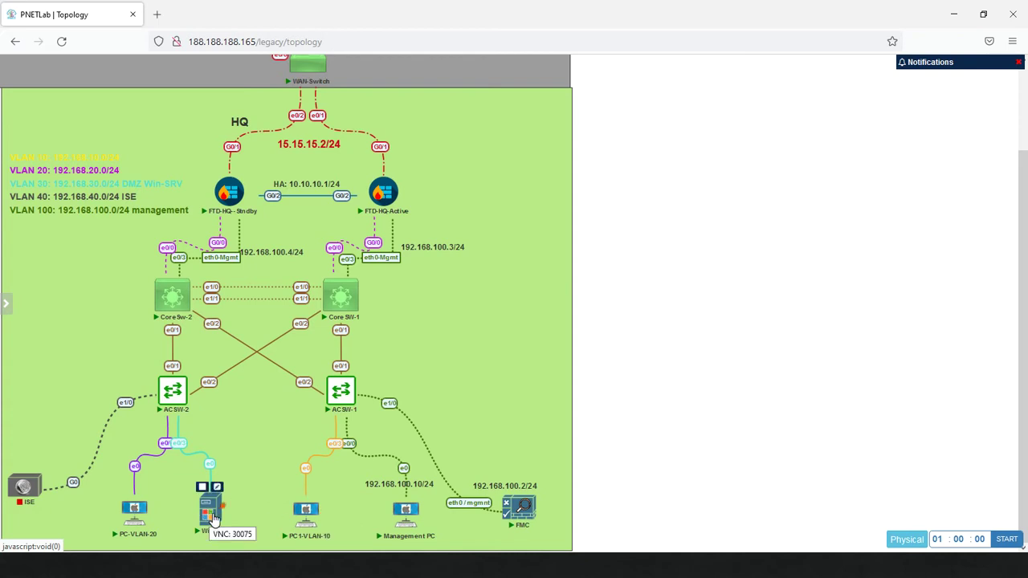
pyautogui.moveTo(153, 518)
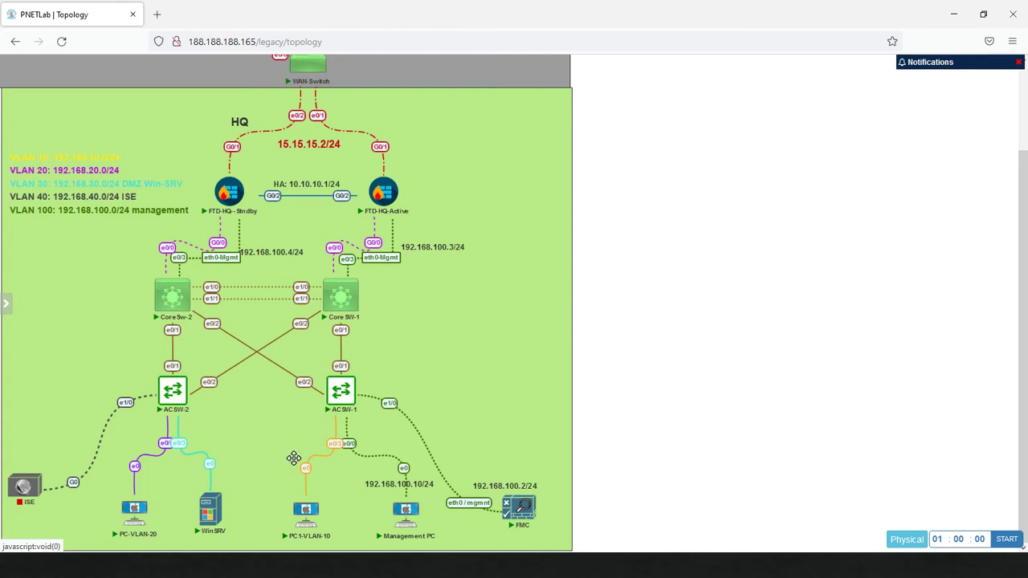
pyautogui.moveTo(396, 202)
pyautogui.moveTo(222, 520)
pyautogui.hotkey('alt', 'Tab')
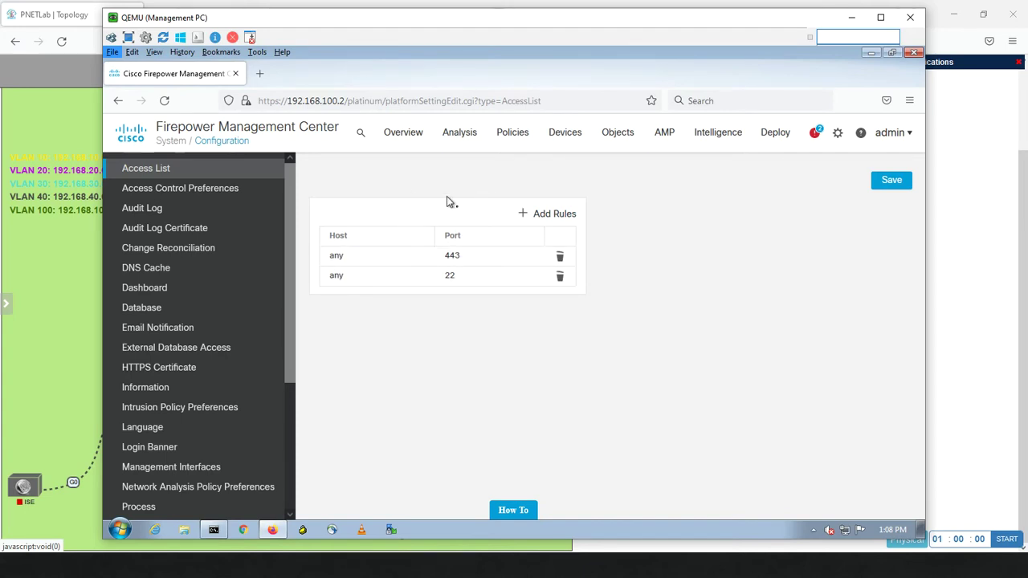
pyautogui.click(554, 215)
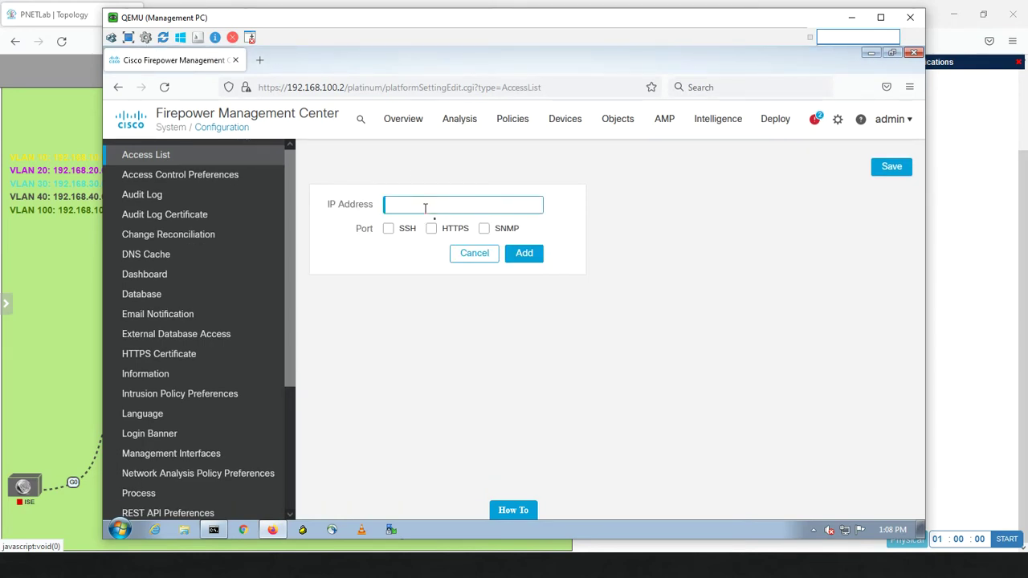
pyautogui.click(388, 231)
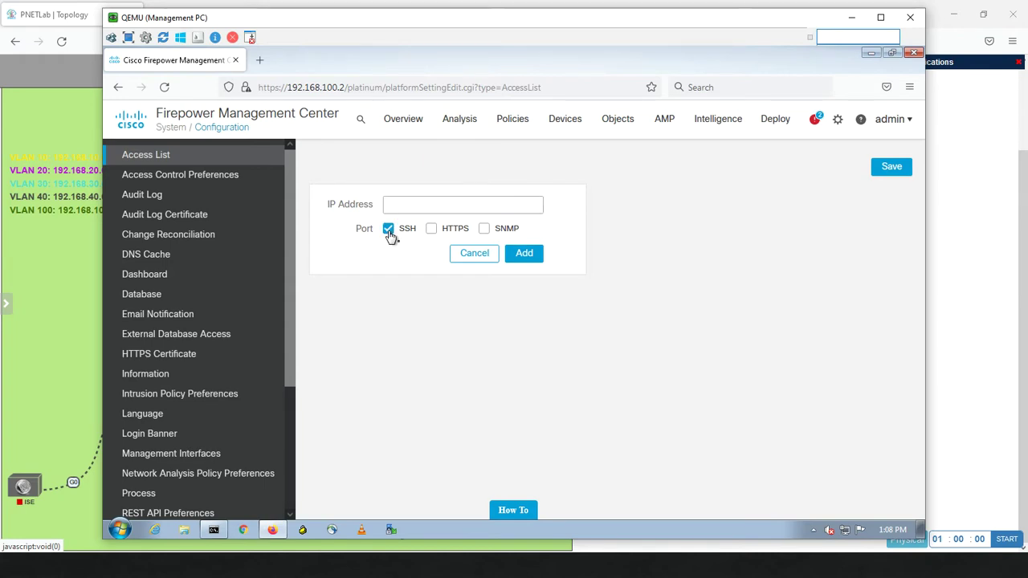
pyautogui.click(432, 230)
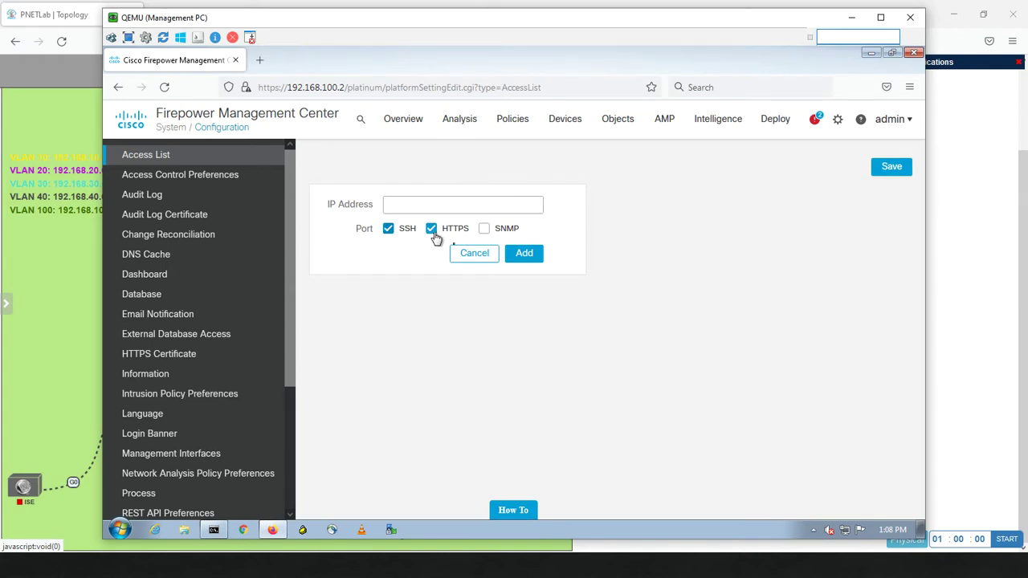
pyautogui.click(484, 229)
pyautogui.click(471, 254)
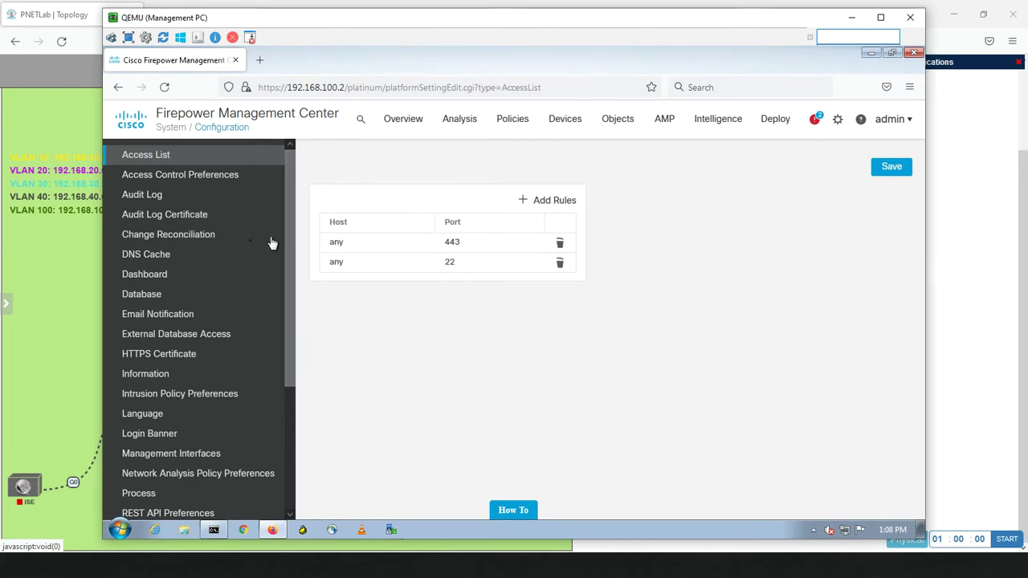
# Set Comments on rule change to Optional in Access Control Preferences and save
pyautogui.click(197, 185)
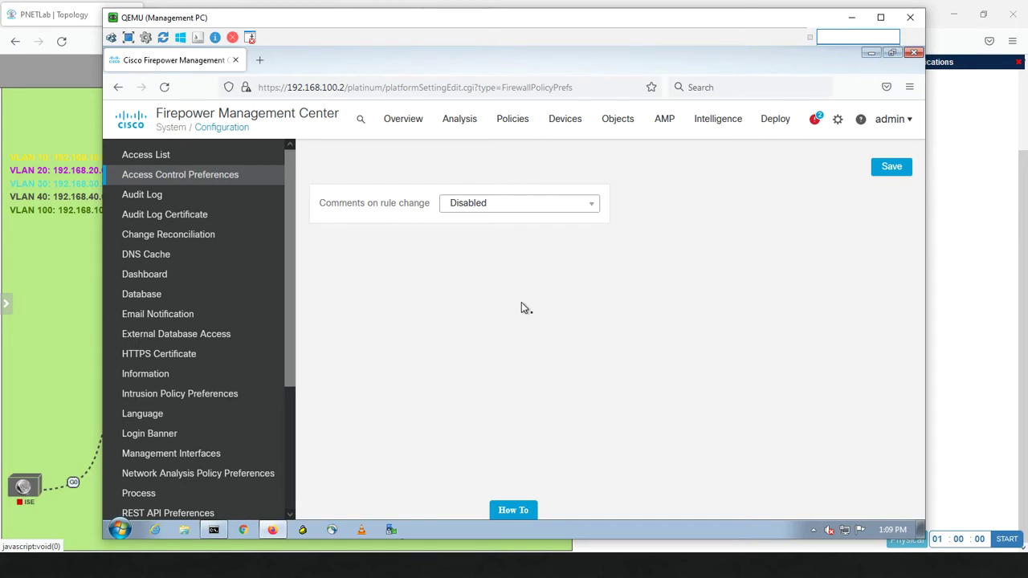
pyautogui.click(582, 205)
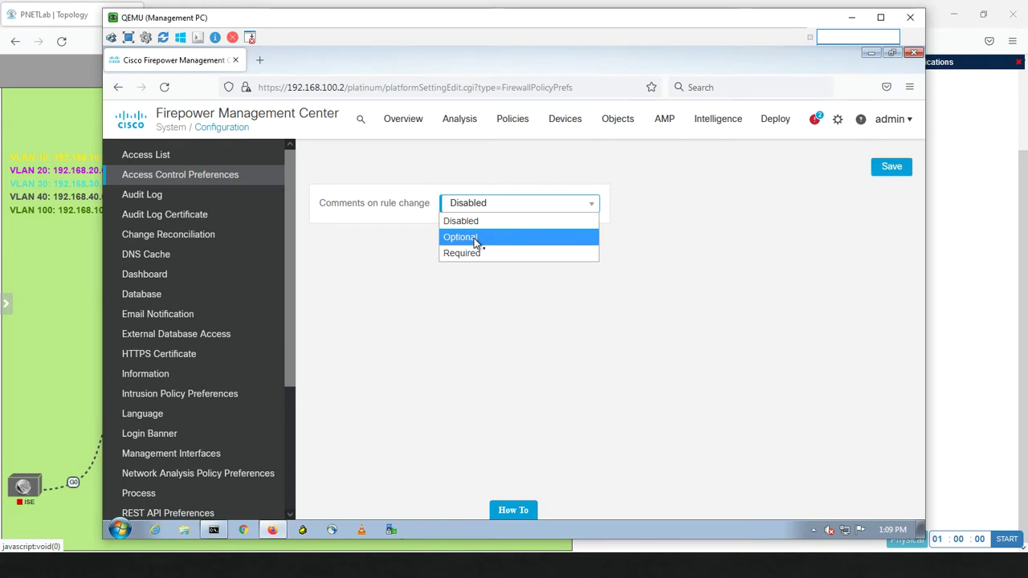
pyautogui.click(475, 239)
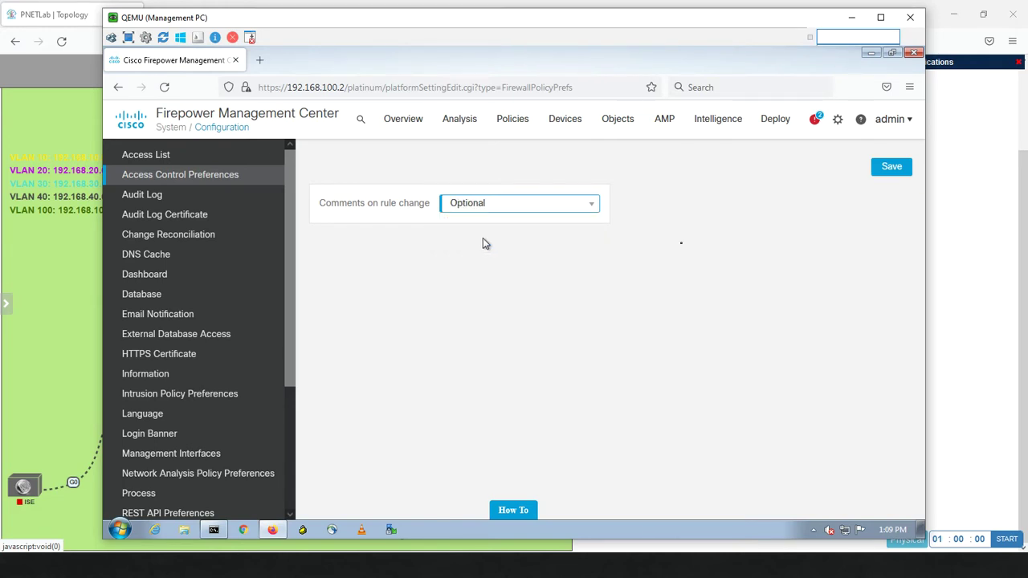
pyautogui.click(887, 170)
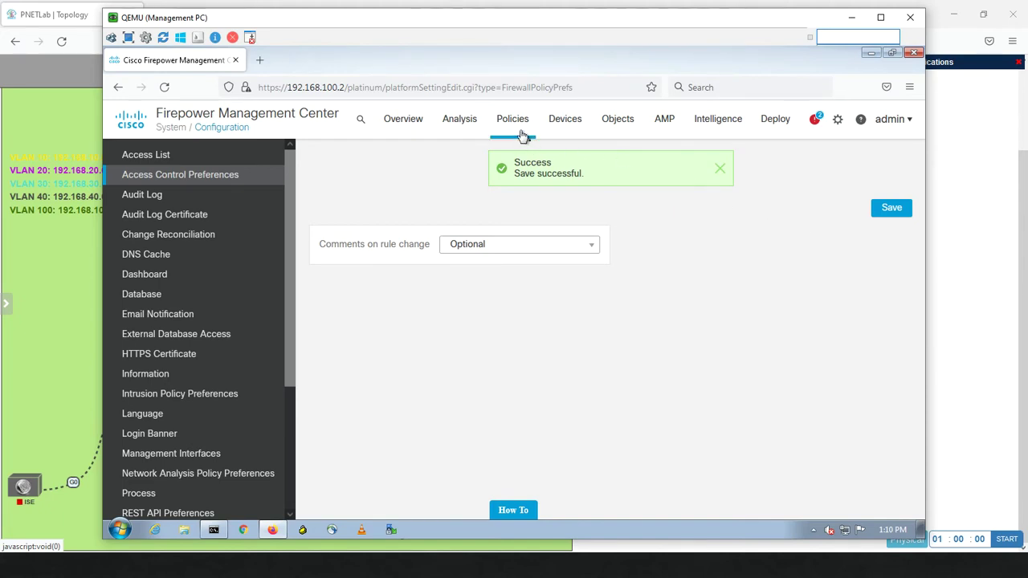
pyautogui.moveTo(520, 126)
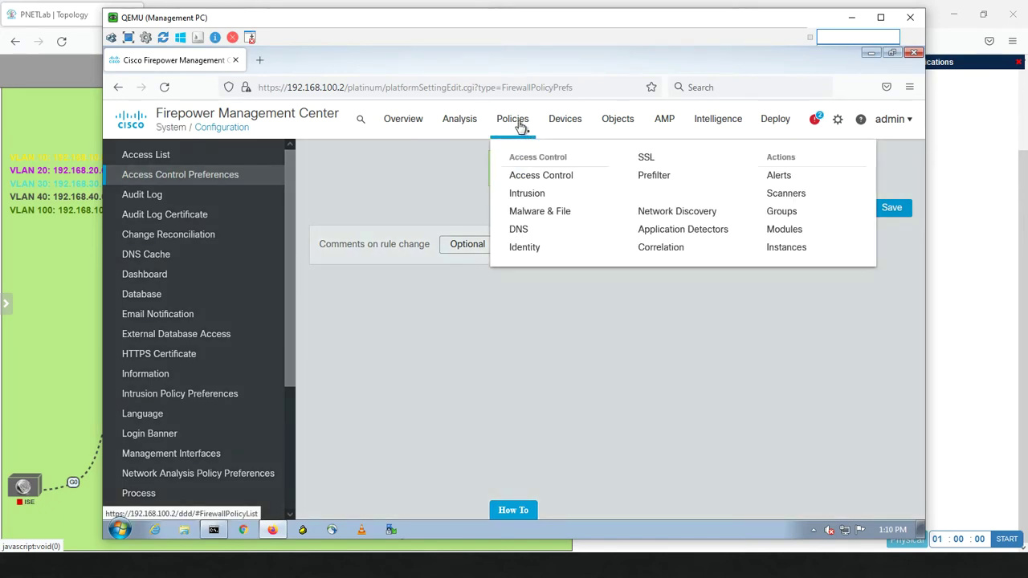
# Create a new access control policy named Test
pyautogui.click(536, 178)
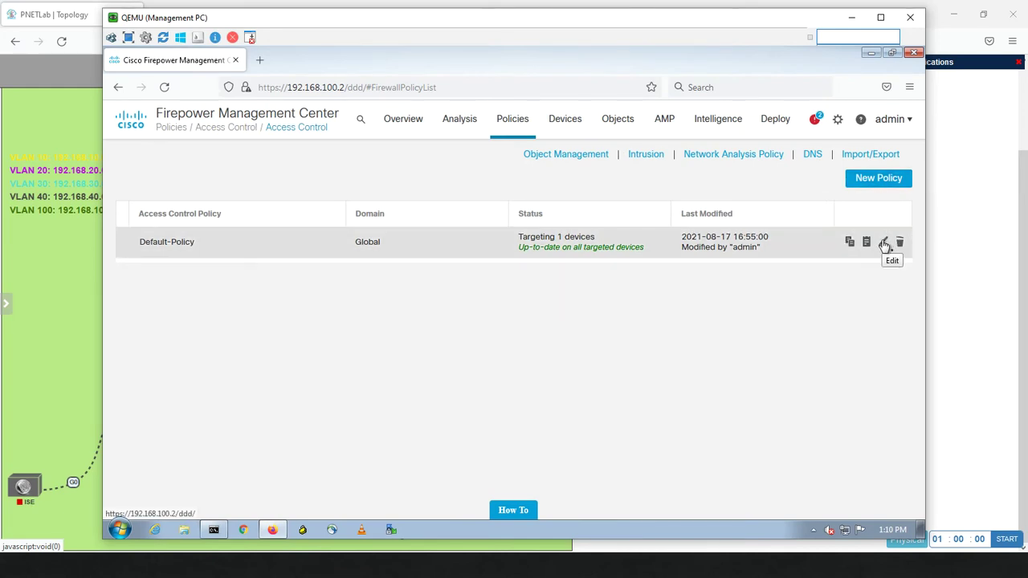
pyautogui.click(890, 185)
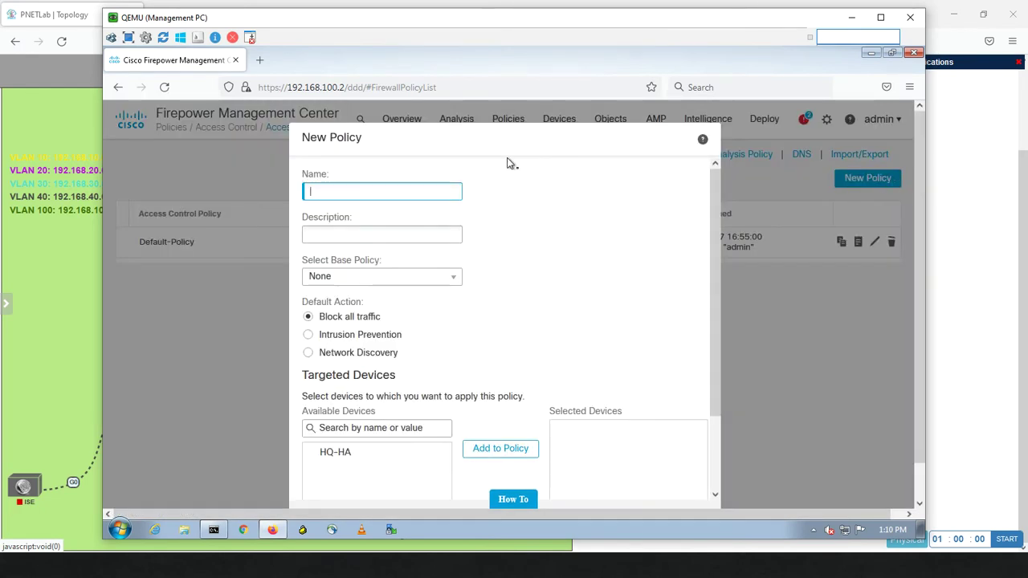
pyautogui.write('Test')
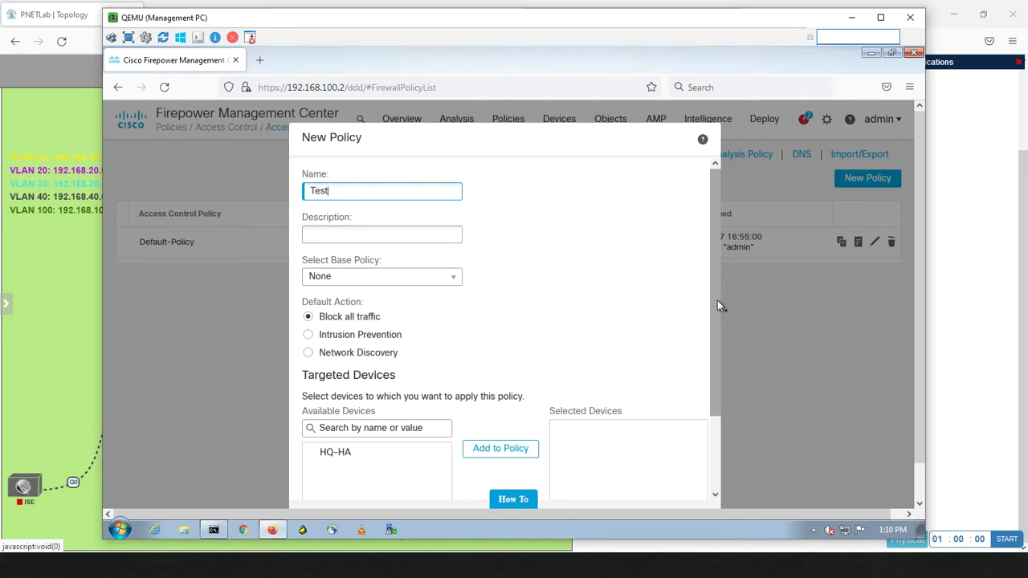
pyautogui.moveTo(711, 311); pyautogui.dragTo(696, 462)
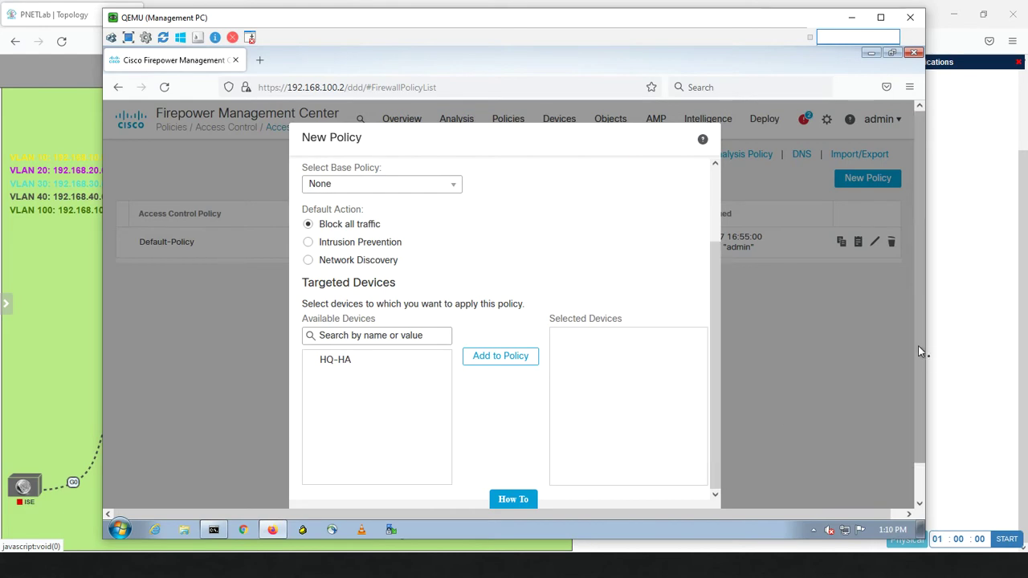
pyautogui.moveTo(919, 345); pyautogui.dragTo(908, 441)
pyautogui.click(683, 483)
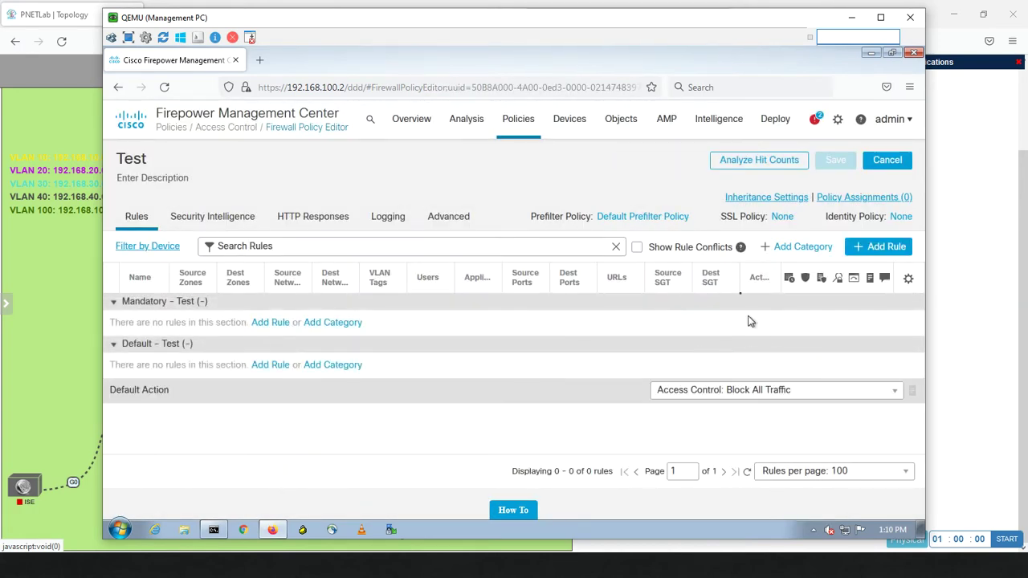
# Cancel out of the Test policy editor and open Default-Policy for editing
pyautogui.click(884, 160)
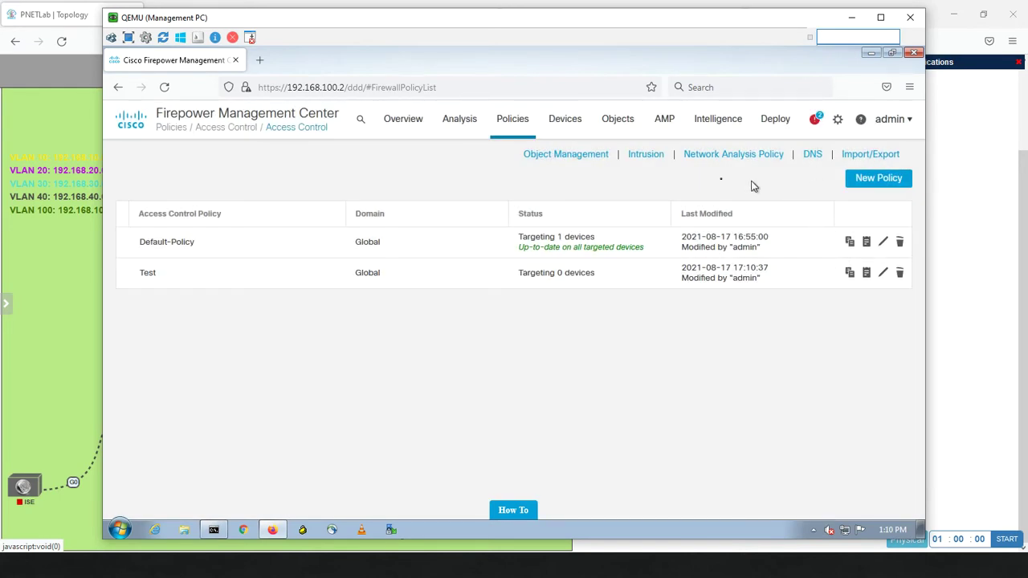
pyautogui.click(882, 241)
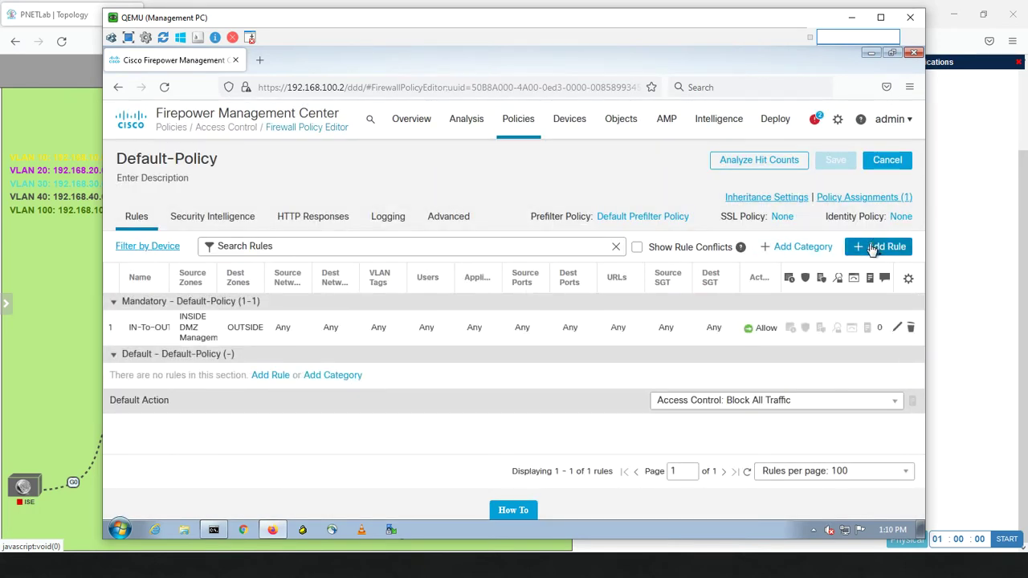
# Start adding a new access rule to Default-Policy
pyautogui.click(874, 249)
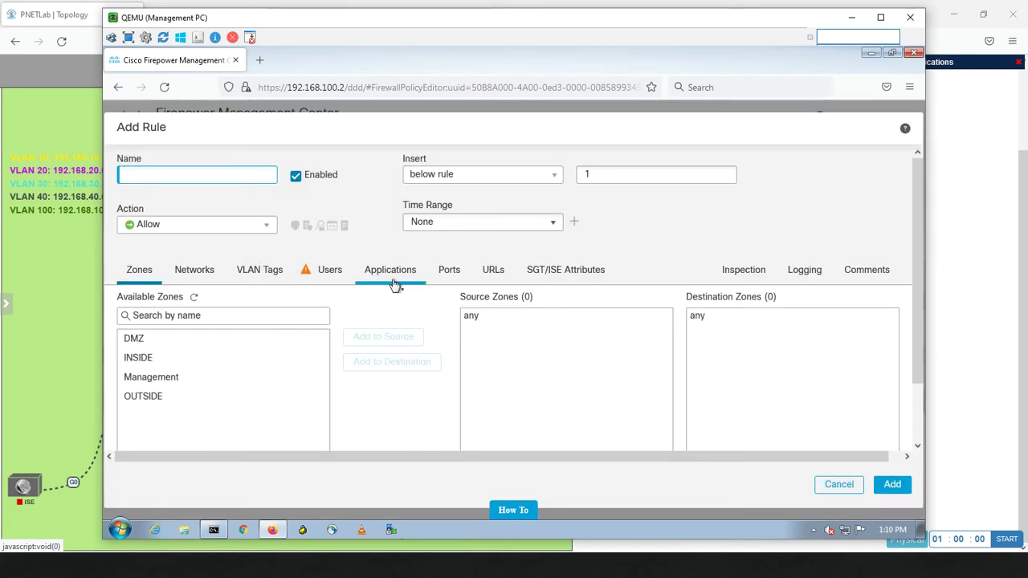
# Add DMZ as the rule's source zone and INSIDE as its destination zone
pyautogui.click(172, 344)
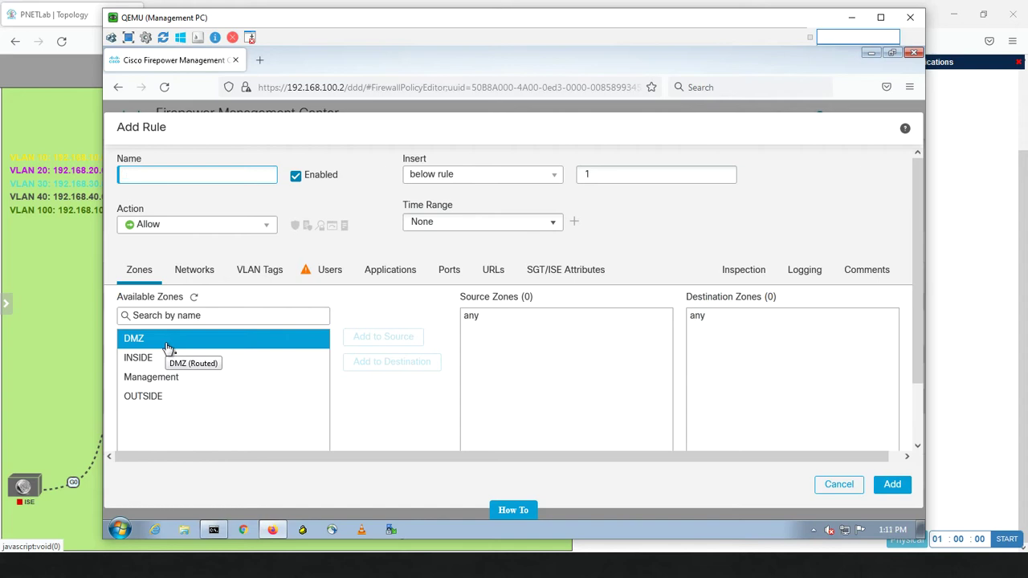
pyautogui.click(252, 315)
pyautogui.click(183, 344)
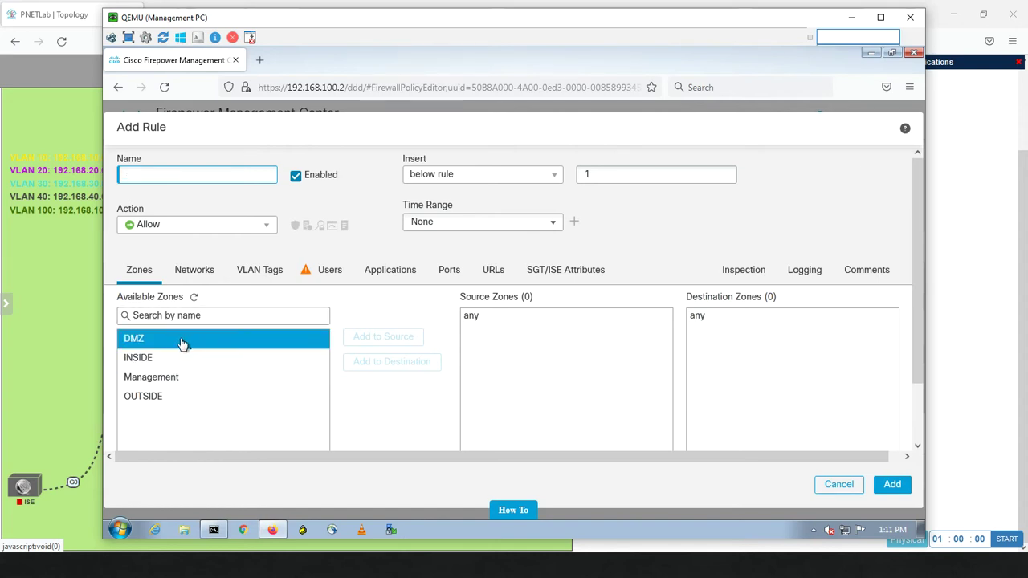
pyautogui.click(183, 344)
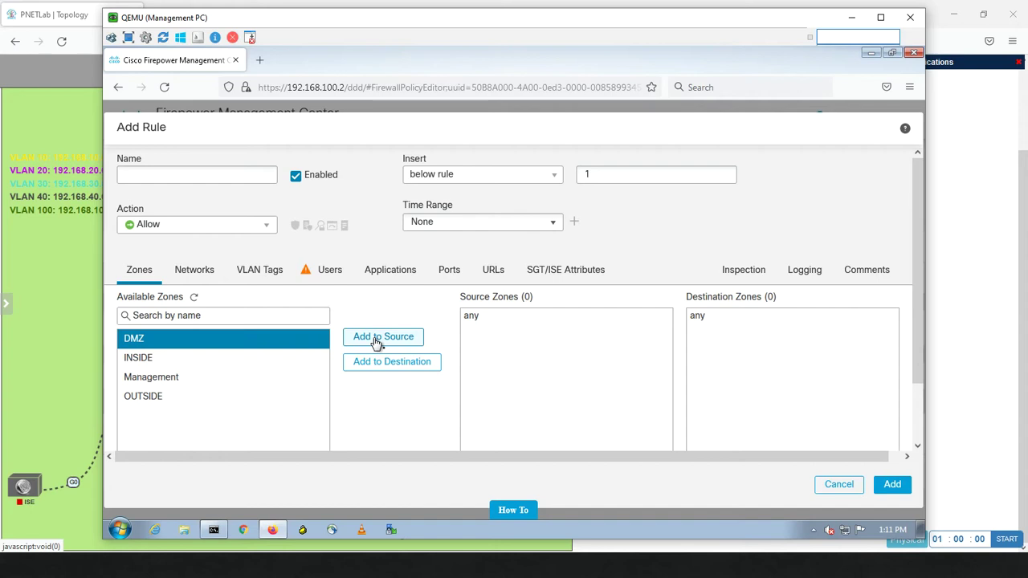
pyautogui.click(378, 341)
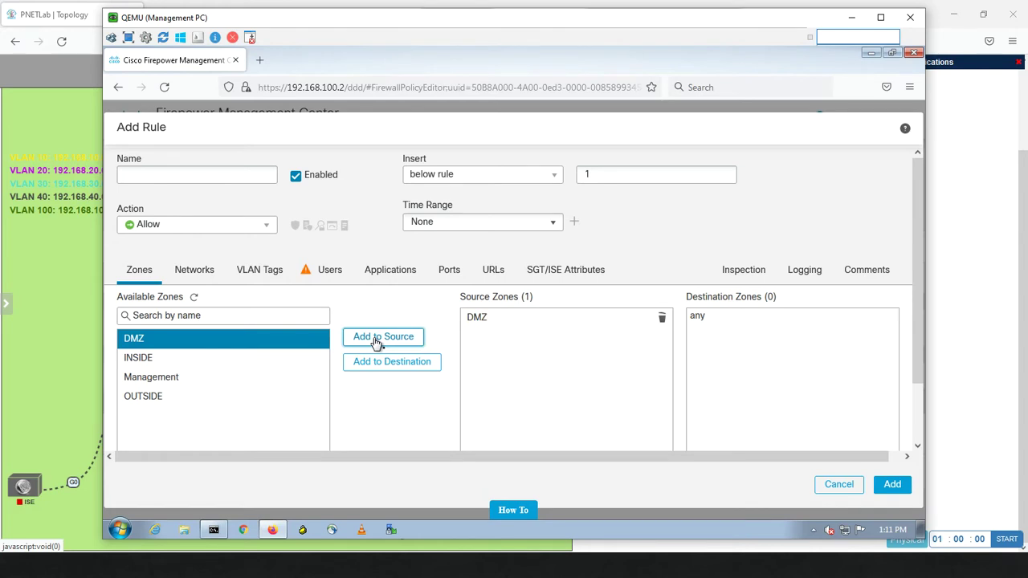
pyautogui.click(177, 358)
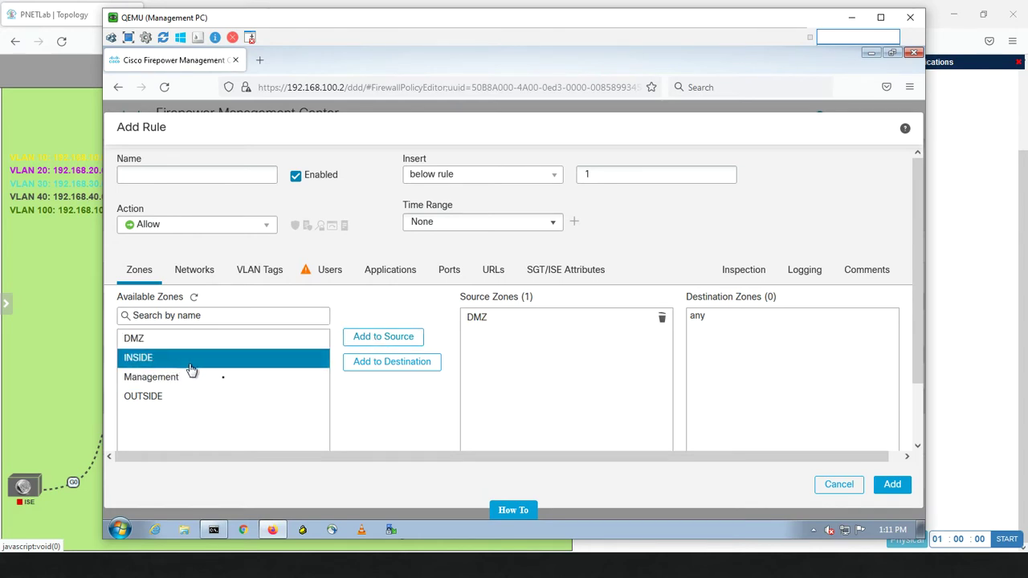
pyautogui.click(366, 368)
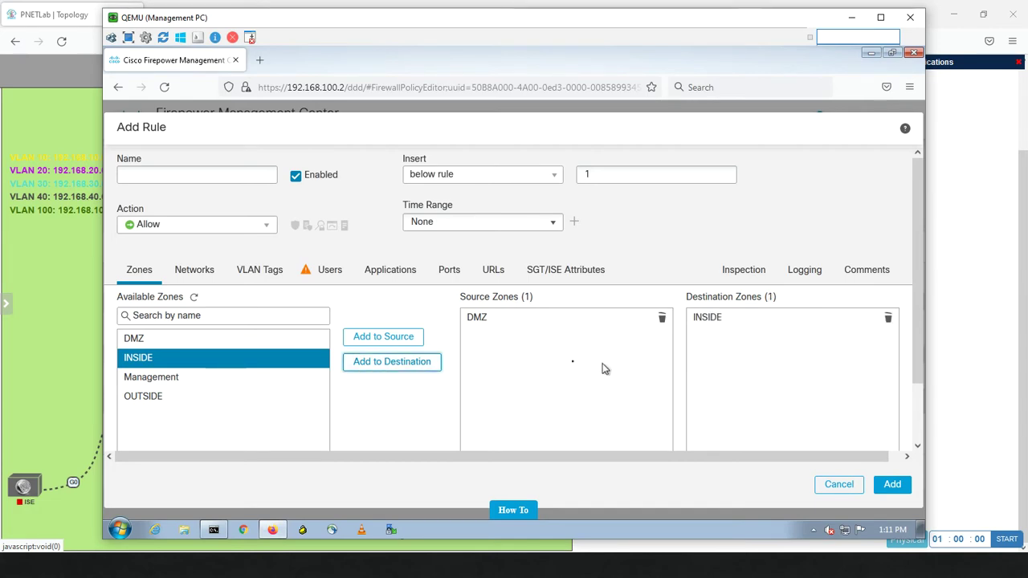
pyautogui.click(210, 172)
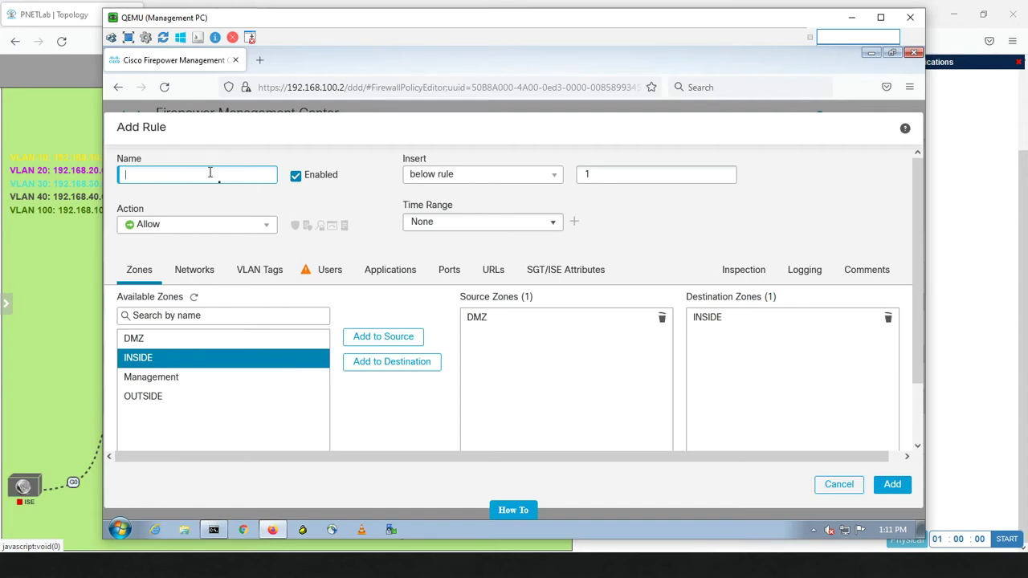
# Dismiss the Sticky Keys prompt and name the rule DMZ-TO-INSIDE
pyautogui.press('shift')
pyautogui.press('shift')
pyautogui.press('shift')
pyautogui.press('shift')
pyautogui.press('shift')
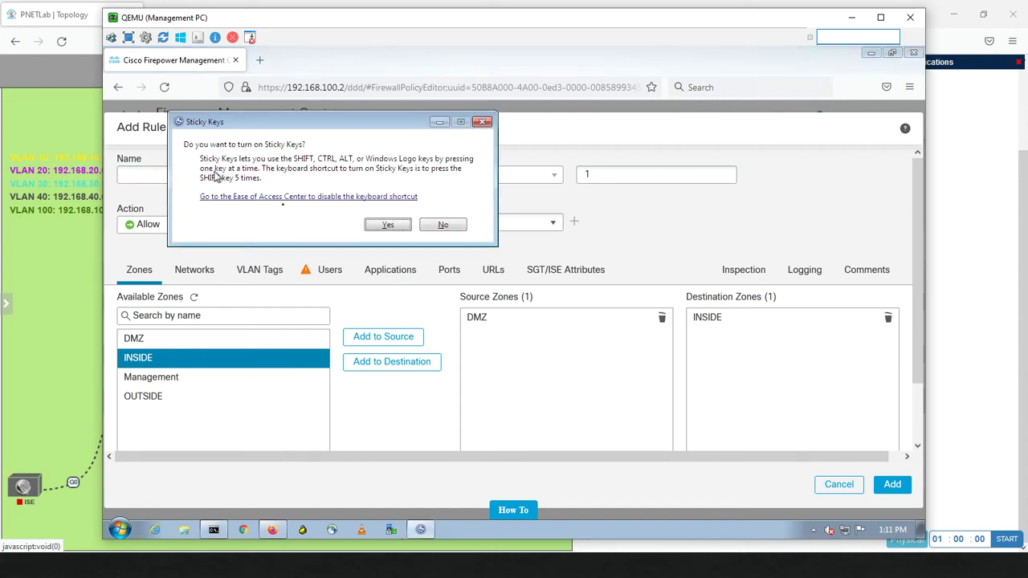
pyautogui.click(388, 226)
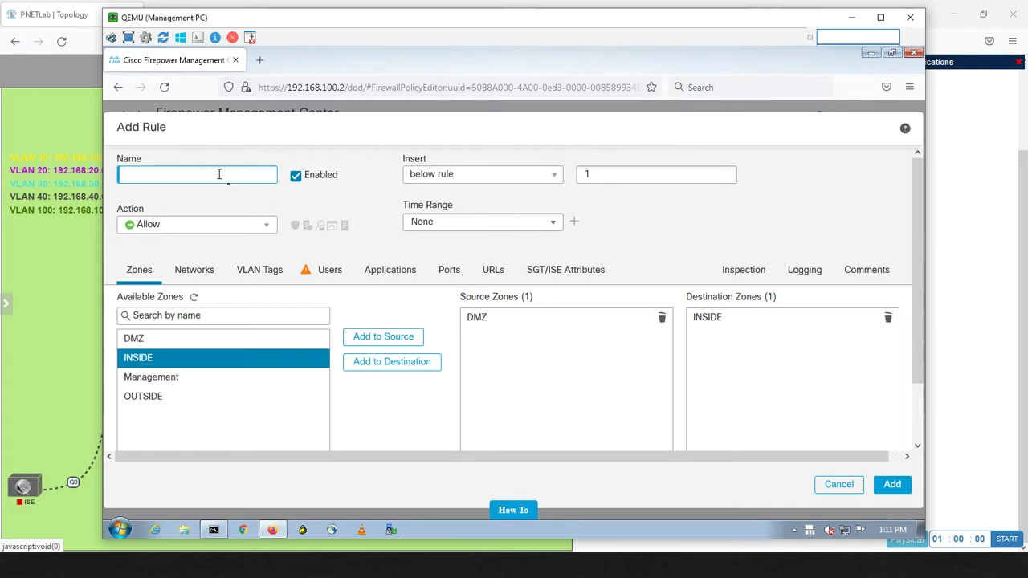
pyautogui.write('DMZ')
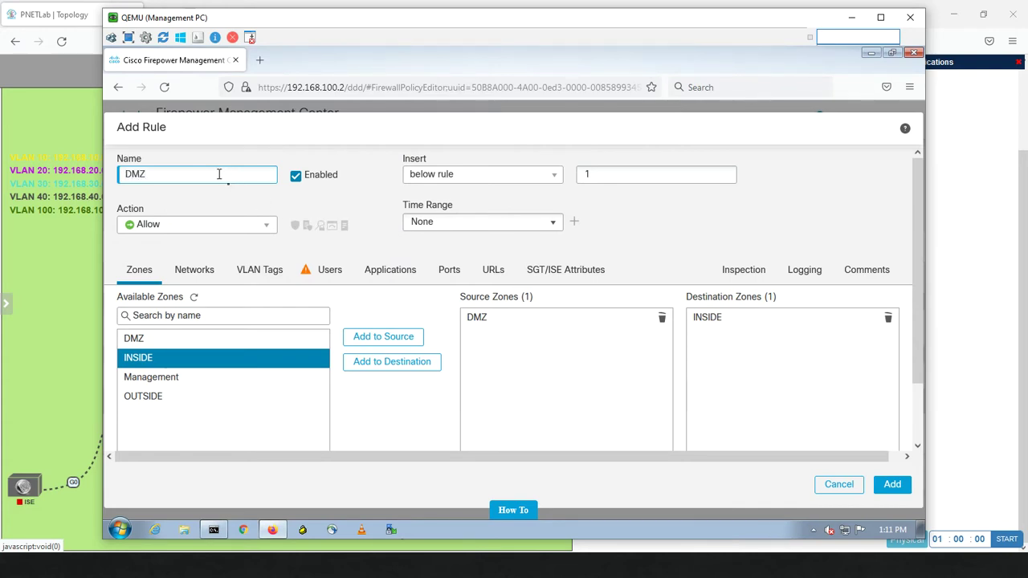
pyautogui.write('-TO-INSIDE')
# Remove INSIDE from the rule's destination zones
pyautogui.keyDown('ctrl'); pyautogui.click(175, 376); pyautogui.keyUp('ctrl')
pyautogui.click(168, 359)
pyautogui.keyDown('ctrl'); pyautogui.click(170, 341); pyautogui.keyUp('ctrl')
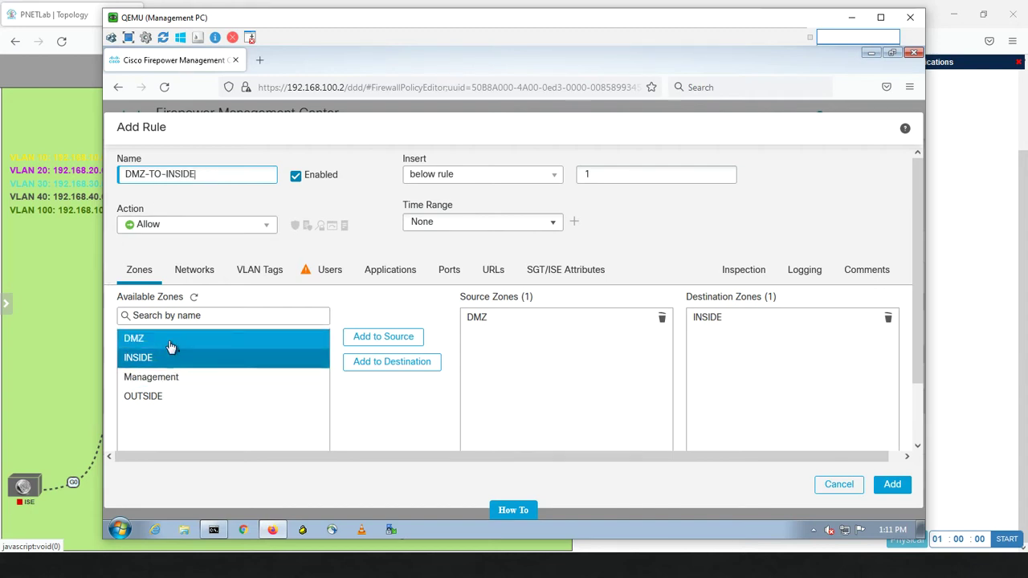
pyautogui.keyDown('ctrl'); pyautogui.click(170, 346); pyautogui.keyUp('ctrl')
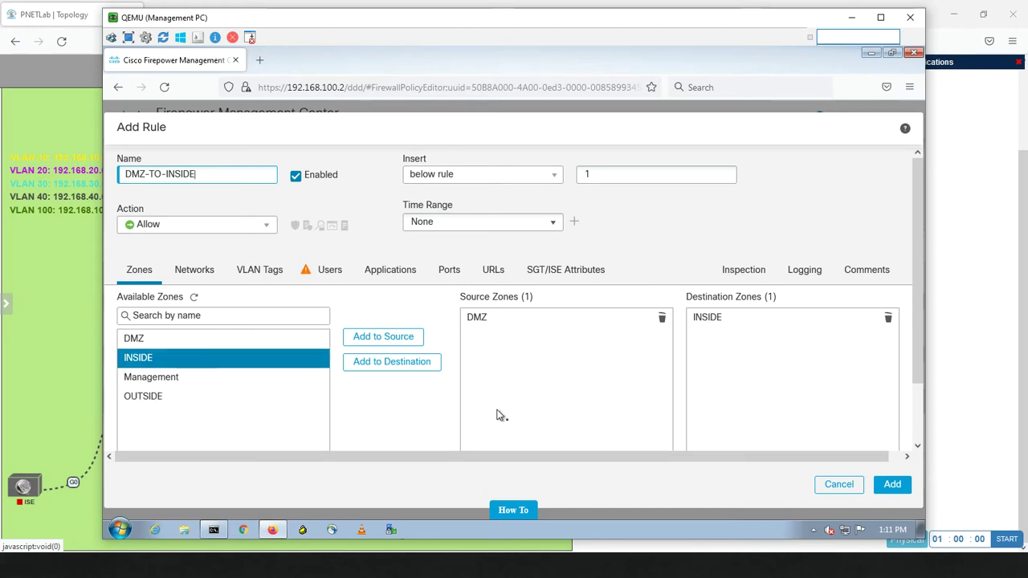
pyautogui.click(712, 324)
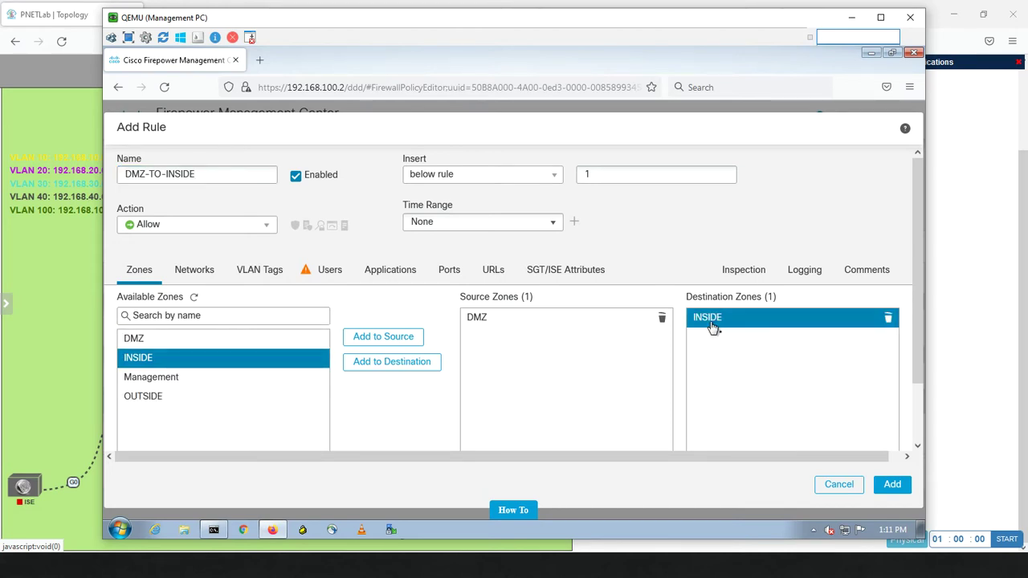
pyautogui.click(887, 320)
# Make Management the destination zone, rename the rule DMZ-TO-Management, and submit it
pyautogui.click(171, 379)
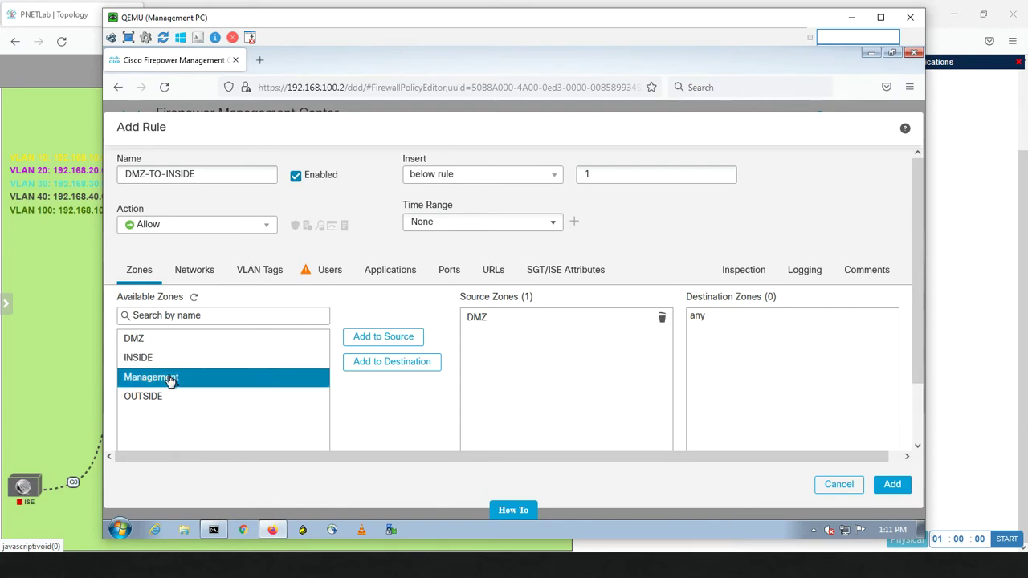
pyautogui.click(372, 368)
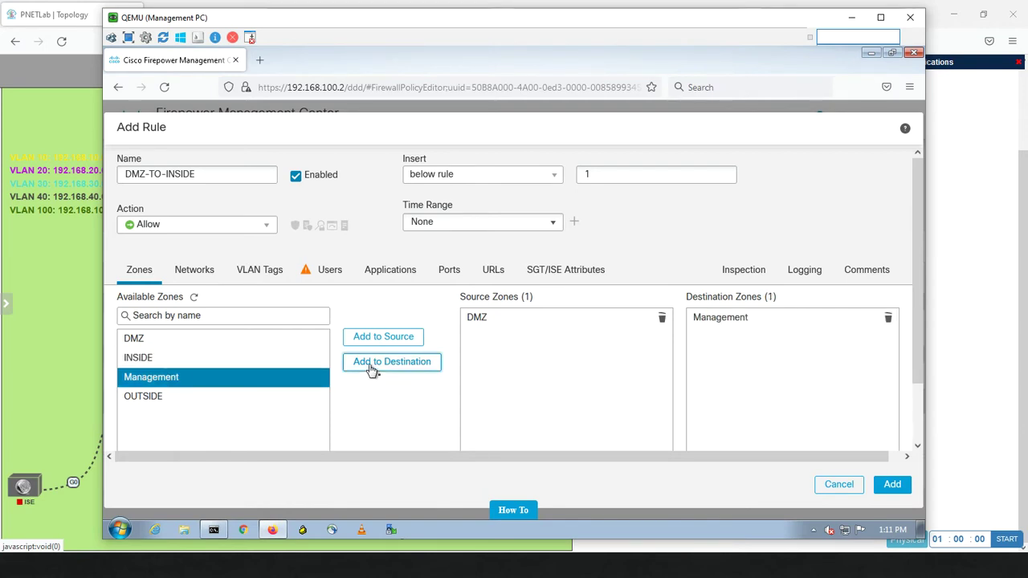
pyautogui.click(208, 170)
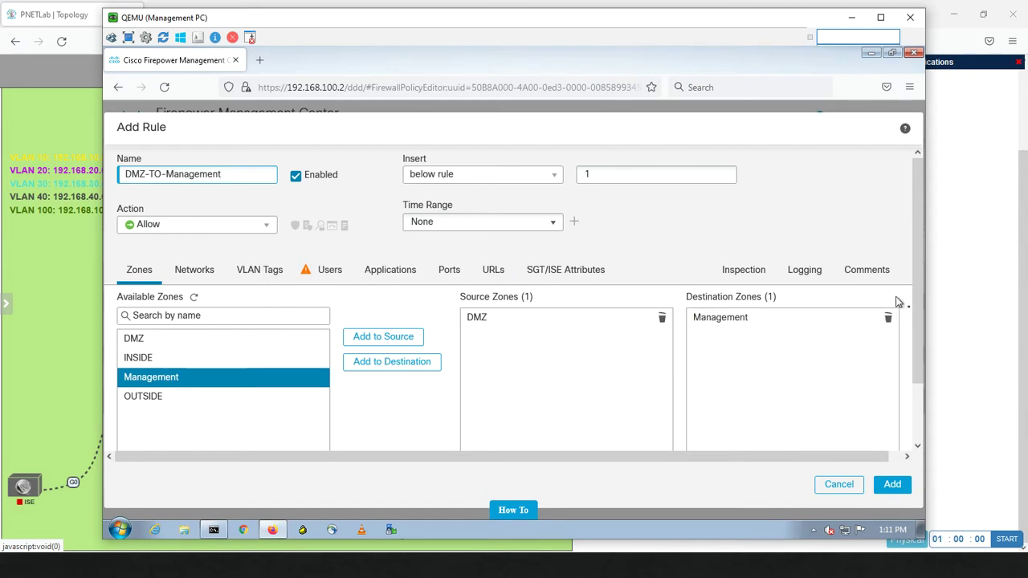
pyautogui.scroll(-2, 916, 296)
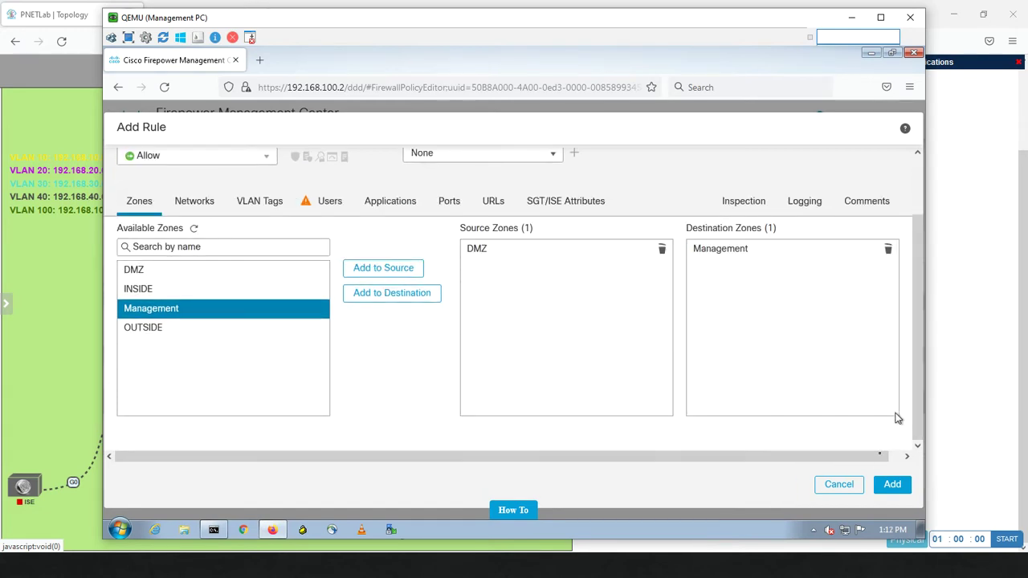
pyautogui.click(890, 486)
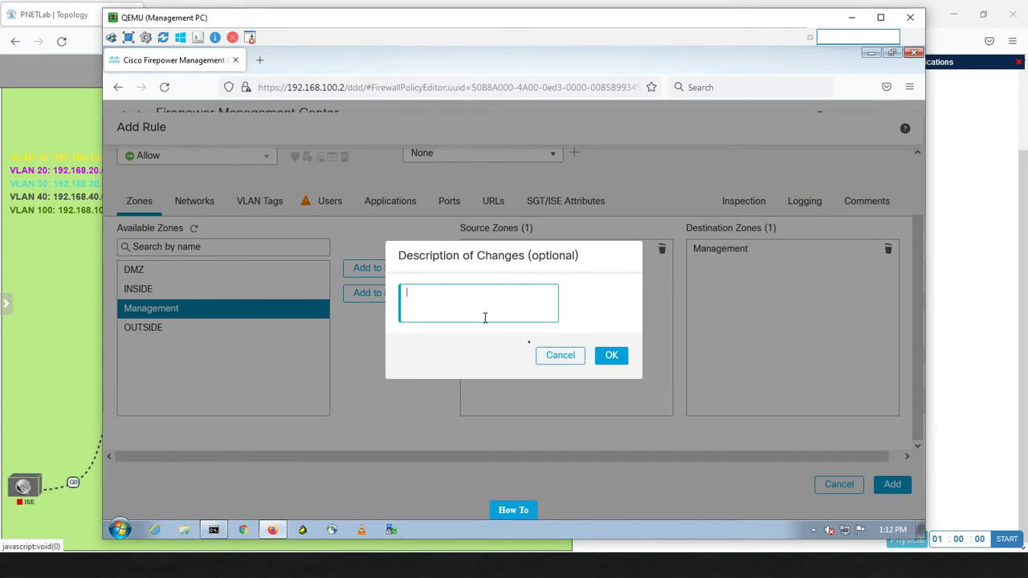
# Resubmit the DMZ-TO-Management rule and confirm adding it without a change description
pyautogui.click(561, 355)
pyautogui.scroll(1, 578, 361)
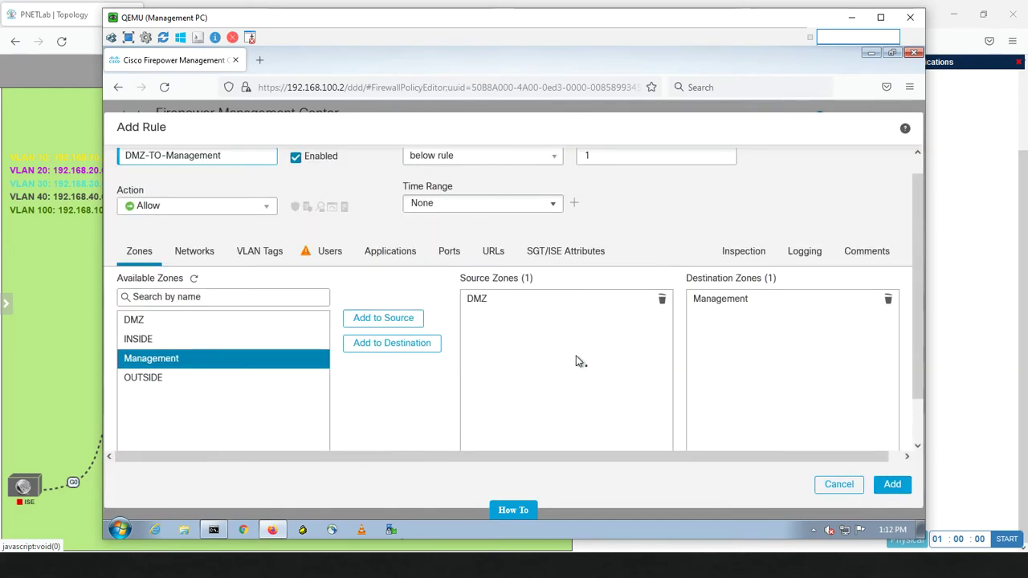
pyautogui.click(891, 487)
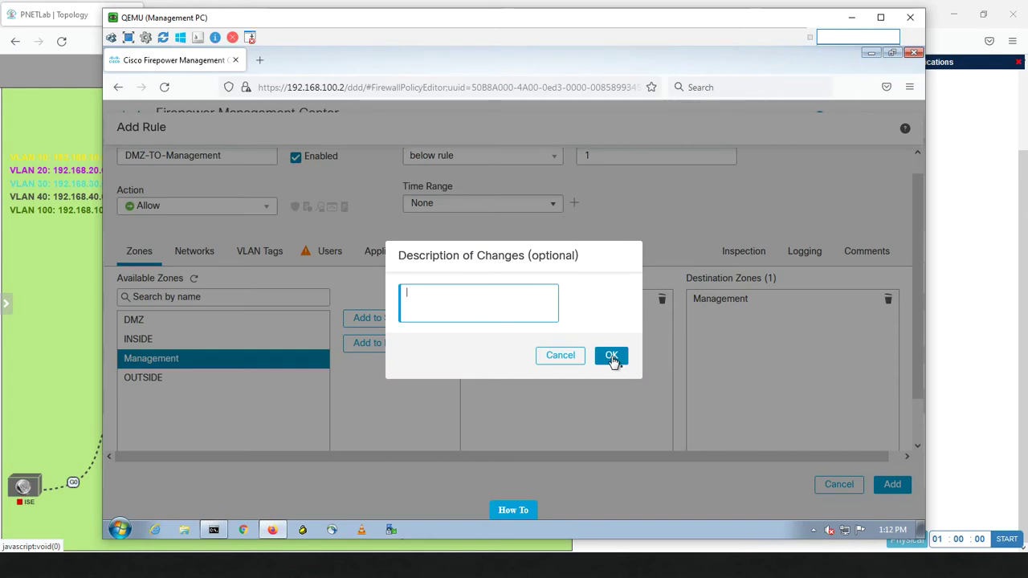
pyautogui.click(611, 356)
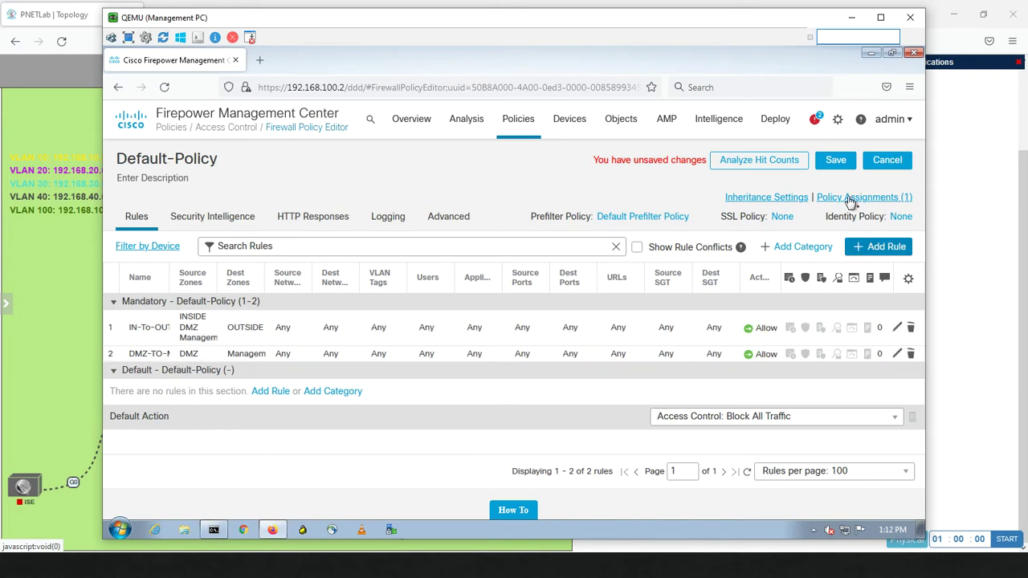
# Leave the unsaved policy editor for System Configuration, showing the FMC at version 6.6.4
pyautogui.click(837, 119)
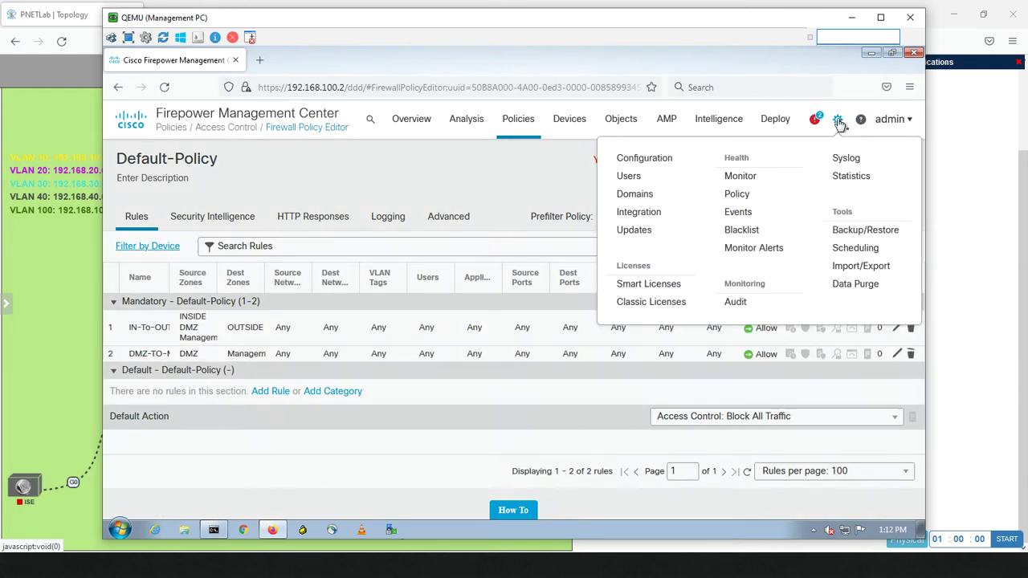
pyautogui.click(657, 159)
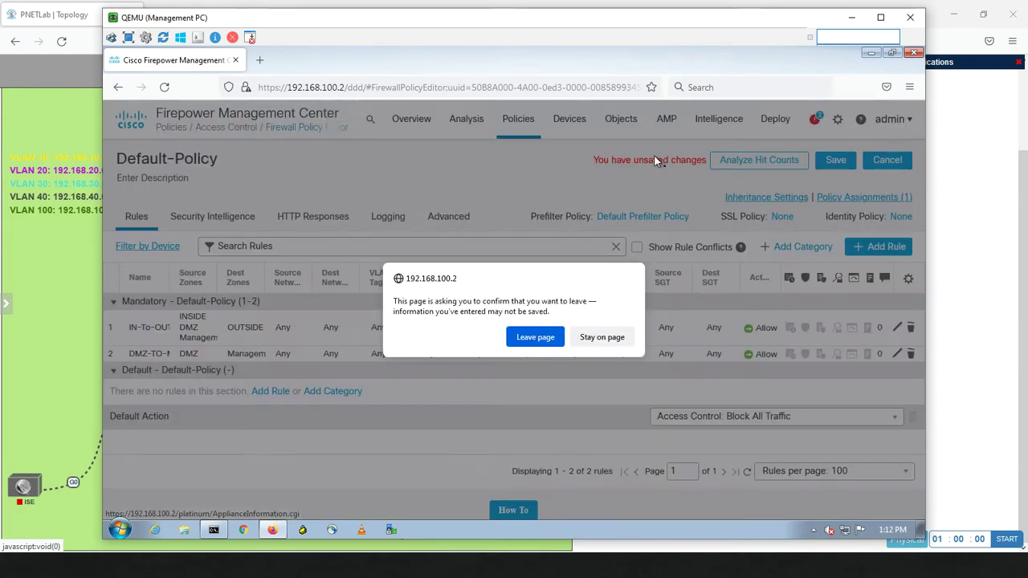
pyautogui.click(535, 338)
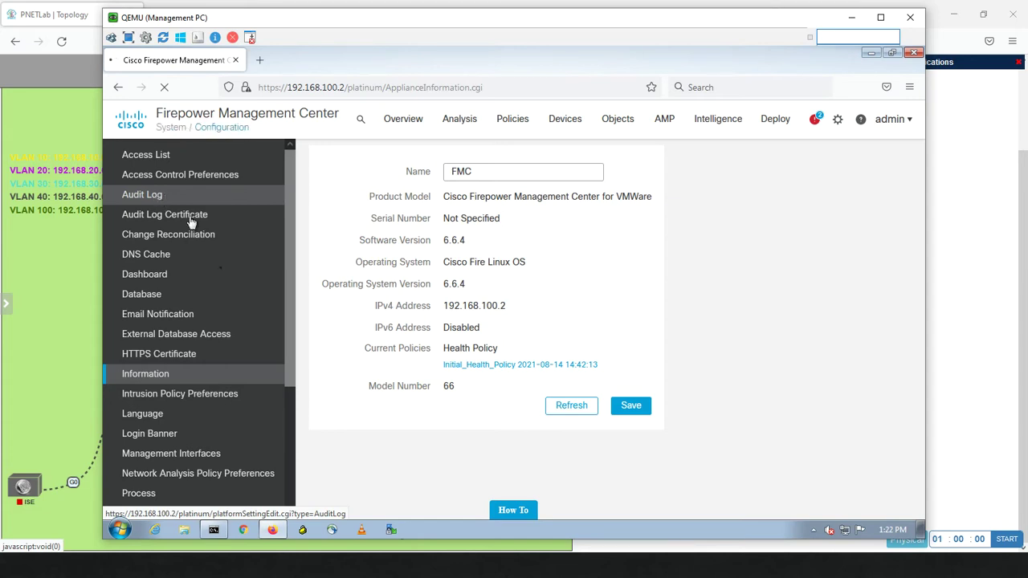
# Rerun the ping to 192.168.100.2 to confirm TTL 64 replies, then minimize Command Prompt
pyautogui.click(214, 531)
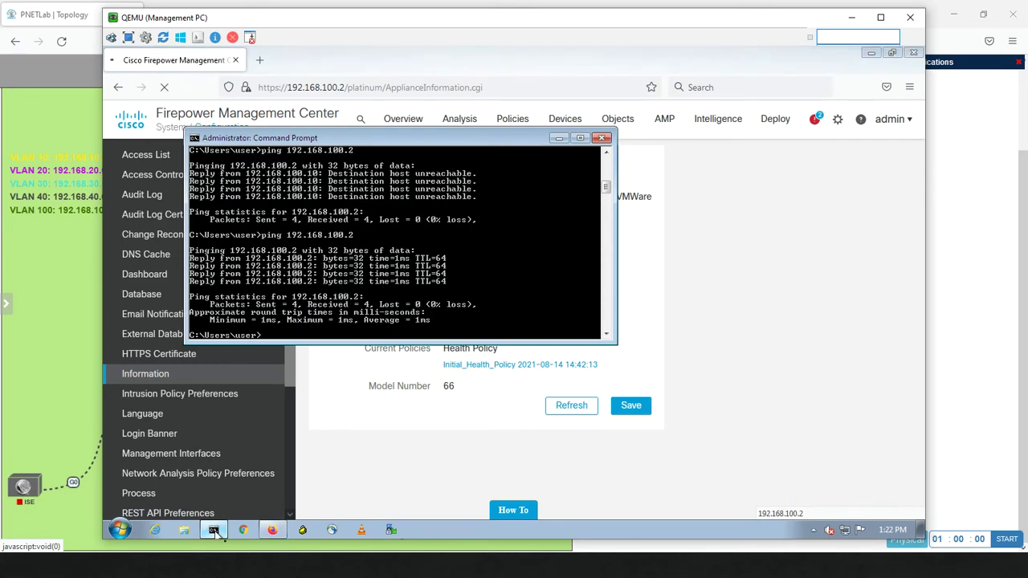
pyautogui.press('Up')
pyautogui.press('Return')
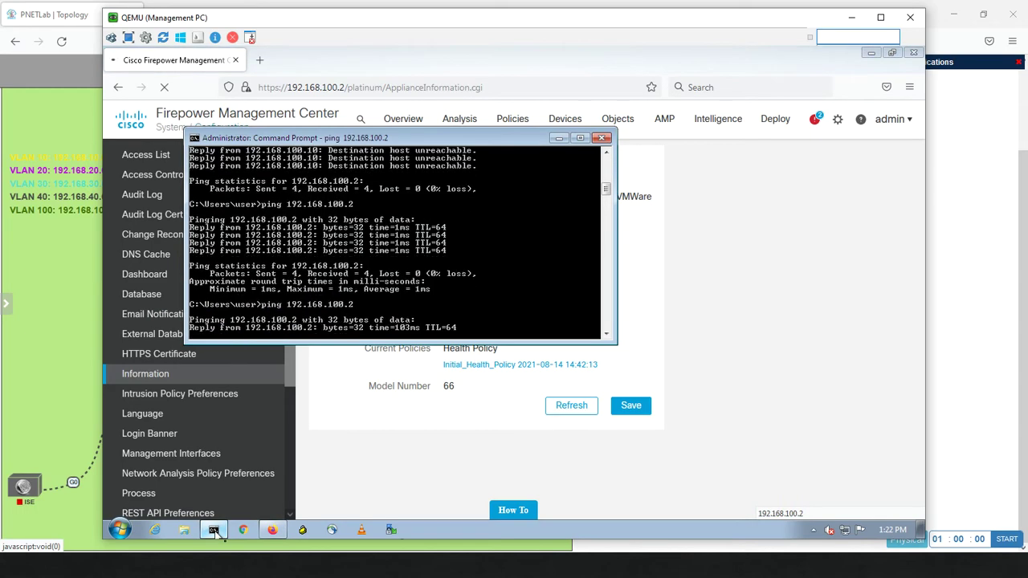
pyautogui.click(700, 344)
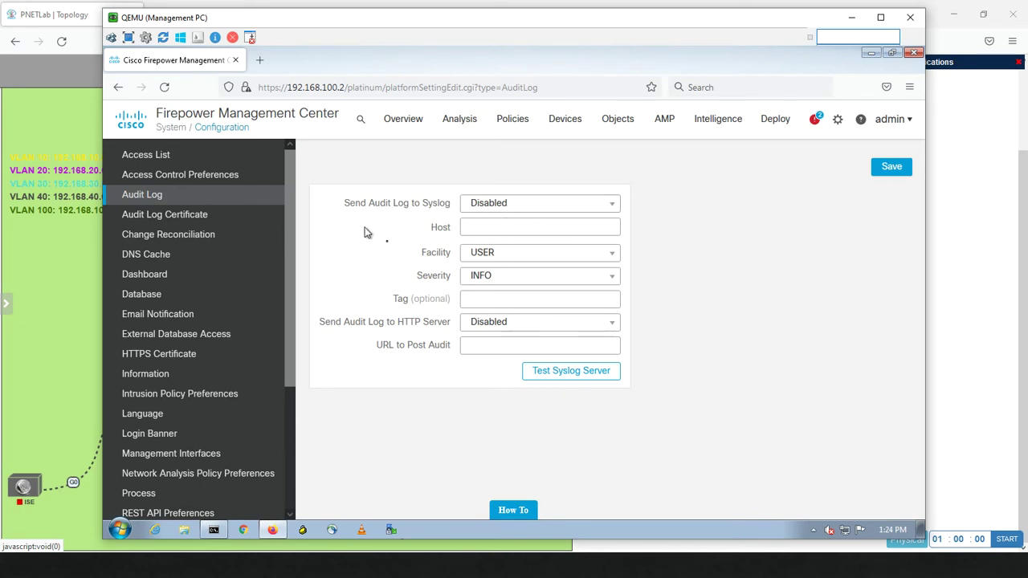
# Set Send Audit Log to Syslog to Enabled and select the Host field
pyautogui.click(523, 207)
pyautogui.click(513, 219)
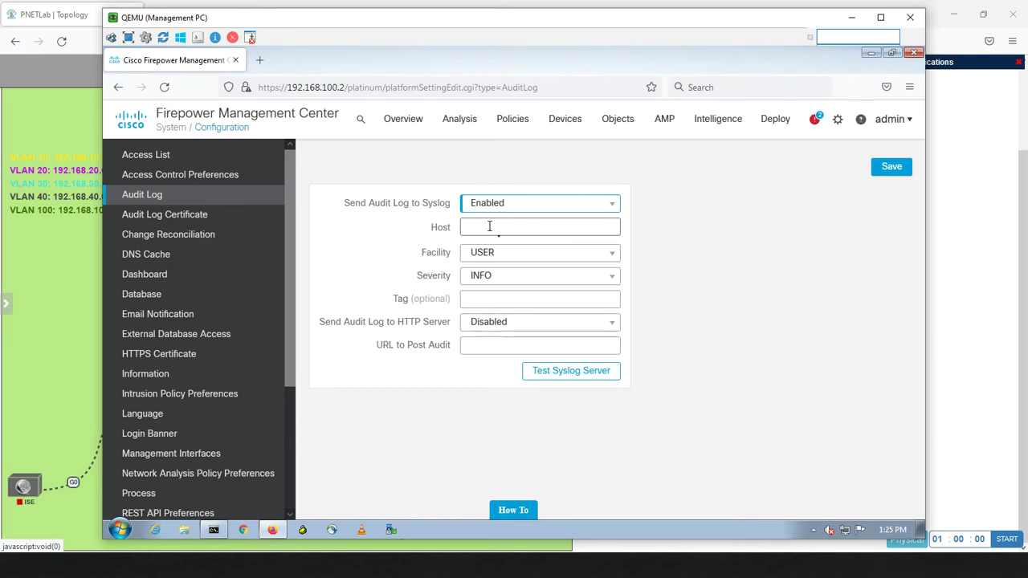
pyautogui.click(490, 226)
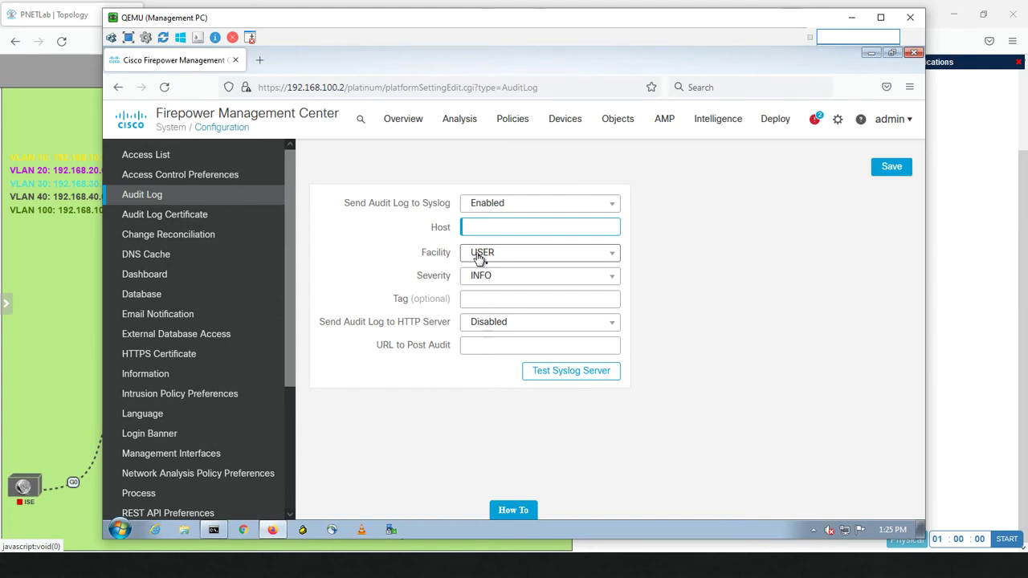
# Review the facility list keeping USER, open the severity levels, then bring up the PNETLab topology
pyautogui.click(479, 255)
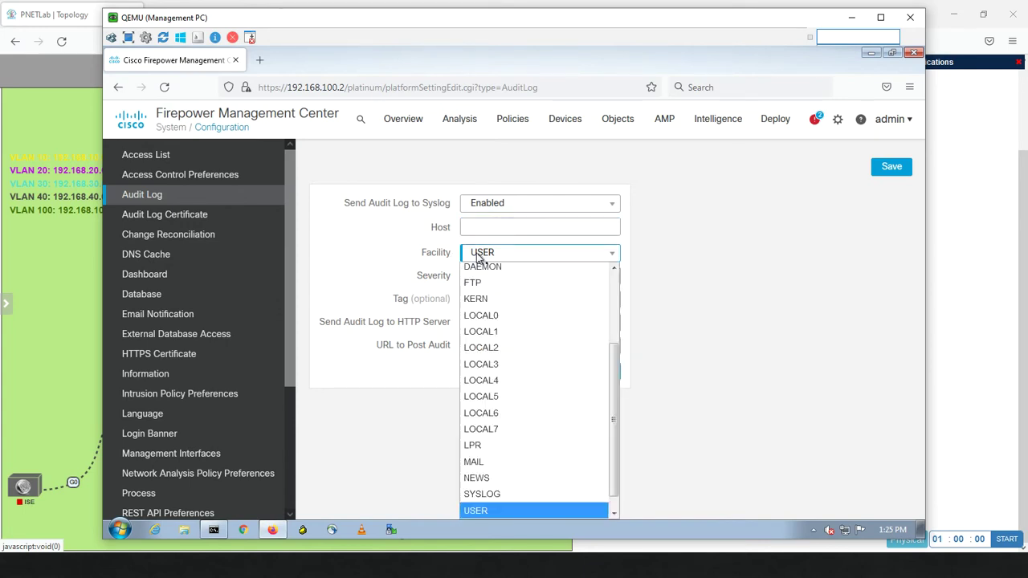
pyautogui.click(482, 254)
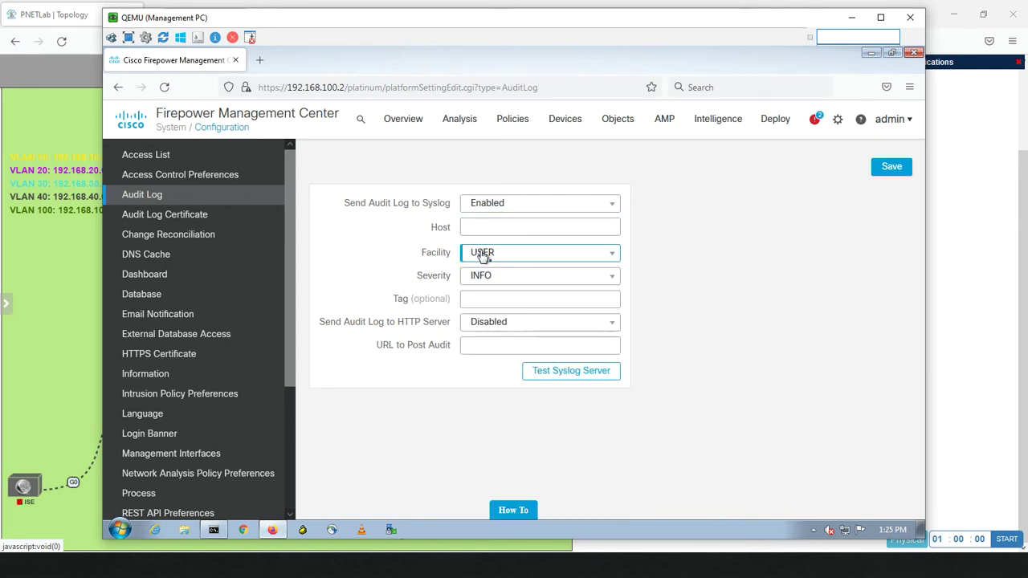
pyautogui.click(480, 277)
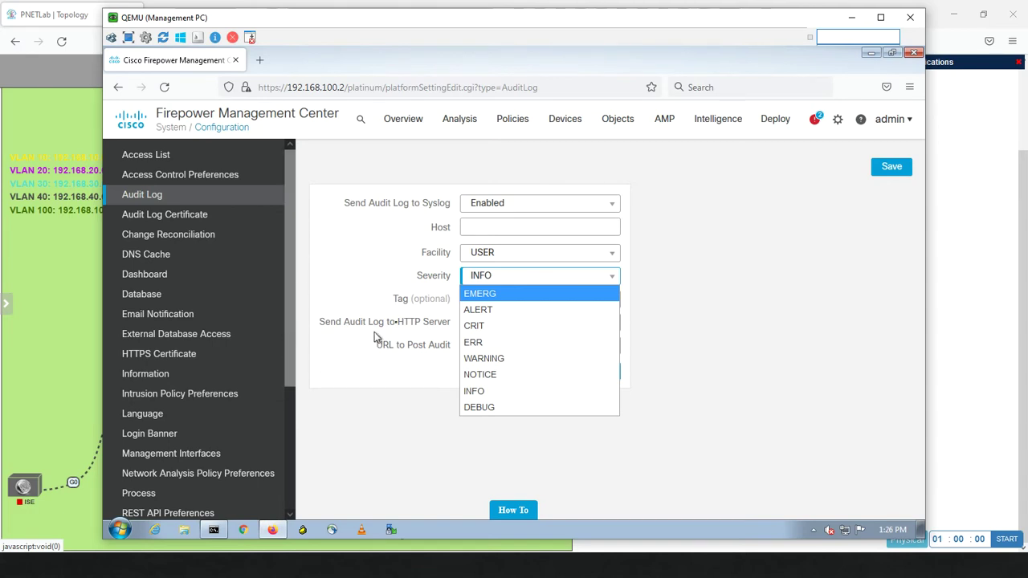
pyautogui.click(103, 316)
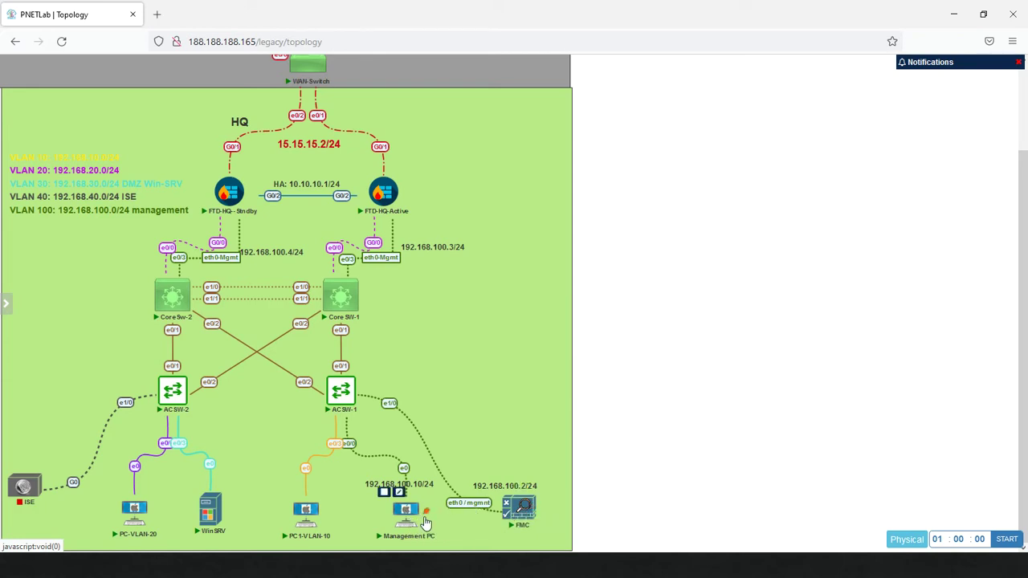
# Minimize Firefox and Command Prompt on the Management PC and launch the Kiwi Syslog Server Console
pyautogui.hotkey('alt', 'Tab')
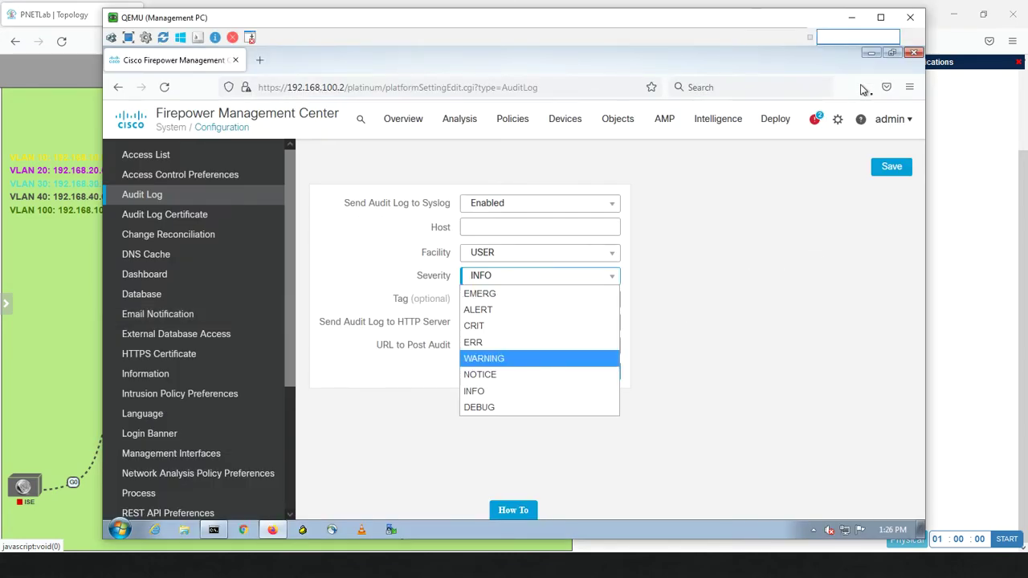
pyautogui.click(870, 54)
pyautogui.click(870, 54)
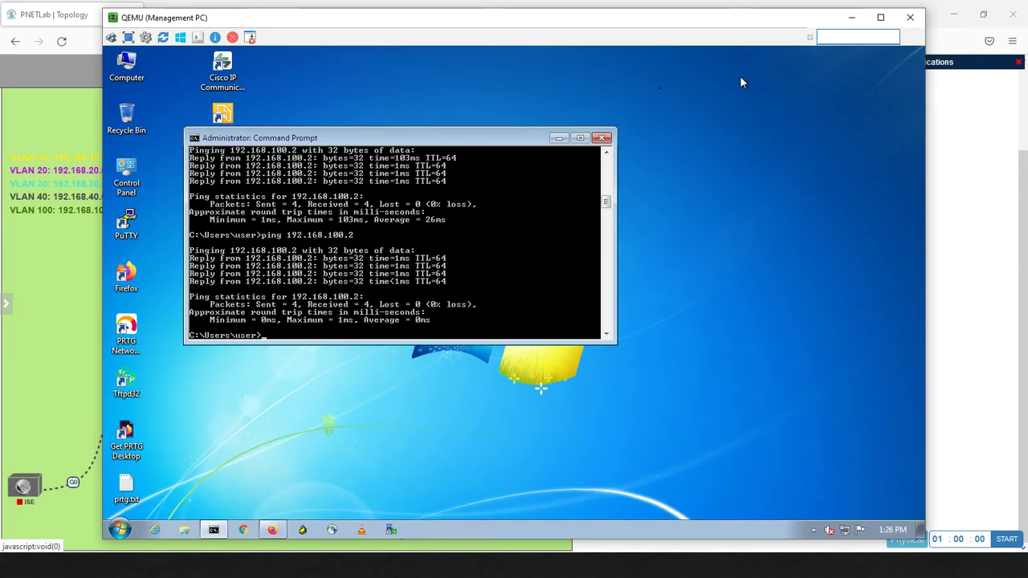
pyautogui.click(558, 139)
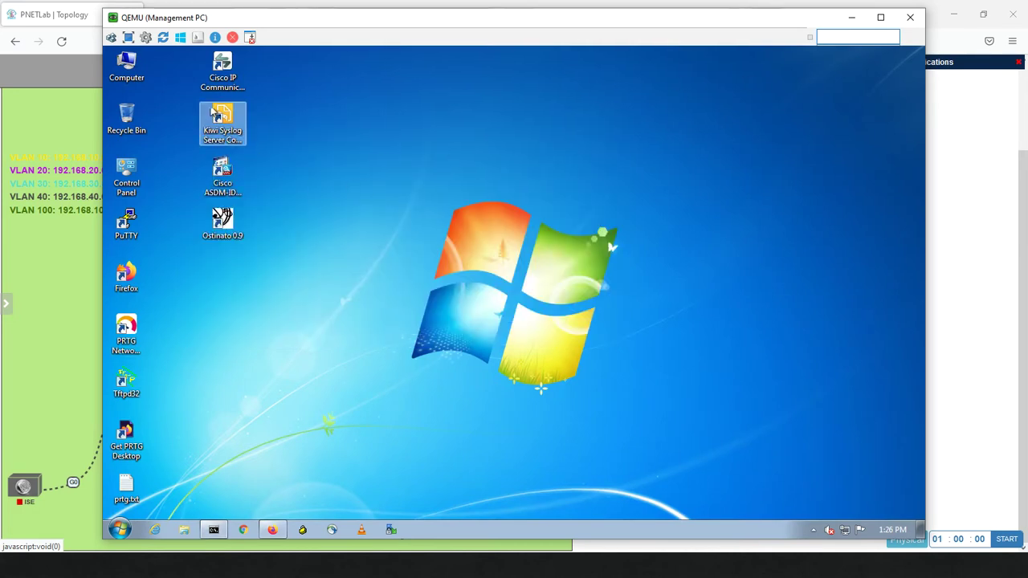
pyautogui.click(233, 133)
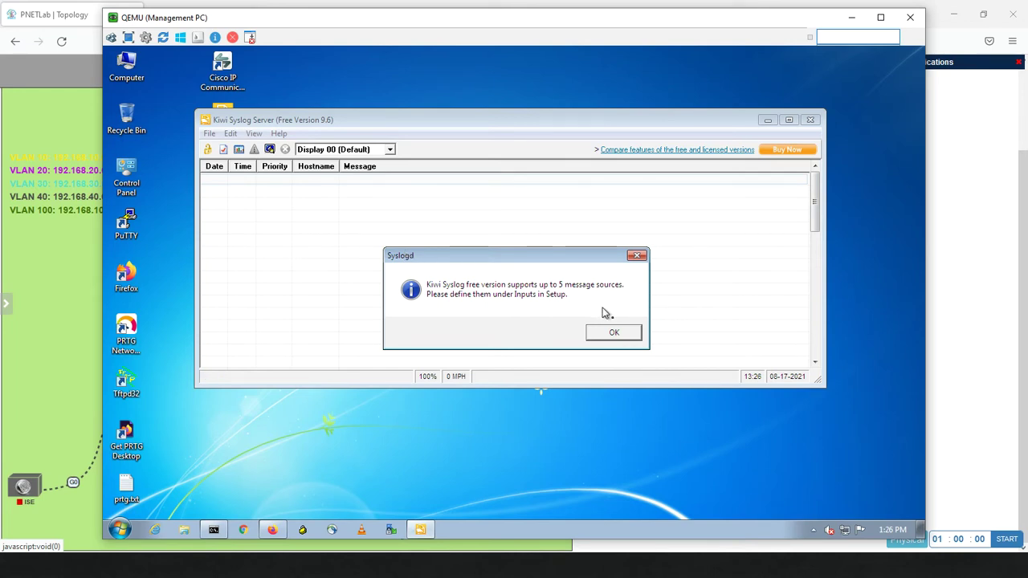
# Dismiss the 5-source notice and verify in Setup that UDP input uses port 514, without changes
pyautogui.click(604, 332)
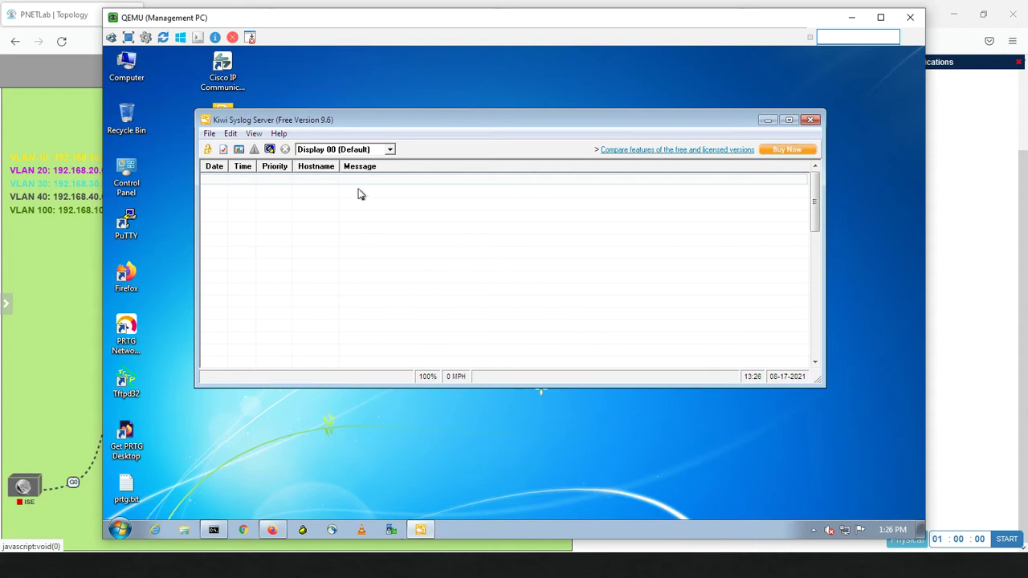
pyautogui.click(210, 134)
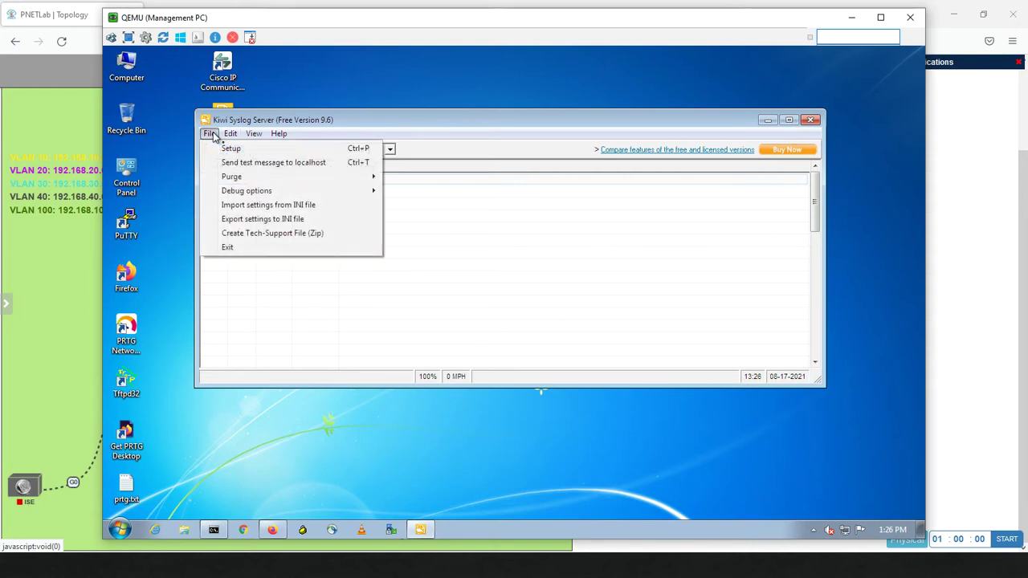
pyautogui.click(223, 147)
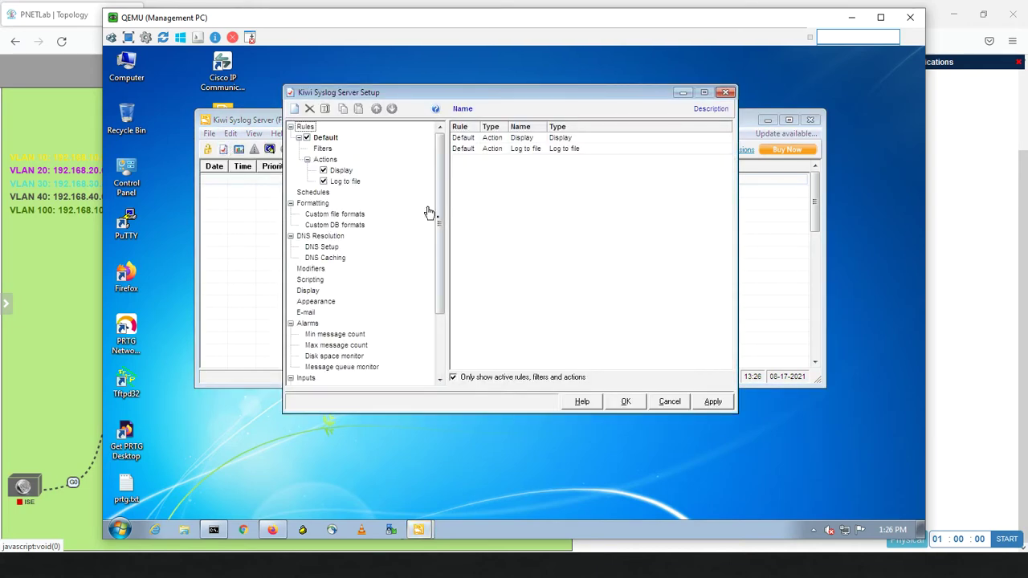
pyautogui.moveTo(440, 217); pyautogui.dragTo(441, 278)
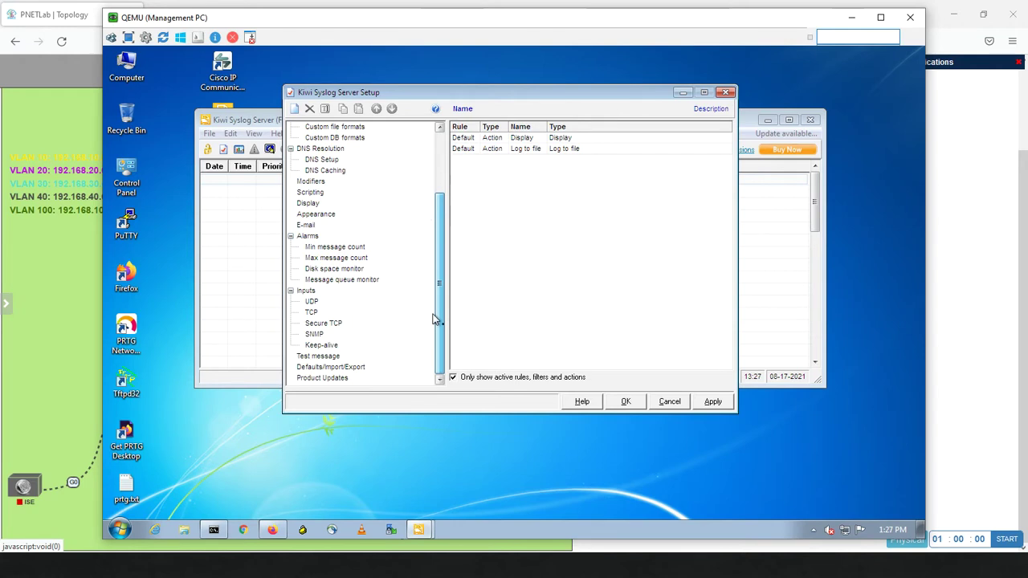
pyautogui.click(312, 301)
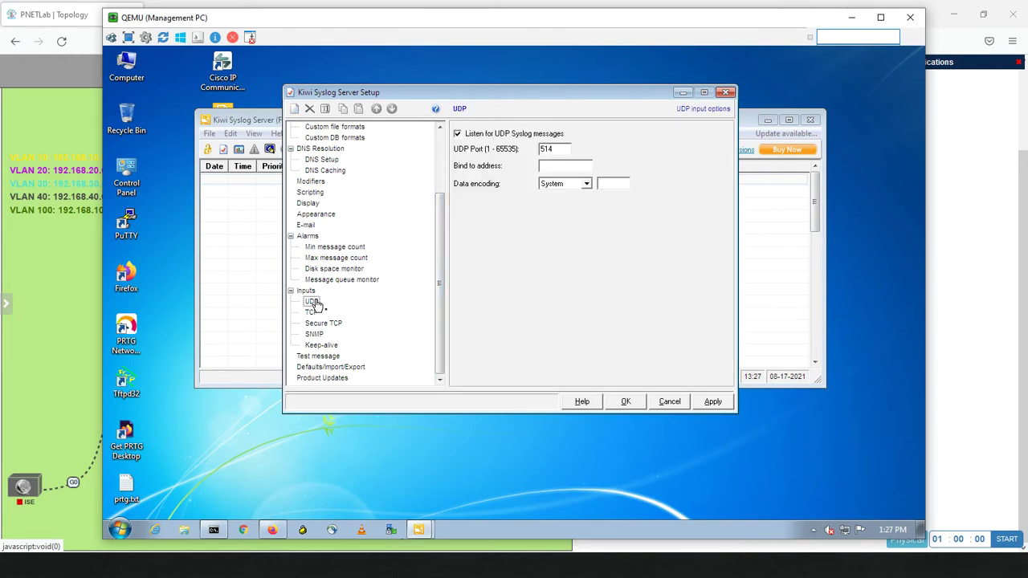
pyautogui.moveTo(567, 150); pyautogui.dragTo(532, 151)
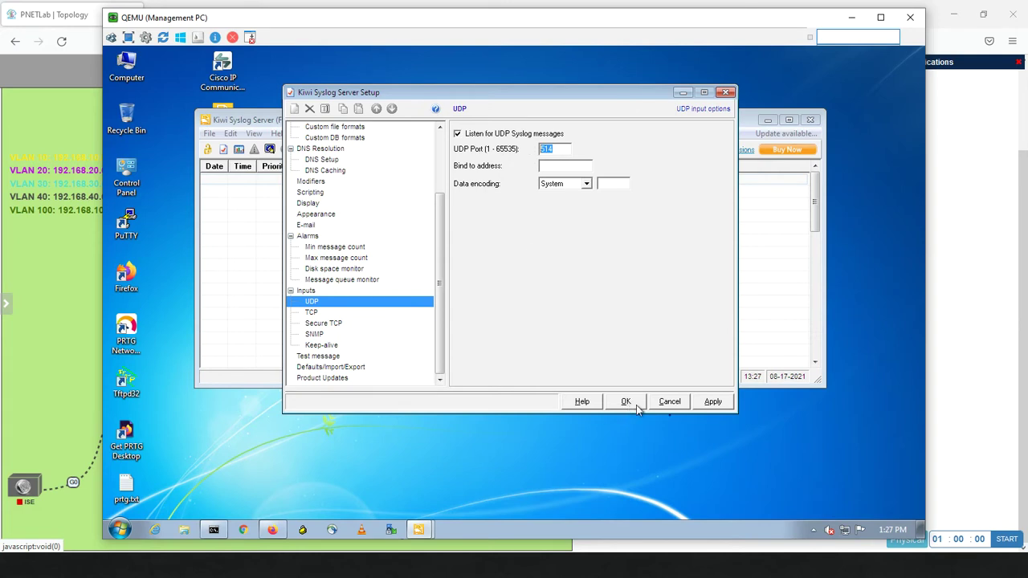
pyautogui.click(679, 402)
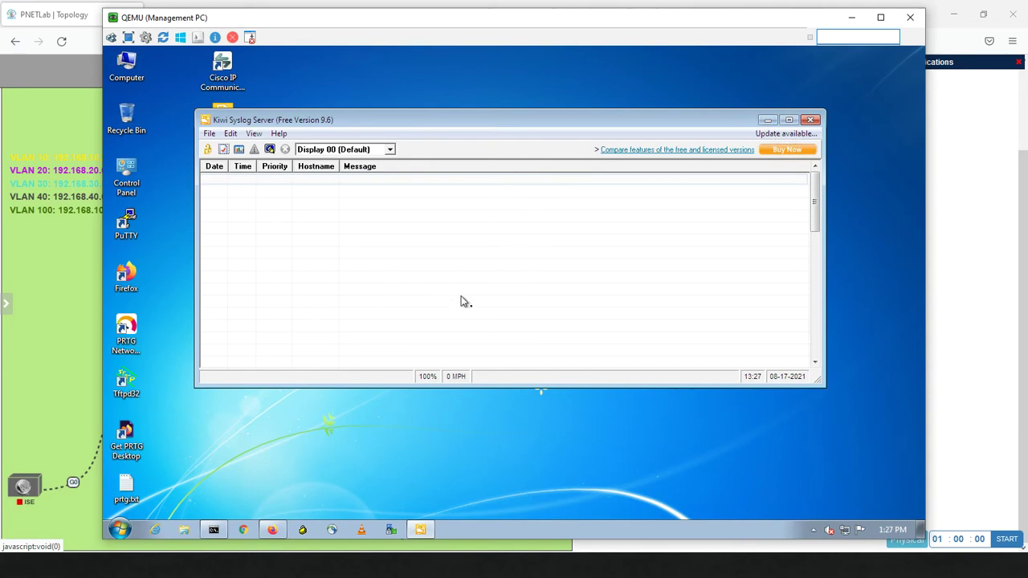
# Run ipconfig to confirm the Management PC is 192.168.100.10, then return to the FMC Host field
pyautogui.click(273, 530)
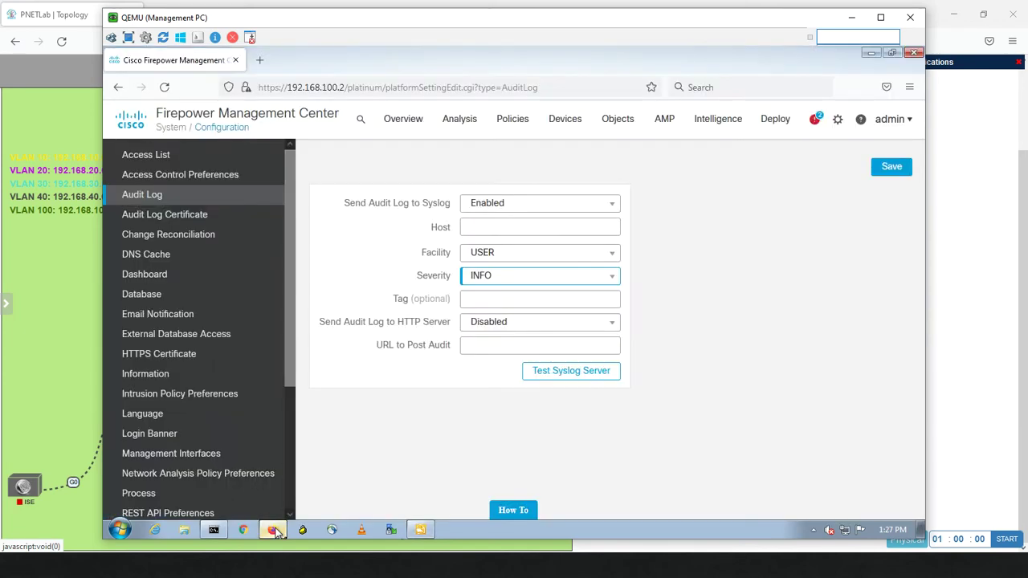
pyautogui.click(494, 227)
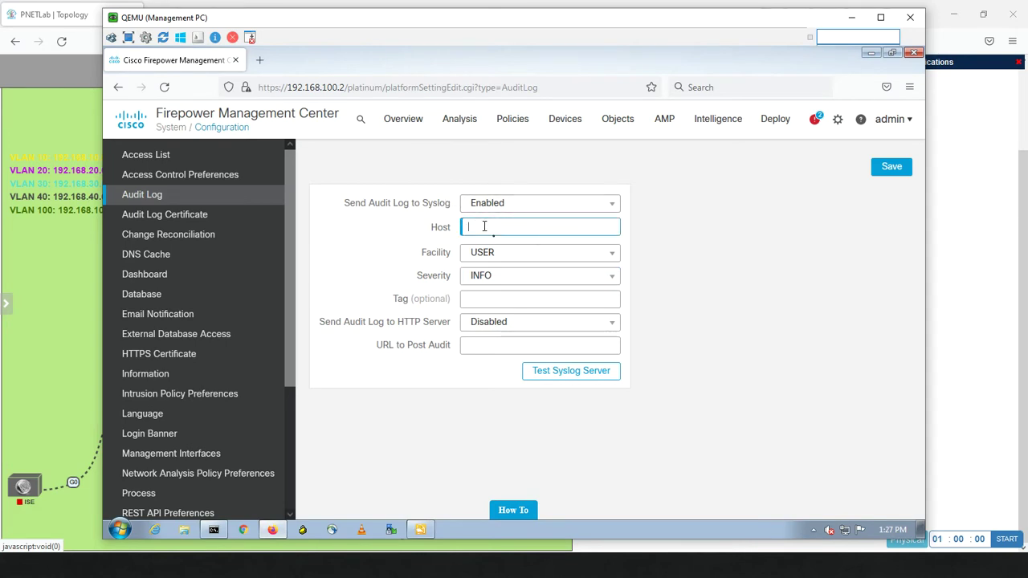
pyautogui.click(213, 530)
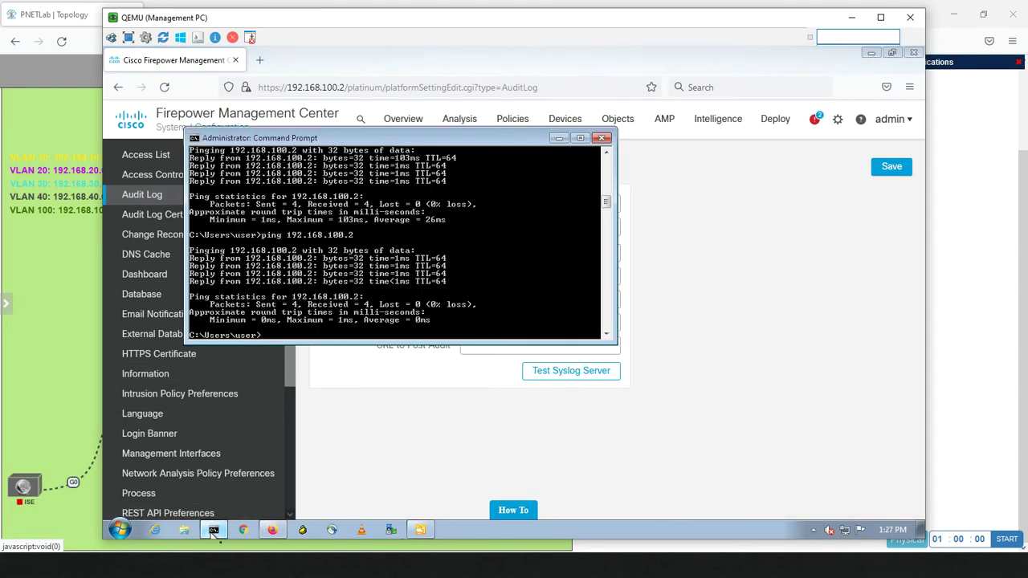
pyautogui.write('ipconfig')
pyautogui.press('Return')
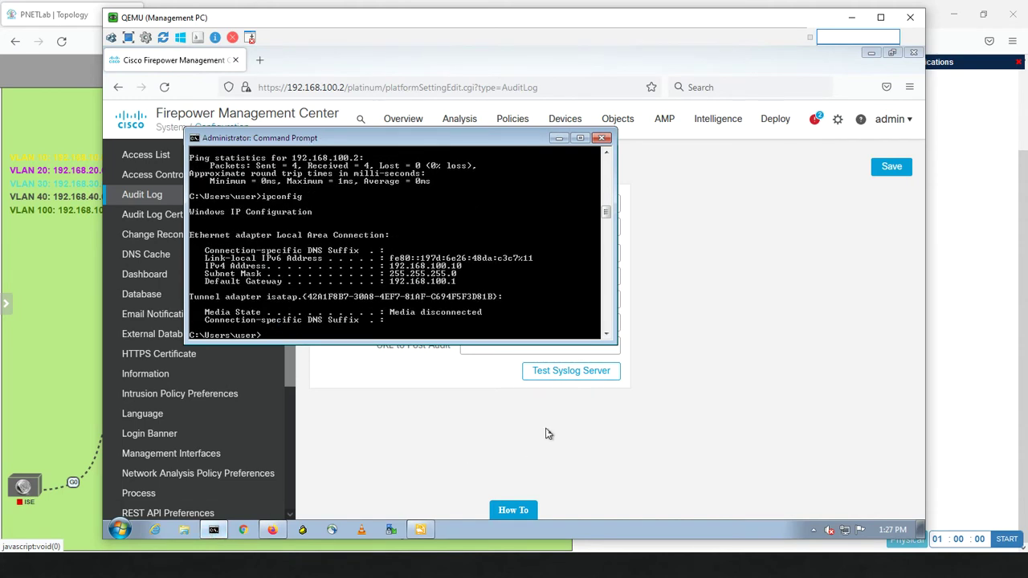
pyautogui.click(687, 273)
pyautogui.click(498, 229)
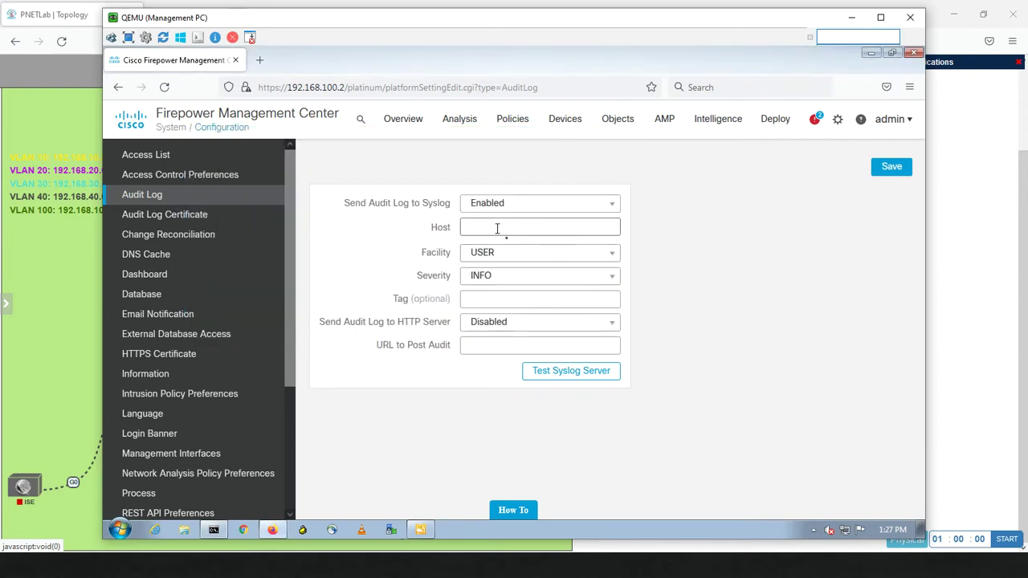
# Set syslog host 192.168.100.10 with USER facility, test the server, and save the audit log settings
pyautogui.write('192.168.100.10')
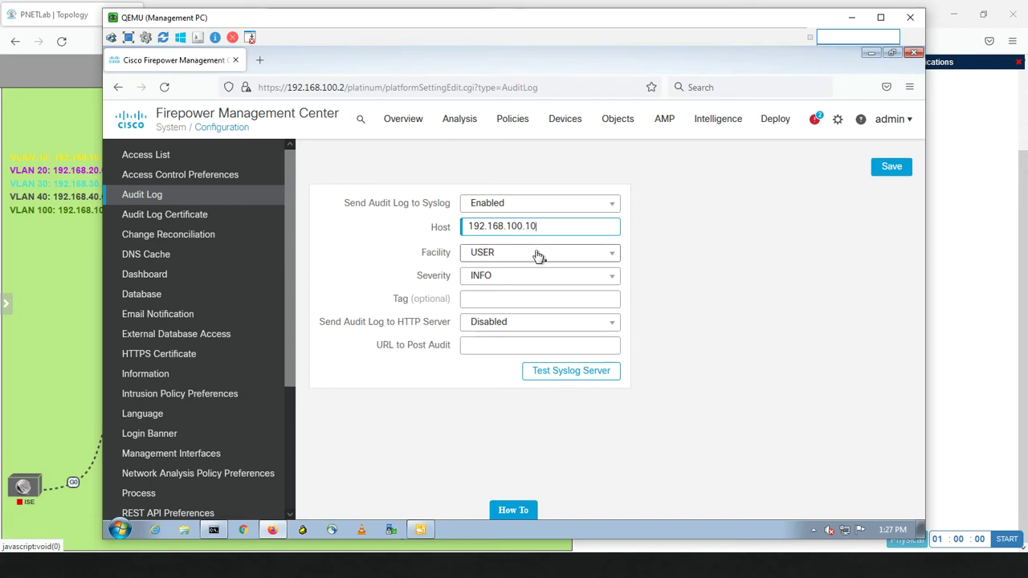
pyautogui.click(537, 253)
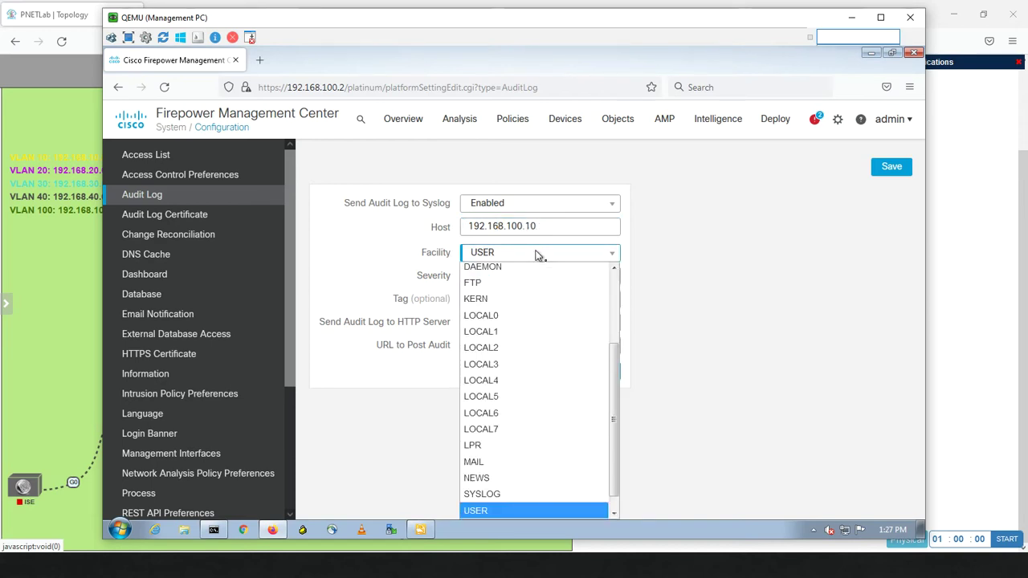
pyautogui.click(539, 255)
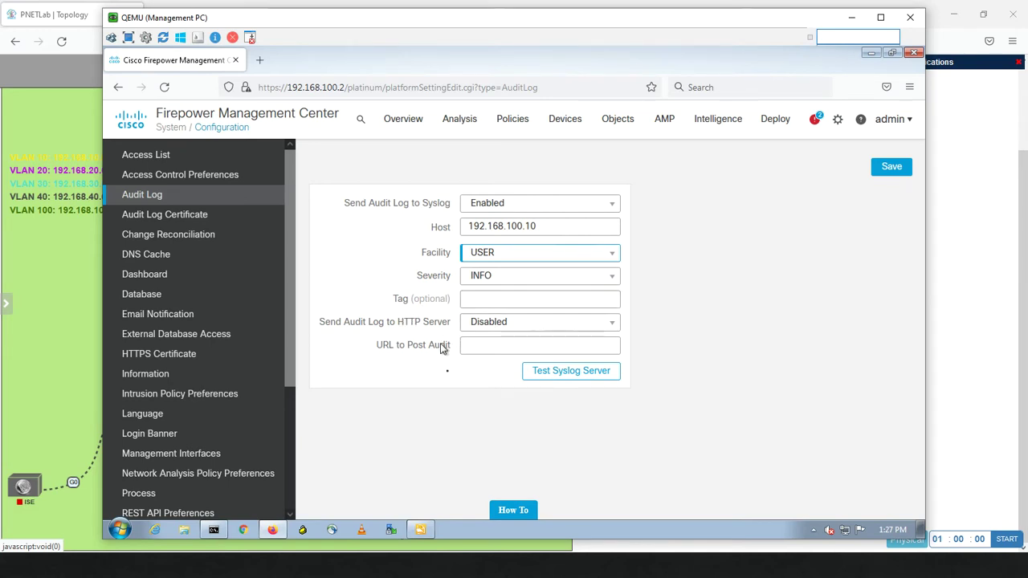
pyautogui.click(540, 376)
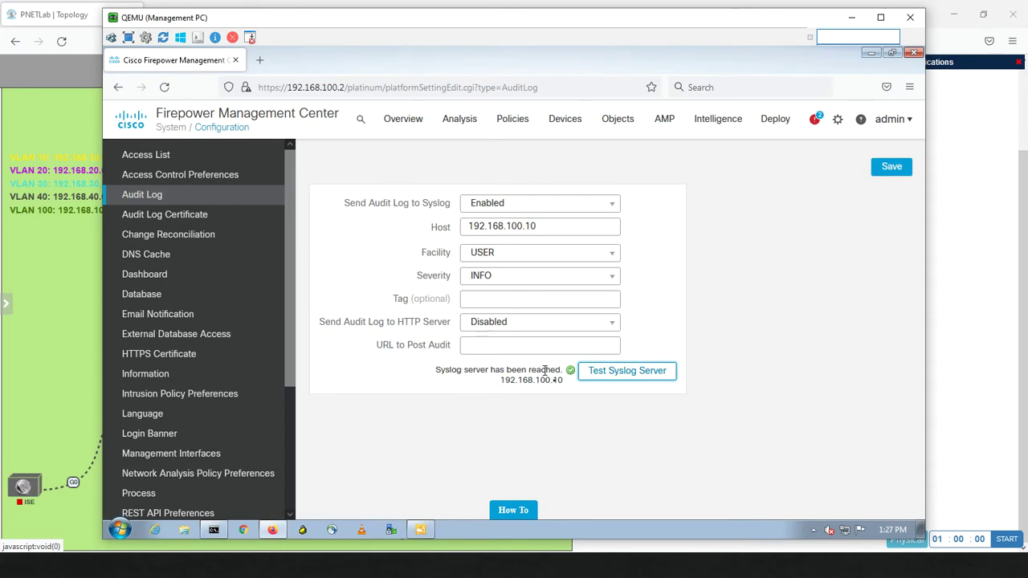
pyautogui.click(890, 168)
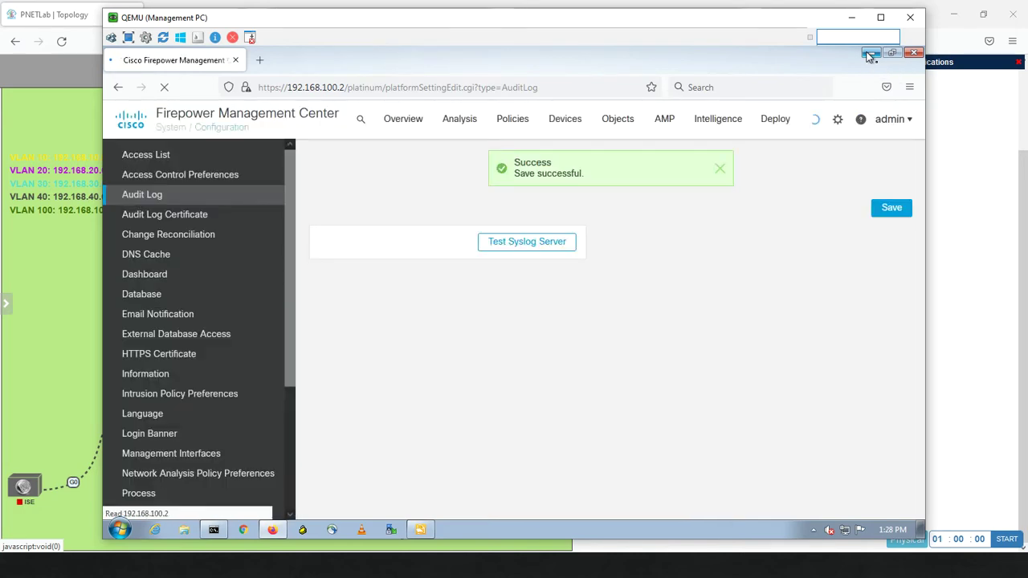
pyautogui.click(870, 53)
# Inspect the Local1.Warning and User.Info entries Kiwi received from 192.168.100.2
pyautogui.click(703, 265)
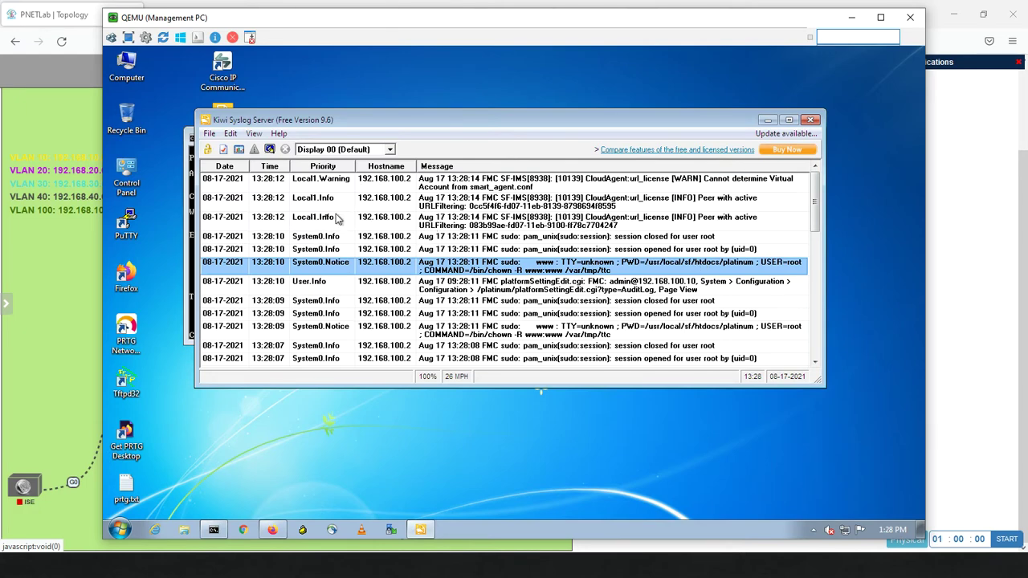
pyautogui.click(484, 187)
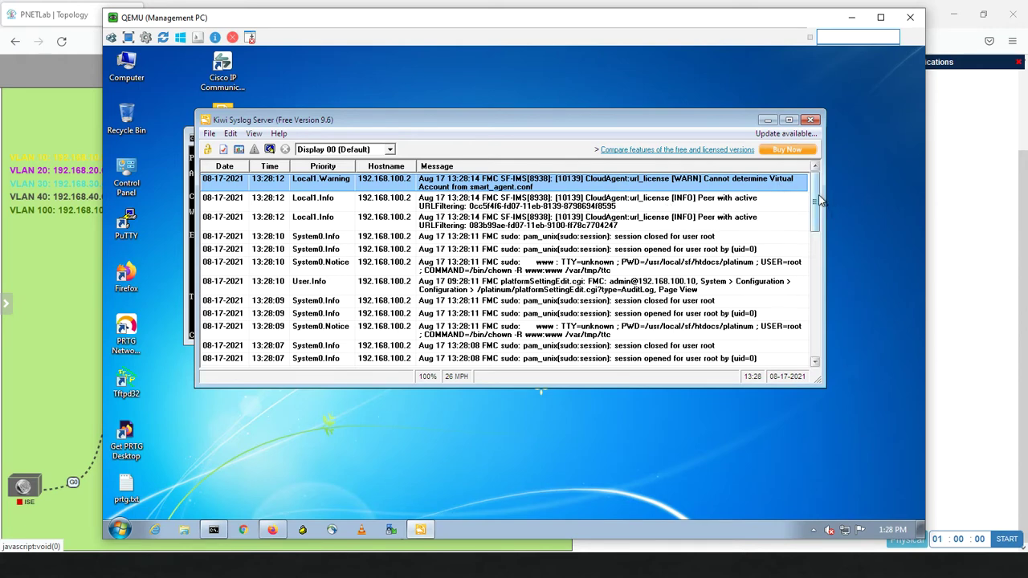
pyautogui.moveTo(817, 201); pyautogui.dragTo(798, 185)
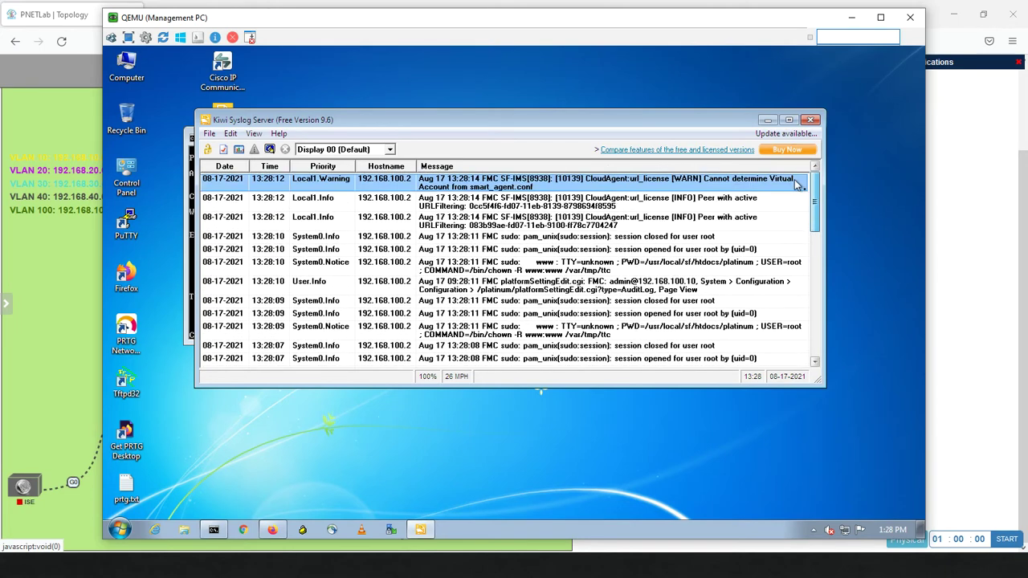
# Change the audit log syslog facility to SYSLOG and severity to ALERT, then save
pyautogui.click(274, 530)
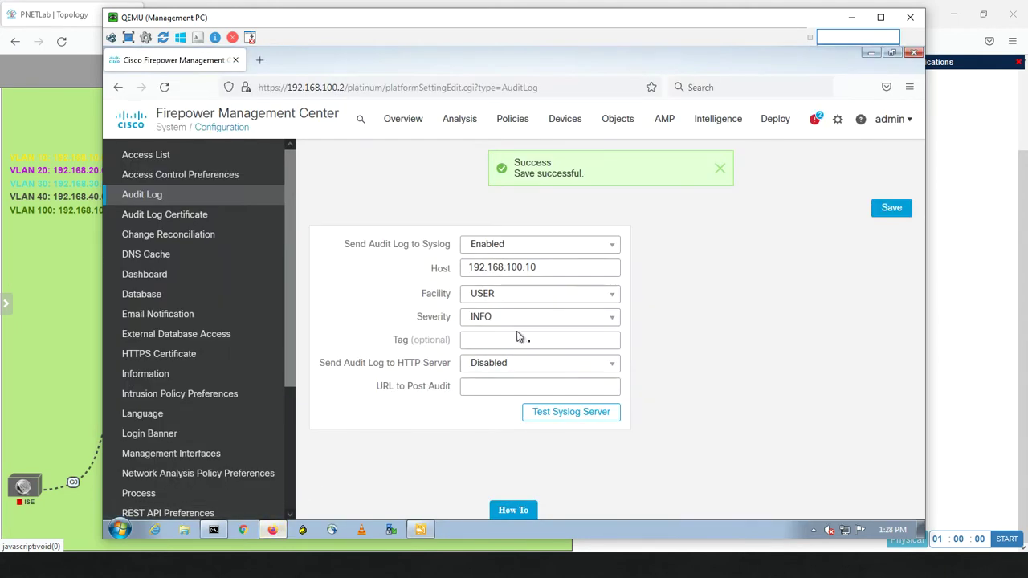
pyautogui.click(514, 295)
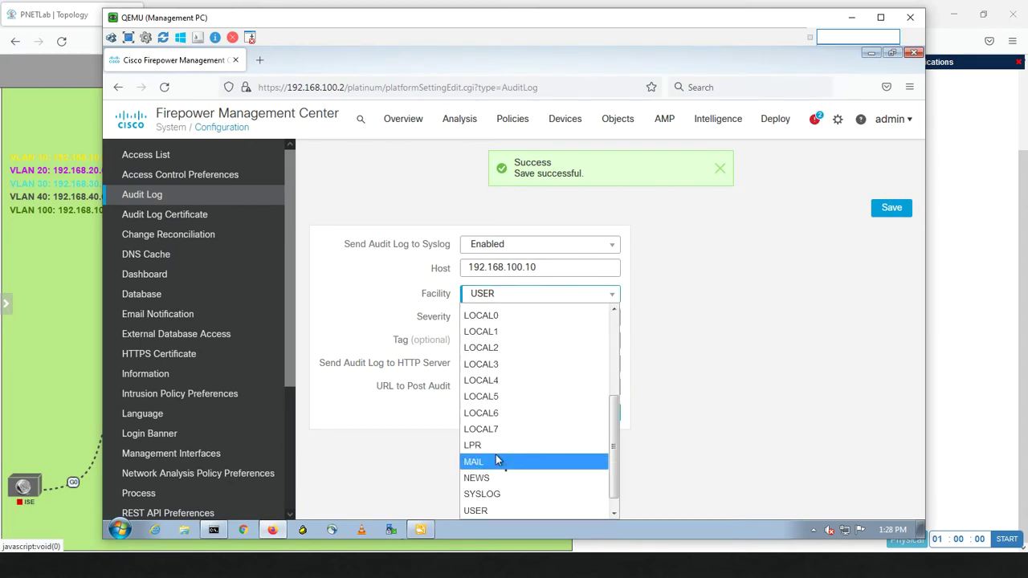
pyautogui.click(493, 496)
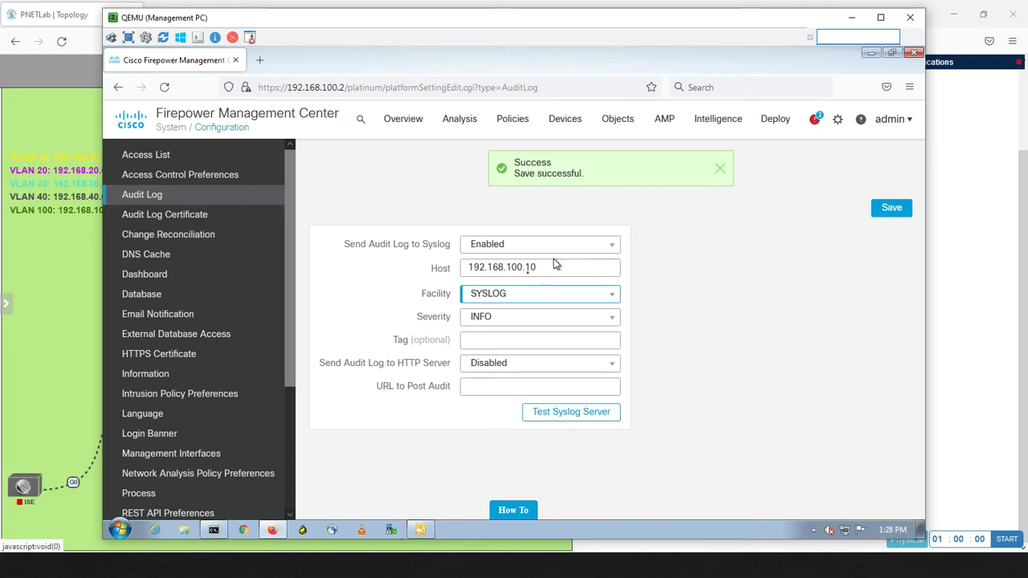
pyautogui.click(529, 319)
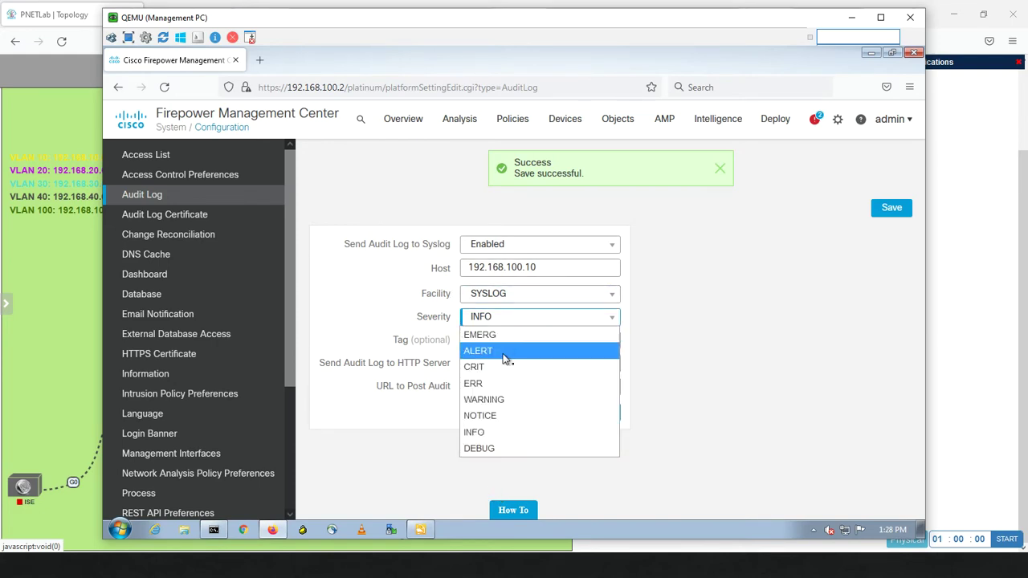
pyautogui.click(504, 354)
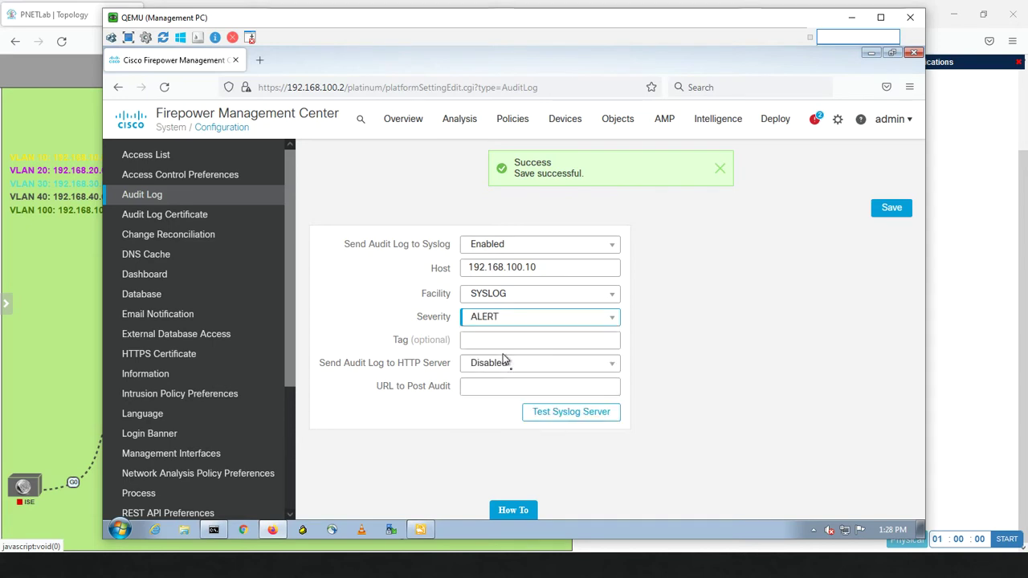
pyautogui.click(887, 215)
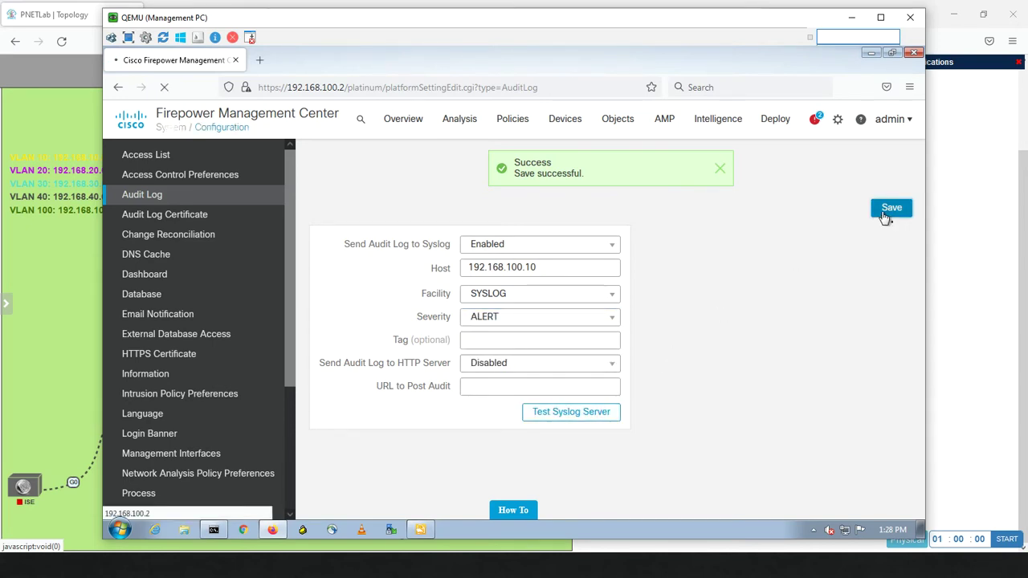
pyautogui.click(721, 172)
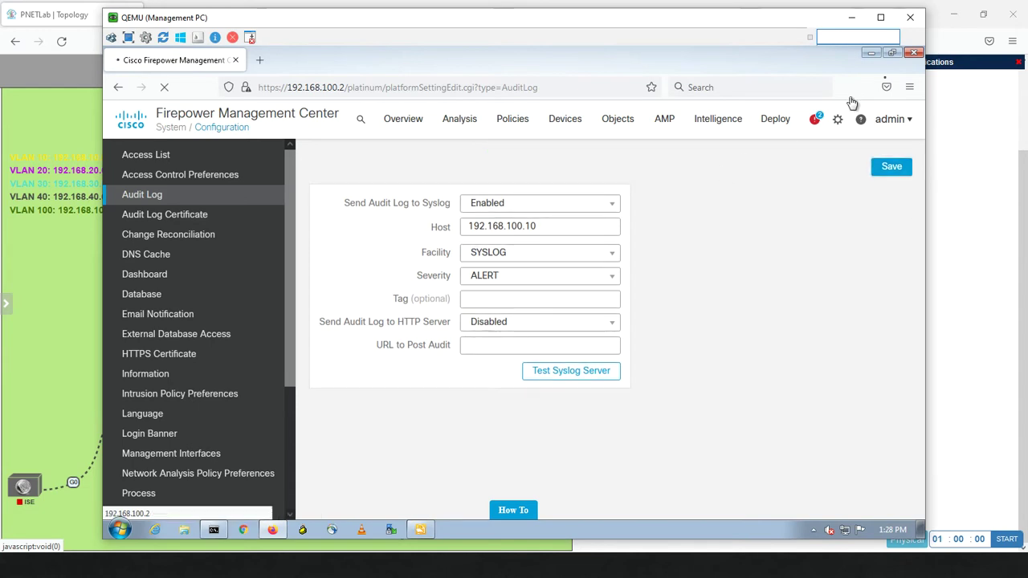
# Minimize Firefox and scroll Kiwi's log to see fresh messages from 192.168.100.2
pyautogui.click(870, 55)
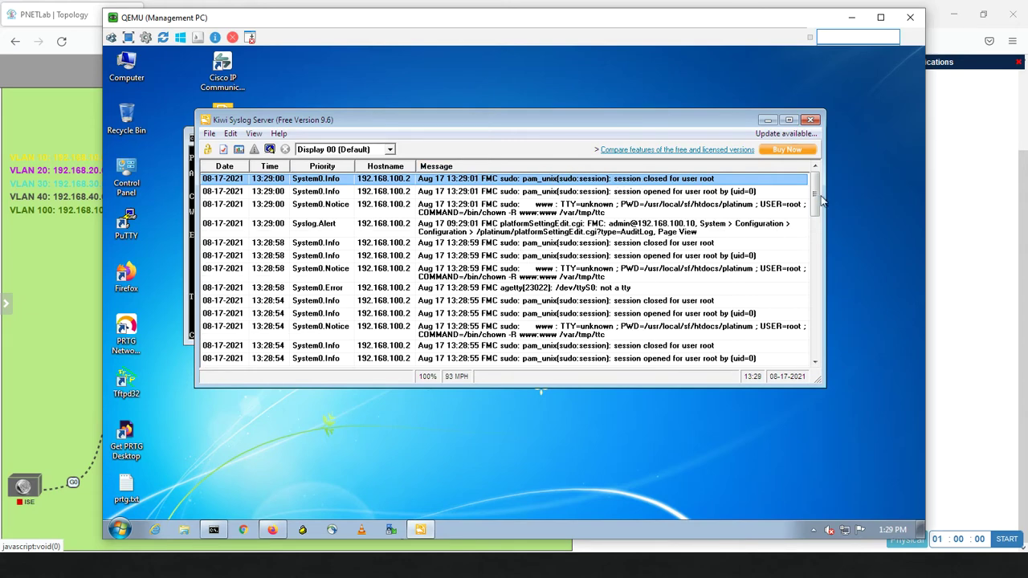
pyautogui.moveTo(816, 201); pyautogui.dragTo(798, 131)
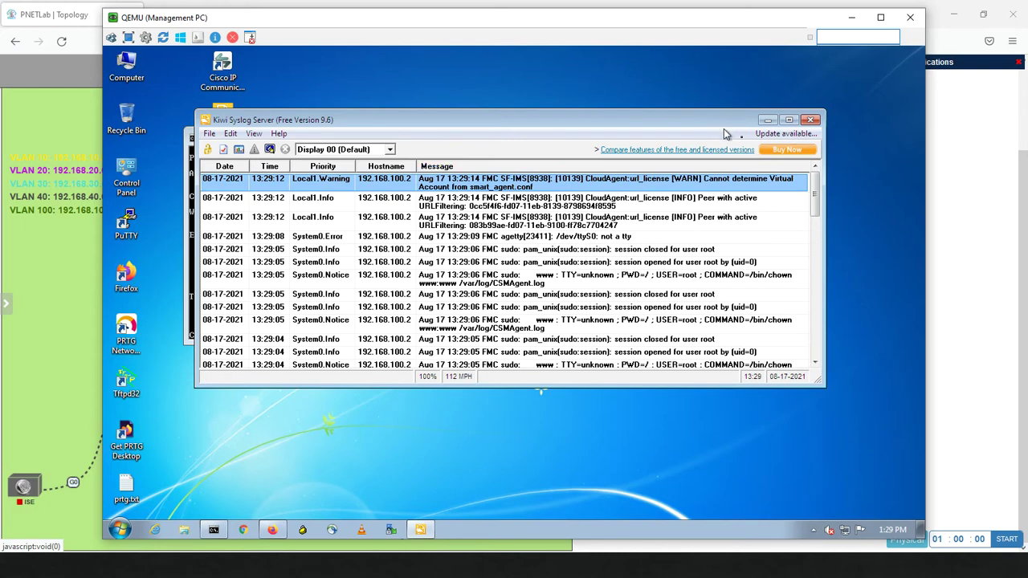
# Bring Firepower Management Center back up and show the Audit Log Certificate page, which has no client certificate loaded
pyautogui.click(274, 530)
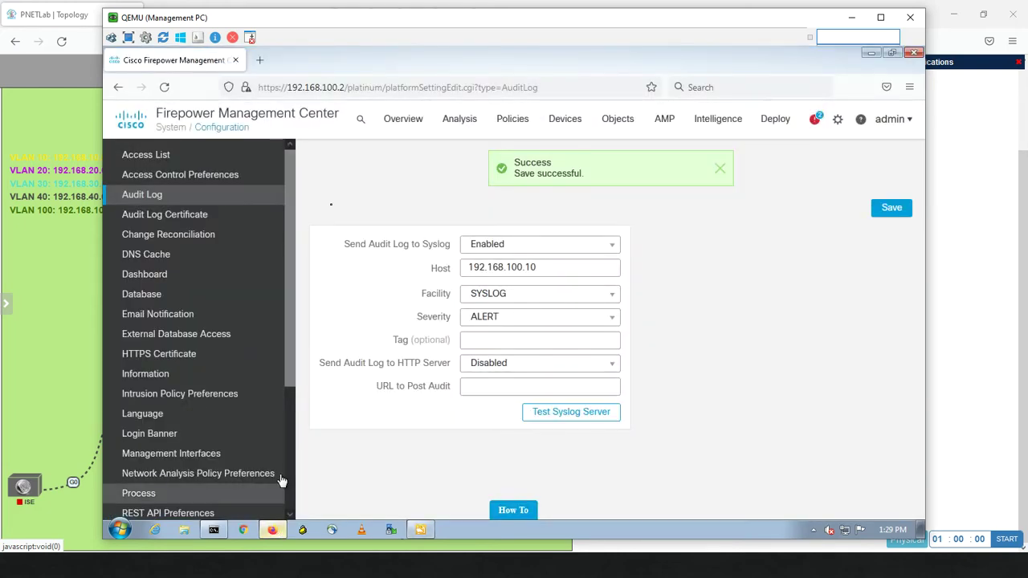
pyautogui.click(185, 220)
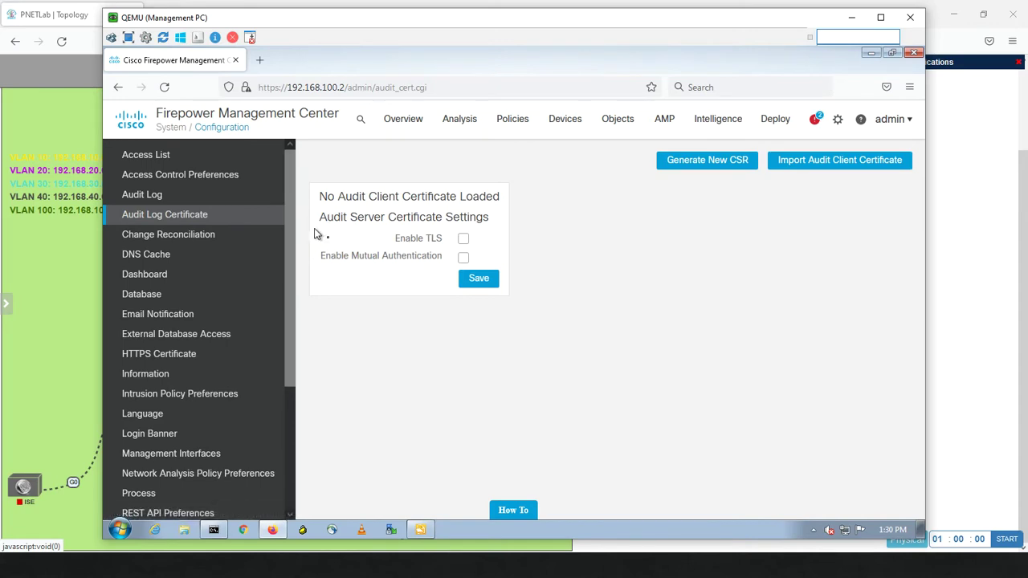
# Show the Change Reconciliation page and look over the Configuration sidebar options
pyautogui.click(181, 238)
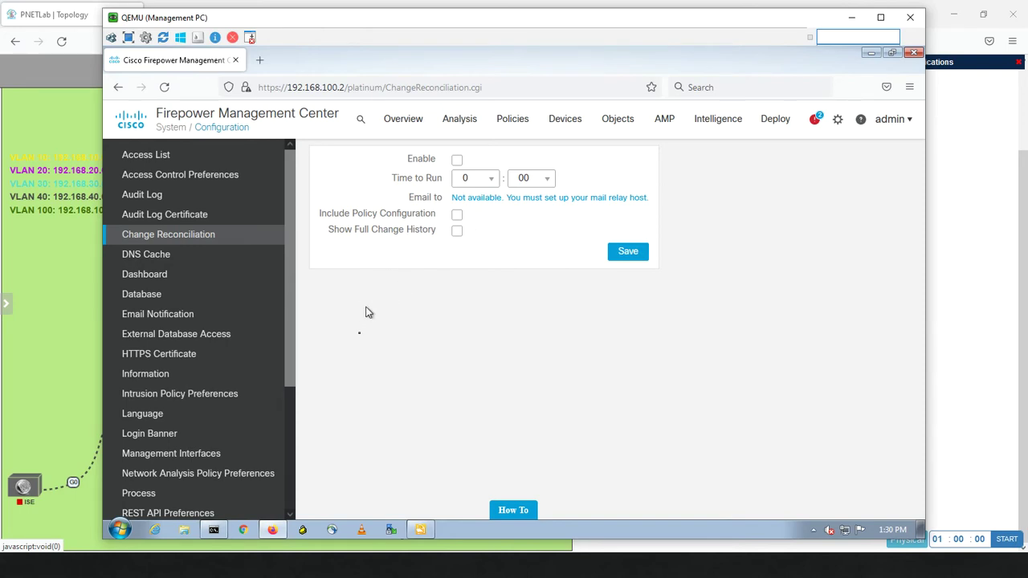
pyautogui.moveTo(289, 275); pyautogui.dragTo(286, 408)
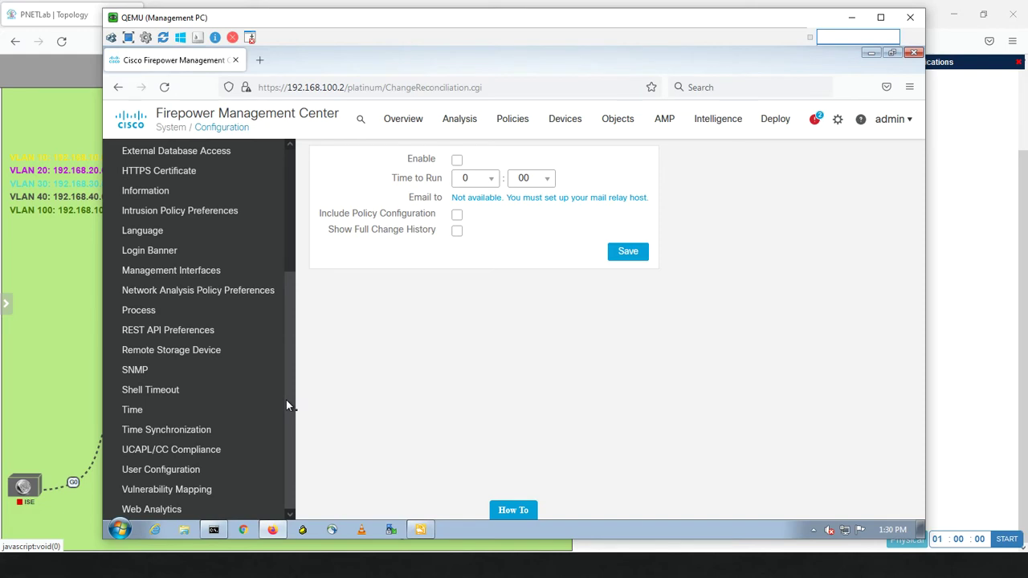
pyautogui.moveTo(287, 378); pyautogui.dragTo(288, 319)
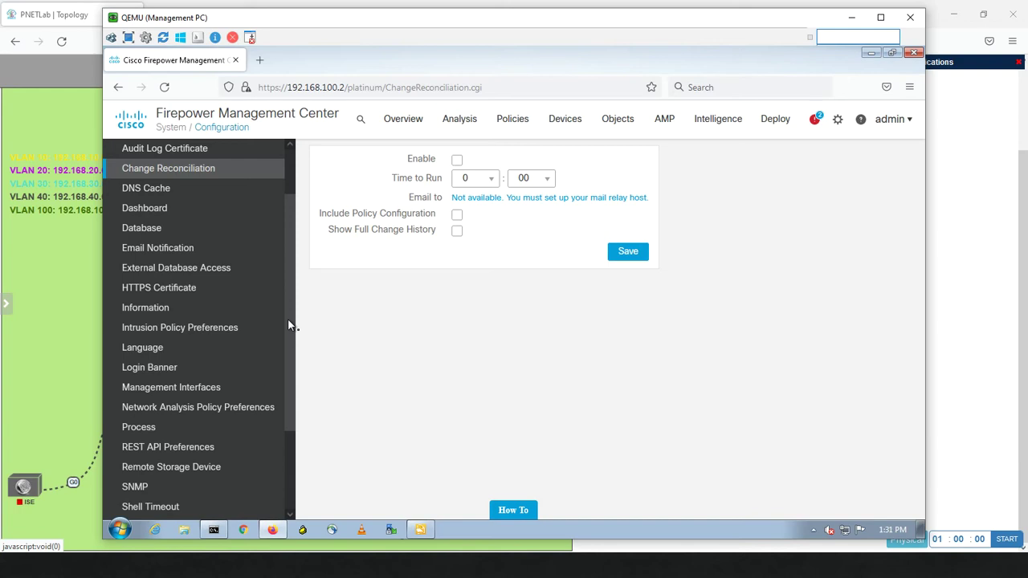
pyautogui.moveTo(288, 325)
pyautogui.mouseDown()
pyautogui.moveTo(287, 306)
pyautogui.moveTo(287, 324)
pyautogui.mouseUp()
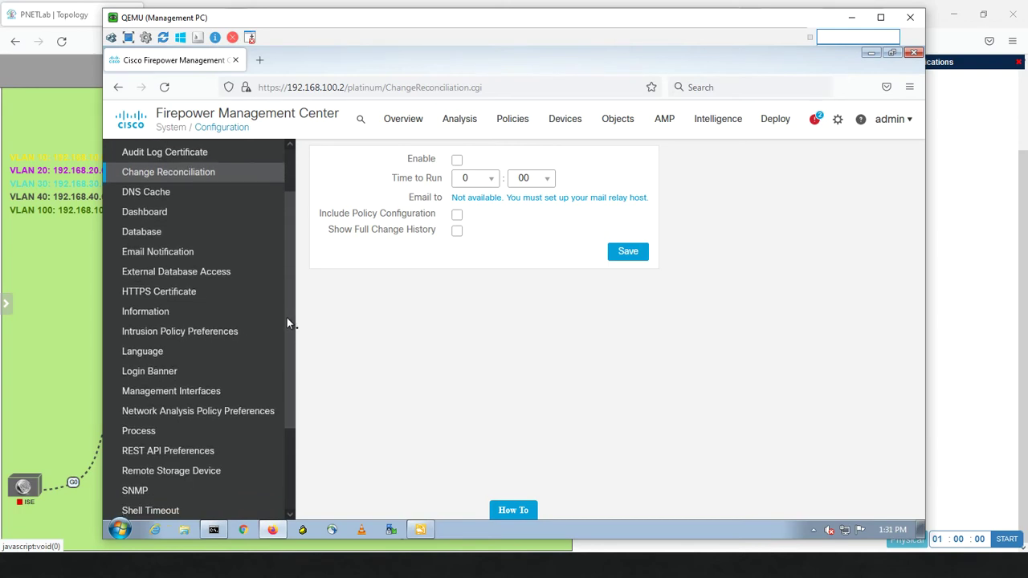
# Set the Email Notification relay host to ams100.arvixeshared.com, port 578, keeping TLS encryption
pyautogui.click(196, 253)
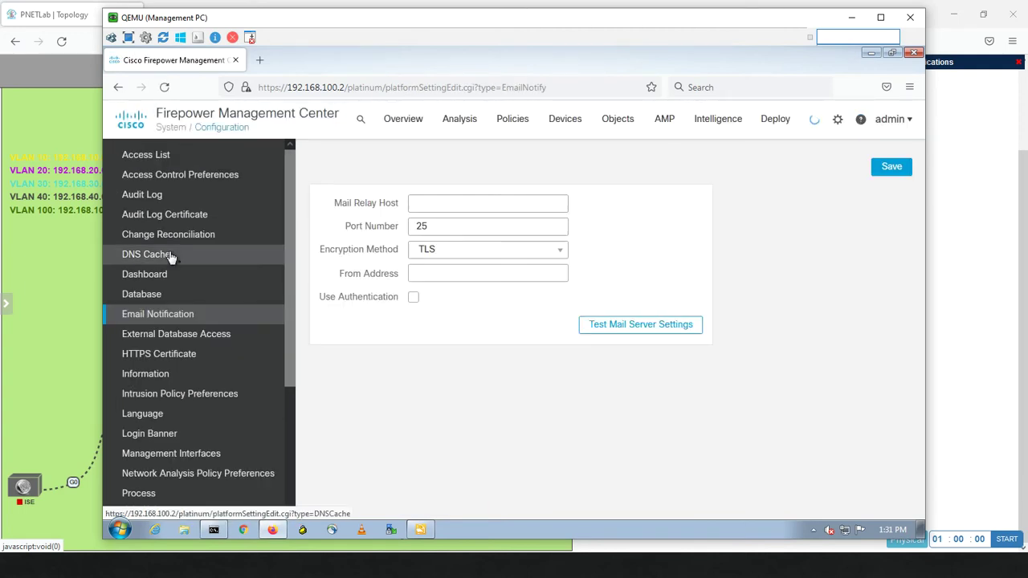
pyautogui.click(419, 203)
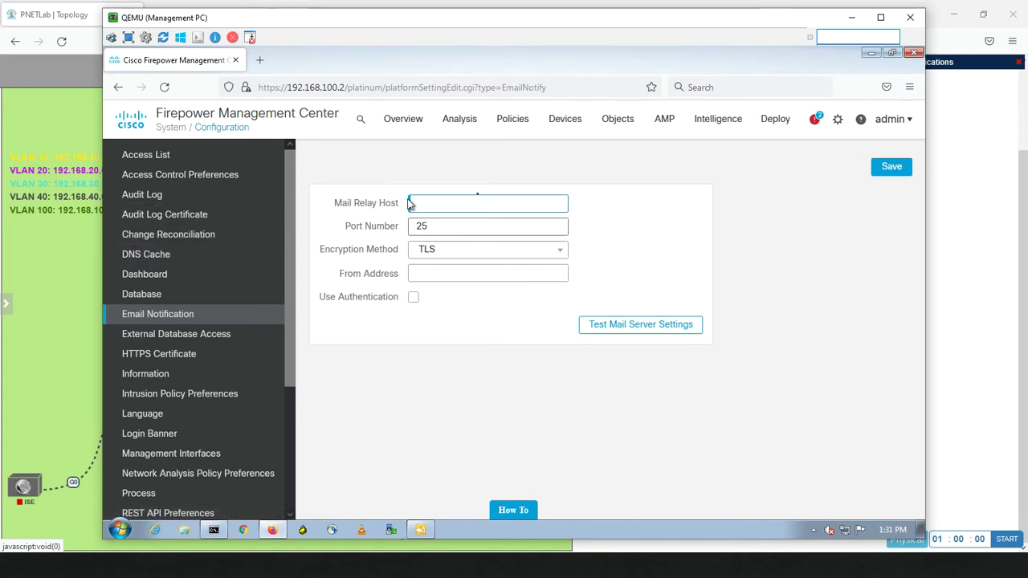
pyautogui.click(412, 204)
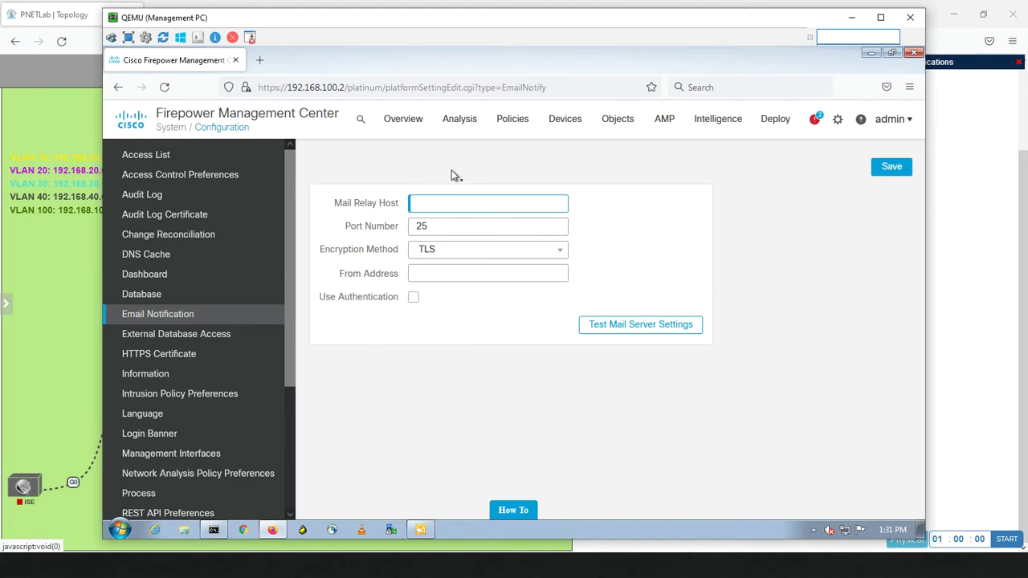
pyautogui.write('ams100.ar')
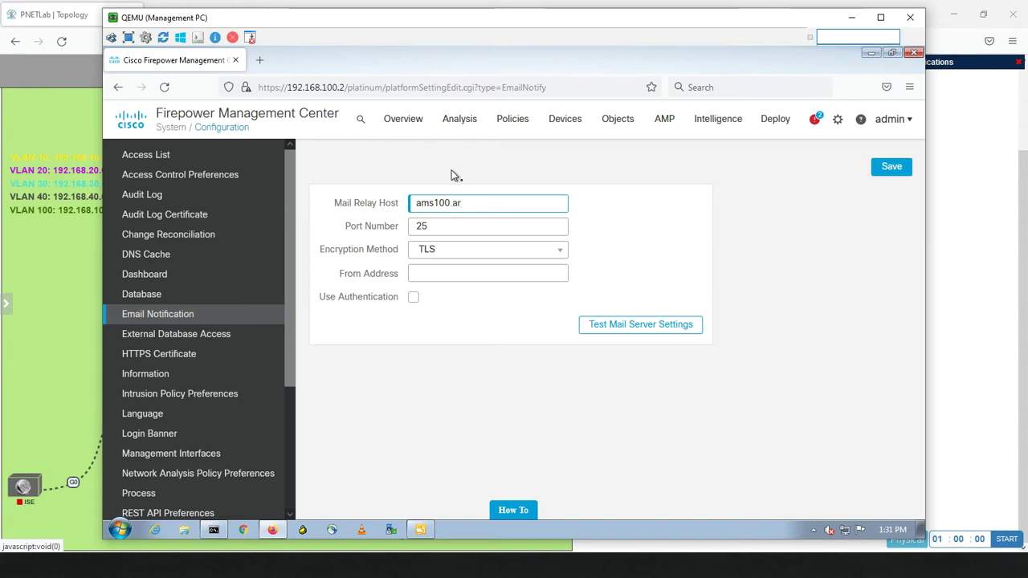
pyautogui.write('vix')
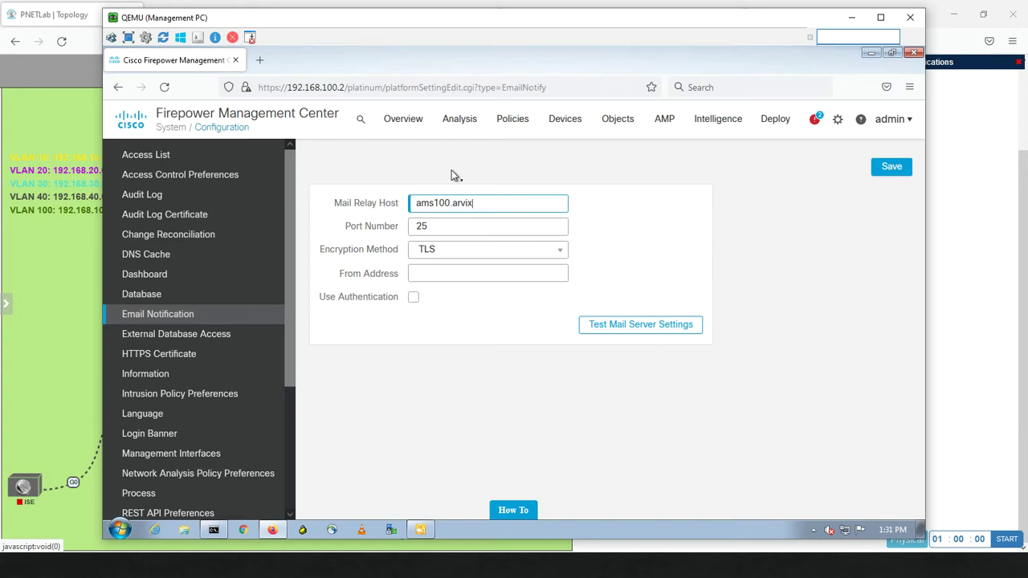
pyautogui.write('eshared')
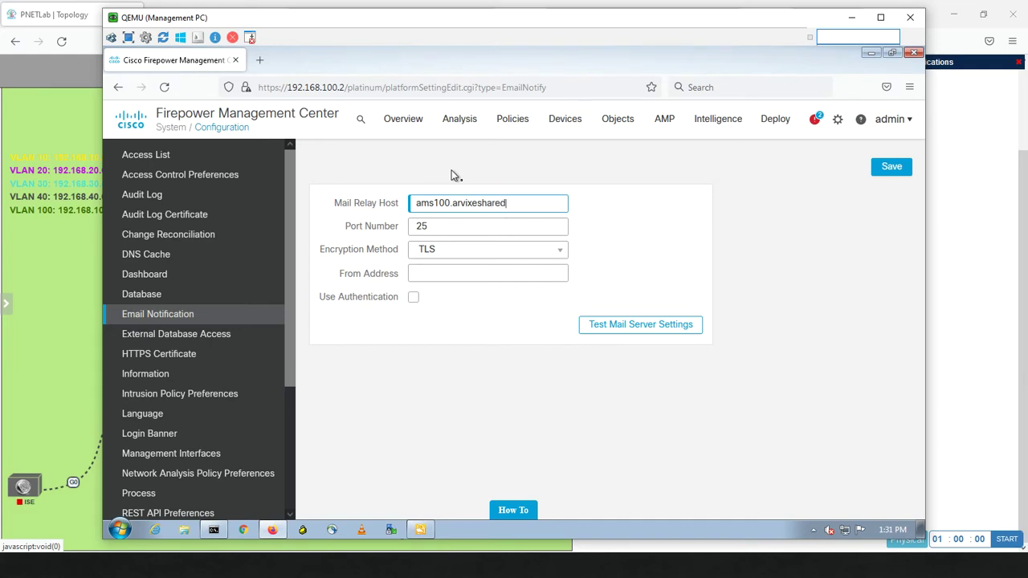
pyautogui.write('.com')
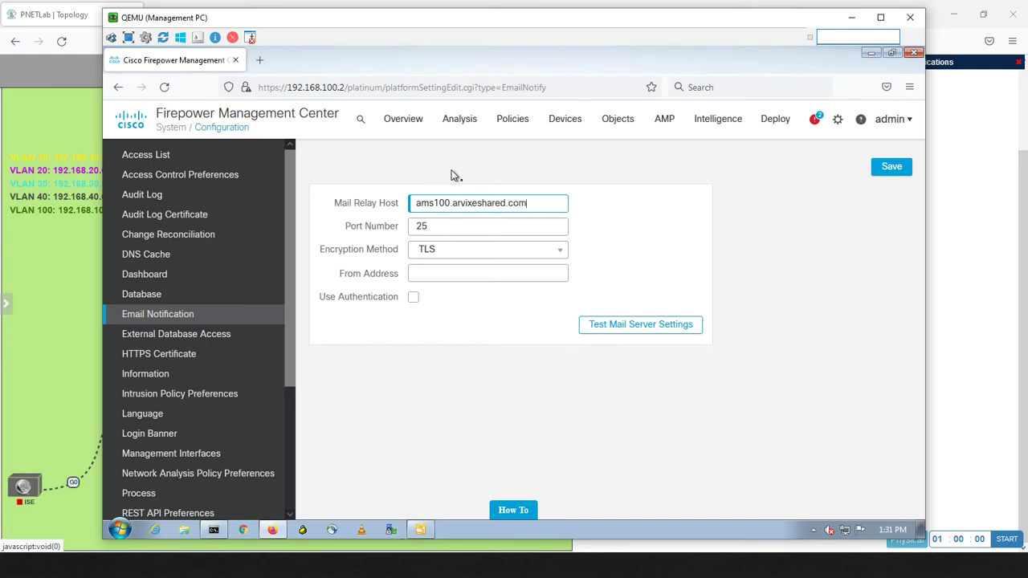
pyautogui.press('Tab')
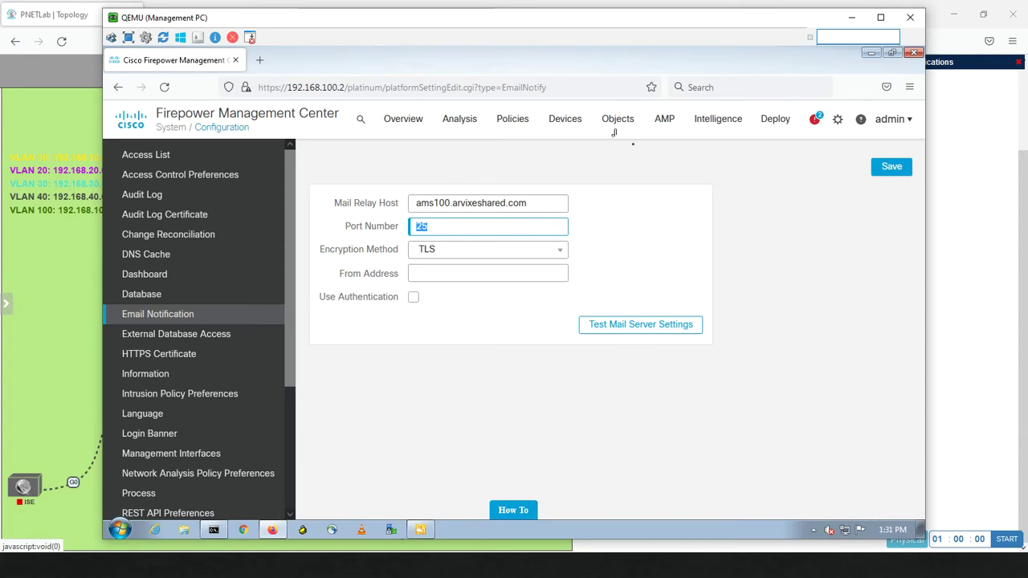
pyautogui.click(508, 251)
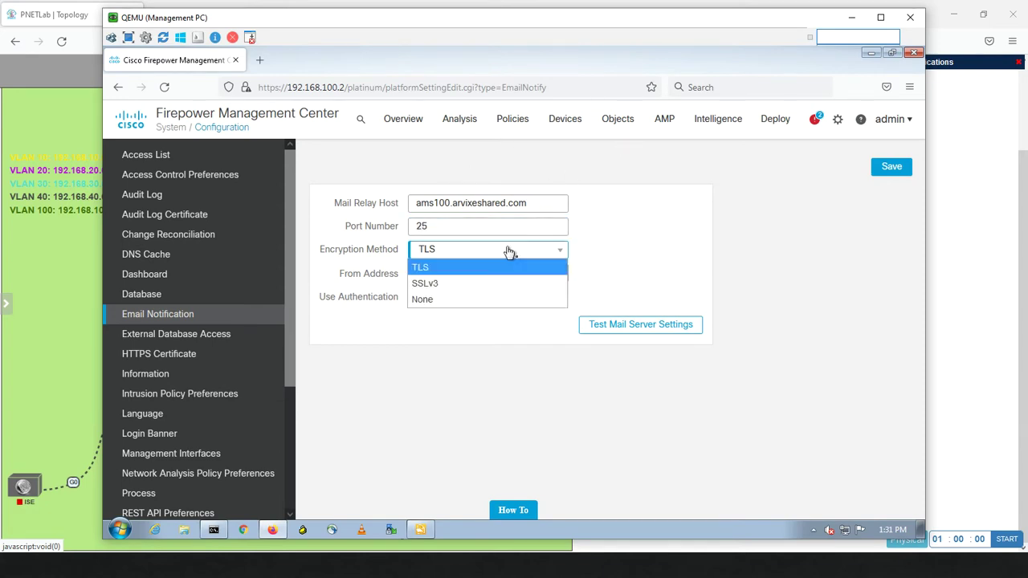
pyautogui.click(508, 251)
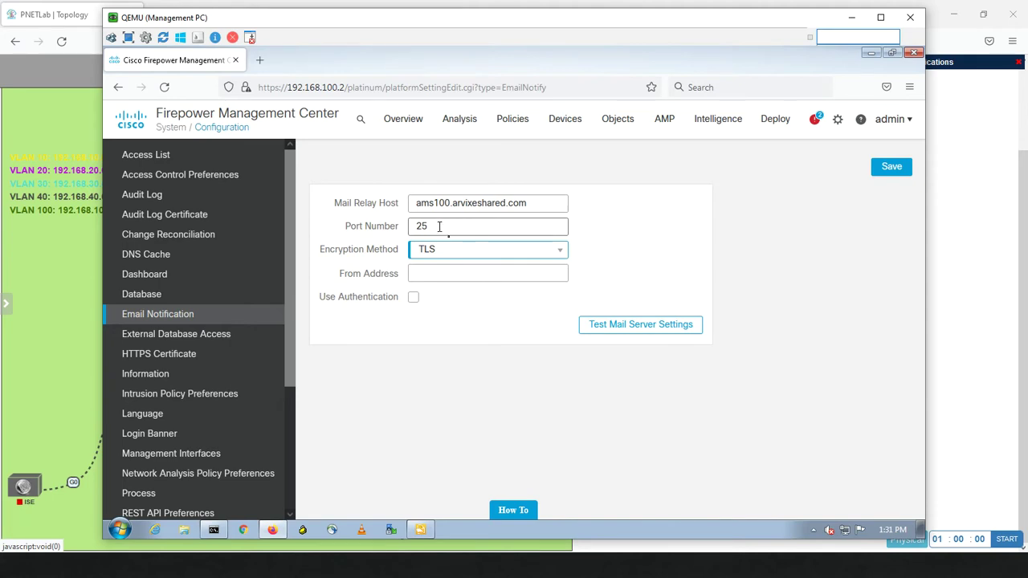
pyautogui.moveTo(437, 229); pyautogui.dragTo(387, 225)
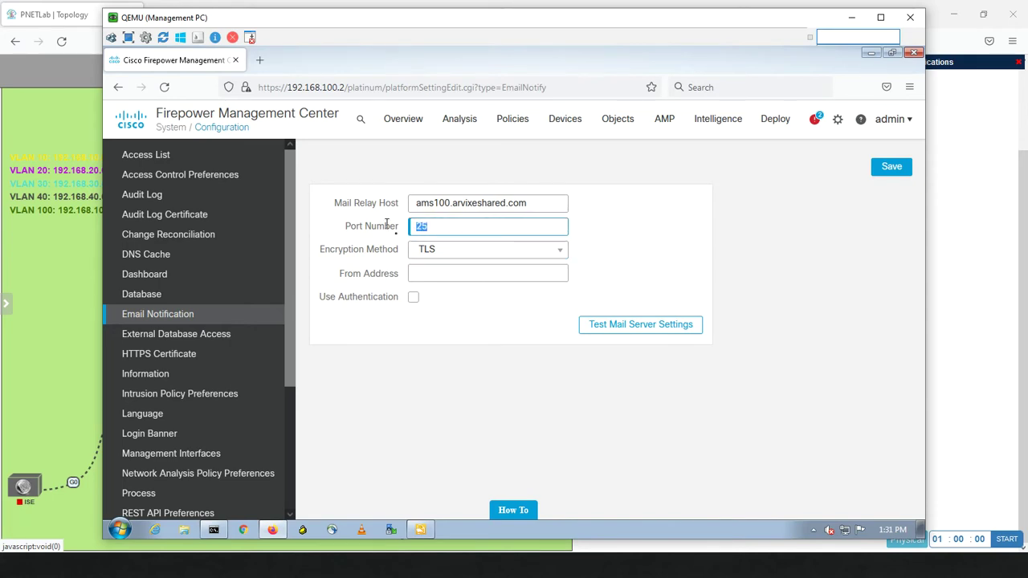
pyautogui.write('578')
# Enter the sender From Address, enable authentication, reuse the sender address as username and enter the password
pyautogui.click(460, 277)
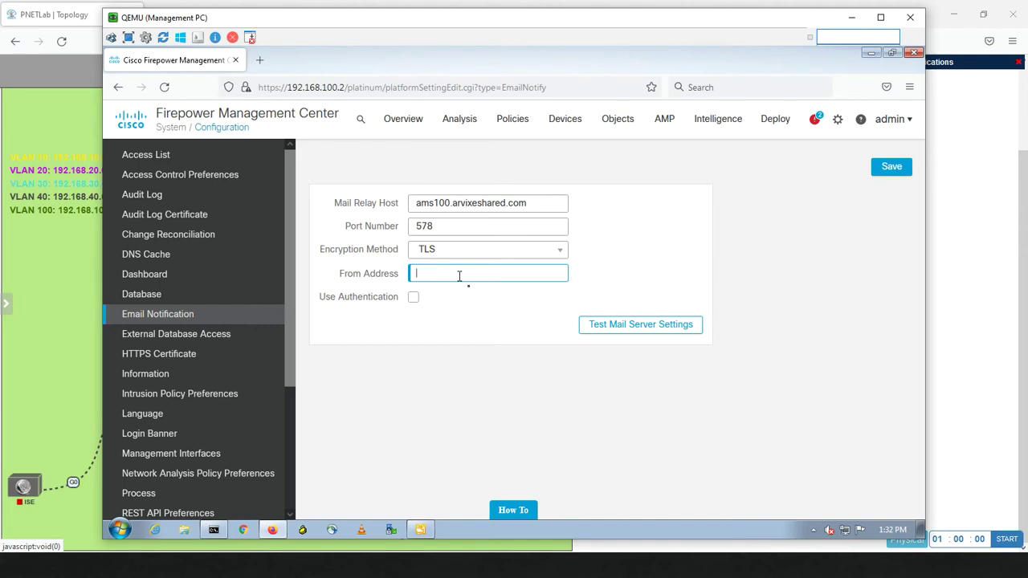
pyautogui.click(413, 297)
pyautogui.click(482, 319)
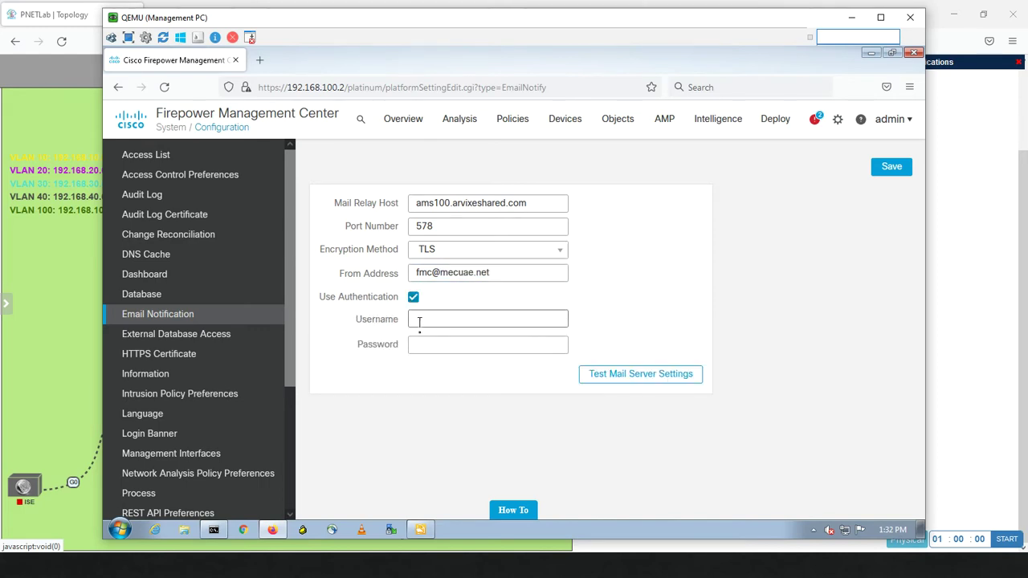
pyautogui.moveTo(525, 272); pyautogui.dragTo(324, 271)
pyautogui.hotkey('ctrl', 'c')
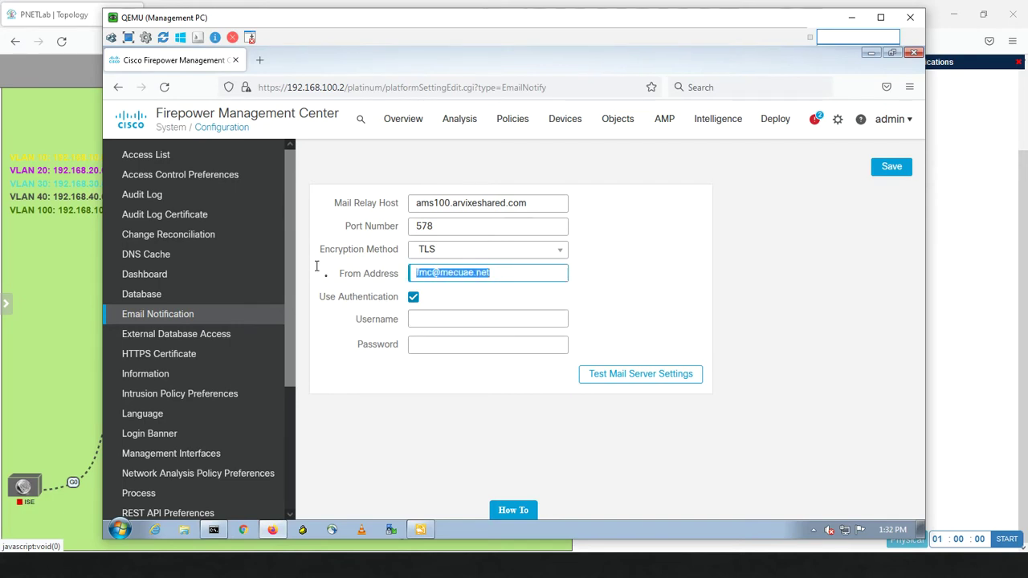
pyautogui.click(438, 319)
pyautogui.hotkey('ctrl', 'v')
pyautogui.click(434, 346)
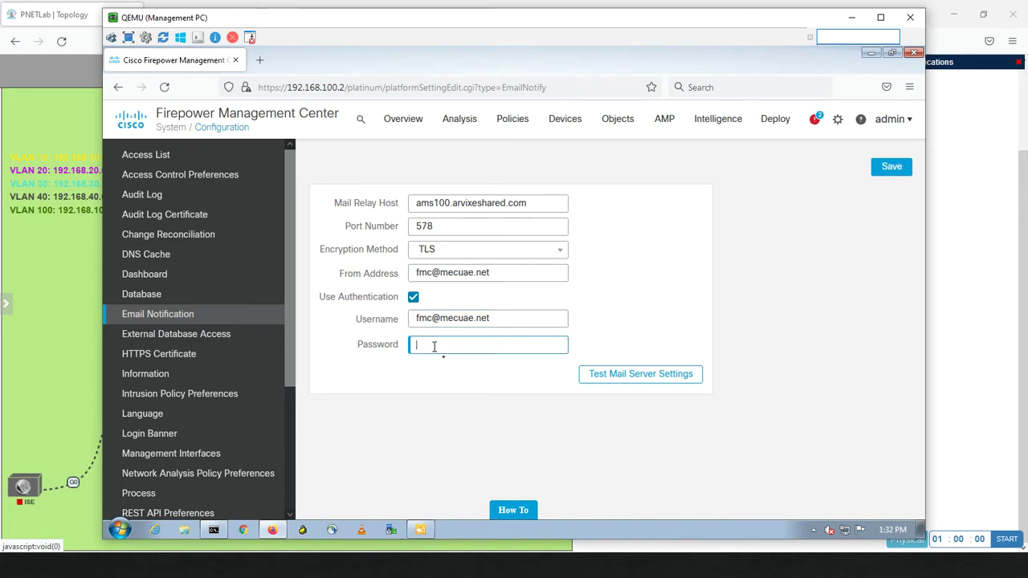
pyautogui.write('•')
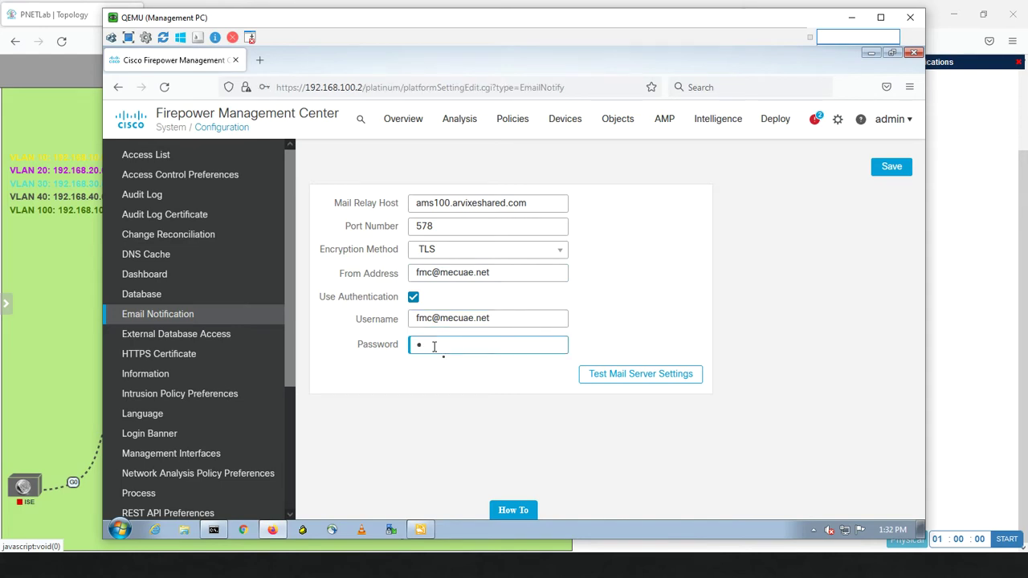
pyautogui.write('••••••••')
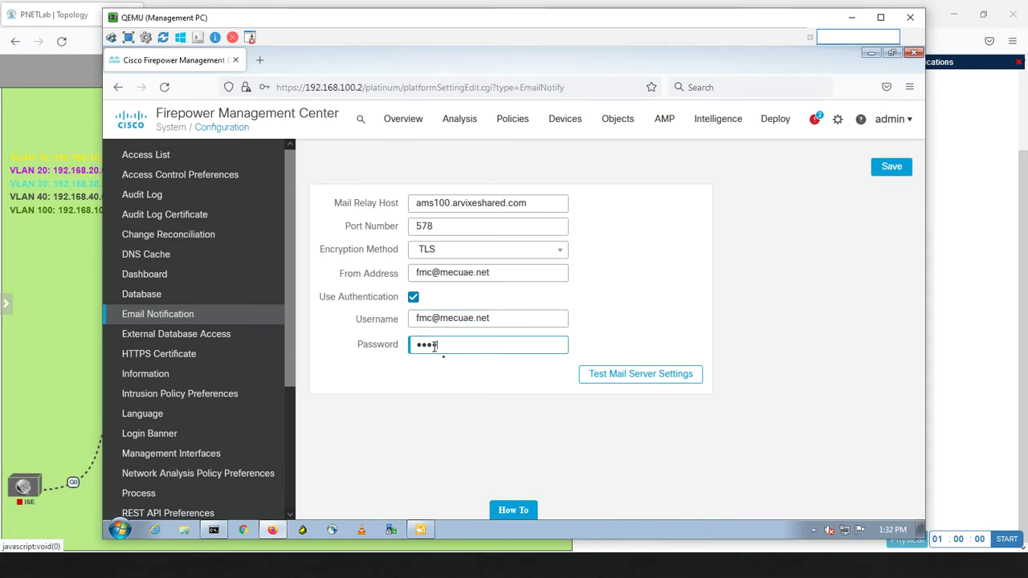
# Test the mail server settings by sending a message to the recipient's e-mail address
pyautogui.click(623, 376)
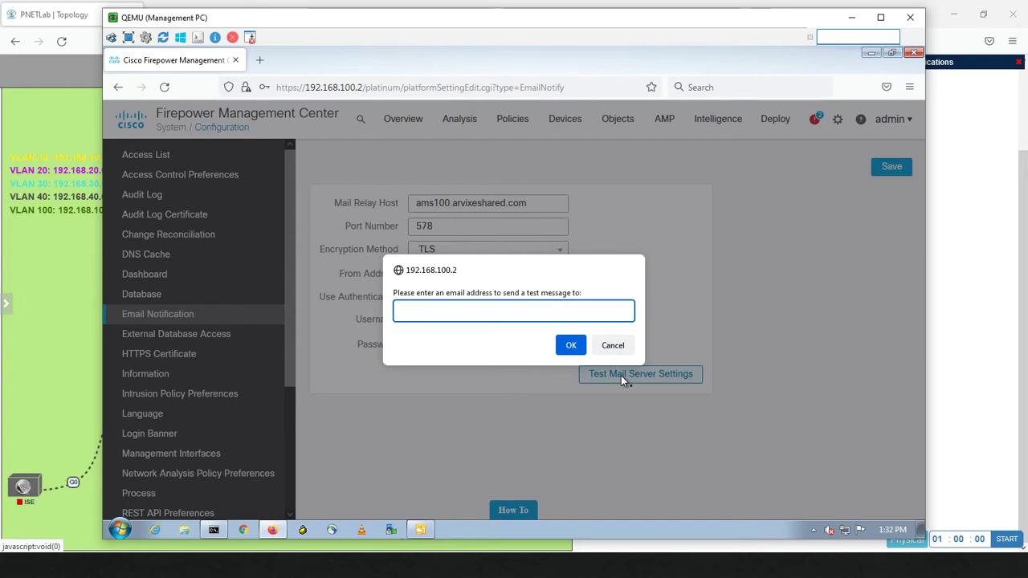
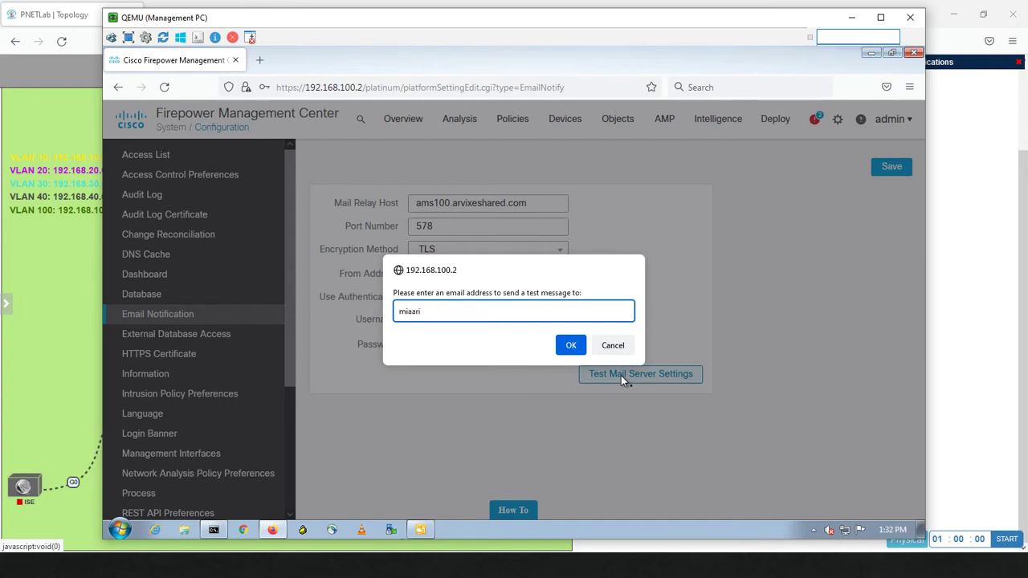
pyautogui.click(574, 349)
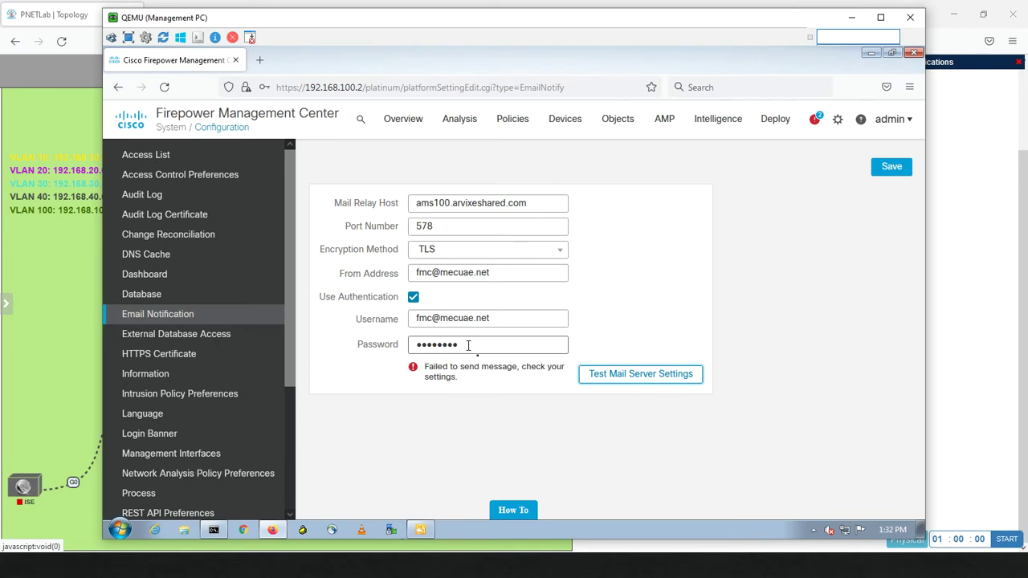
# Re-enter the relay password and retest sending to the recipient address
pyautogui.moveTo(468, 345); pyautogui.dragTo(383, 345)
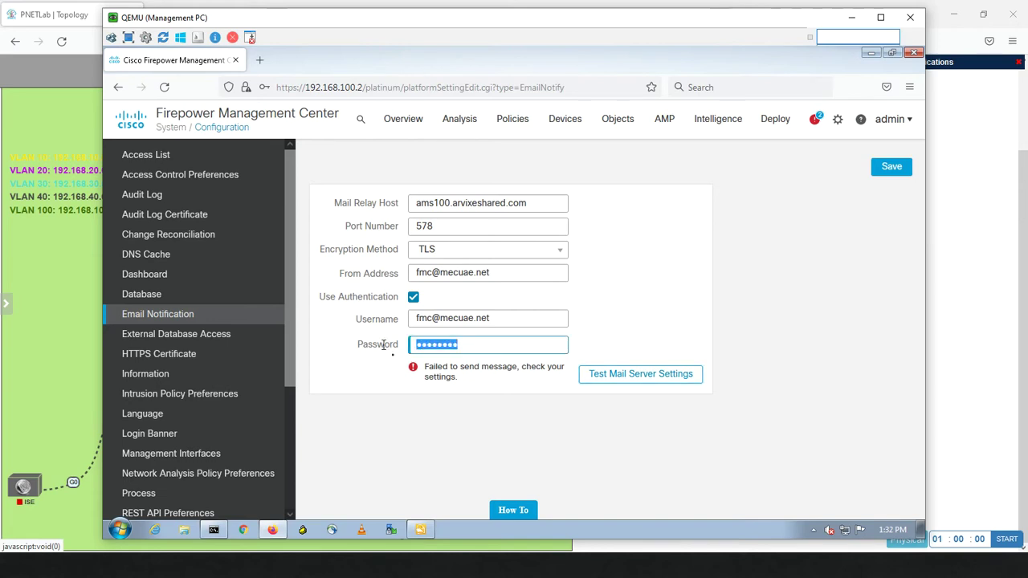
pyautogui.write('a')
pyautogui.write('•••••')
pyautogui.click(597, 375)
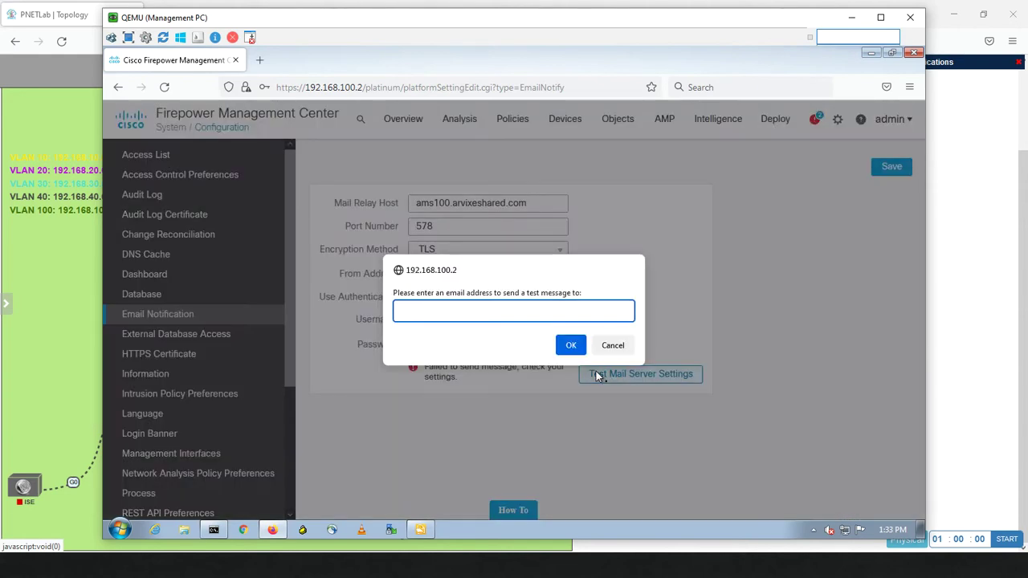
pyautogui.hotkey('ctrl', 'a')
pyautogui.hotkey('ctrl', 'c')
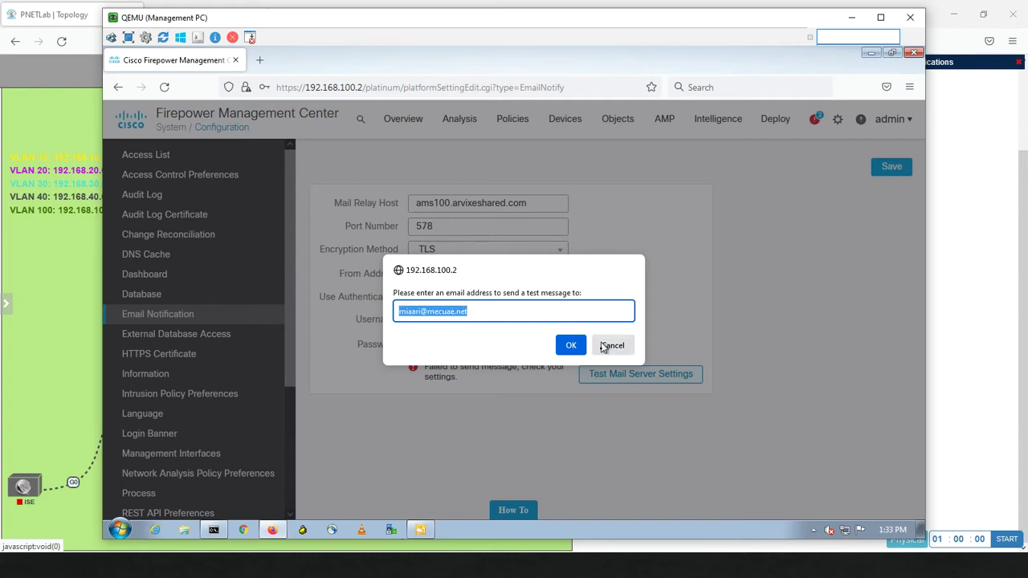
pyautogui.click(571, 346)
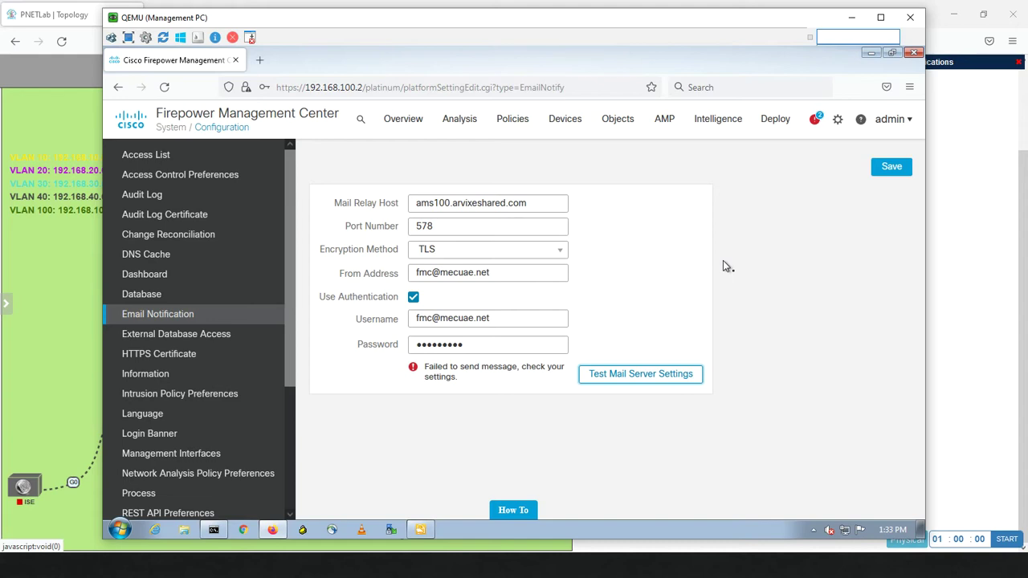
# Retype the relay password once more and rerun the mail test, which still fails to send
pyautogui.click(471, 233)
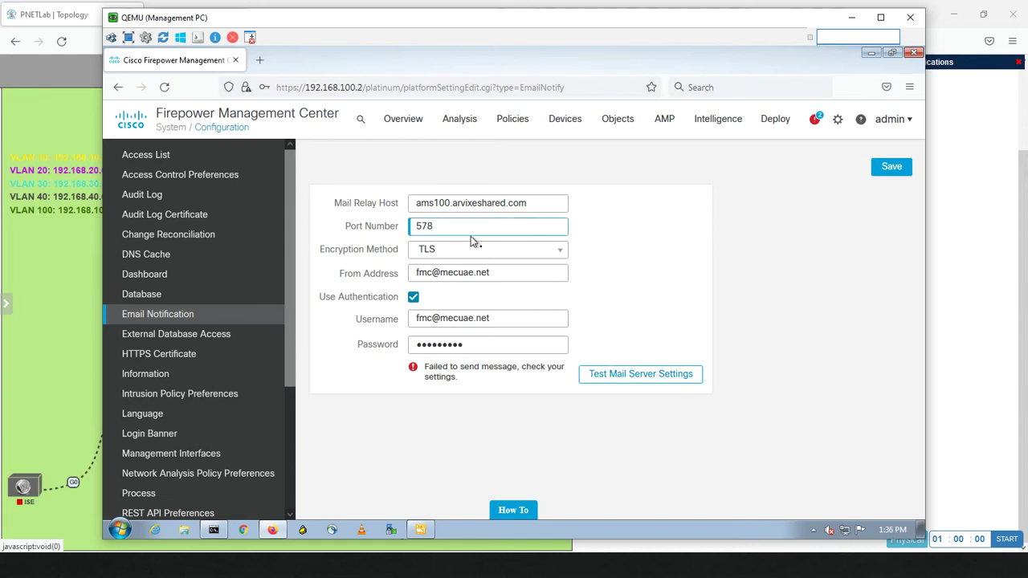
pyautogui.click(518, 345)
pyautogui.moveTo(500, 345); pyautogui.dragTo(281, 335)
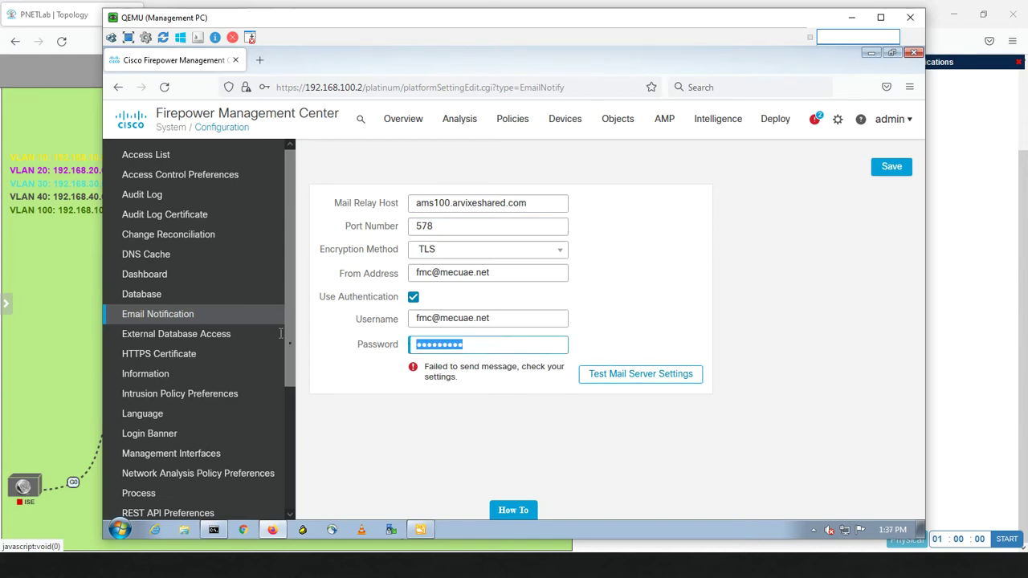
pyautogui.write('••')
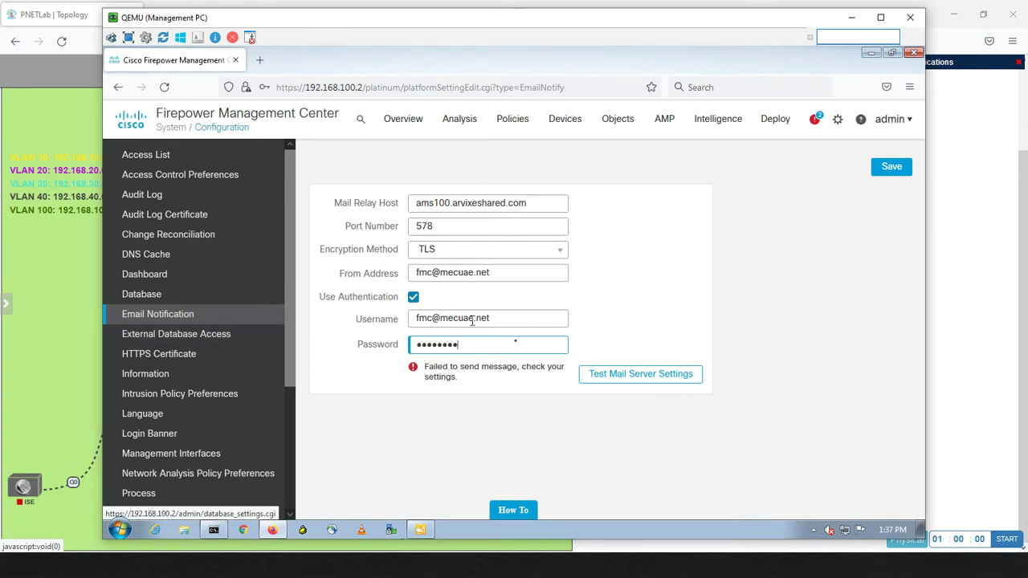
pyautogui.click(592, 374)
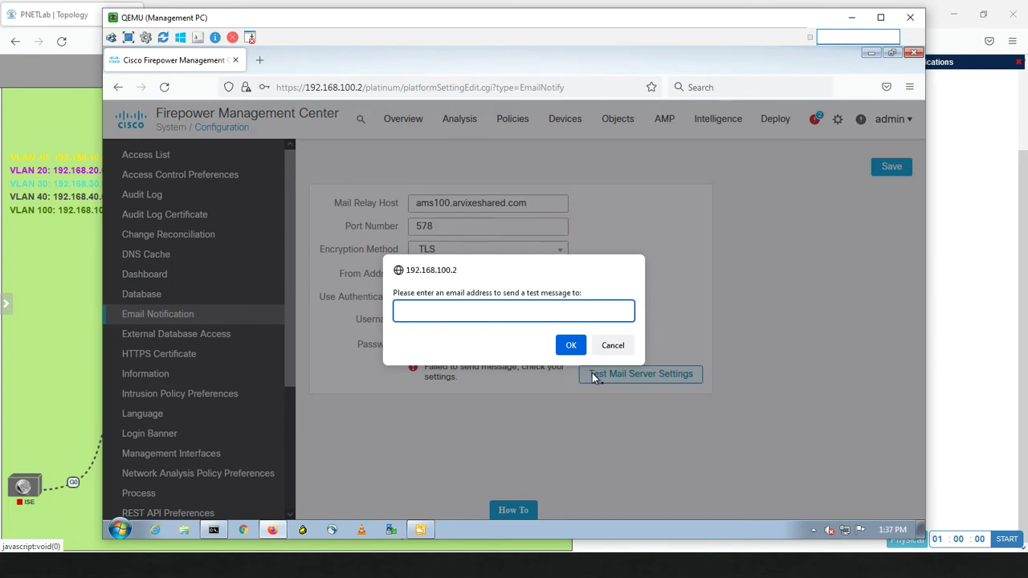
pyautogui.hotkey('ctrl', 'v')
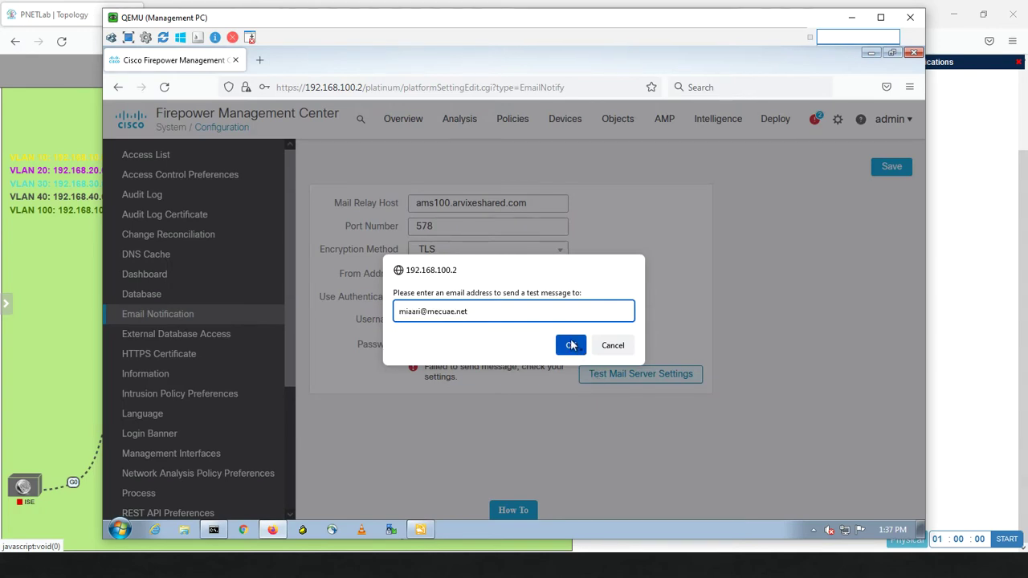
pyautogui.click(572, 345)
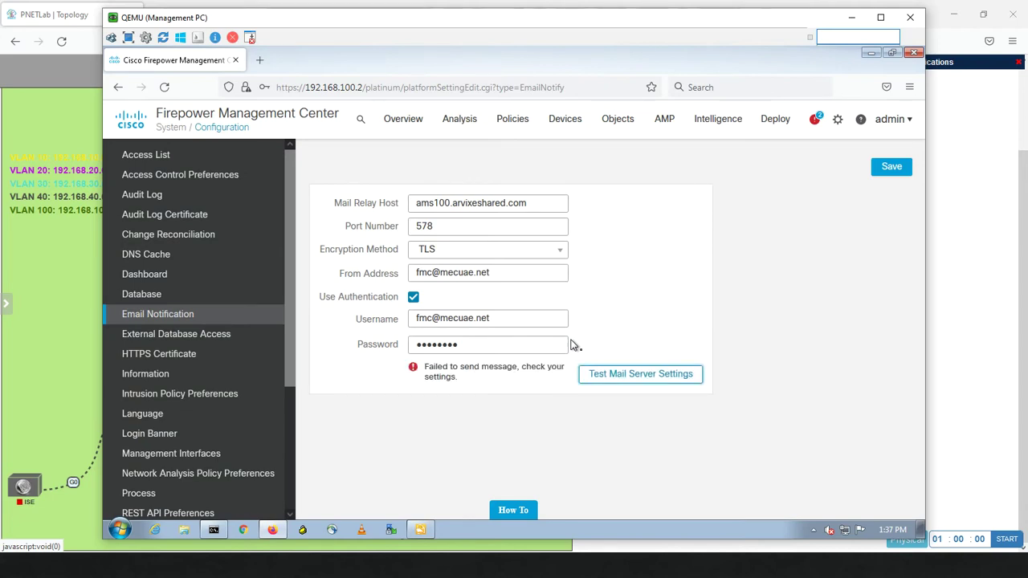
# Change the relay port from 578 to 587 and rerun the mail test, which now sends successfully
pyautogui.doubleClick(441, 227)
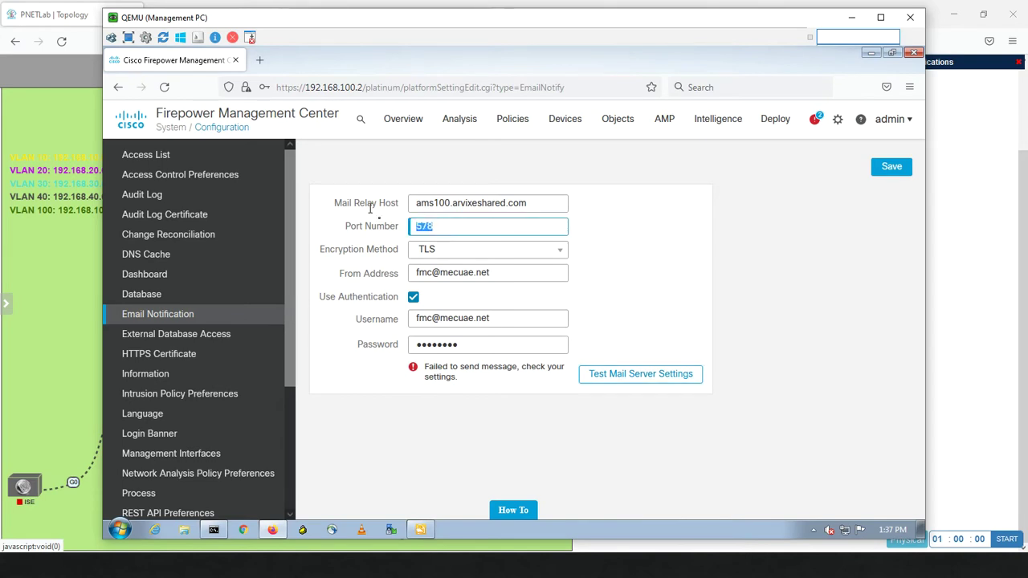
pyautogui.write('5')
pyautogui.click(614, 374)
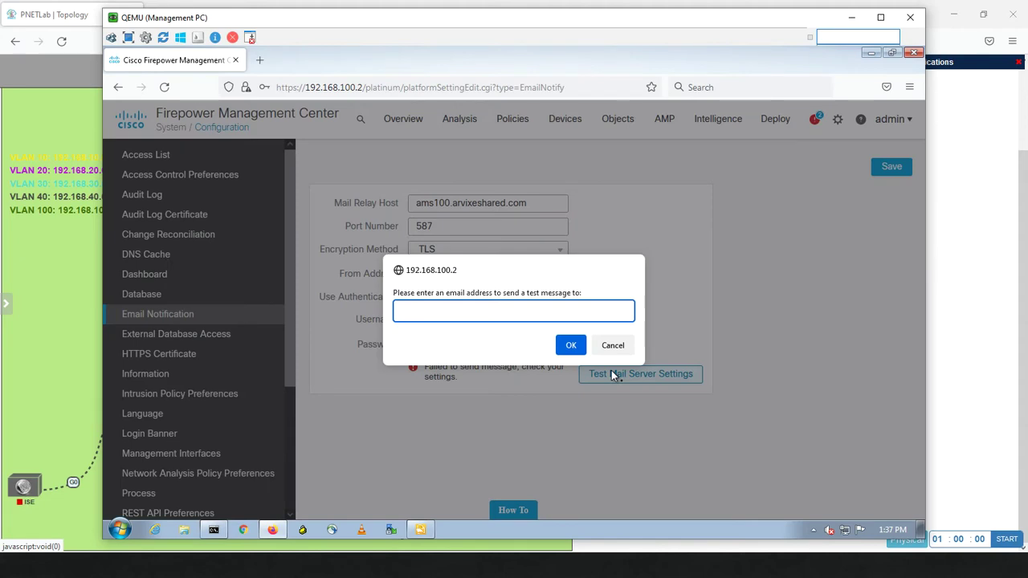
pyautogui.hotkey('ctrl', 'v')
pyautogui.click(571, 346)
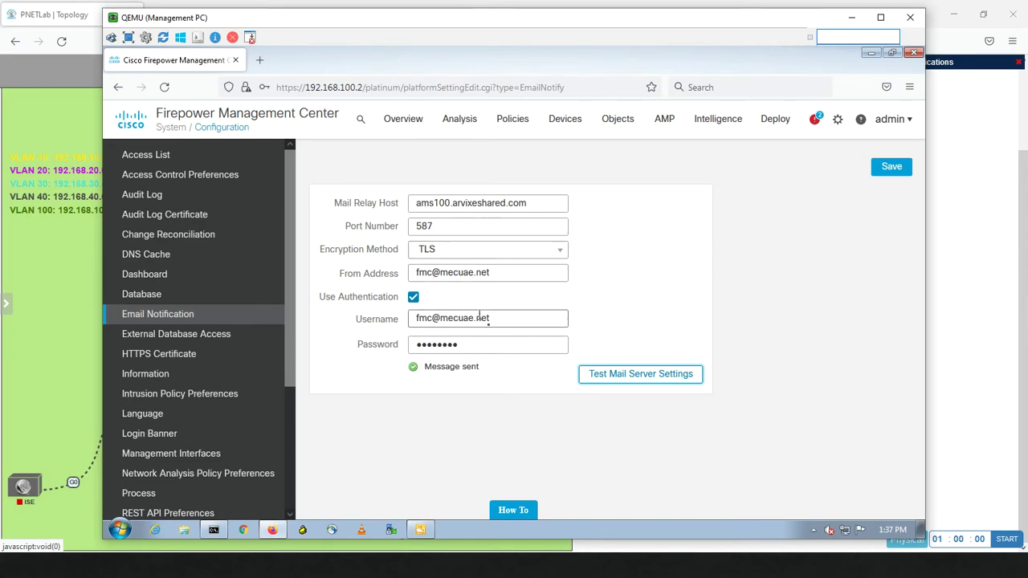
# Save the email notification settings and decline Firefox's offer to store the login
pyautogui.click(887, 172)
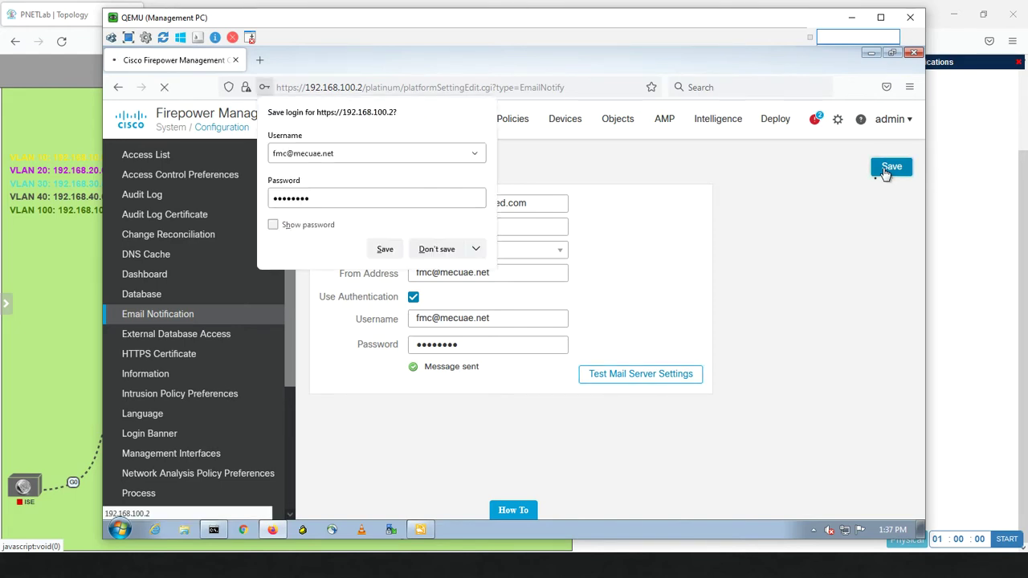
pyautogui.click(438, 249)
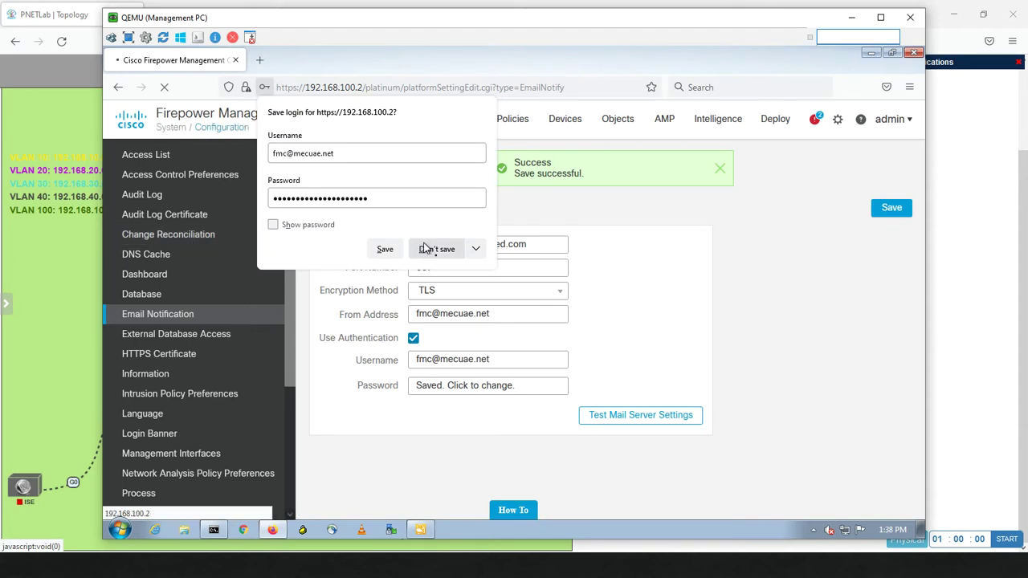
pyautogui.click(434, 249)
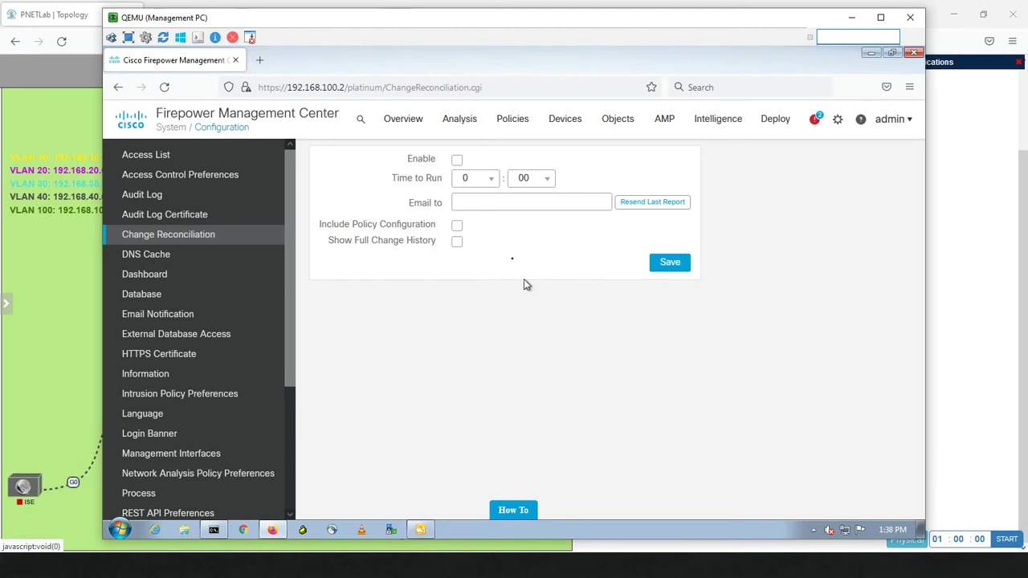
# Enable the change reconciliation report at 12:00, emailed to the recipient, with policy configuration and full change history
pyautogui.click(457, 163)
pyautogui.click(490, 180)
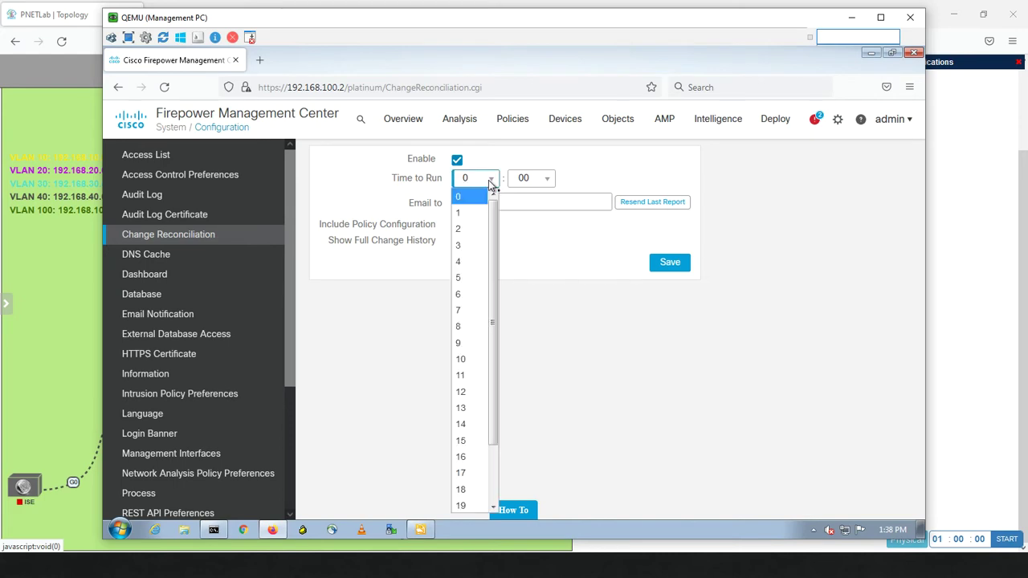
pyautogui.click(476, 396)
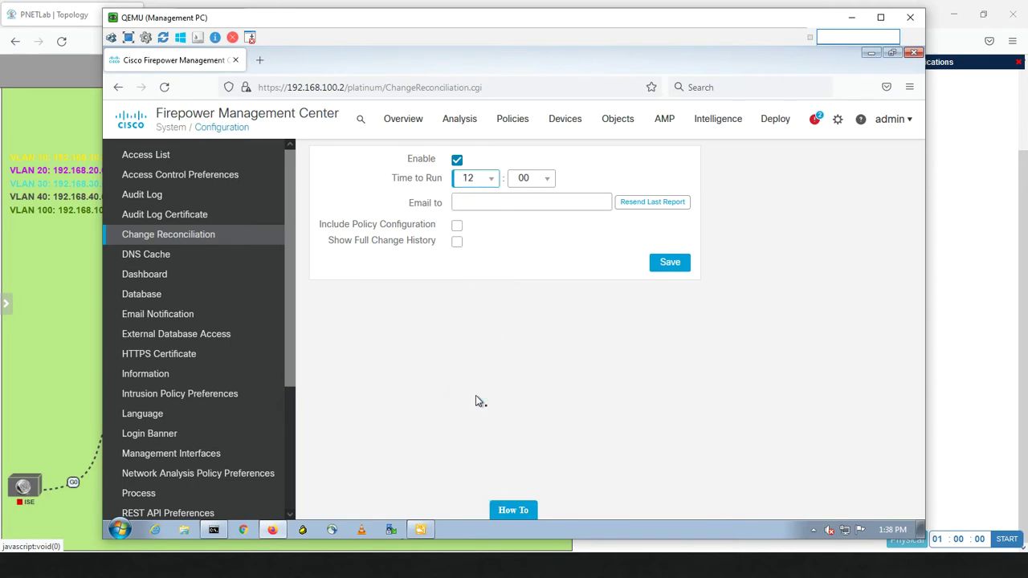
pyautogui.click(489, 205)
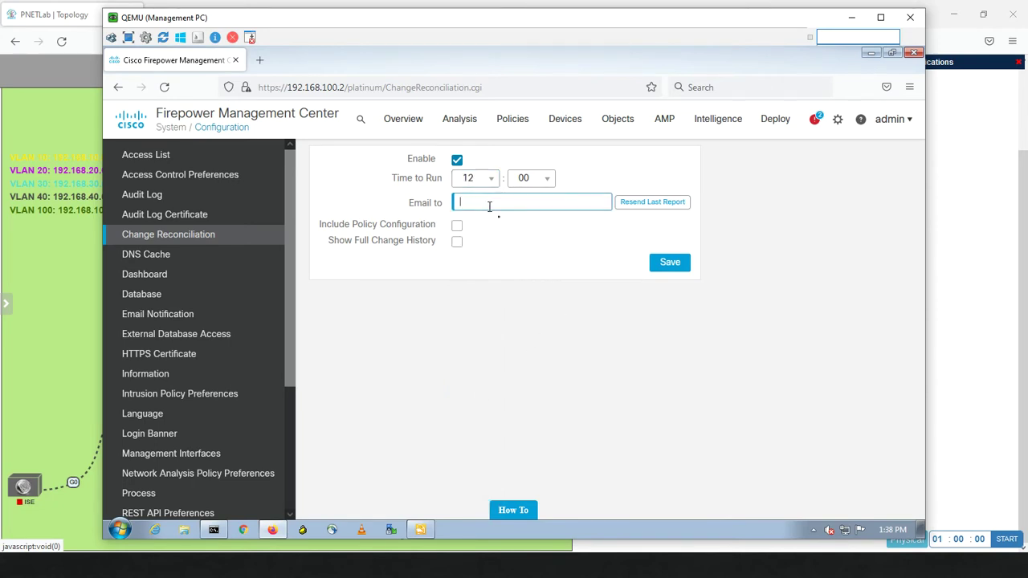
pyautogui.hotkey('ctrl', 'v')
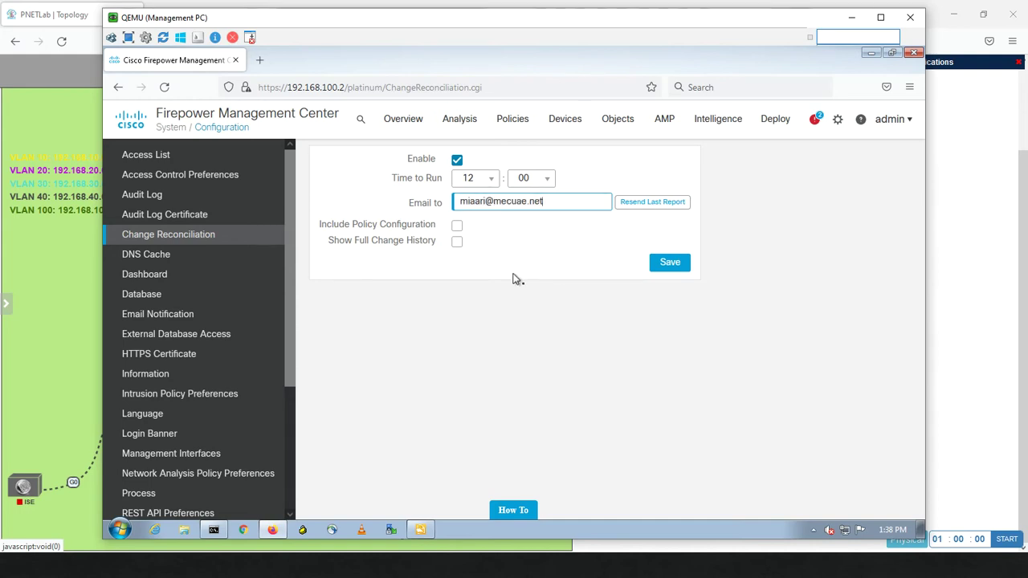
pyautogui.click(457, 226)
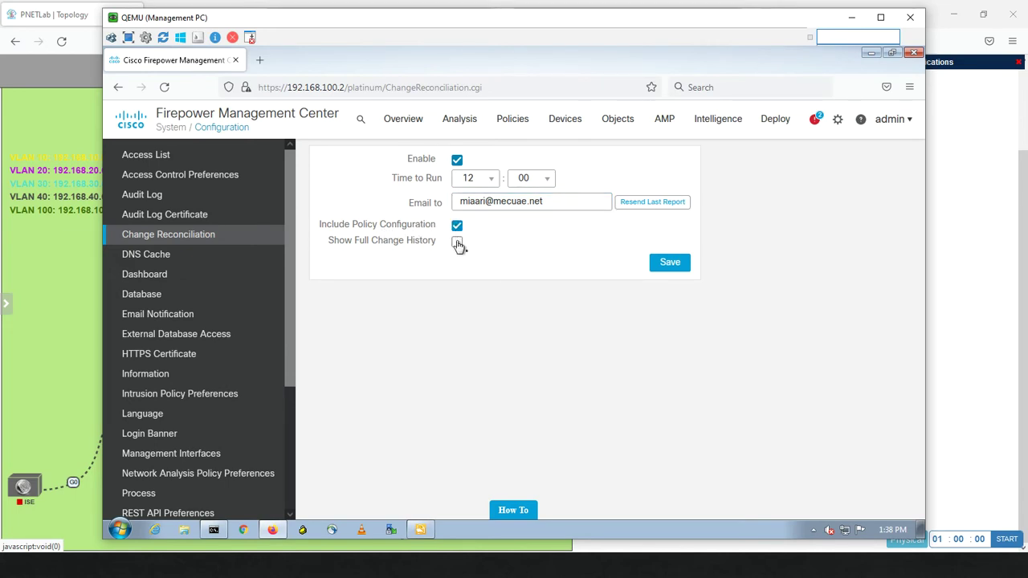
pyautogui.click(457, 243)
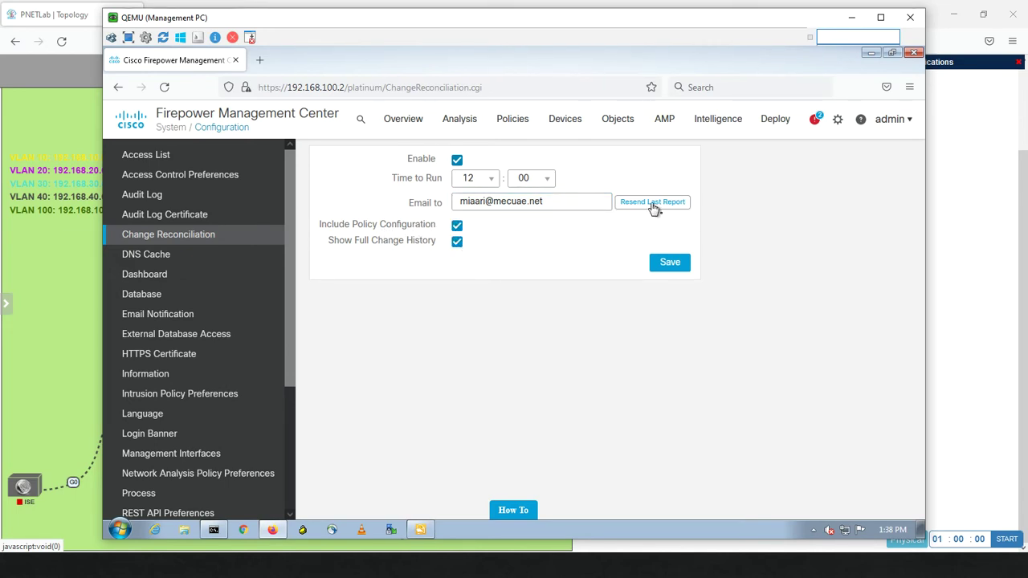
# Try resending the last report, dismiss the messages, and save the change reconciliation settings
pyautogui.click(654, 208)
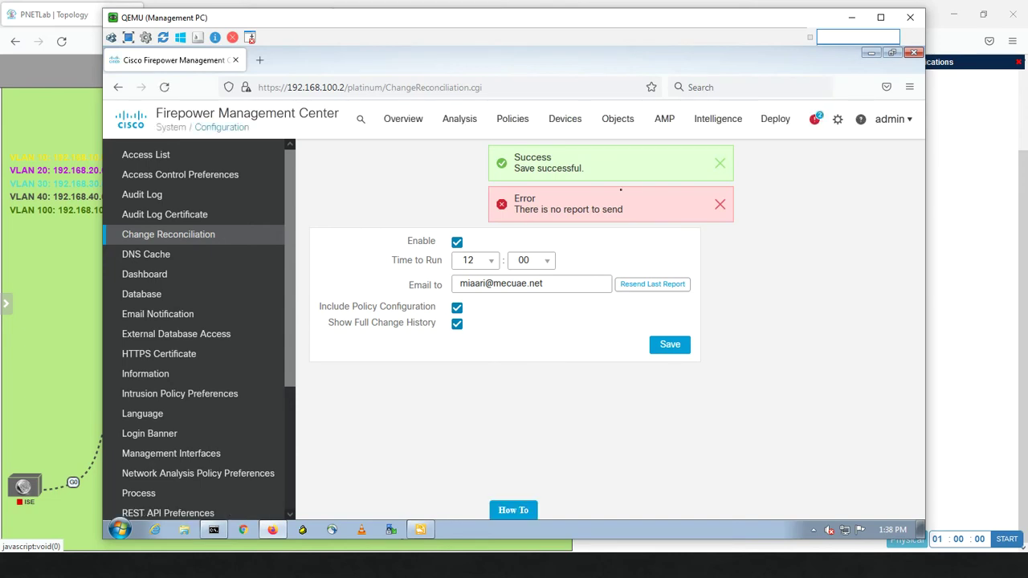
pyautogui.click(720, 206)
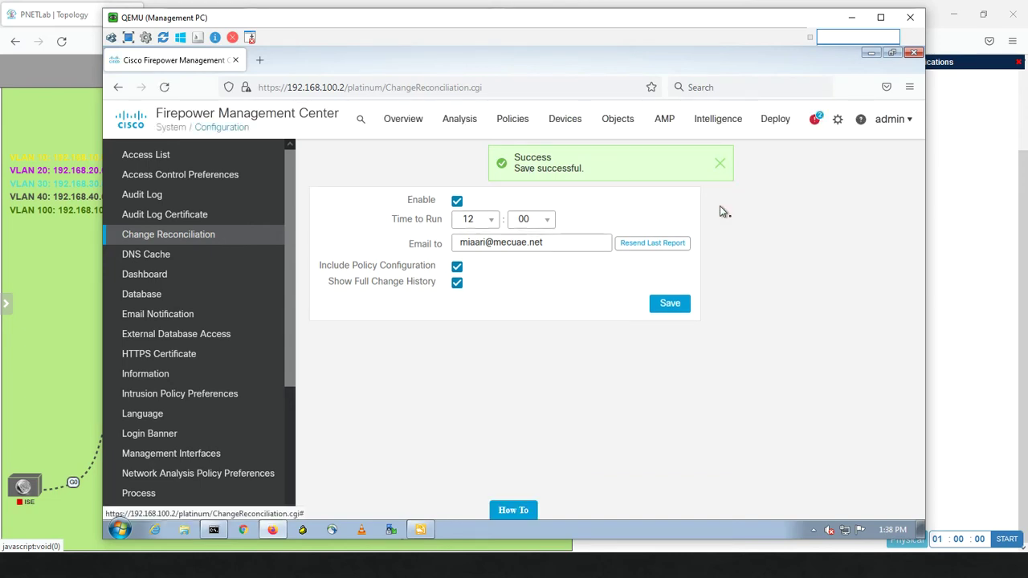
pyautogui.click(720, 164)
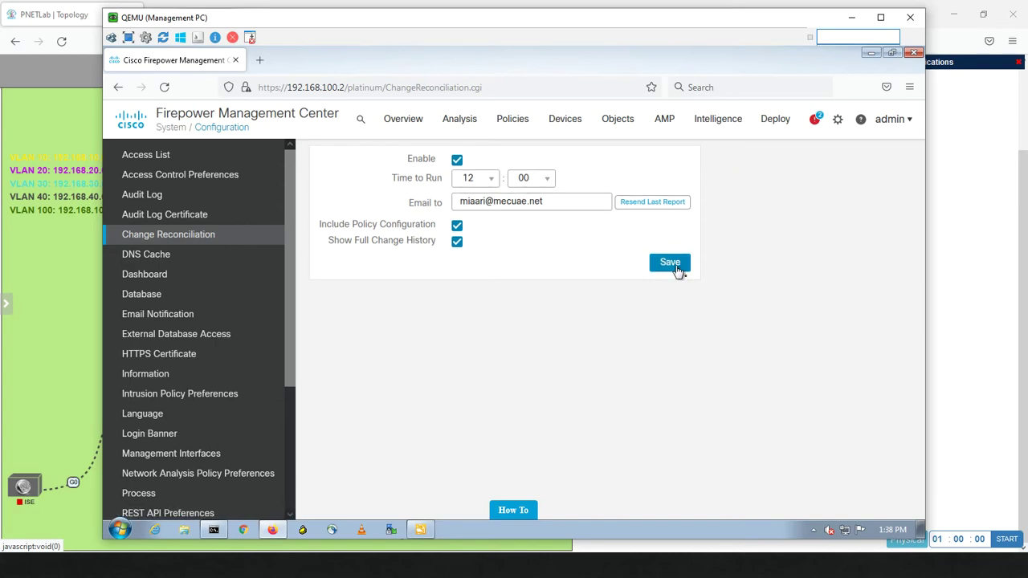
pyautogui.click(673, 264)
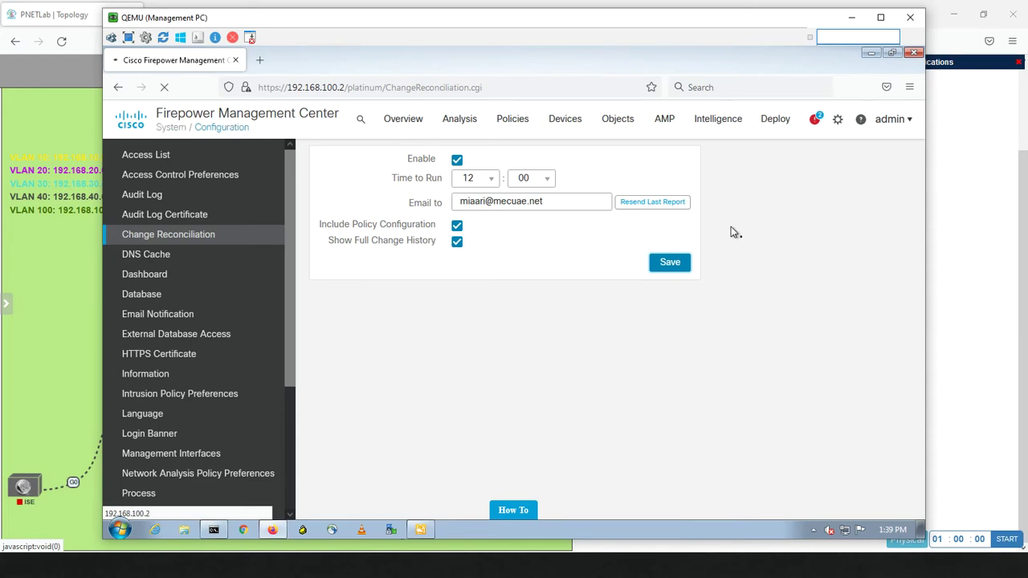
pyautogui.hotkey('alt', 'Tab')
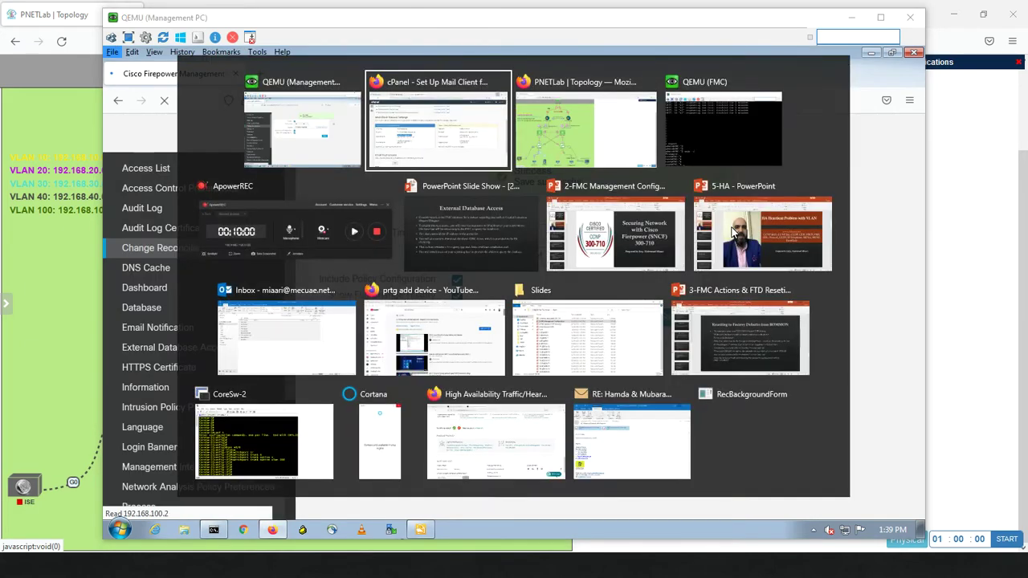
# Switch to Outlook and search the mailbox for emails from fmc
pyautogui.press('Tab')
pyautogui.press('Tab')
pyautogui.press('Tab')
pyautogui.press('Tab')
pyautogui.press('Tab')
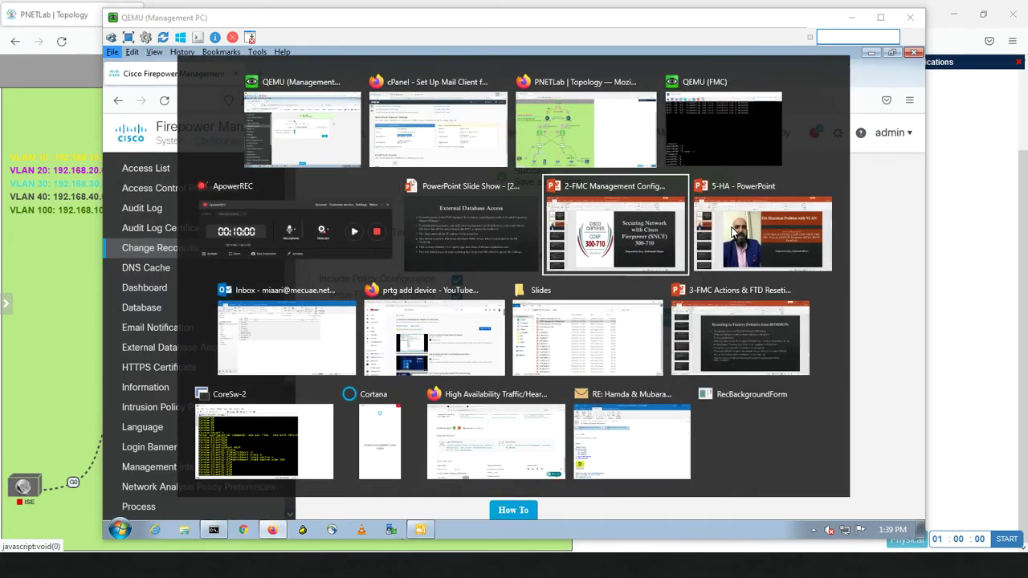
pyautogui.press('Tab')
pyautogui.press('Tab')
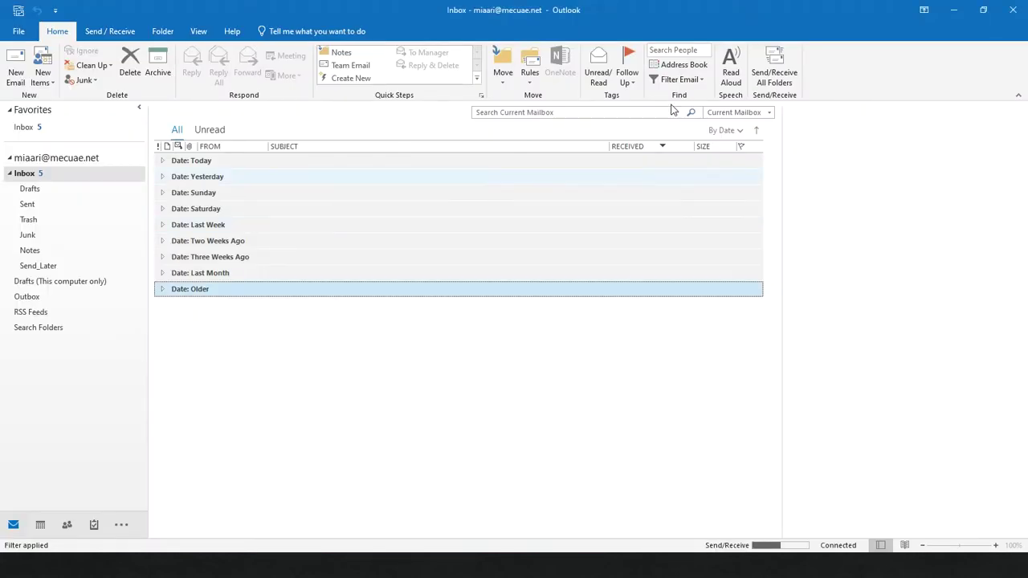
pyautogui.click(548, 118)
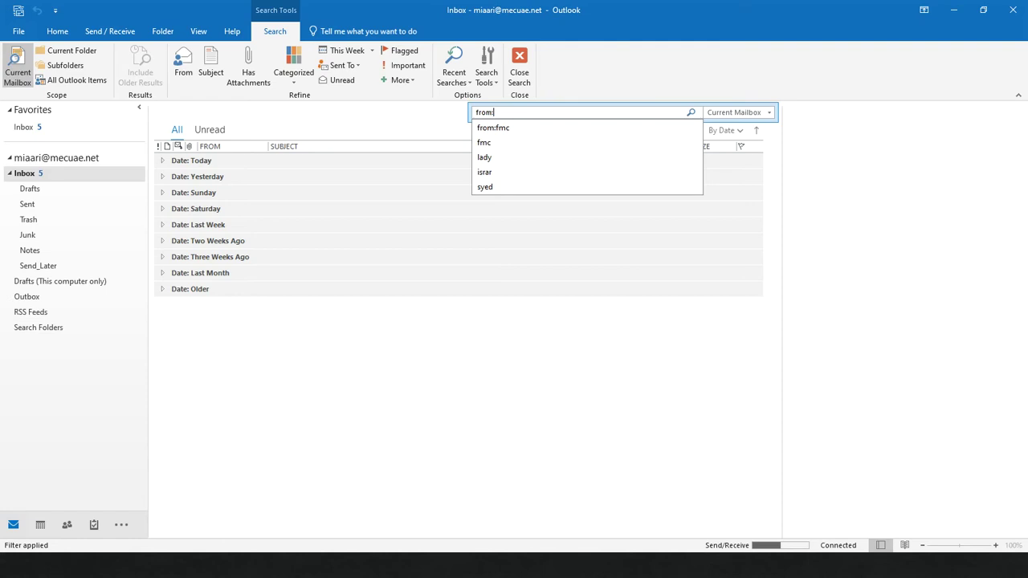
pyautogui.write('fmc')
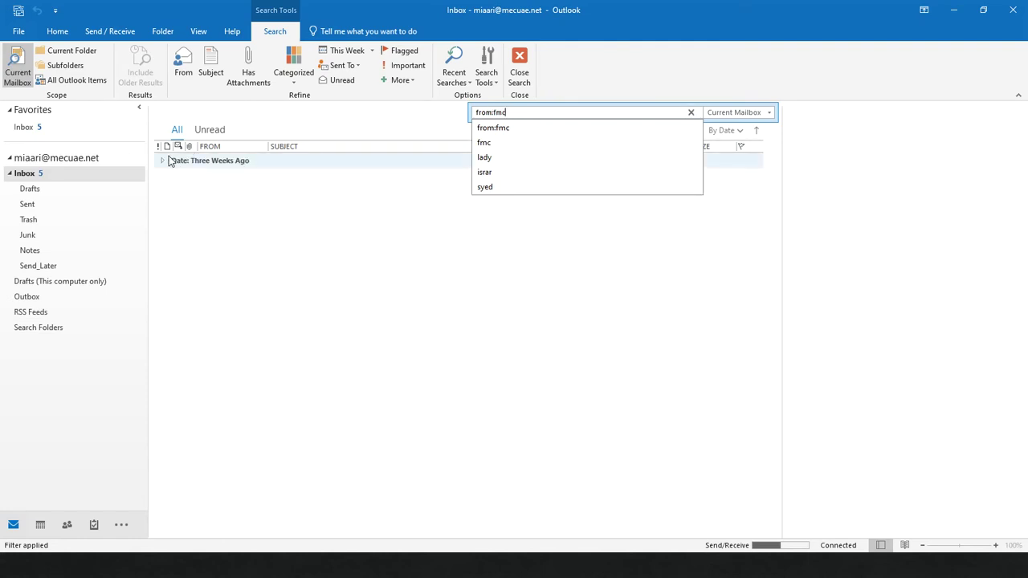
pyautogui.click(163, 160)
# Open the latest Daily Change Reconciliation Report email and its Comparison_Report.pdf attachment
pyautogui.doubleClick(270, 175)
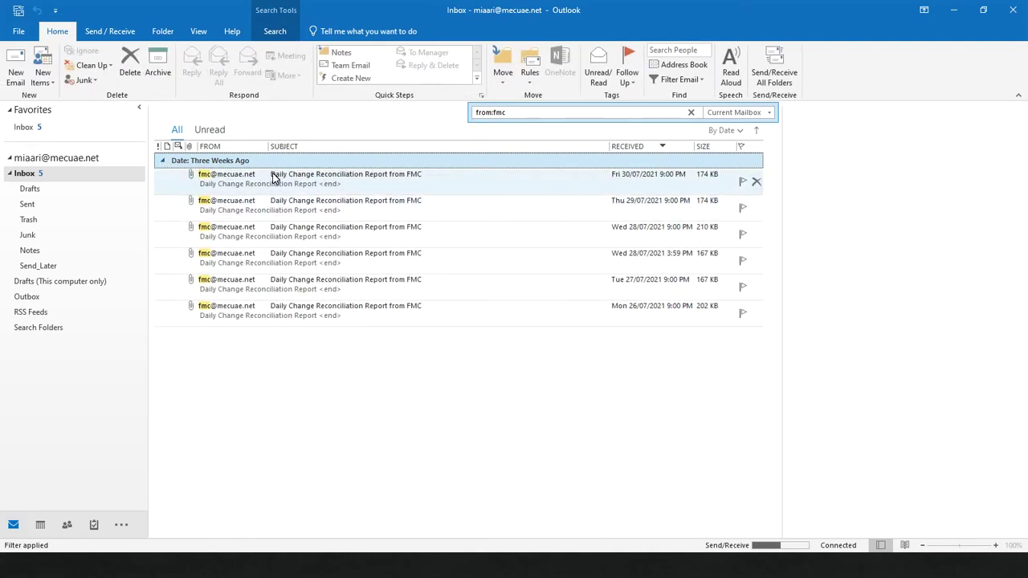
pyautogui.doubleClick(200, 228)
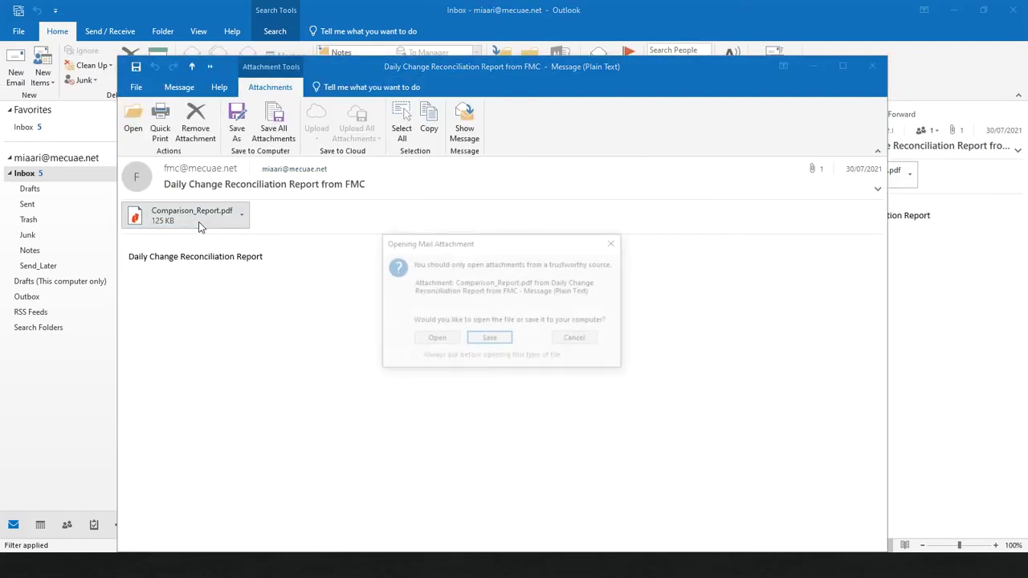
pyautogui.click(435, 339)
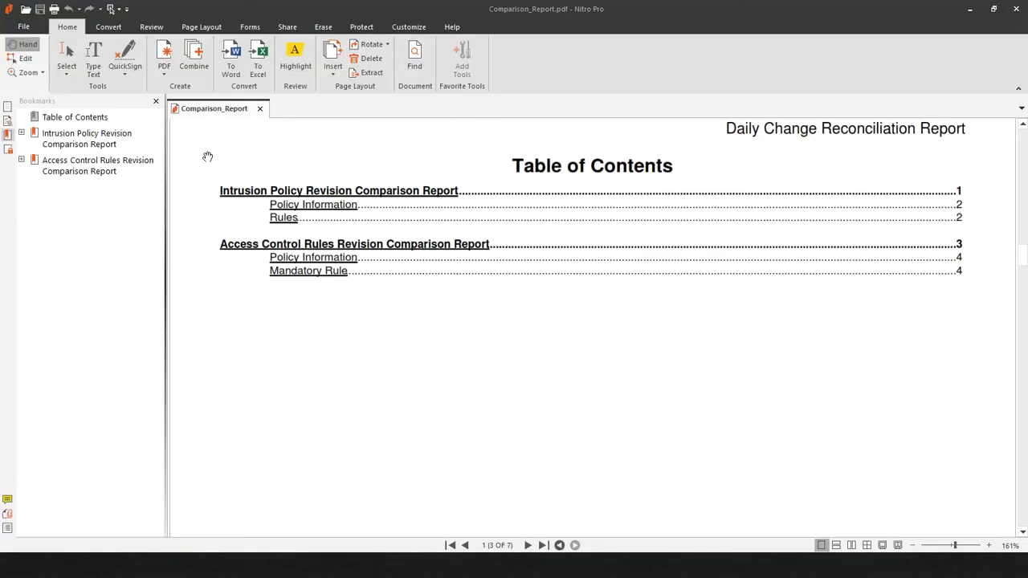
# Jump between the Intrusion Policy and Access Control bookmarks, then minimize Nitro Pro and close the email
pyautogui.click(91, 151)
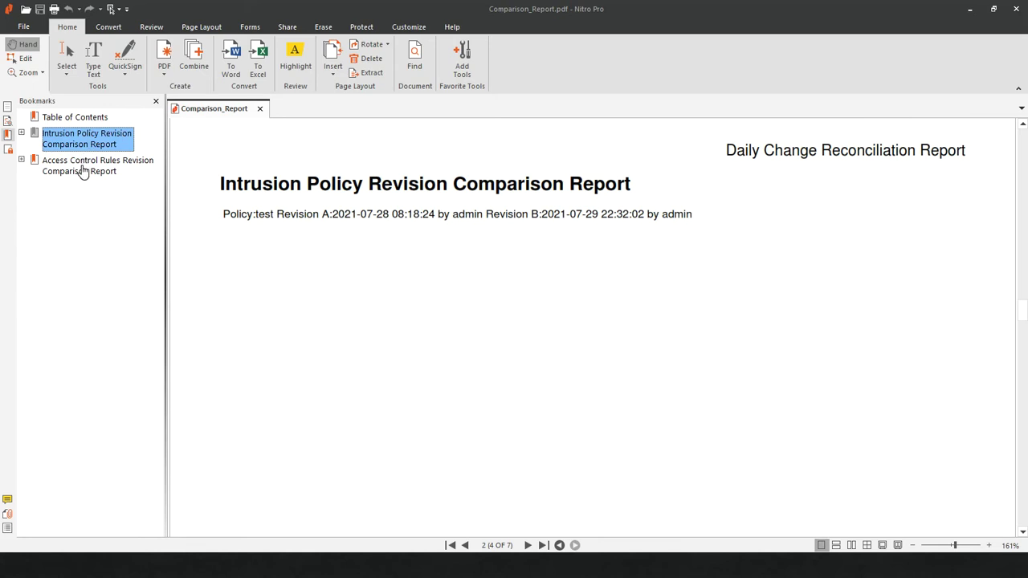
pyautogui.click(84, 170)
pyautogui.click(76, 138)
pyautogui.click(971, 9)
pyautogui.click(873, 65)
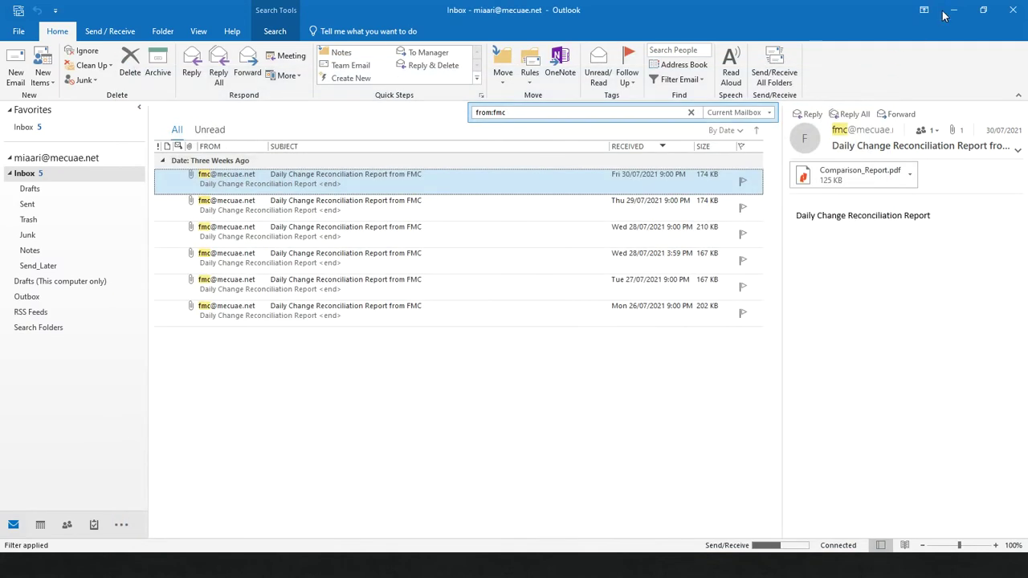
# Minimize Outlook and show FMC's DNS Cache settings, with caching Enabled and a 300-minute timeout
pyautogui.click(954, 9)
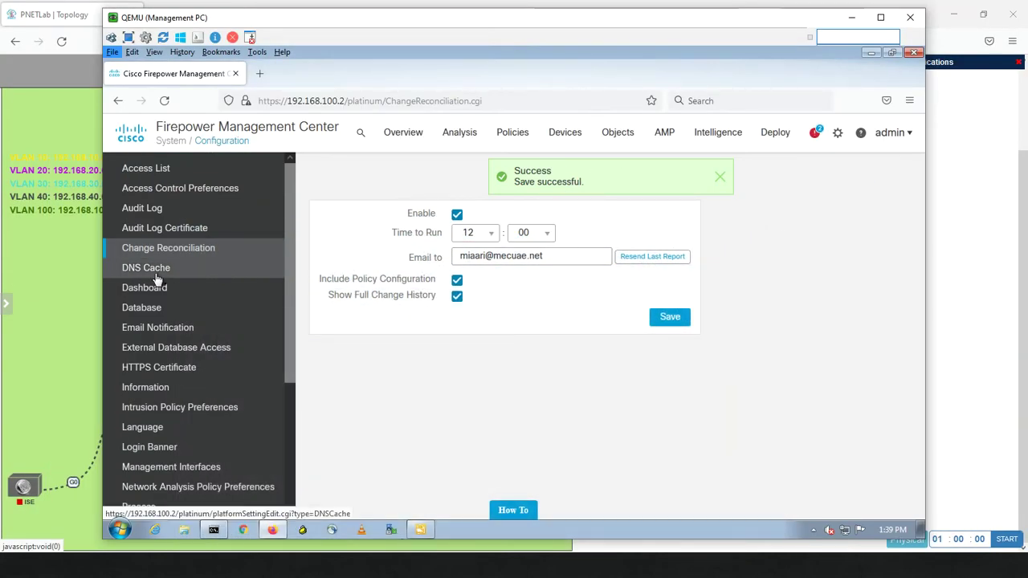
pyautogui.press('Escape')
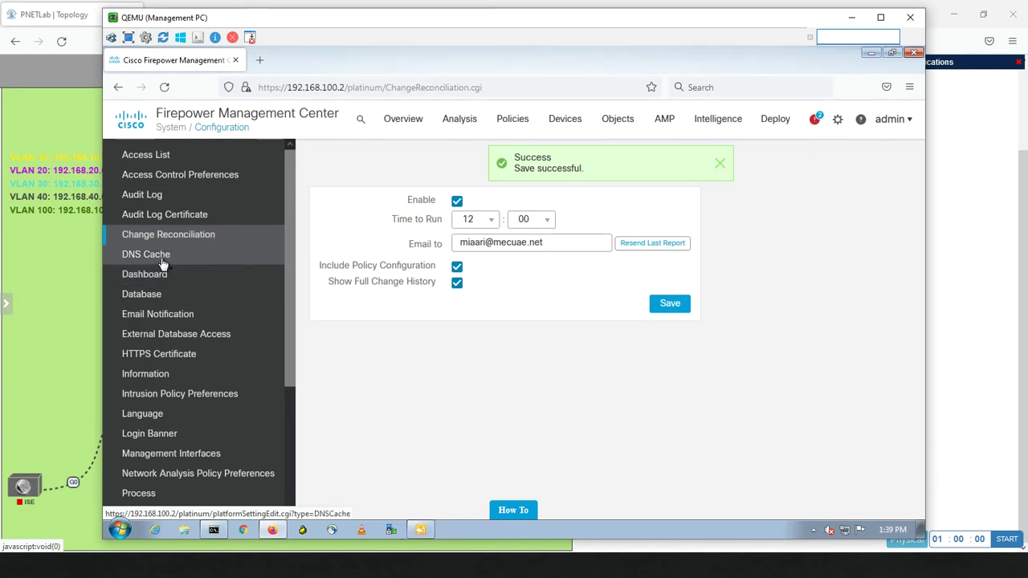
pyautogui.click(163, 263)
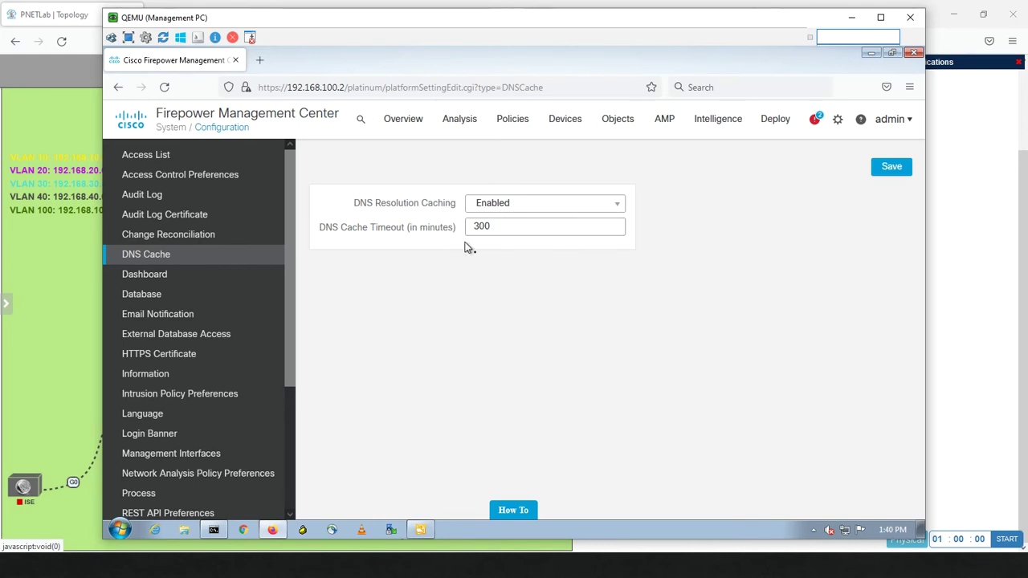
# After confirming DNS caching is enabled with a 300-minute timeout, go to the Dashboard settings
pyautogui.click(170, 278)
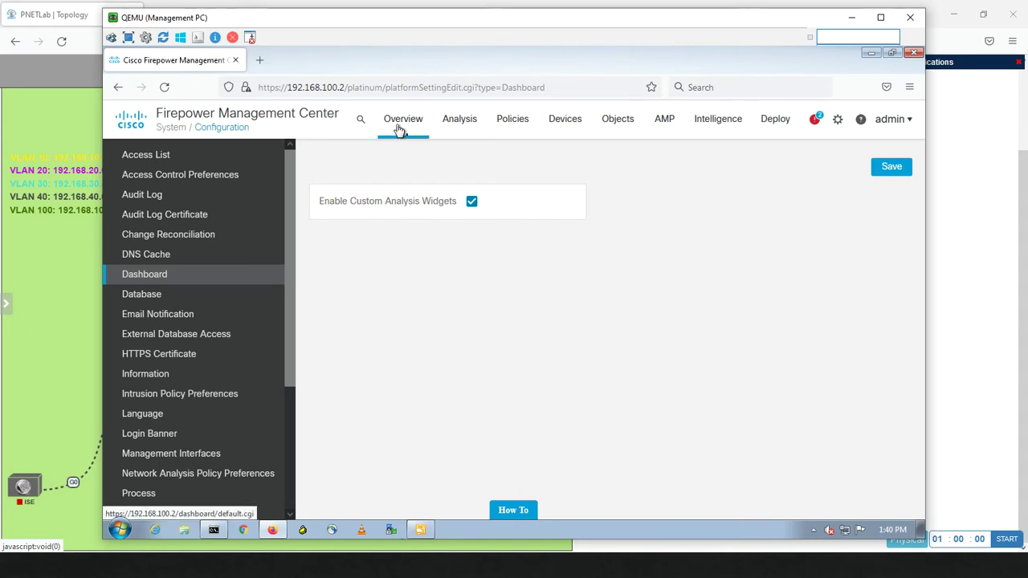
# Go to the Database settings page showing the intrusion and connection event limits
pyautogui.moveTo(399, 133)
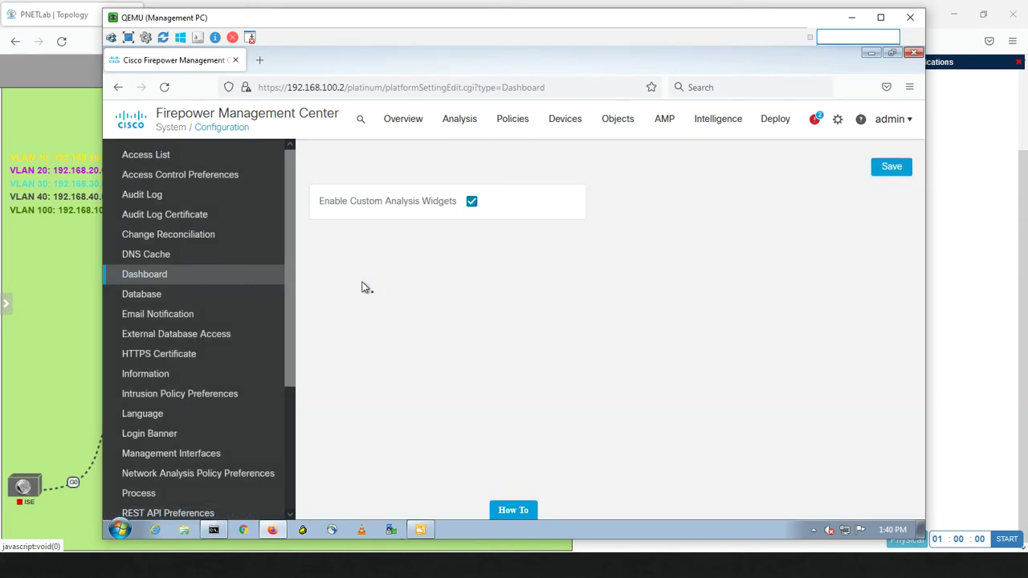
pyautogui.click(154, 296)
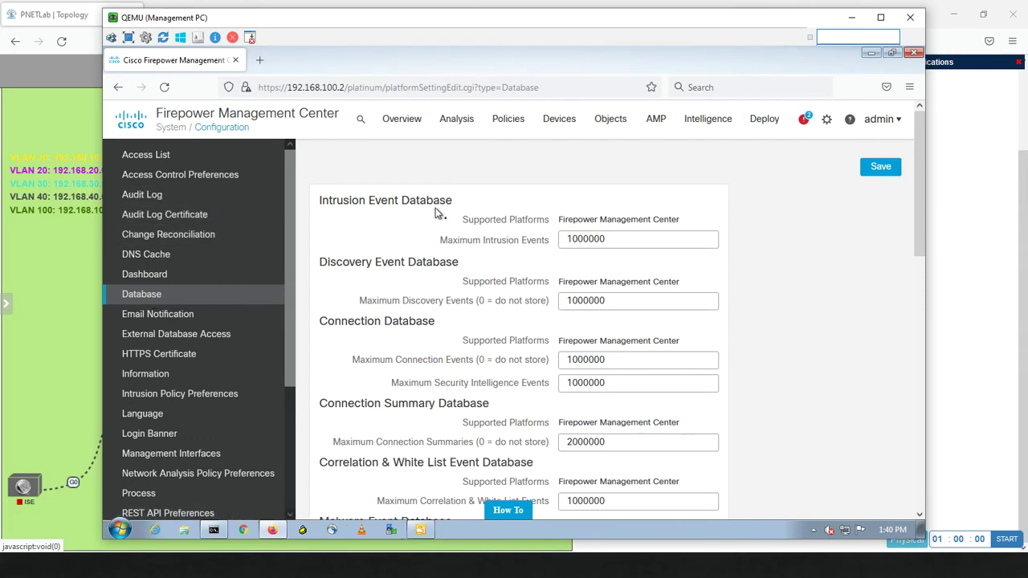
# Change Maximum Intrusion Events from 1000000 to 2000000 and save the Database settings
pyautogui.click(601, 243)
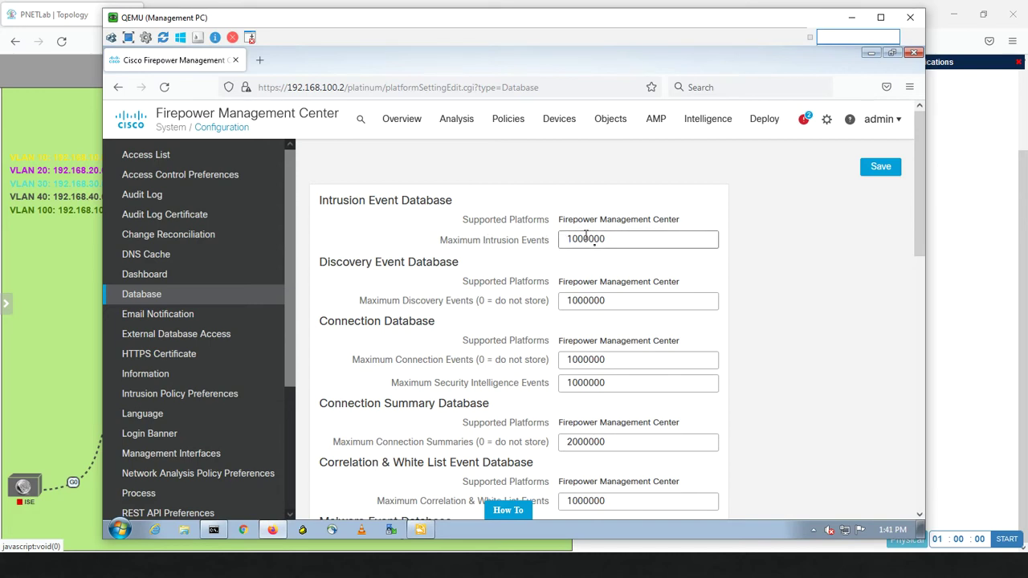
pyautogui.moveTo(573, 239); pyautogui.dragTo(566, 239)
pyautogui.write('2')
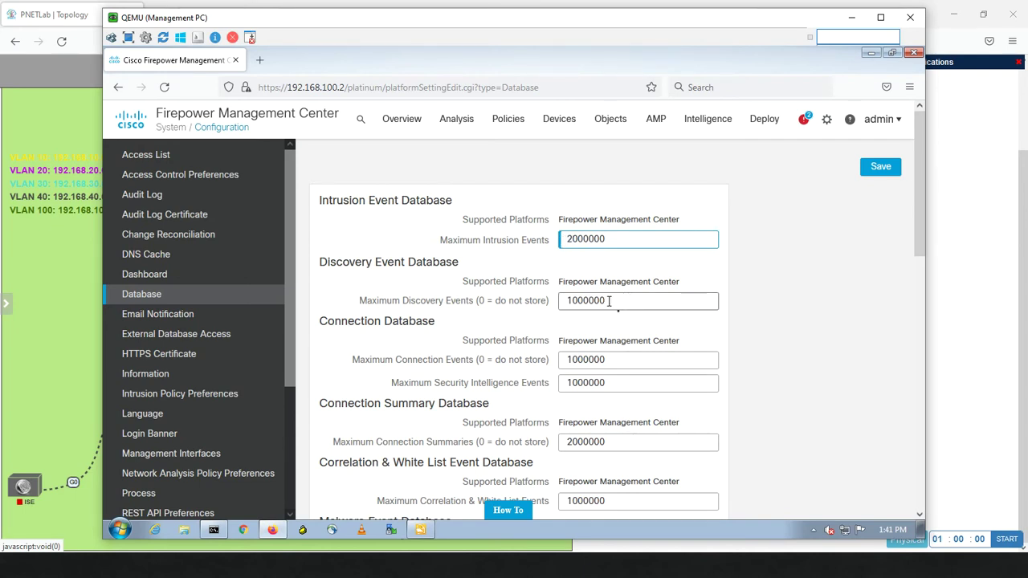
pyautogui.click(609, 301)
pyautogui.click(866, 175)
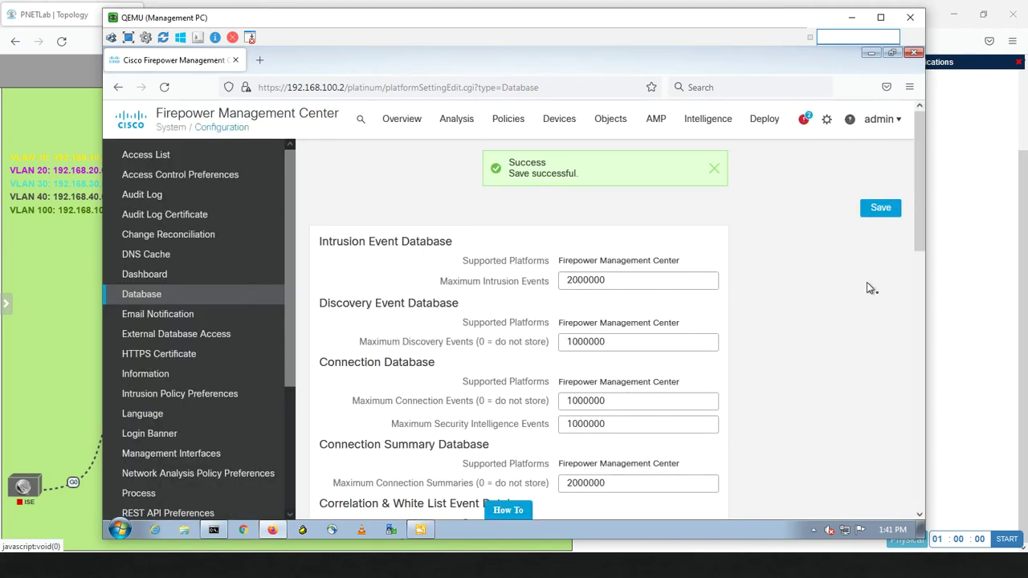
# Append five zeros to Maximum Intrusion Events and attempt to save the oversized value
pyautogui.scroll(-1, 922, 233)
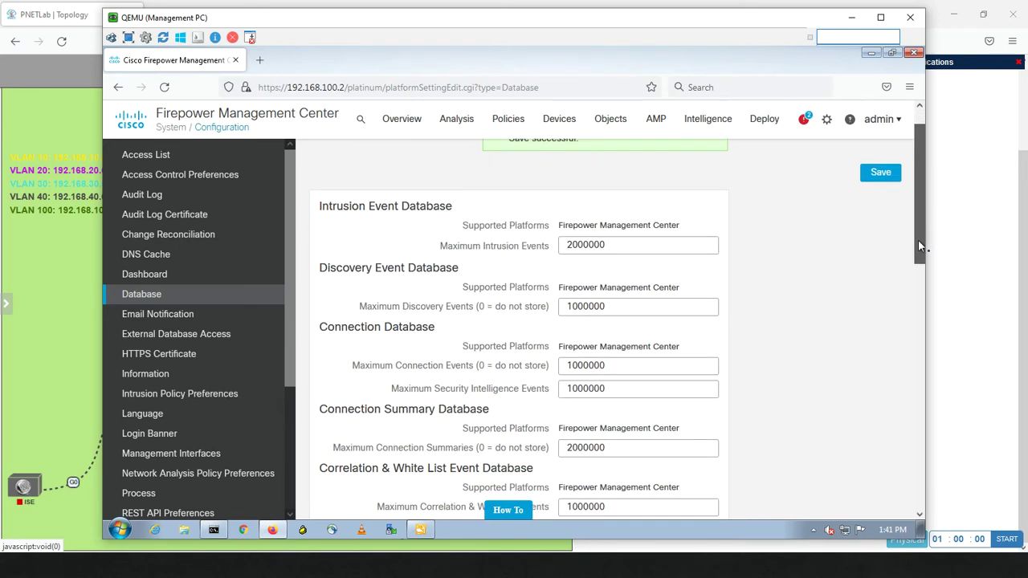
pyautogui.click(622, 246)
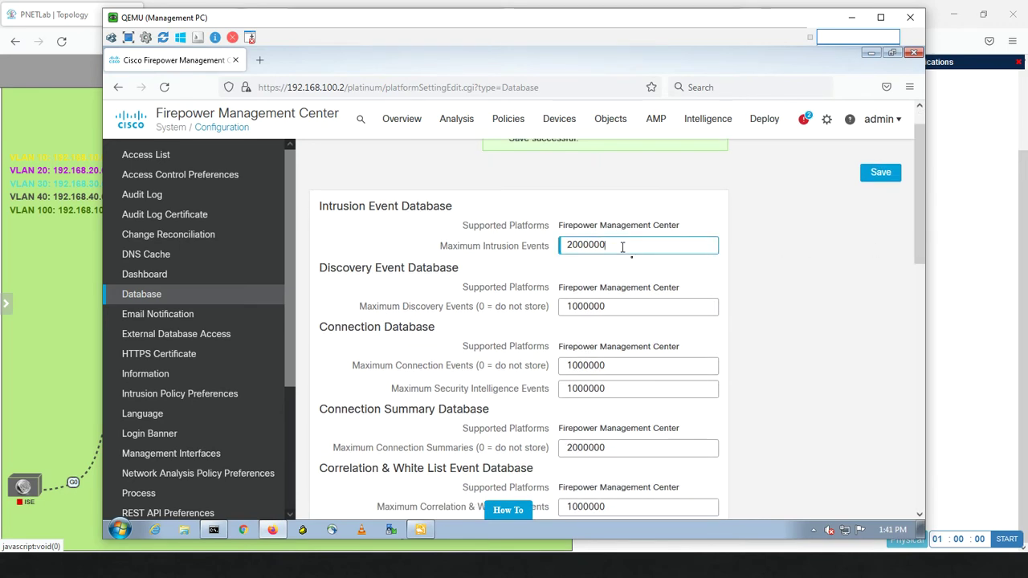
pyautogui.write('0')
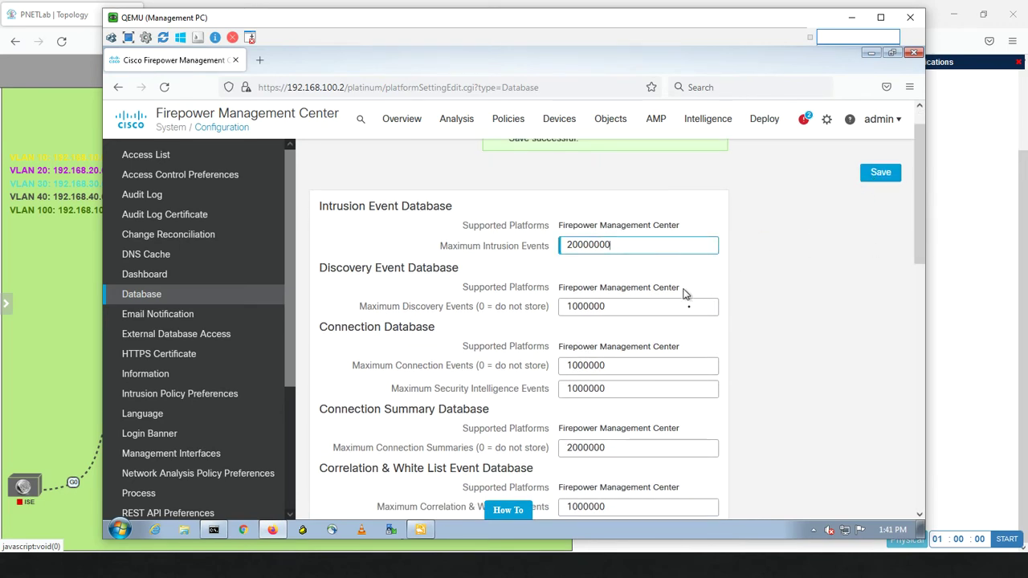
pyautogui.click(674, 303)
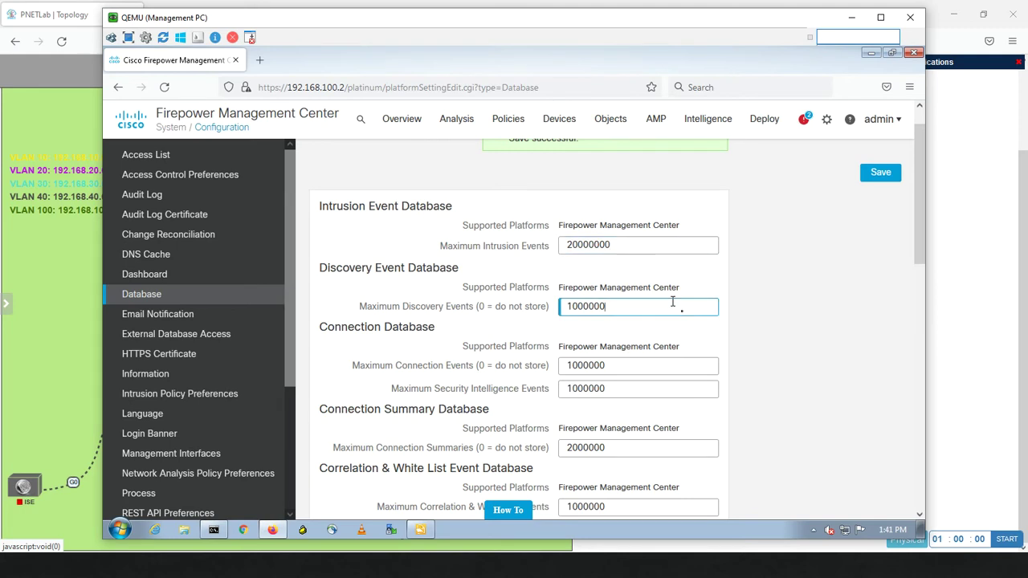
pyautogui.click(632, 244)
pyautogui.write('0000')
pyautogui.click(608, 308)
pyautogui.click(873, 182)
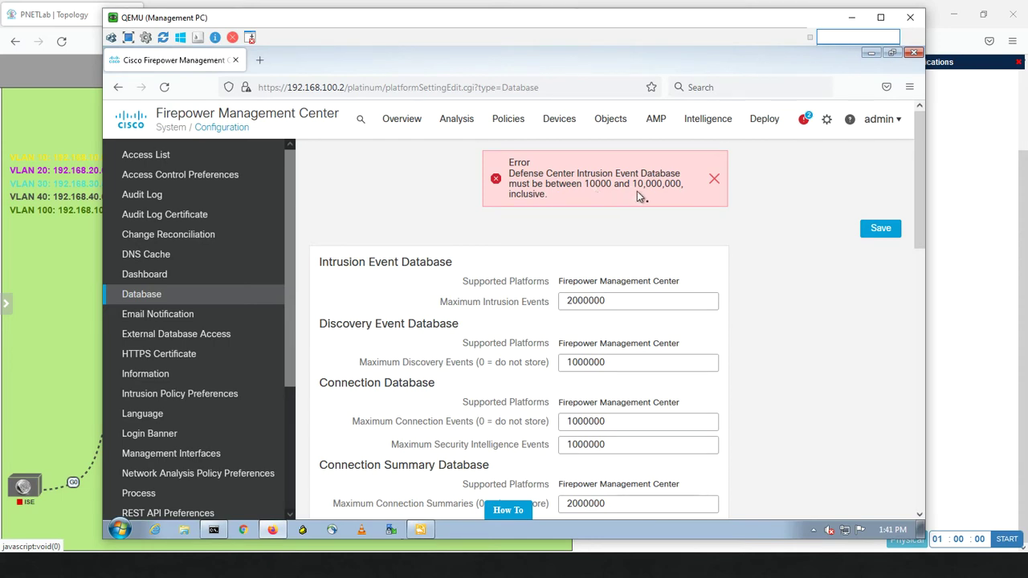
# Dismiss the out-of-range error and review the Discovery, Connection and Malware Events limits at 1000000
pyautogui.click(715, 183)
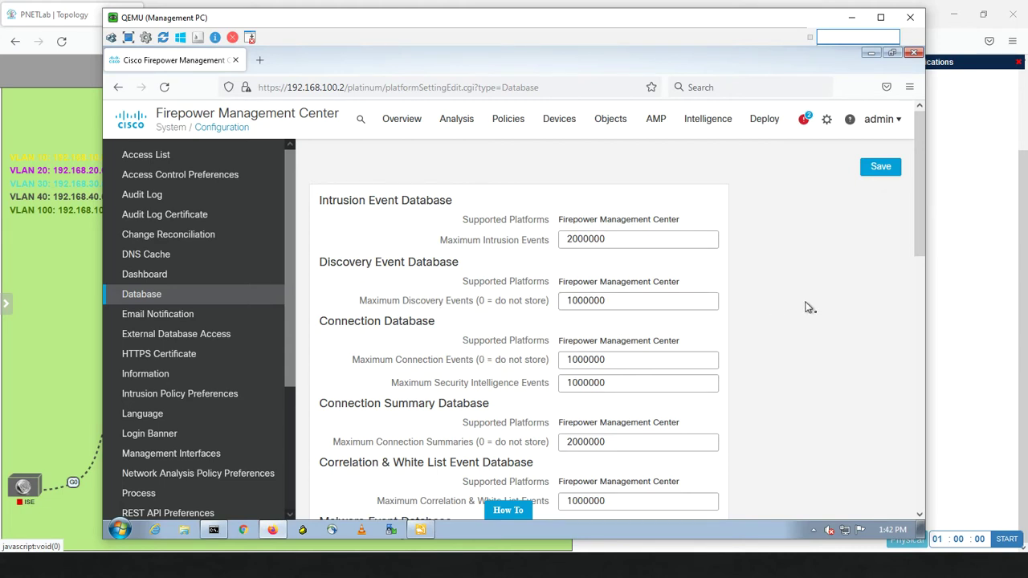
pyautogui.scroll(-2, 920, 266)
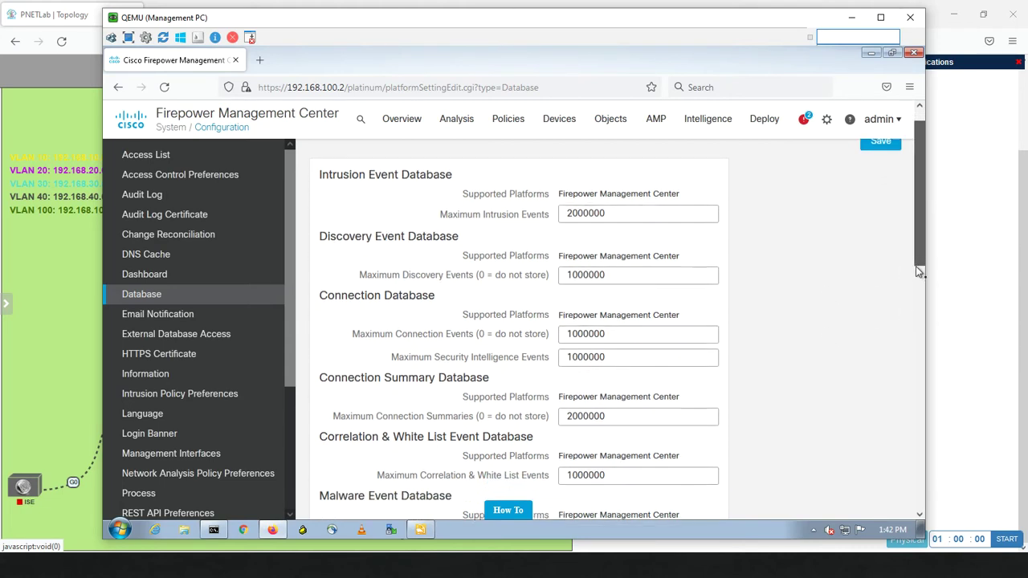
pyautogui.moveTo(914, 281); pyautogui.dragTo(914, 282)
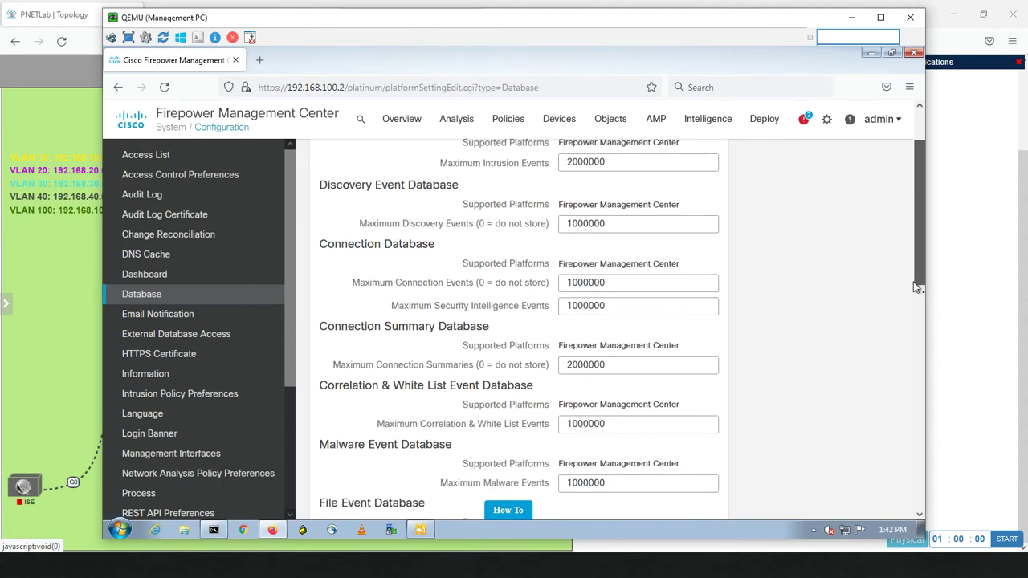
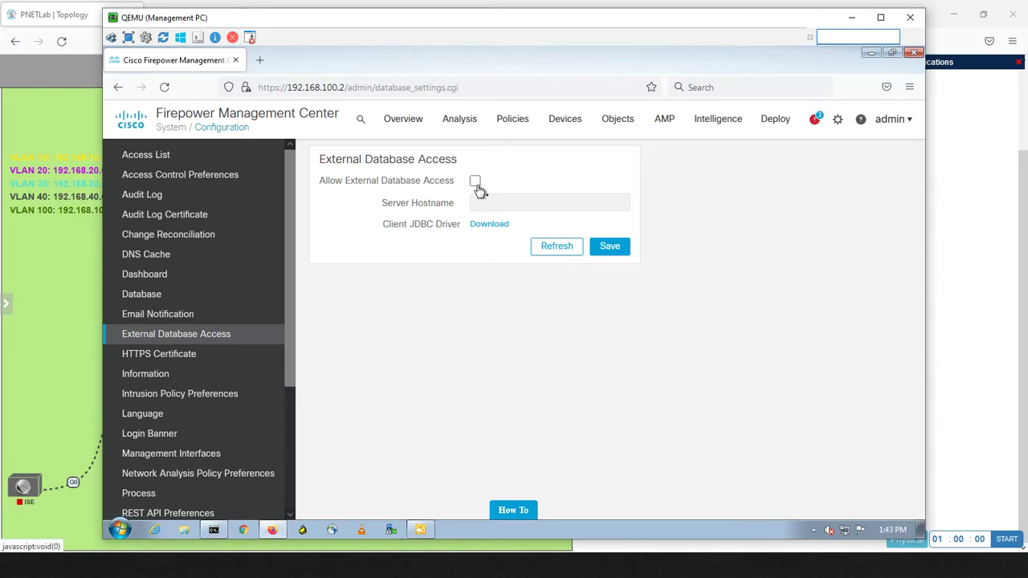
# Allow external database access and cancel the client.zip JDBC driver download
pyautogui.click(476, 182)
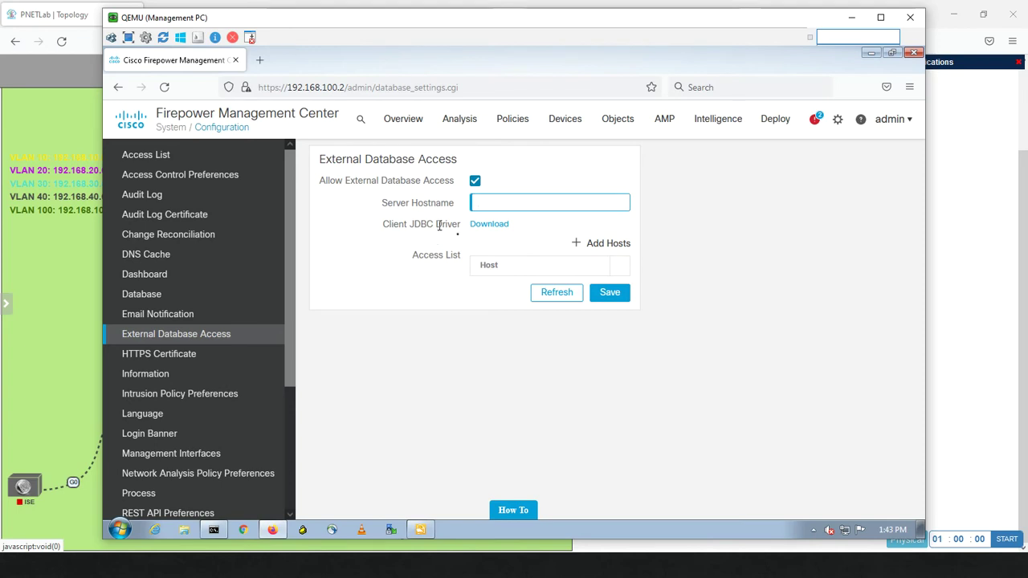
pyautogui.click(480, 225)
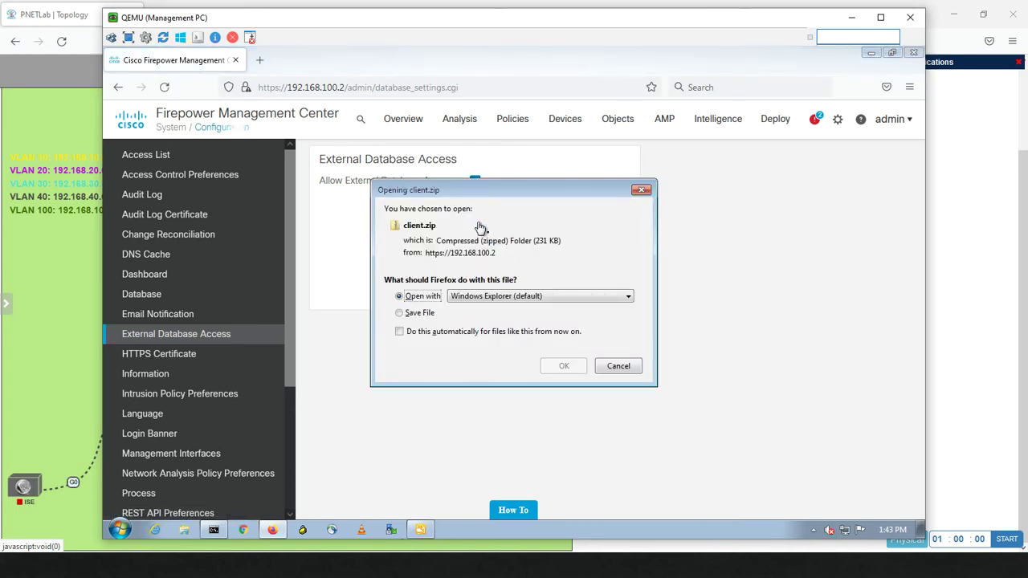
pyautogui.click(607, 365)
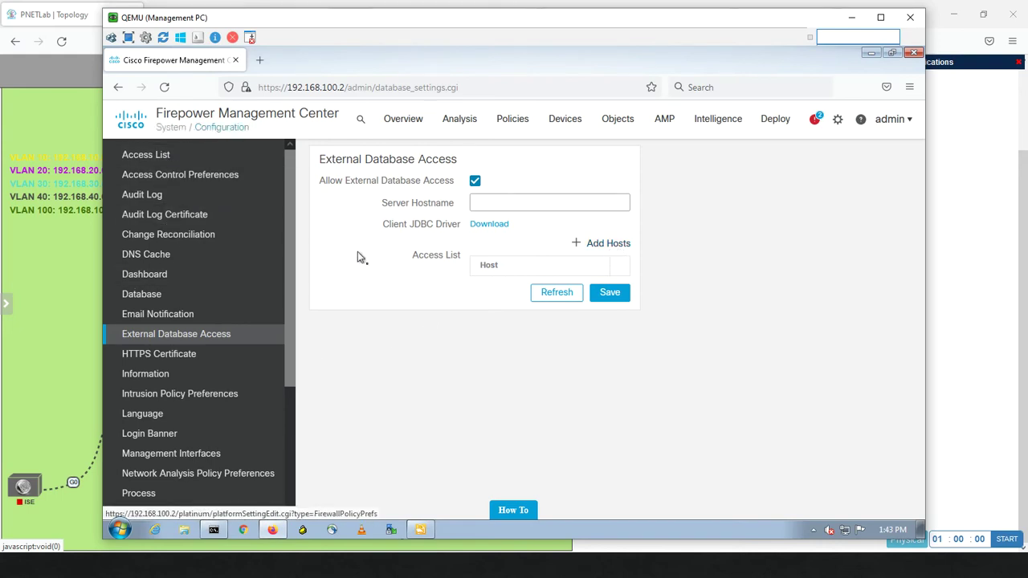
# Begin adding a host IP to the database access list, then go to HTTPS Certificate settings
pyautogui.click(586, 245)
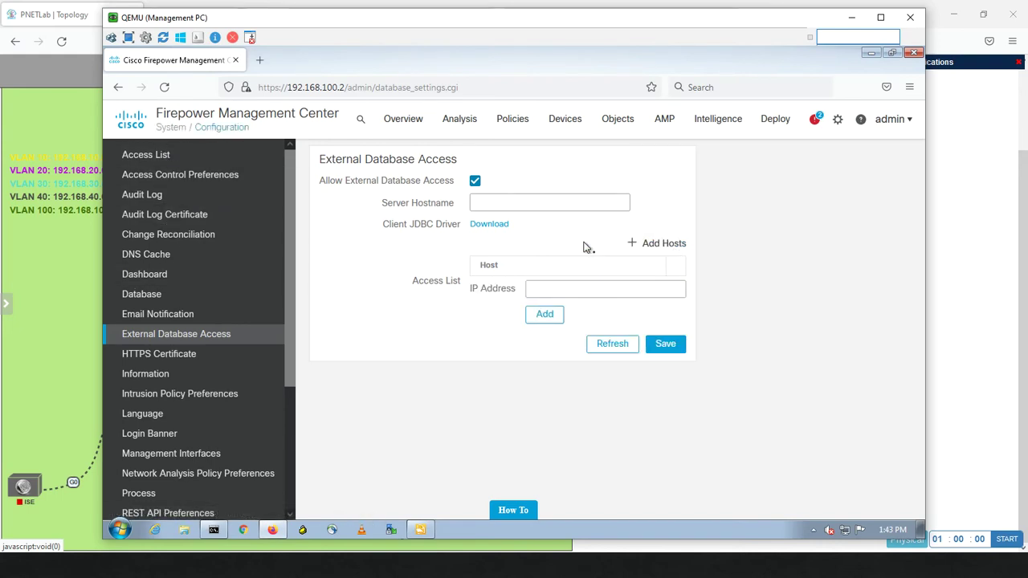
pyautogui.click(540, 292)
pyautogui.click(191, 363)
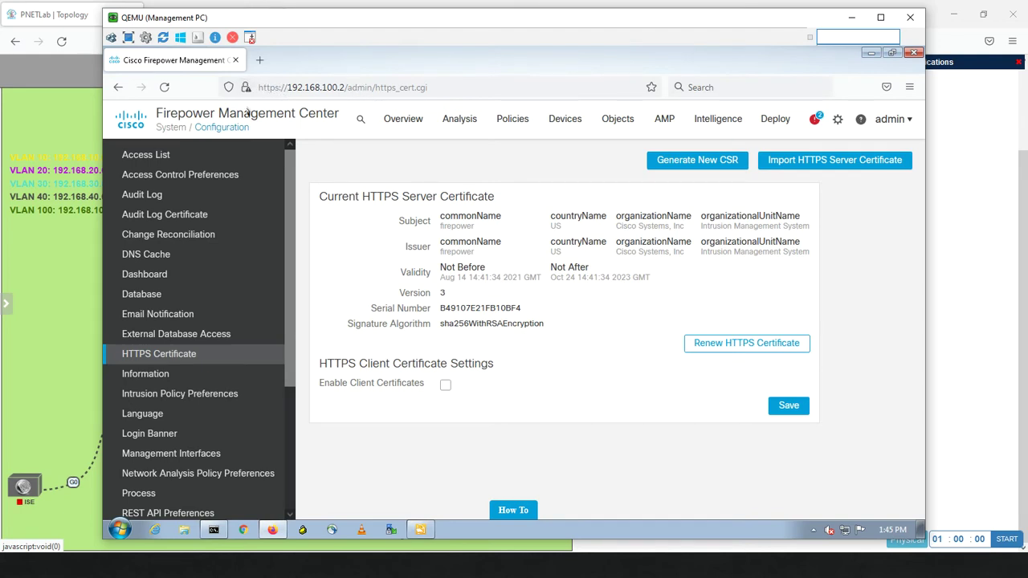
# Inspect the browser's 'Connection not secure' details for the FMC's self-signed certificate
pyautogui.moveTo(247, 91)
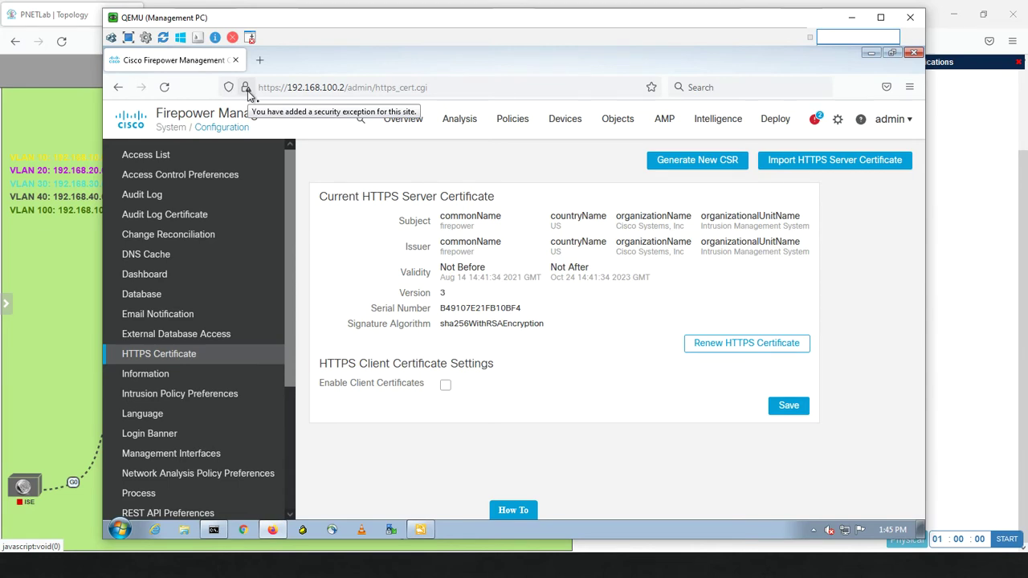
pyautogui.click(247, 89)
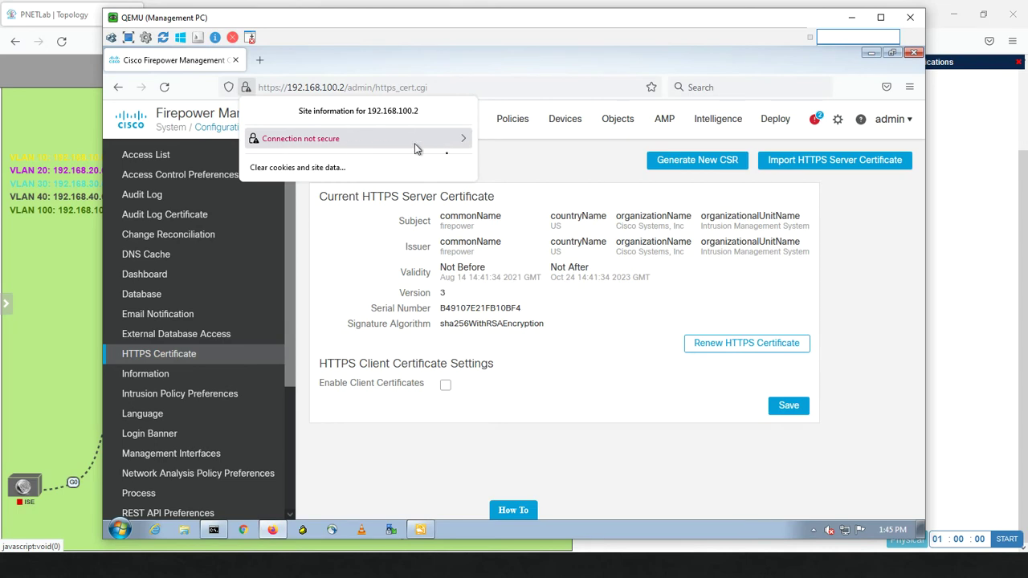
pyautogui.click(453, 142)
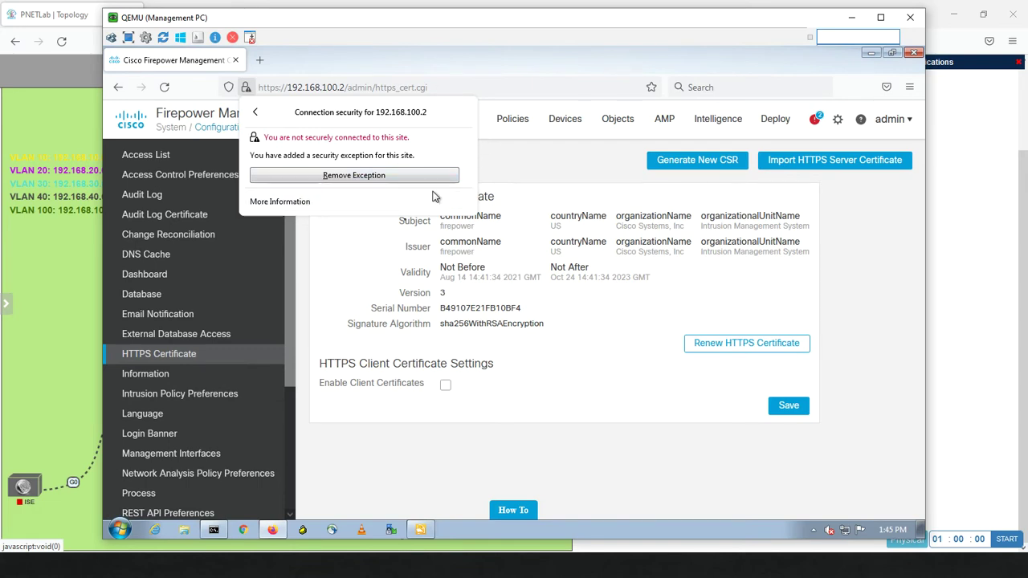
pyautogui.click(351, 274)
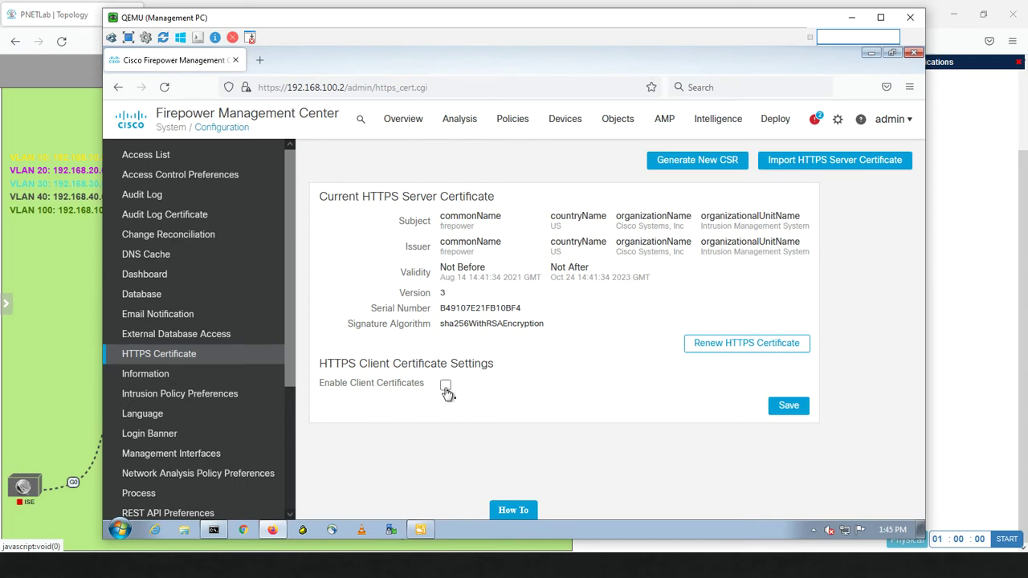
# Tick Enable Client Certificates under HTTPS Client Certificate Settings
pyautogui.click(446, 386)
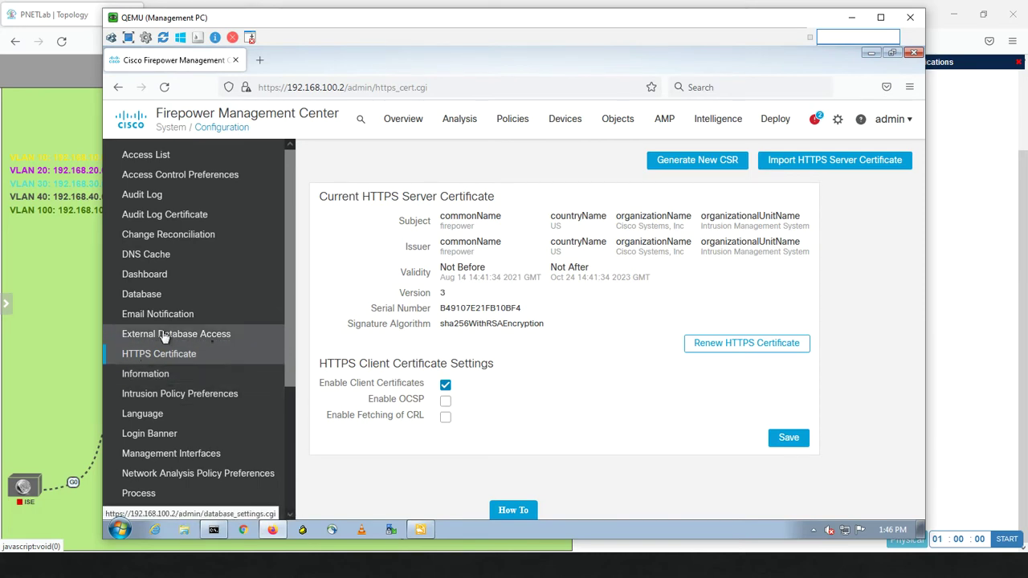
# Open Intrusion Policy Preferences and keep comments on policy change at Optional
pyautogui.click(197, 399)
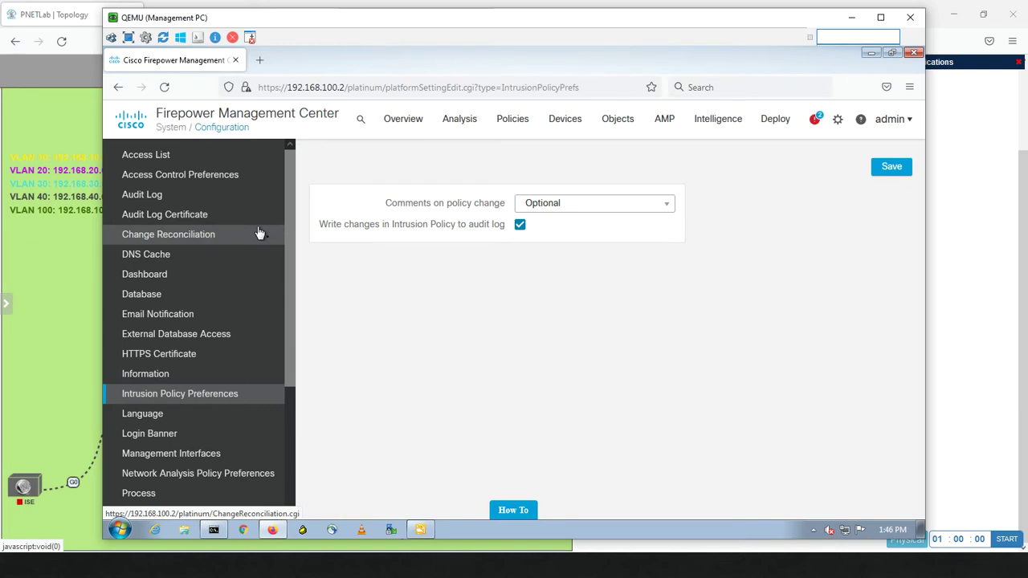
pyautogui.click(585, 213)
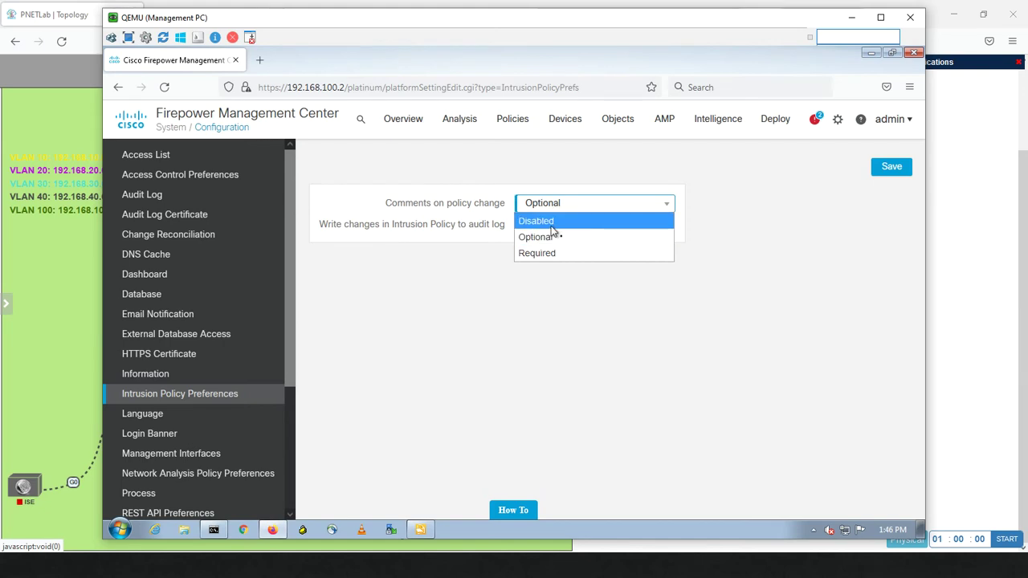
pyautogui.click(474, 322)
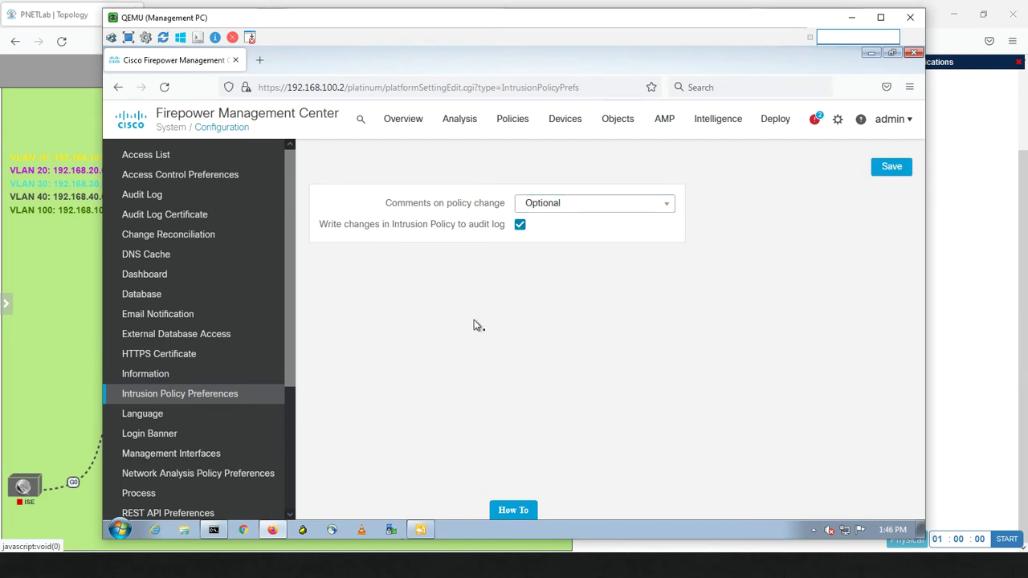
pyautogui.click(559, 211)
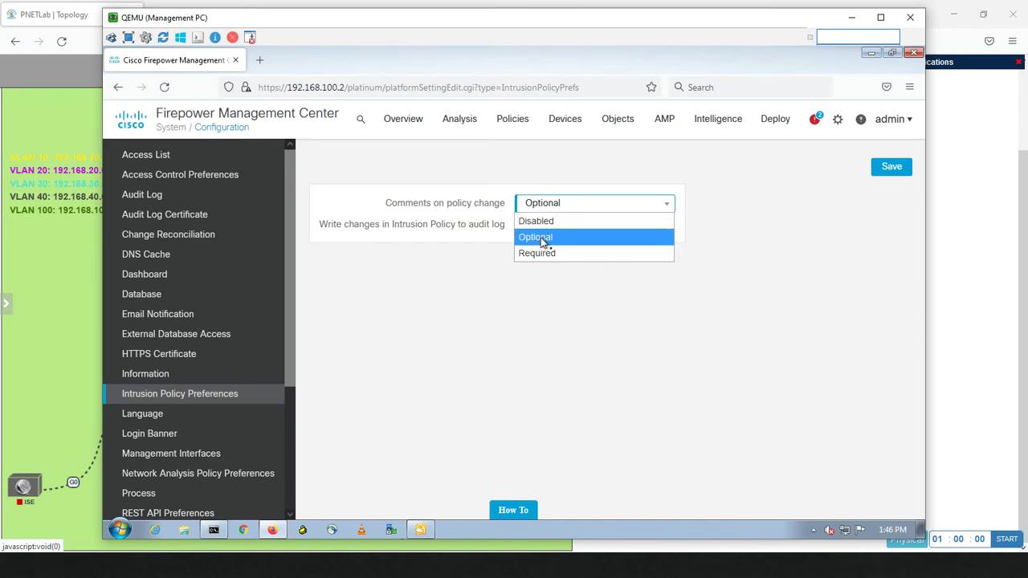
pyautogui.click(375, 330)
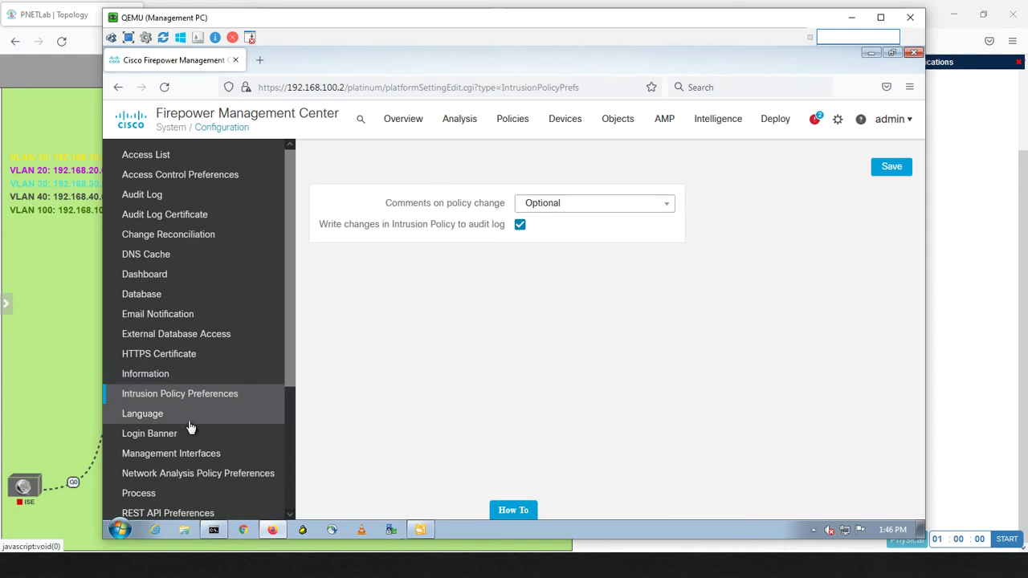
pyautogui.moveTo(285, 370); pyautogui.dragTo(276, 409)
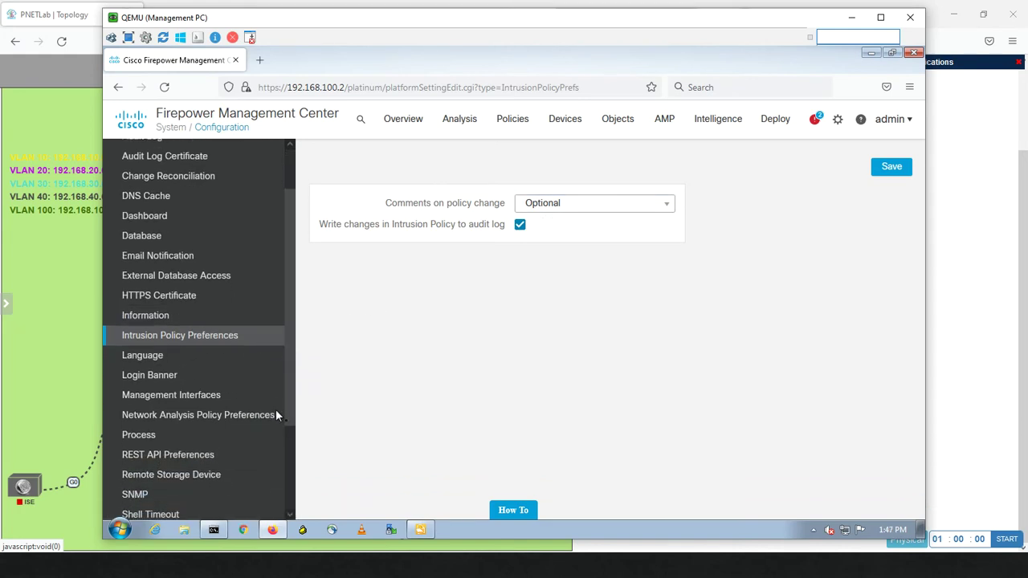
# Keep the interface language as English US, then go to Login Banner settings
pyautogui.click(165, 364)
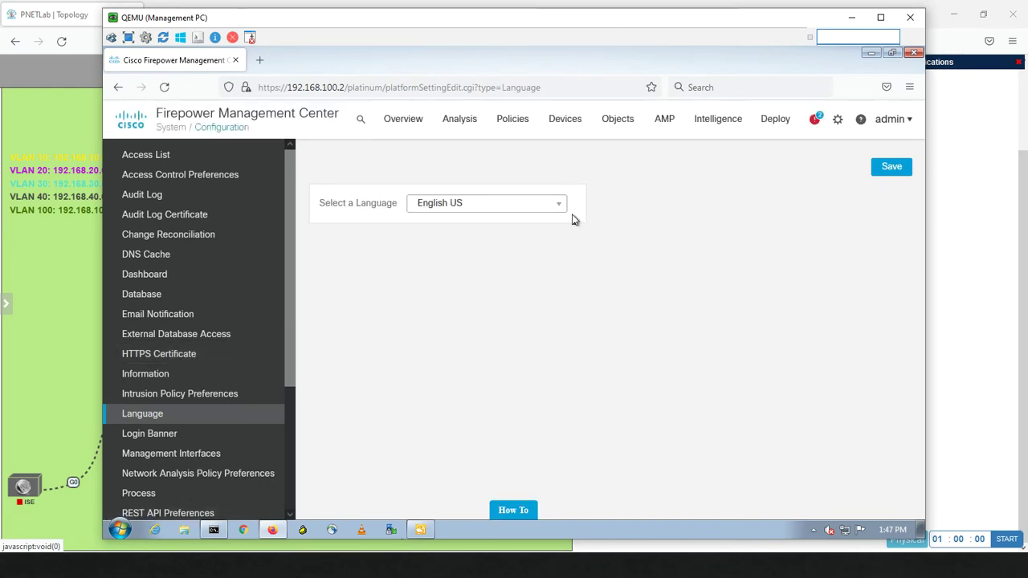
pyautogui.click(560, 210)
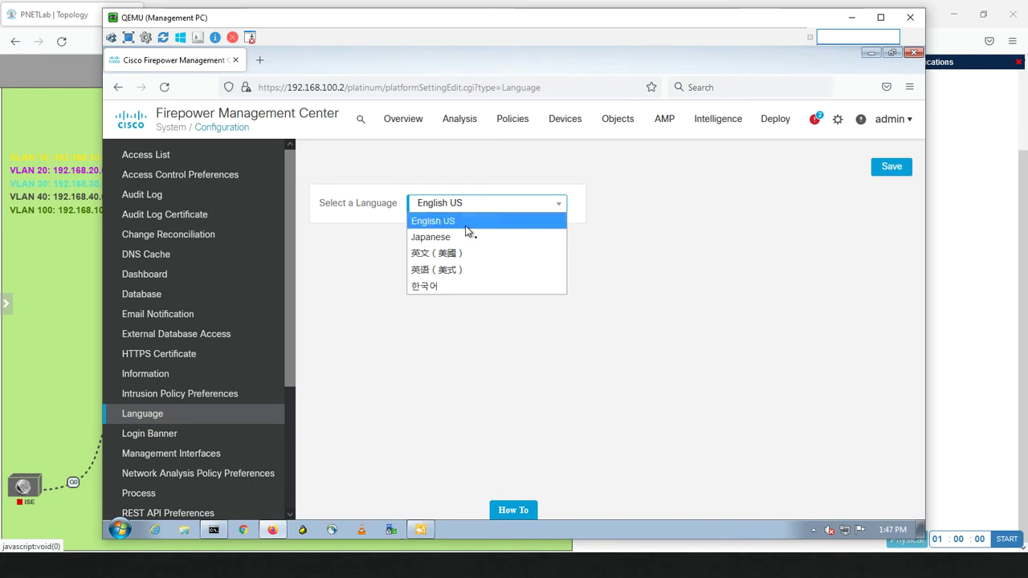
pyautogui.click(370, 292)
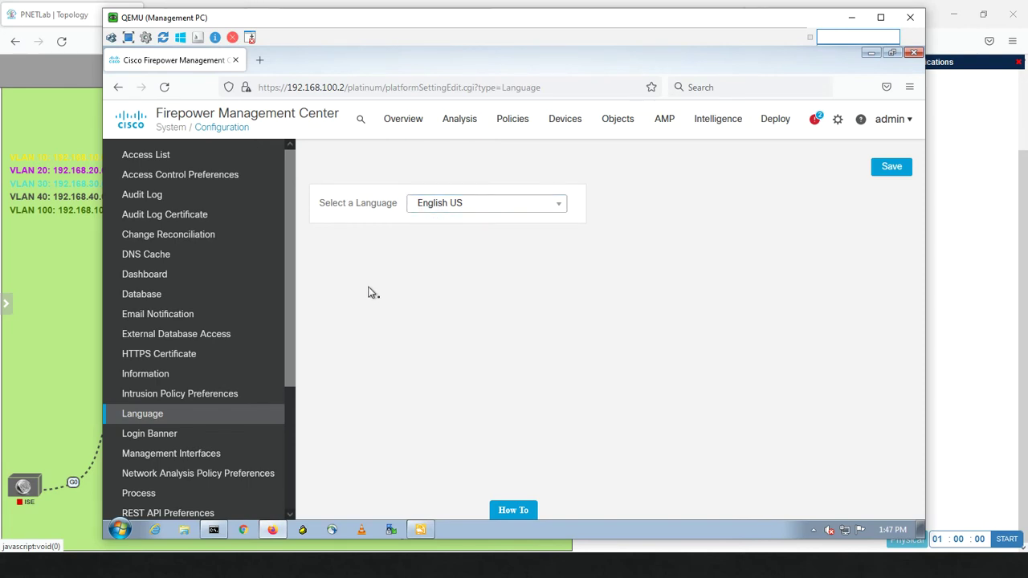
pyautogui.click(170, 434)
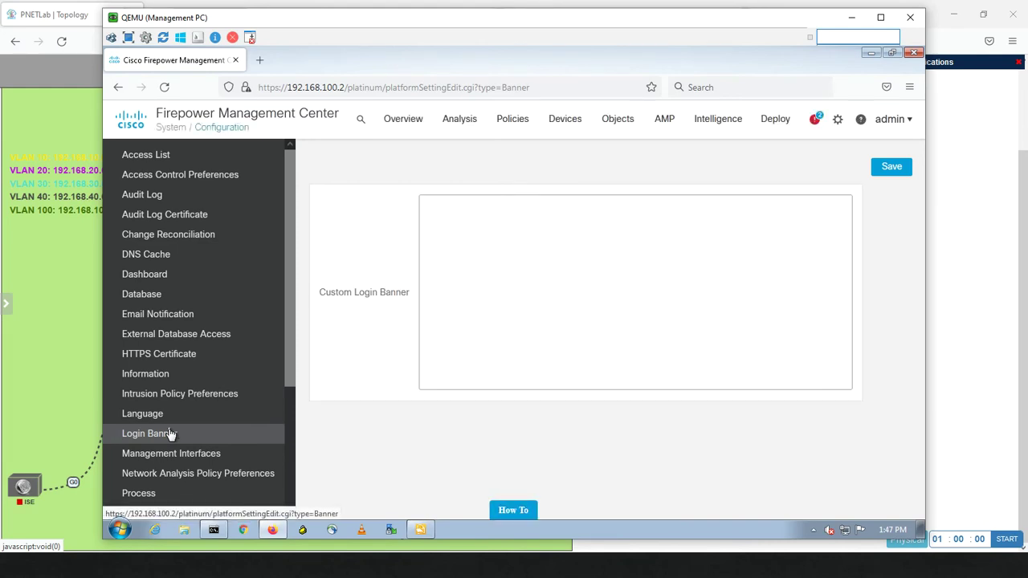
# Save a login banner welcoming users and warning against configuration changes, then log out
pyautogui.click(458, 248)
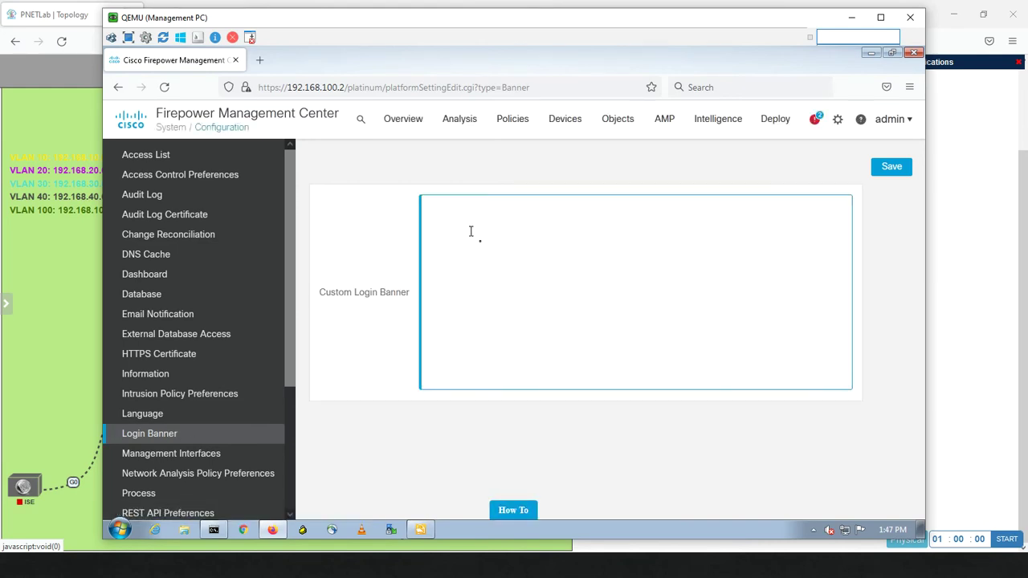
pyautogui.write('Hey')
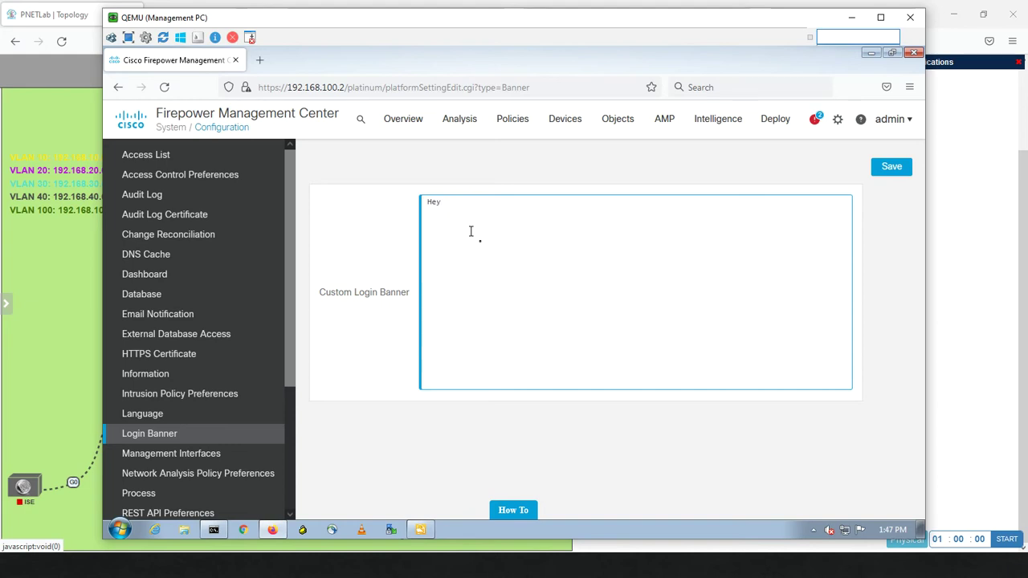
pyautogui.write(' Its Miaari')
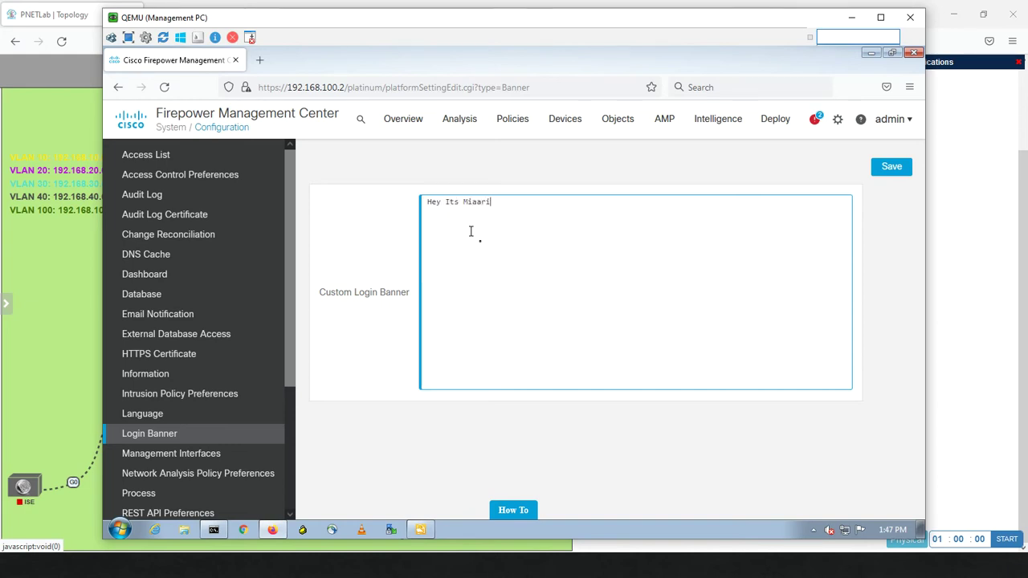
pyautogui.write(', Welco')
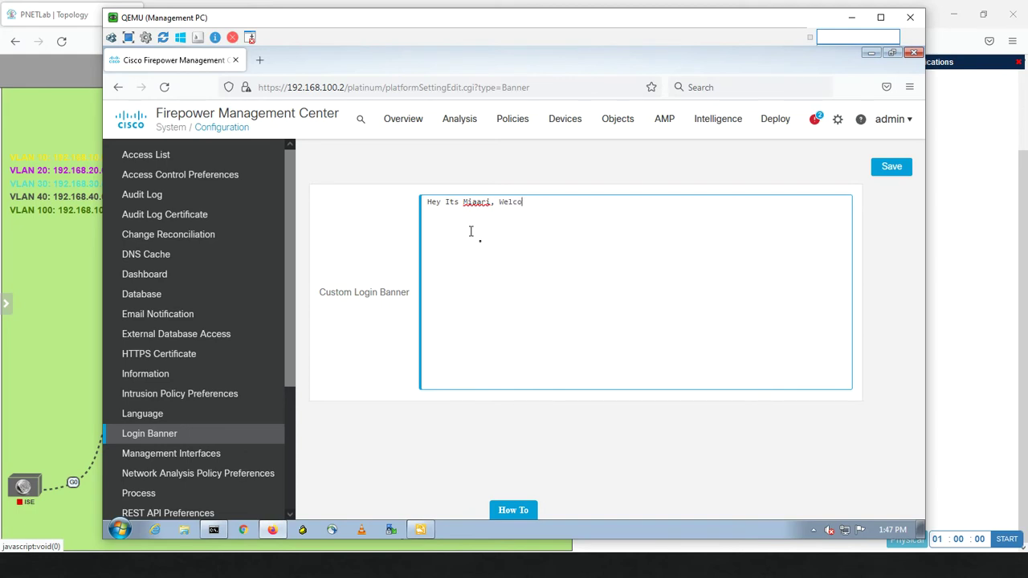
pyautogui.write('me to My FMC World')
pyautogui.press('shift')
pyautogui.press('shift')
pyautogui.press('shift')
pyautogui.press('shift')
pyautogui.press('shift')
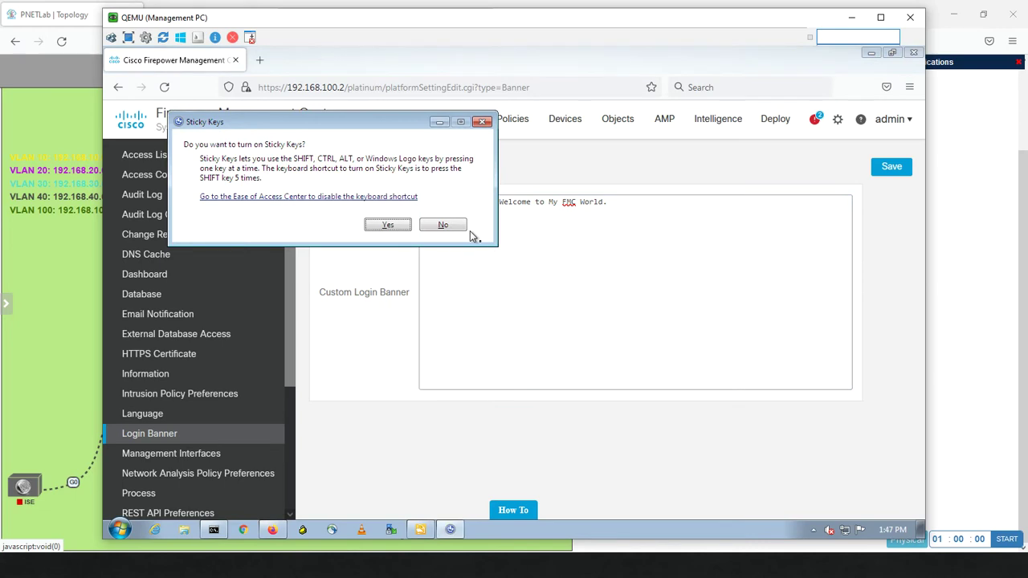
pyautogui.click(389, 225)
pyautogui.write('Ple')
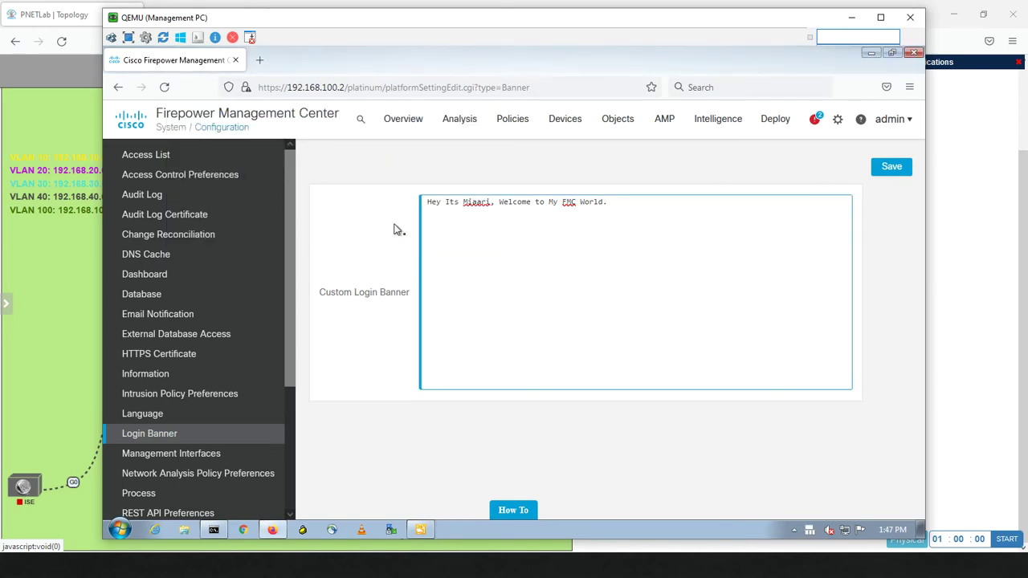
pyautogui.write('ase do')
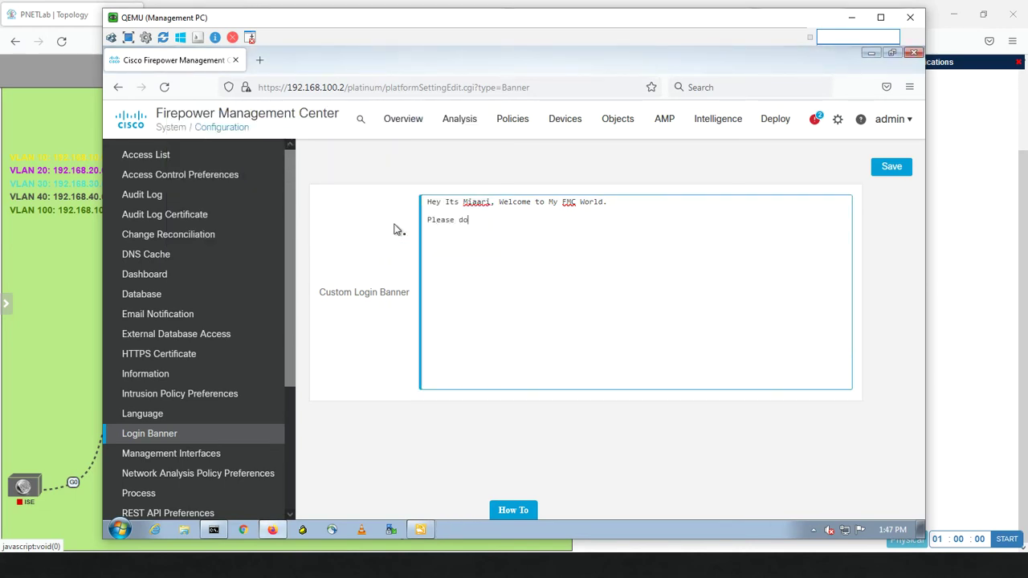
pyautogui.write("n't change any of the s")
pyautogui.press('BackSpace')
pyautogui.write('configurations')
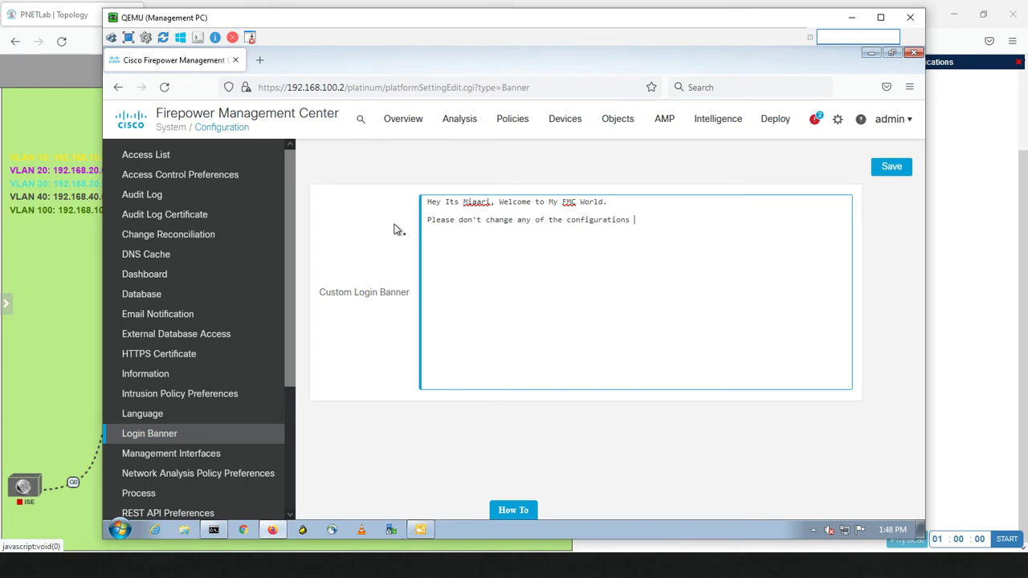
pyautogui.write(' unless you are expert...')
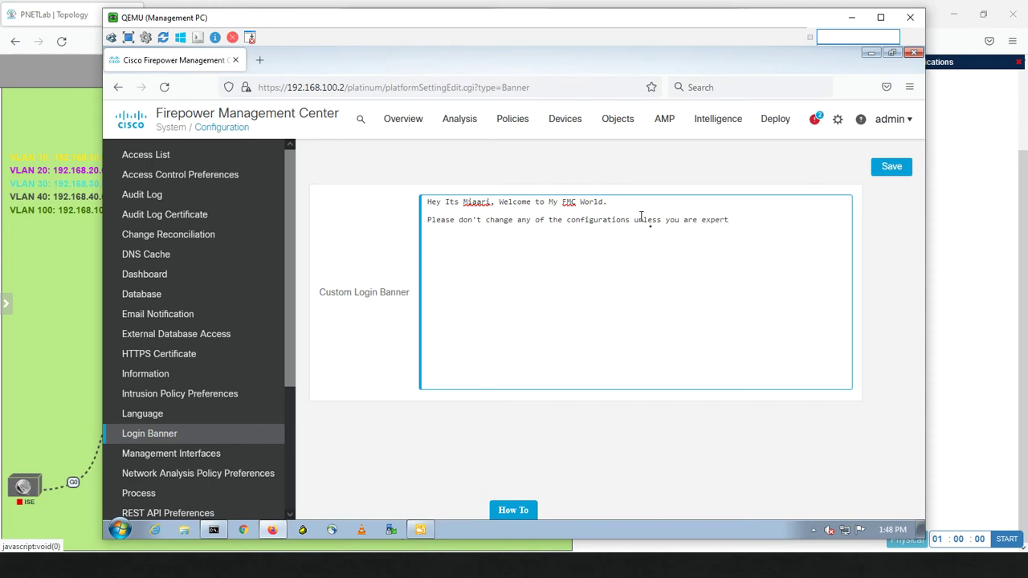
pyautogui.click(885, 172)
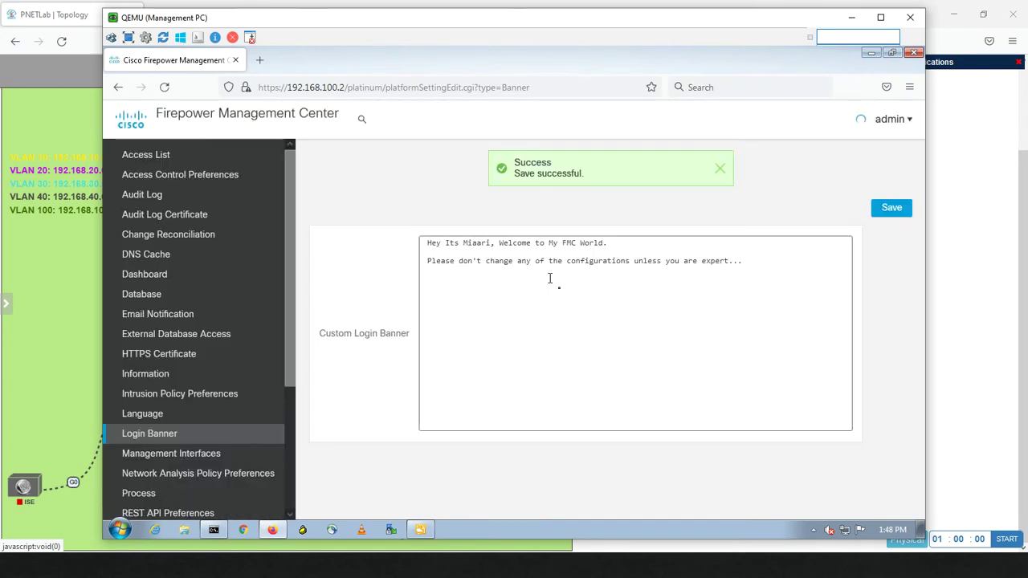
pyautogui.click(908, 123)
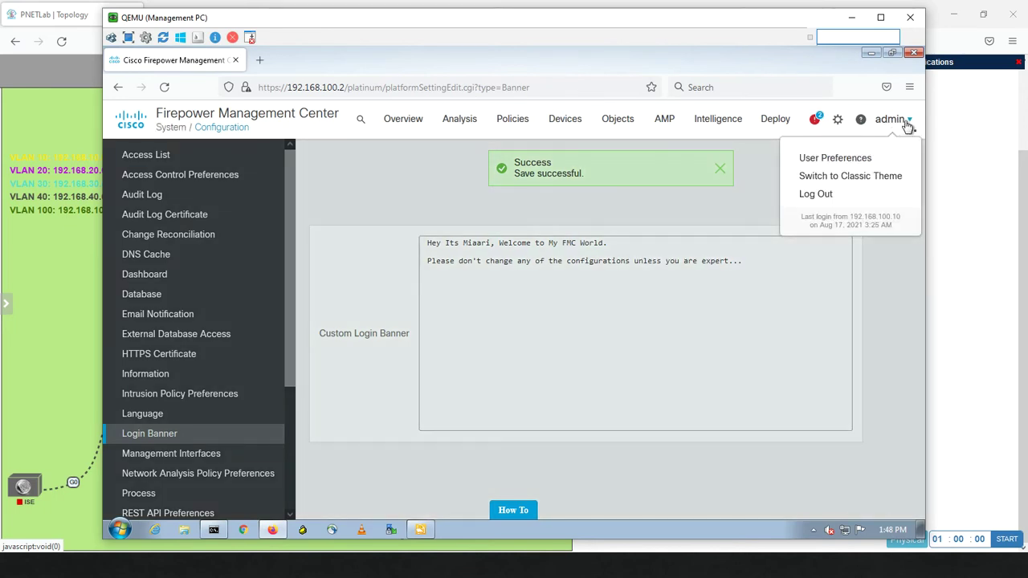
pyautogui.click(814, 195)
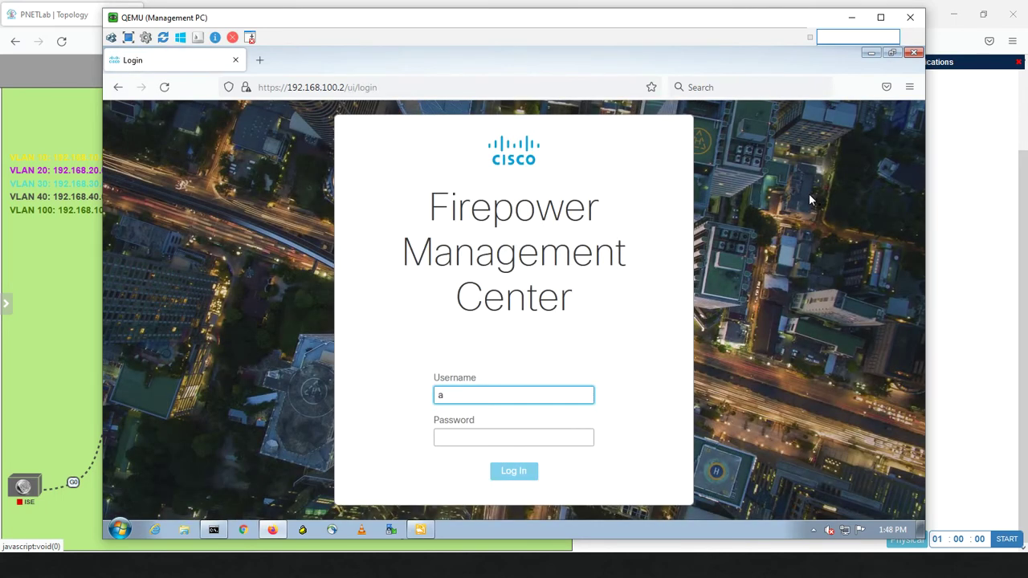
# Log in as administrator, accept the custom banner, and decline saving the login in Firefox
pyautogui.write('n')
pyautogui.press('Tab')
pyautogui.write('C')
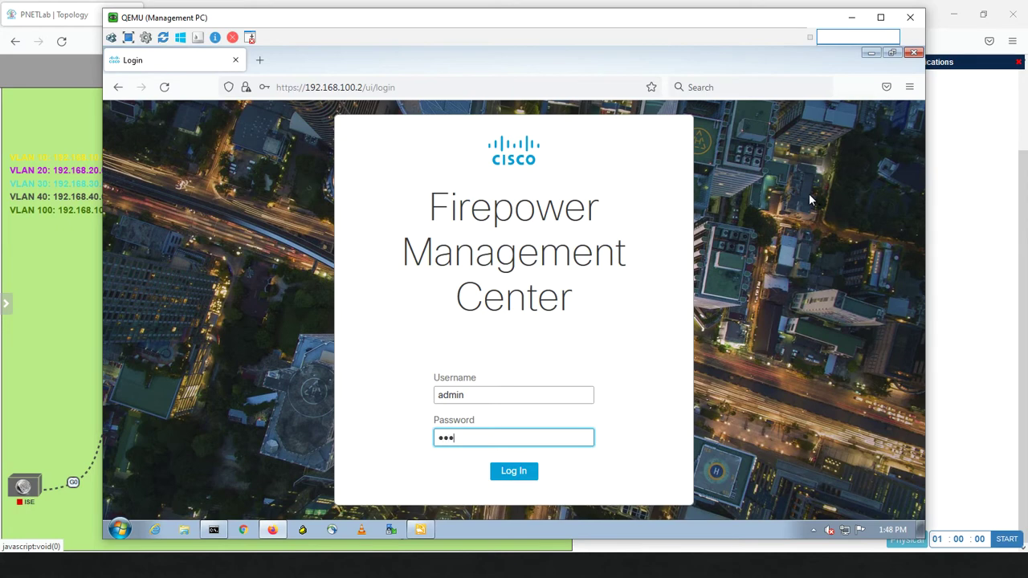
pyautogui.write('3')
pyautogui.press('Return')
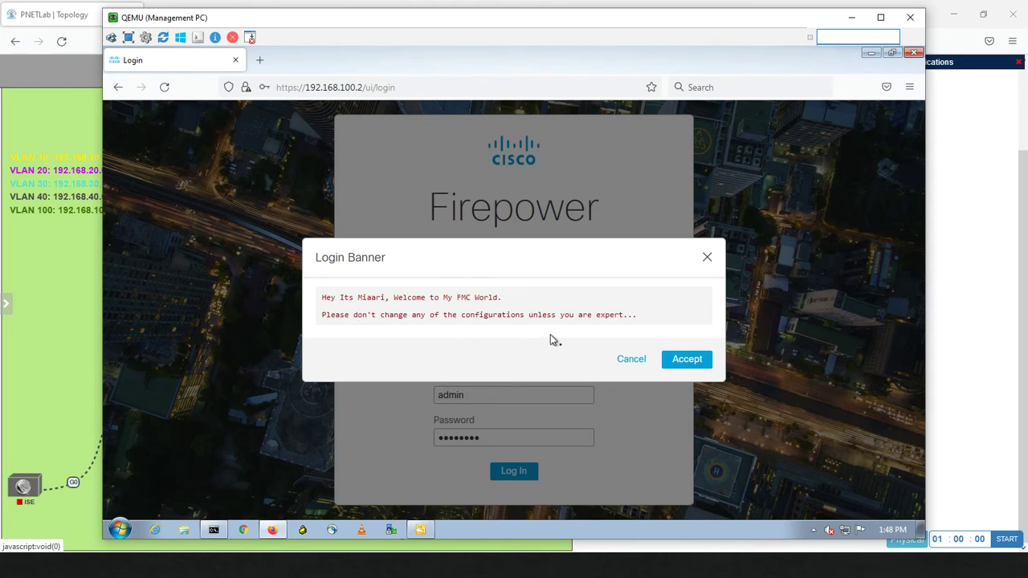
pyautogui.click(679, 362)
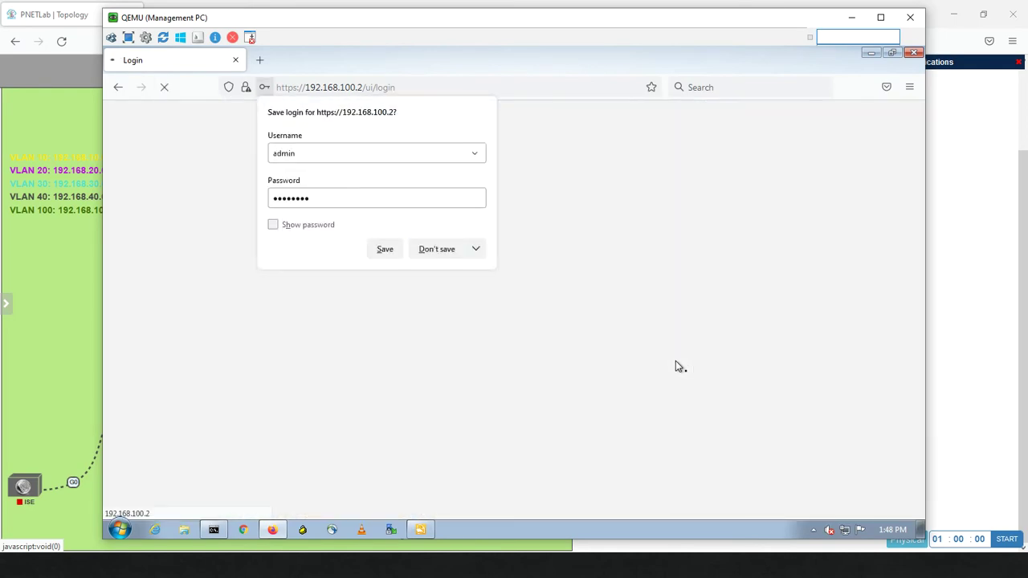
pyautogui.click(447, 255)
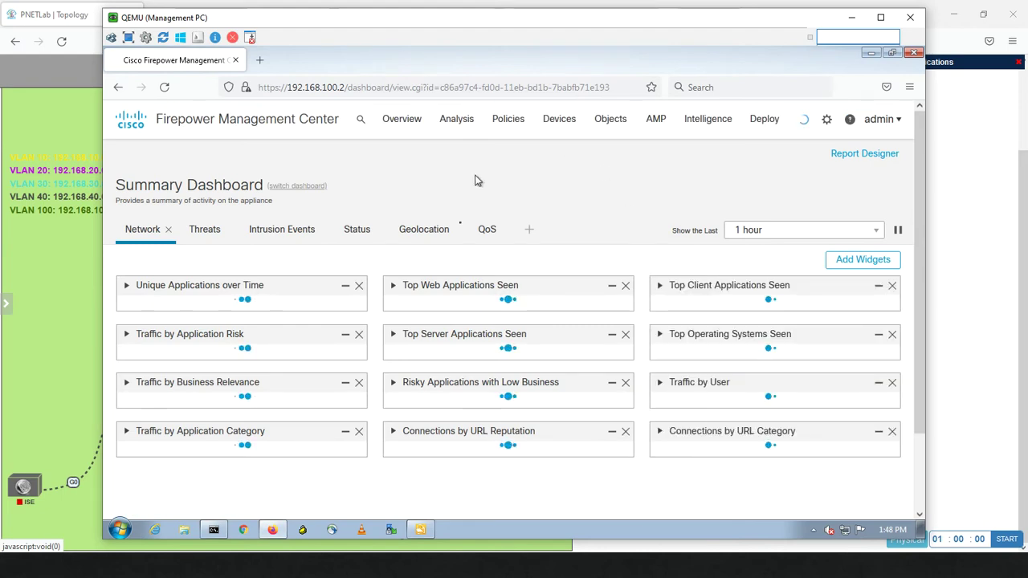
# Go to System Configuration and select Management Interfaces to show the eth0–eth4 table
pyautogui.click(830, 125)
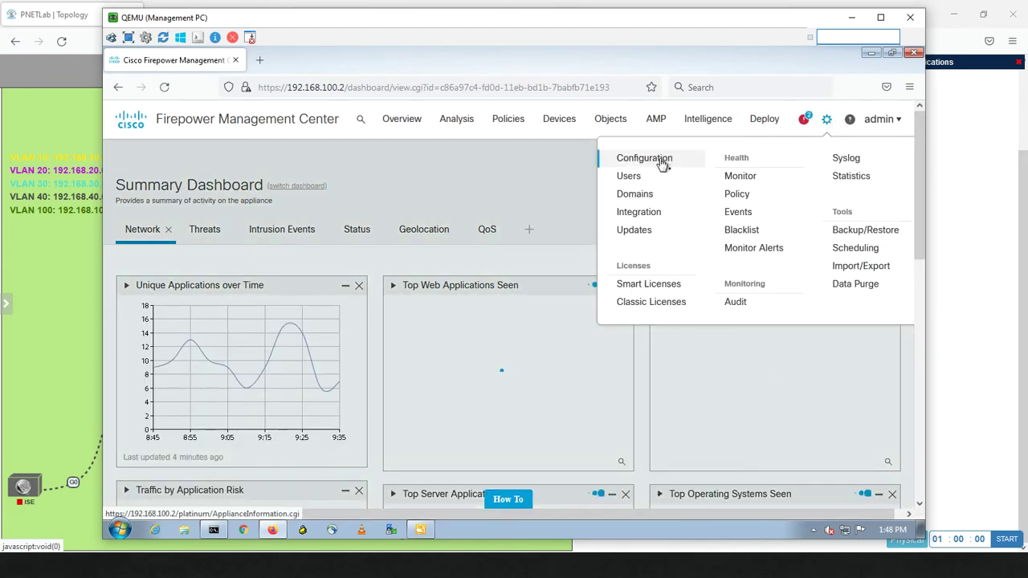
pyautogui.click(662, 161)
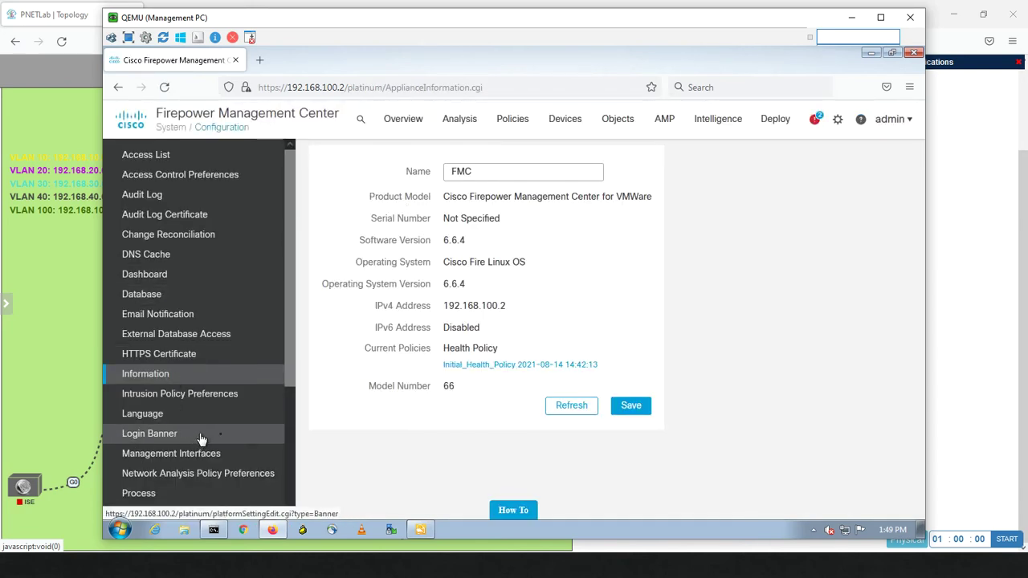
pyautogui.scroll(-1, 289, 403)
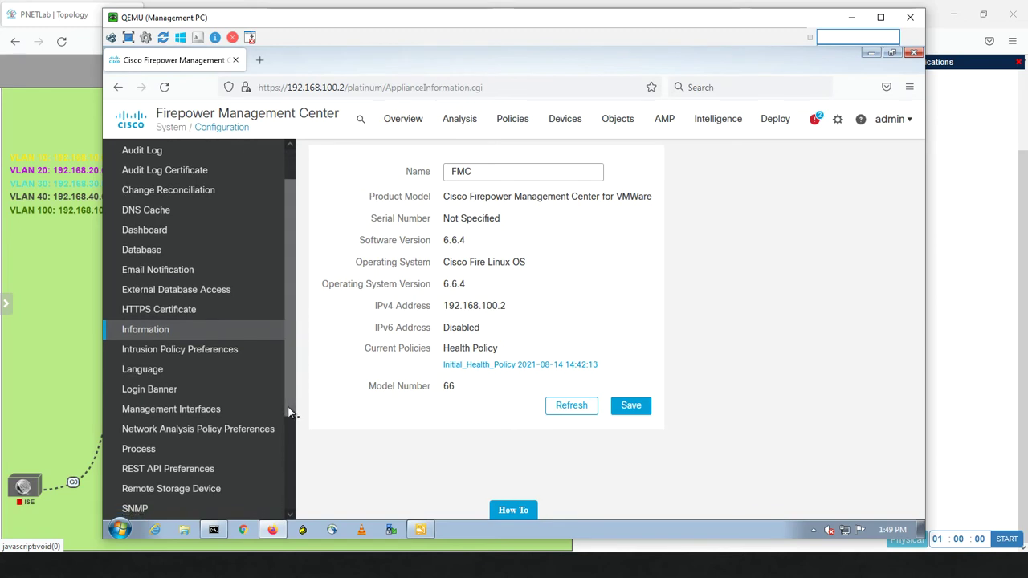
pyautogui.click(211, 410)
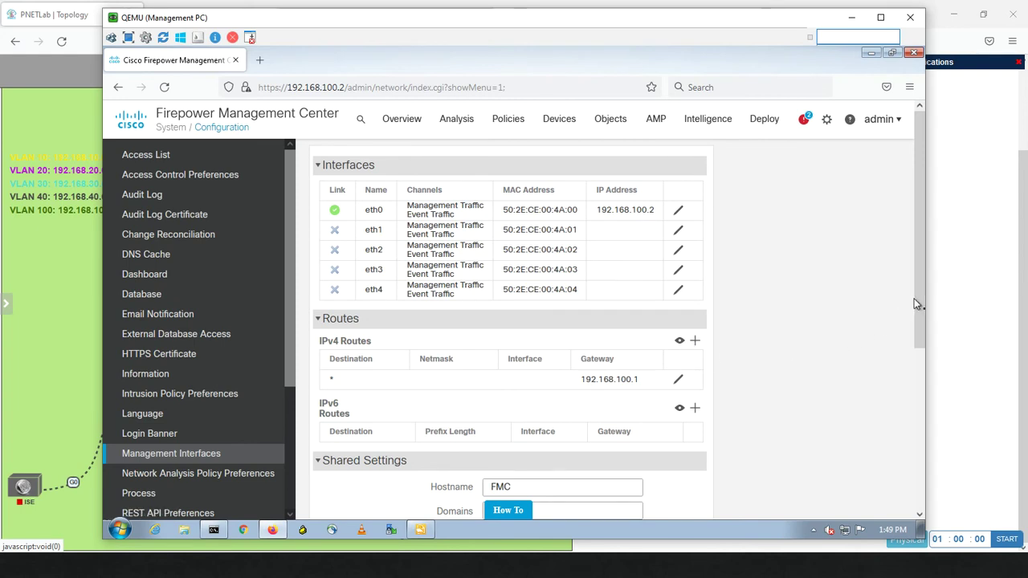
# Enable Proxy in Shared Settings, then go to Network Analysis Policy Preferences
pyautogui.moveTo(916, 304); pyautogui.dragTo(887, 445)
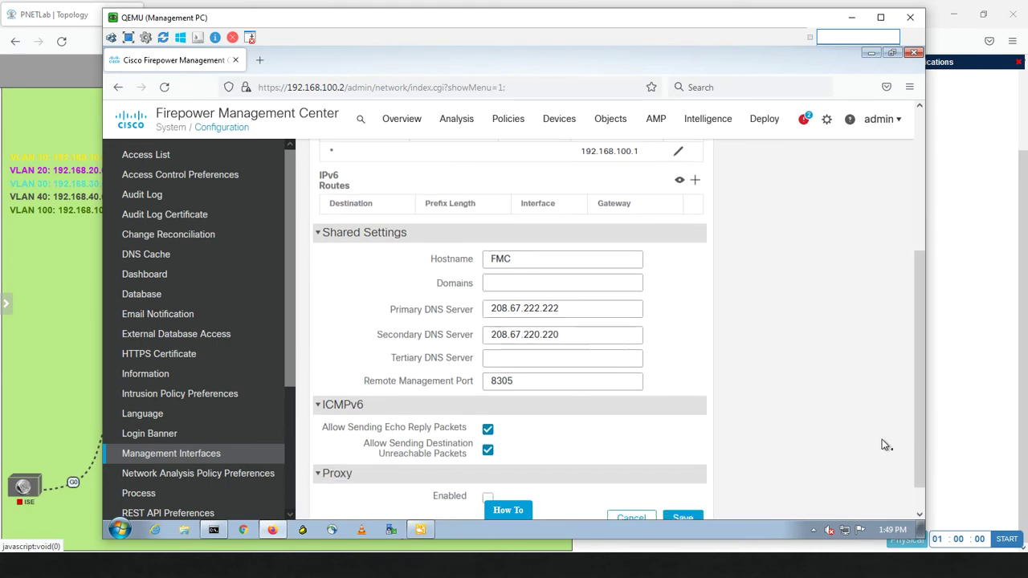
pyautogui.click(498, 286)
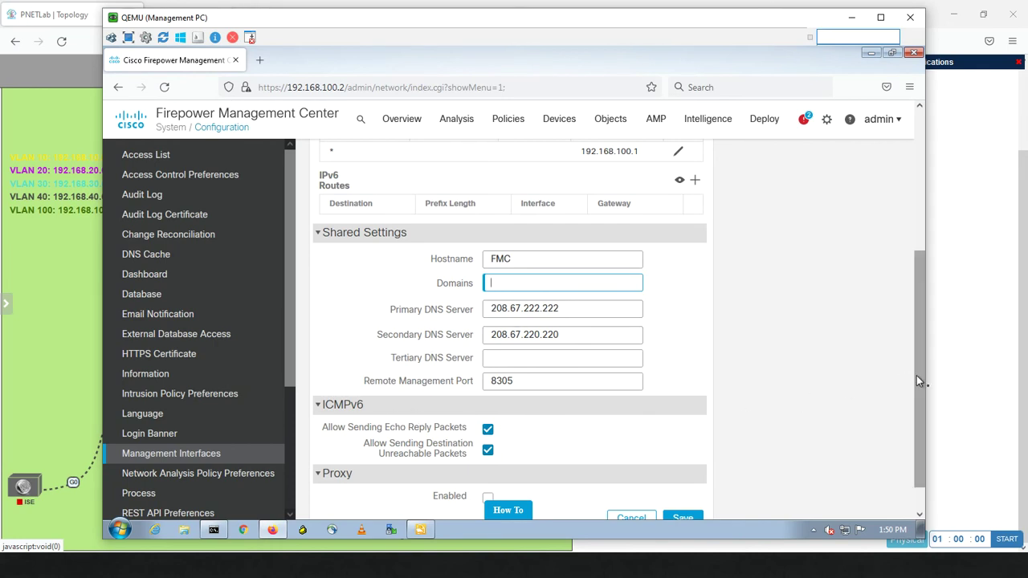
pyautogui.moveTo(913, 379); pyautogui.dragTo(908, 455)
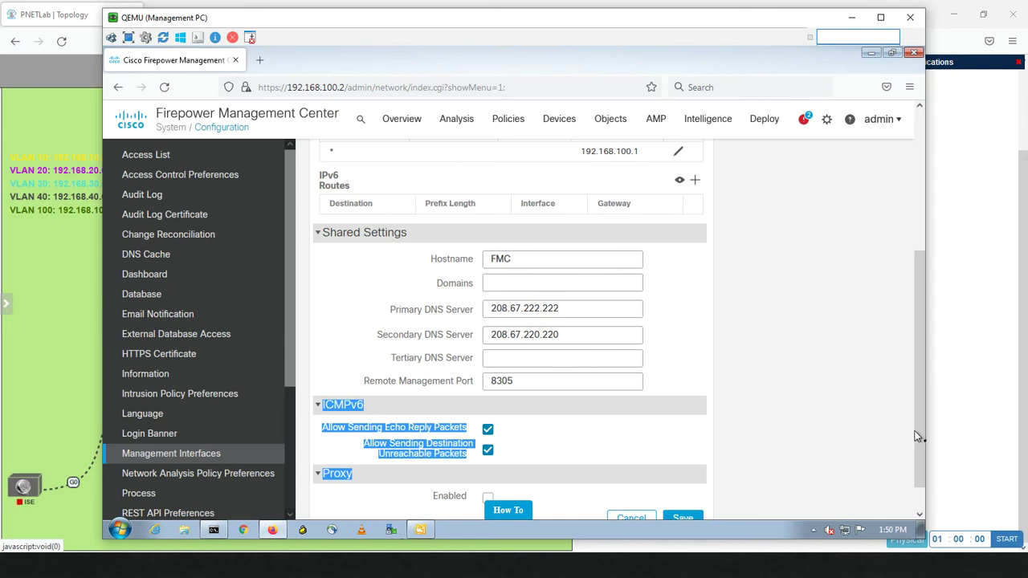
pyautogui.scroll(-1, 917, 428)
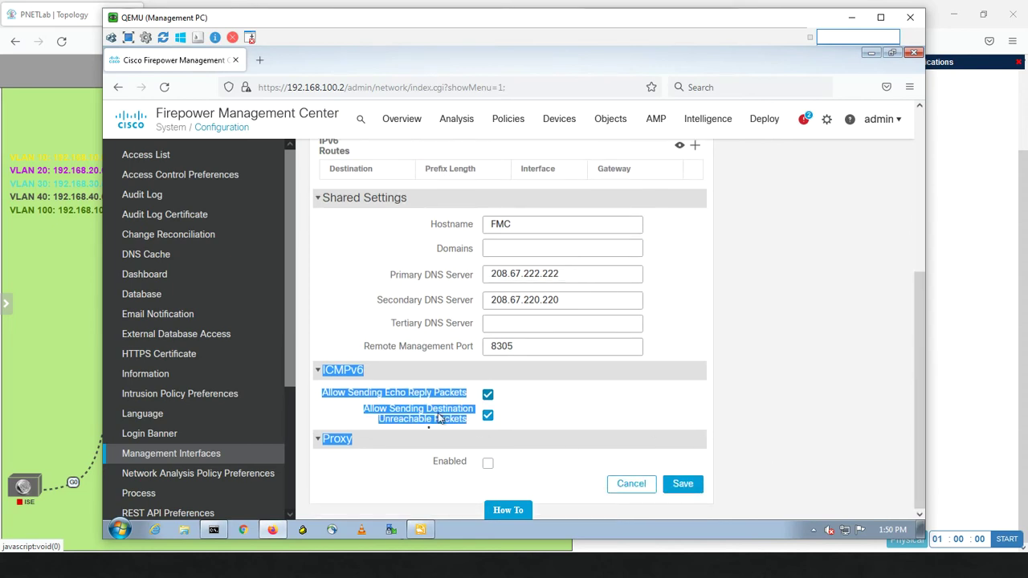
pyautogui.click(488, 465)
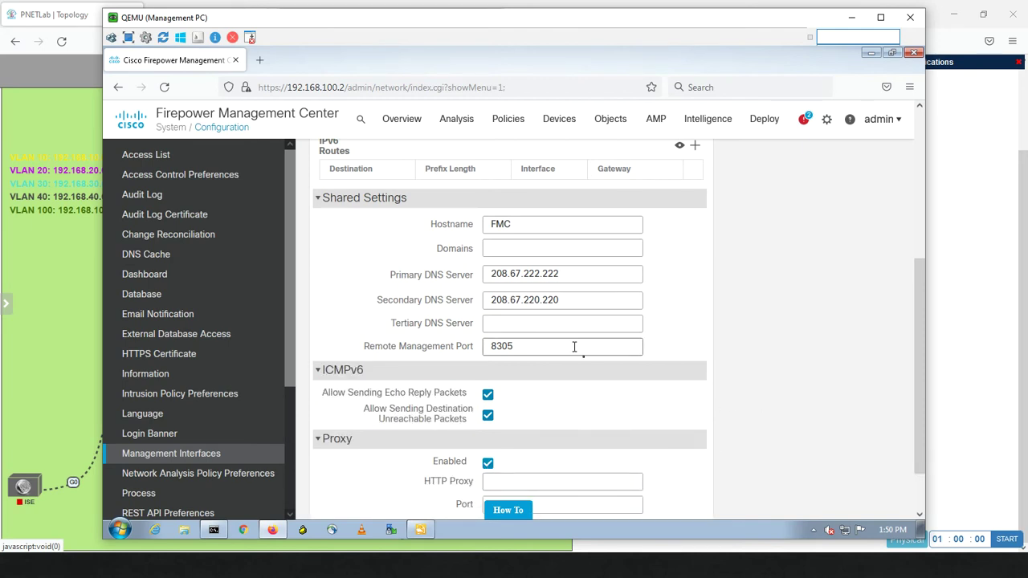
pyautogui.click(199, 478)
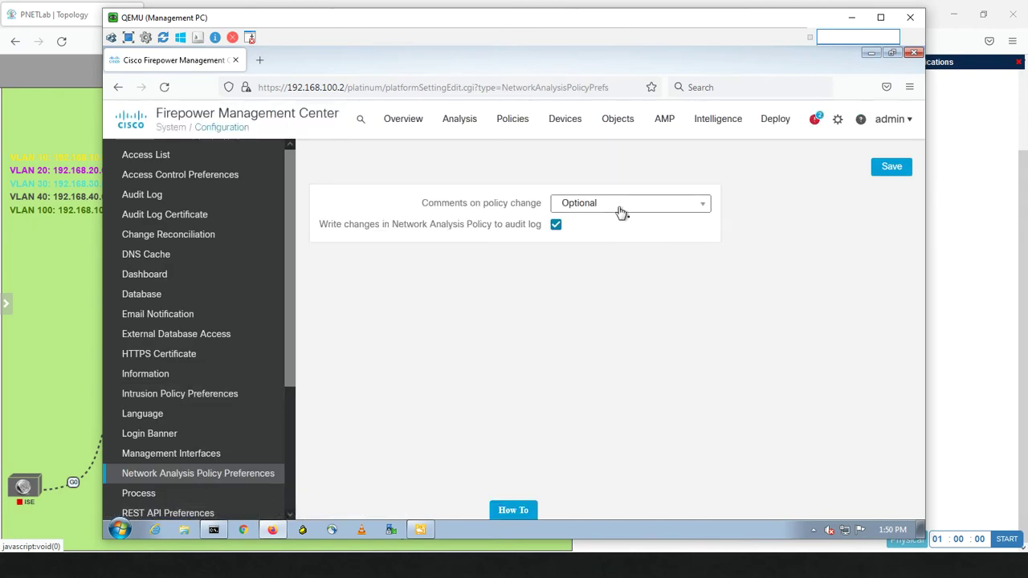
# Keep Network Analysis comments on policy change at Optional, then open the Process page
pyautogui.click(621, 208)
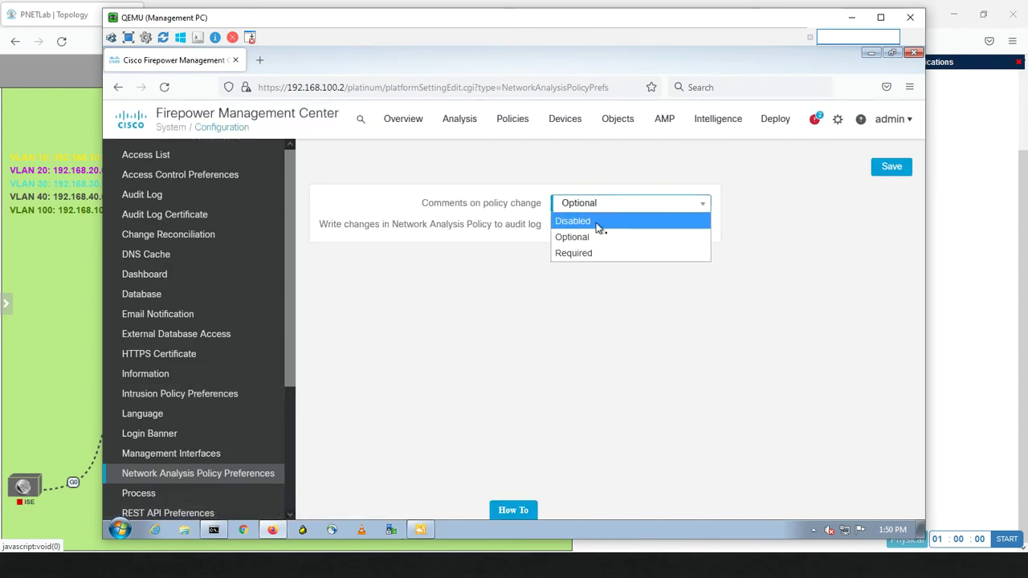
pyautogui.click(296, 371)
pyautogui.moveTo(290, 391); pyautogui.dragTo(289, 454)
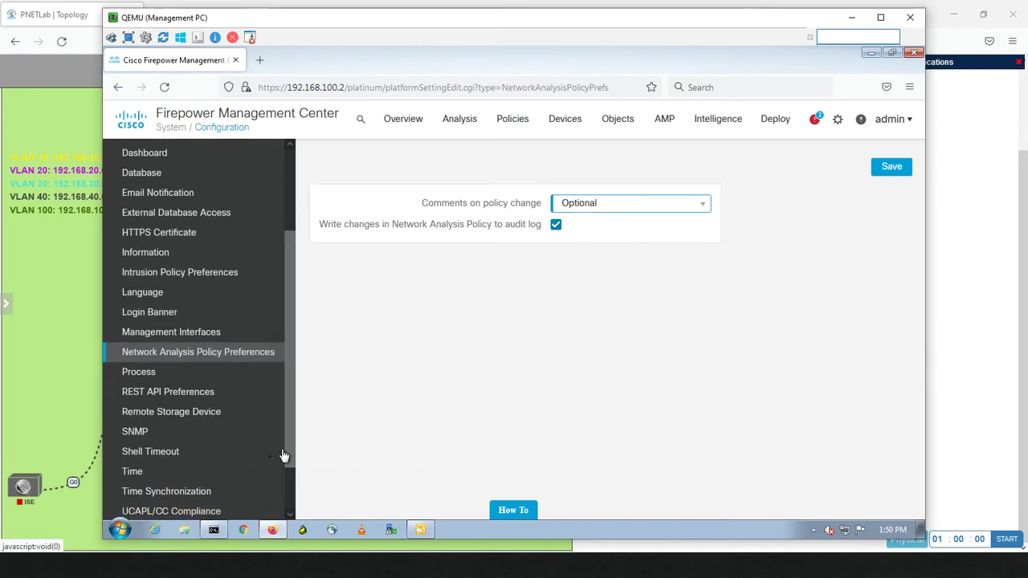
pyautogui.click(153, 372)
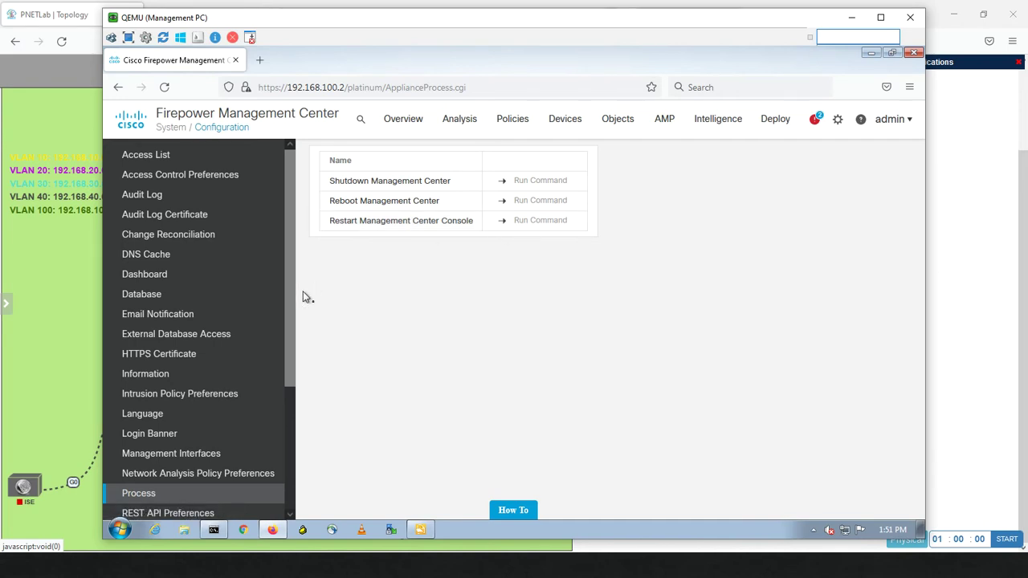
# View REST API Preferences, then open Remote Storage Device, currently Local (No Remote Storage)
pyautogui.moveTo(290, 301); pyautogui.dragTo(280, 390)
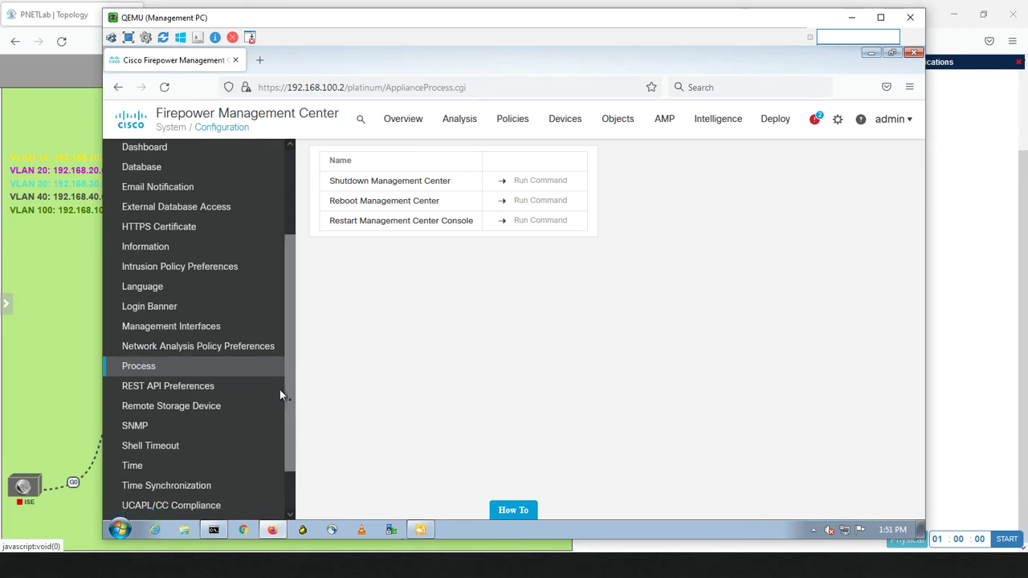
pyautogui.click(180, 393)
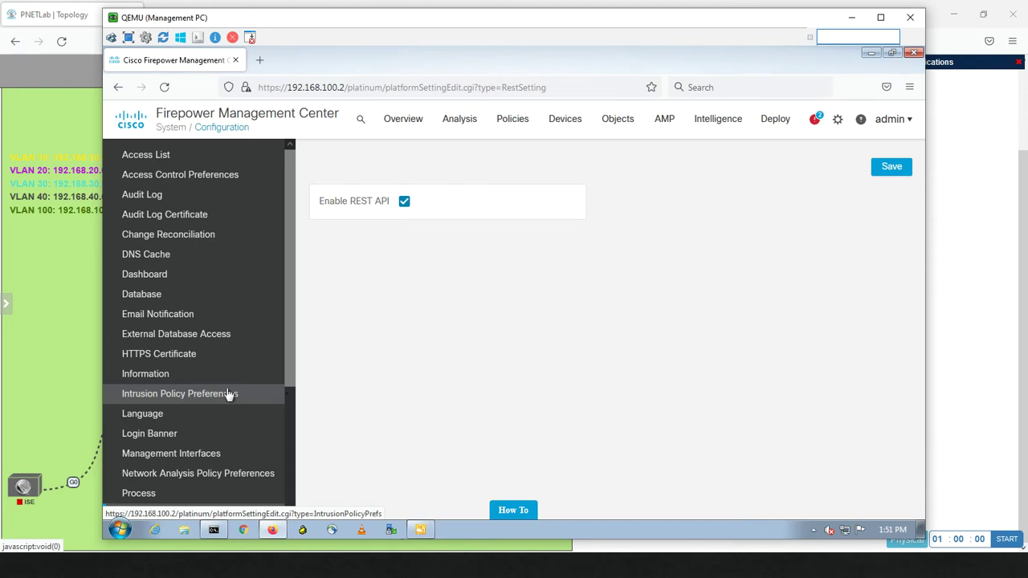
pyautogui.scroll(-4, 288, 452)
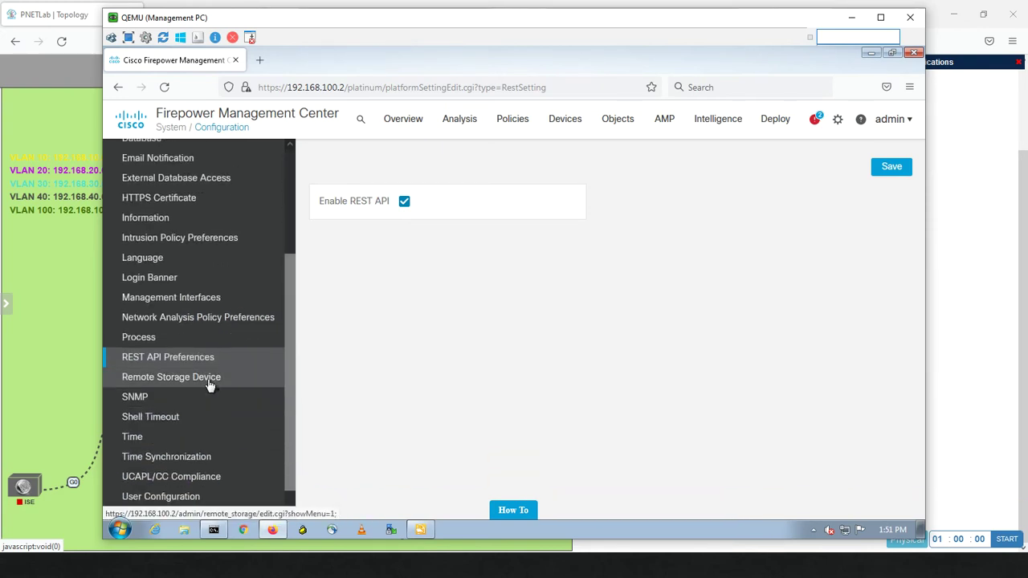
pyautogui.click(209, 384)
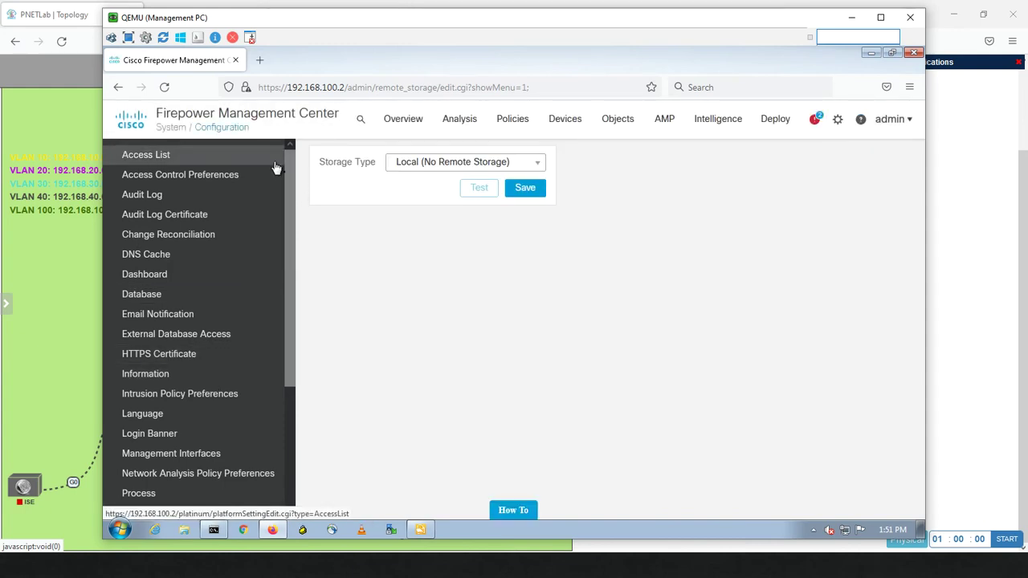
# Change Storage Type to NFS and click into the empty Host and Directory fields
pyautogui.click(483, 166)
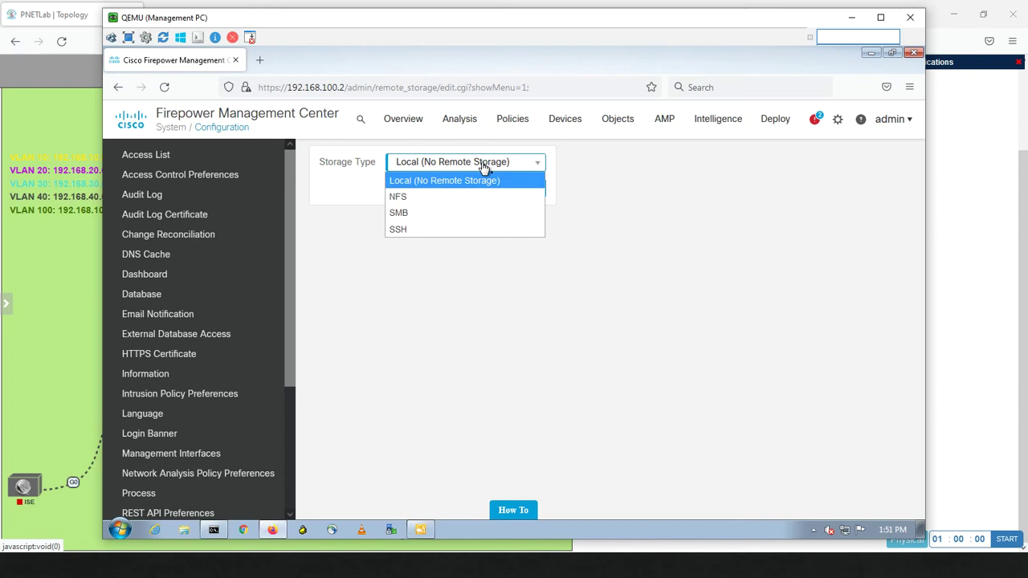
pyautogui.click(423, 203)
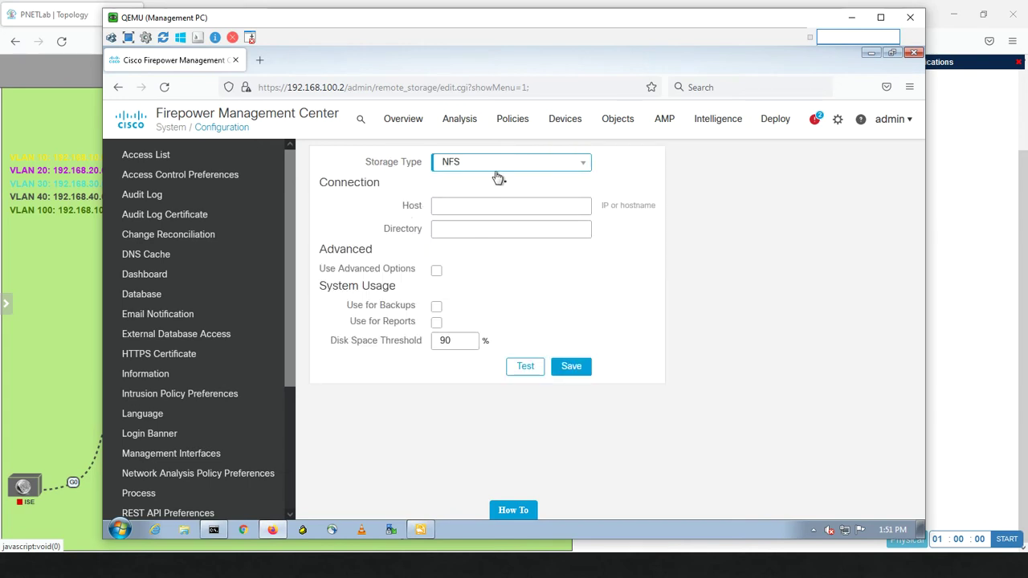
pyautogui.click(454, 229)
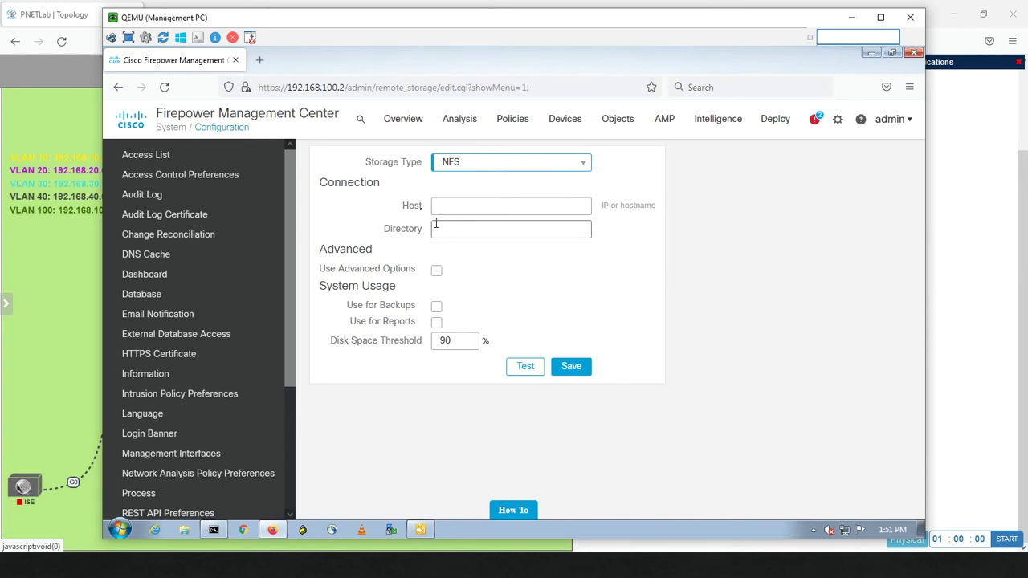
pyautogui.click(441, 204)
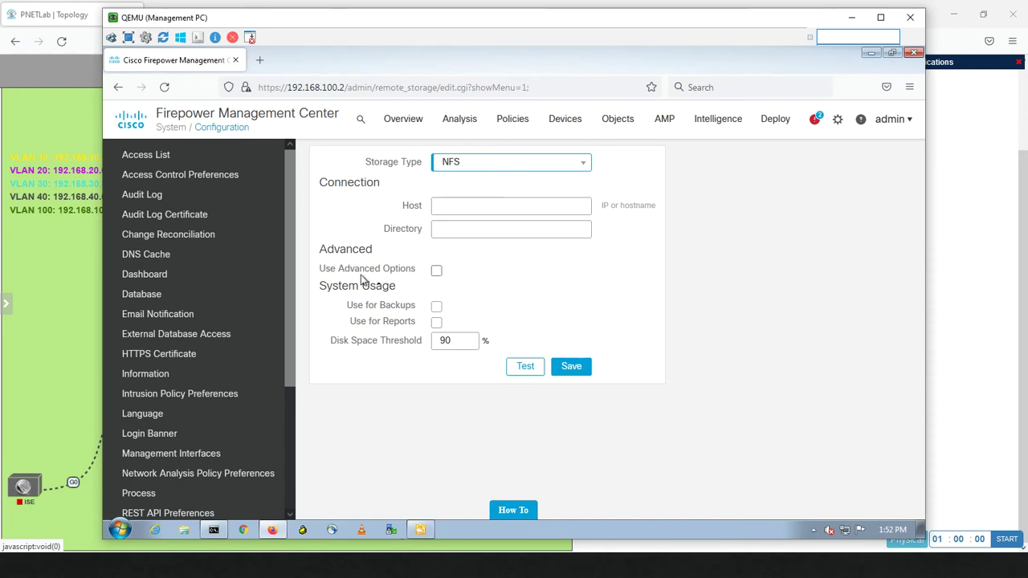
pyautogui.click(470, 228)
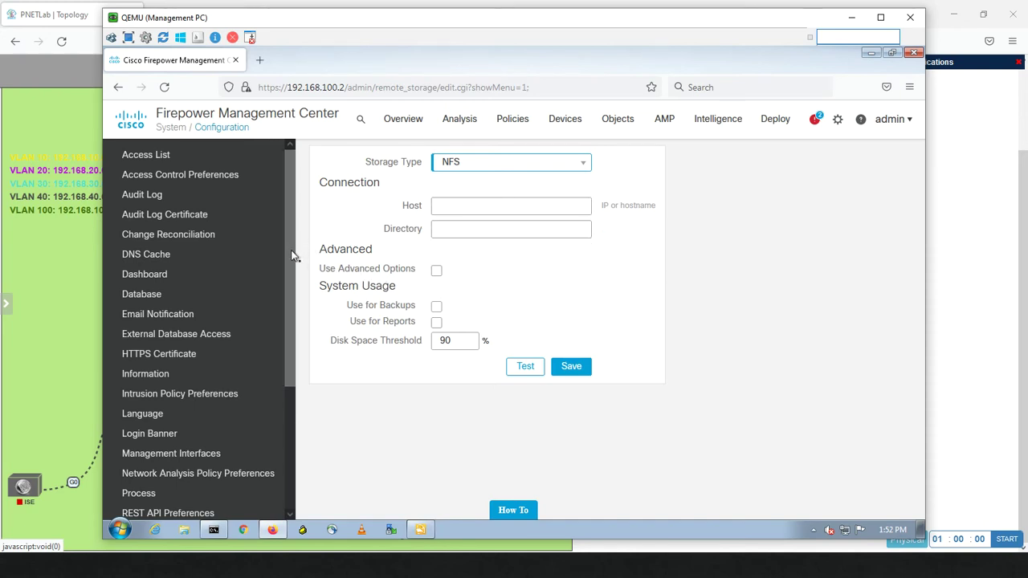
pyautogui.scroll(-1, 285, 299)
pyautogui.moveTo(287, 304); pyautogui.dragTo(293, 415)
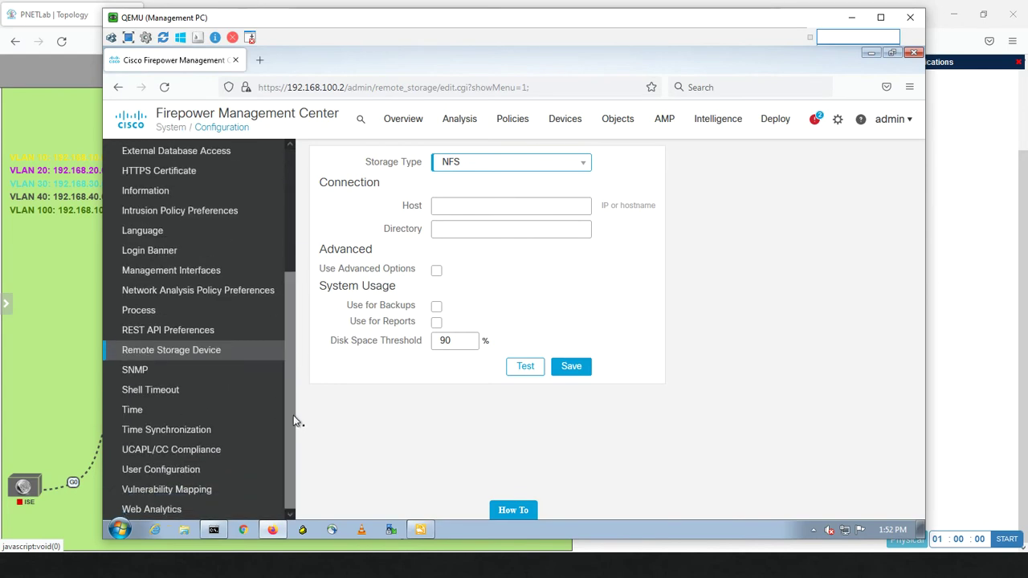
# Open SNMP settings, switch the SNMP version to Version 3, and start adding a user
pyautogui.click(147, 374)
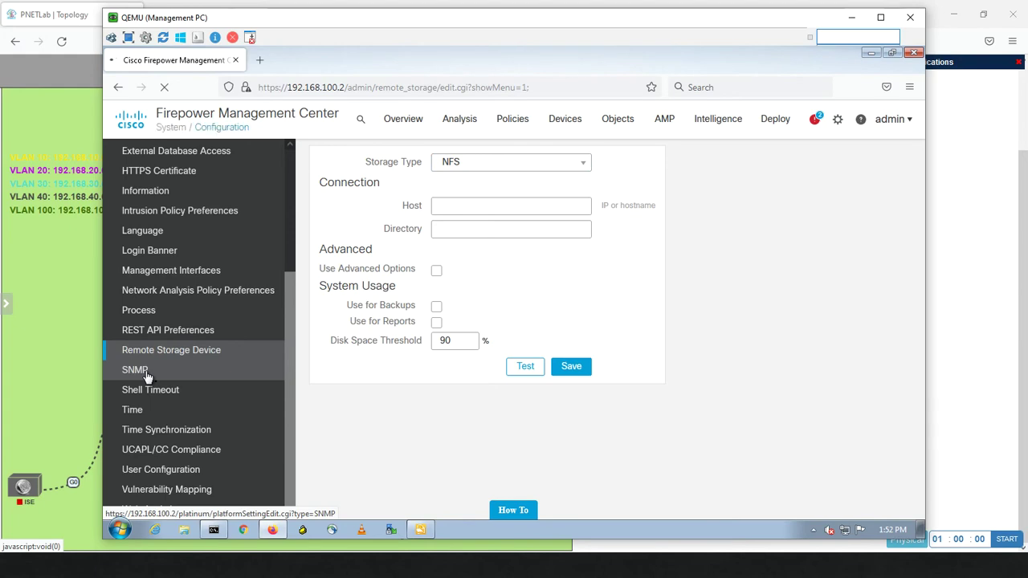
pyautogui.click(146, 372)
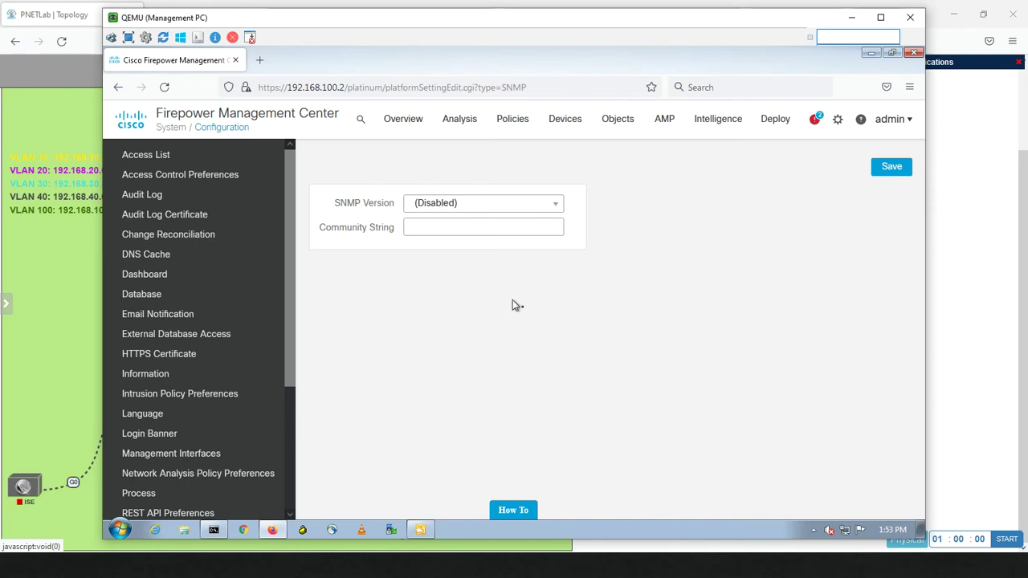
pyautogui.click(558, 206)
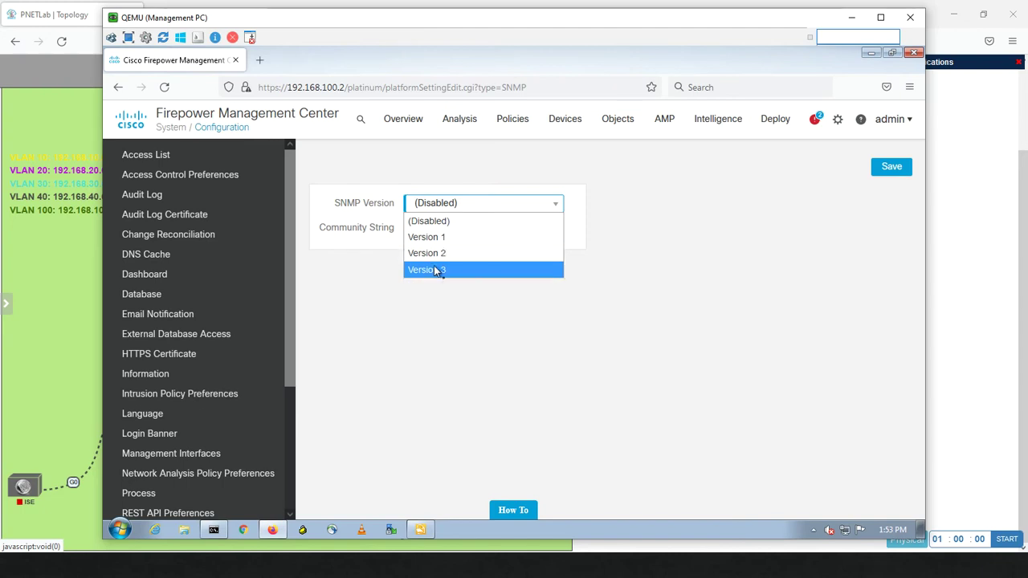
pyautogui.click(433, 271)
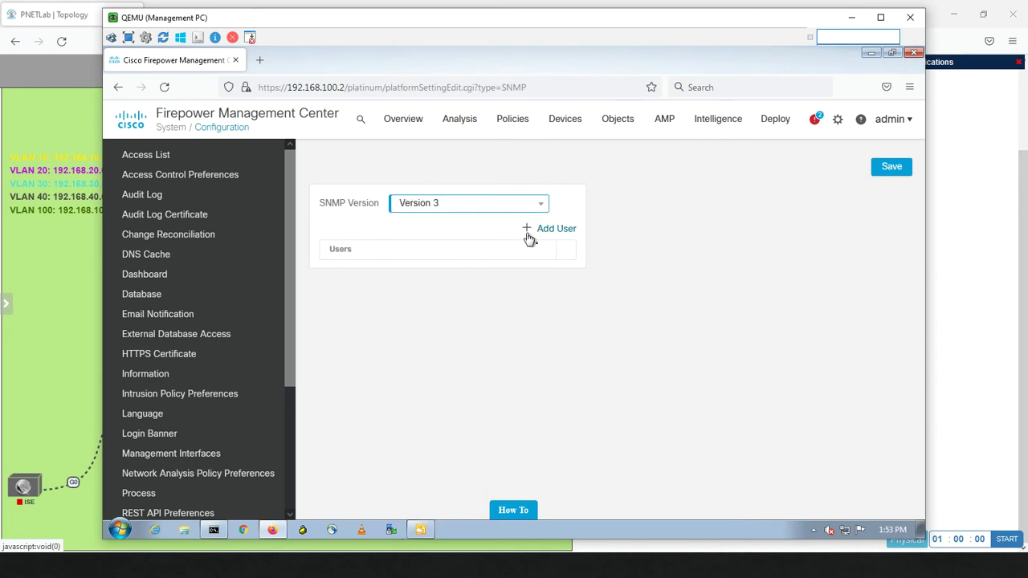
pyautogui.click(528, 231)
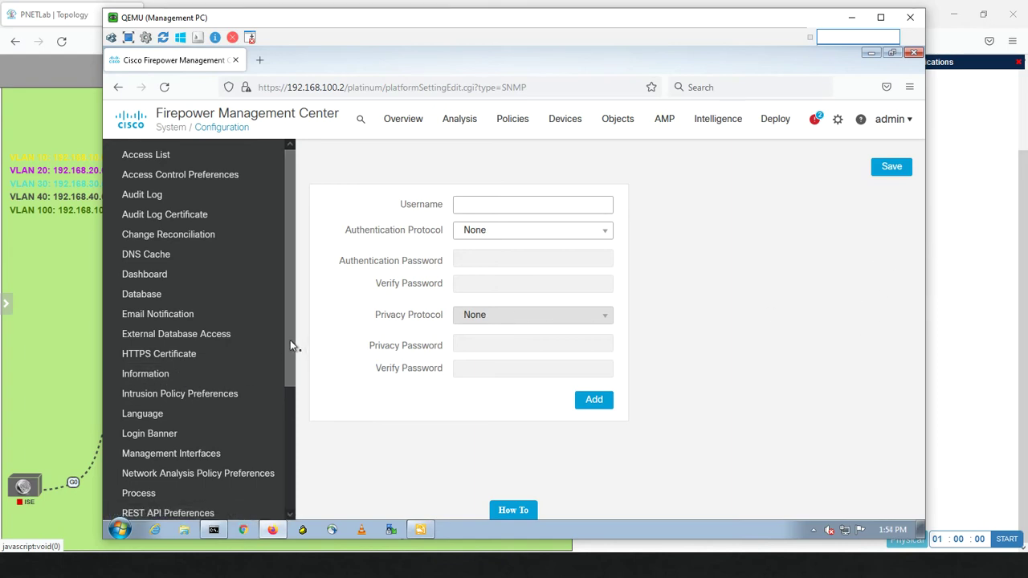
pyautogui.moveTo(290, 340); pyautogui.dragTo(281, 470)
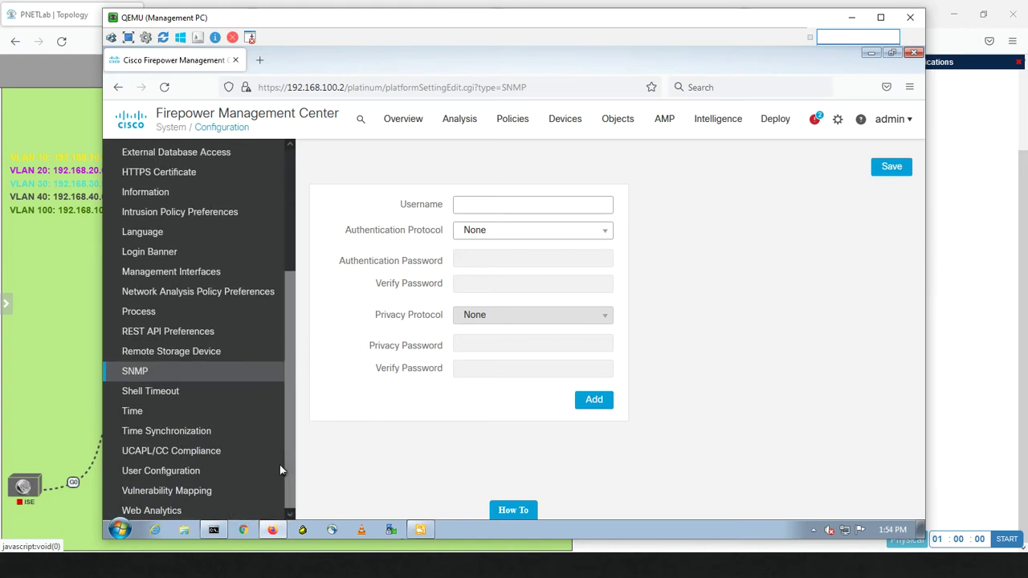
# Set SNMP Version 2, enter the community string, save, then go to Access List
pyautogui.click(140, 376)
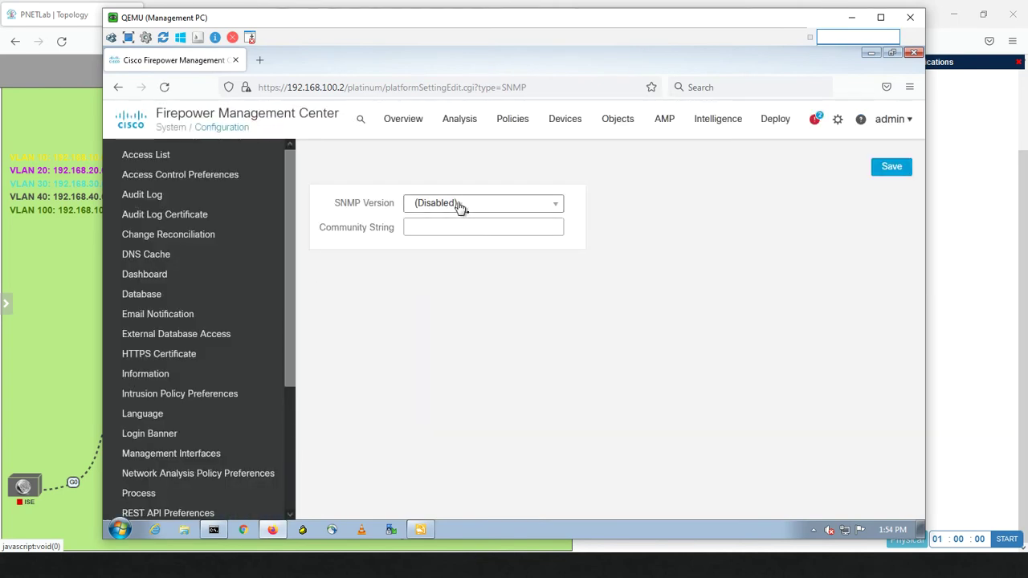
pyautogui.click(459, 205)
pyautogui.click(450, 254)
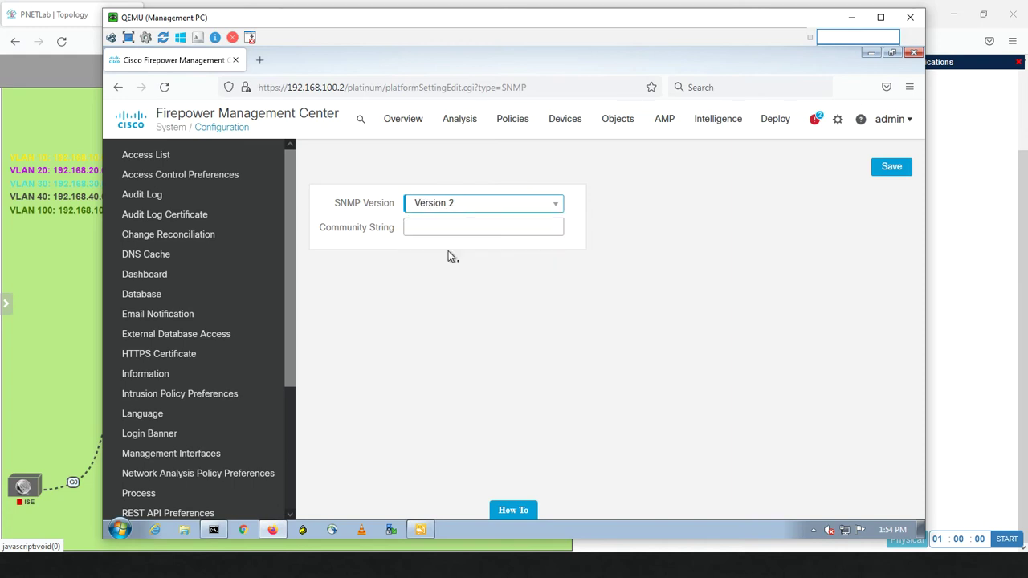
pyautogui.click(431, 226)
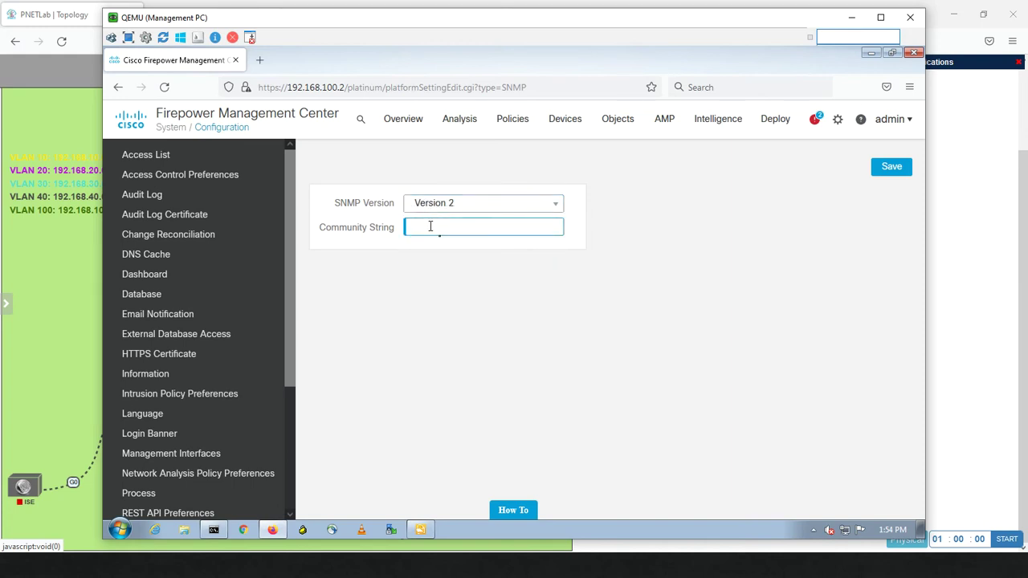
pyautogui.write('admin123')
pyautogui.click(887, 166)
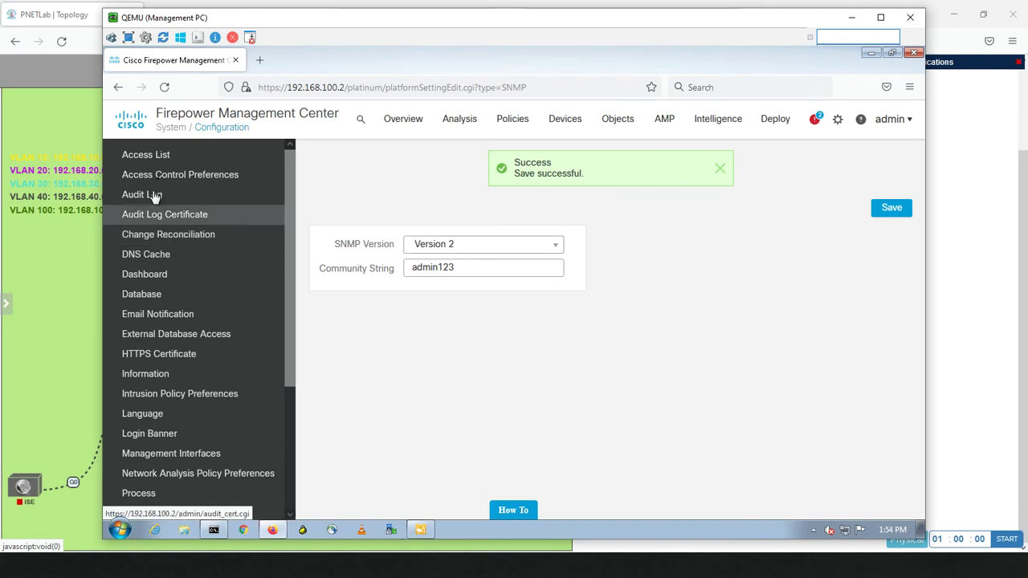
pyautogui.click(147, 156)
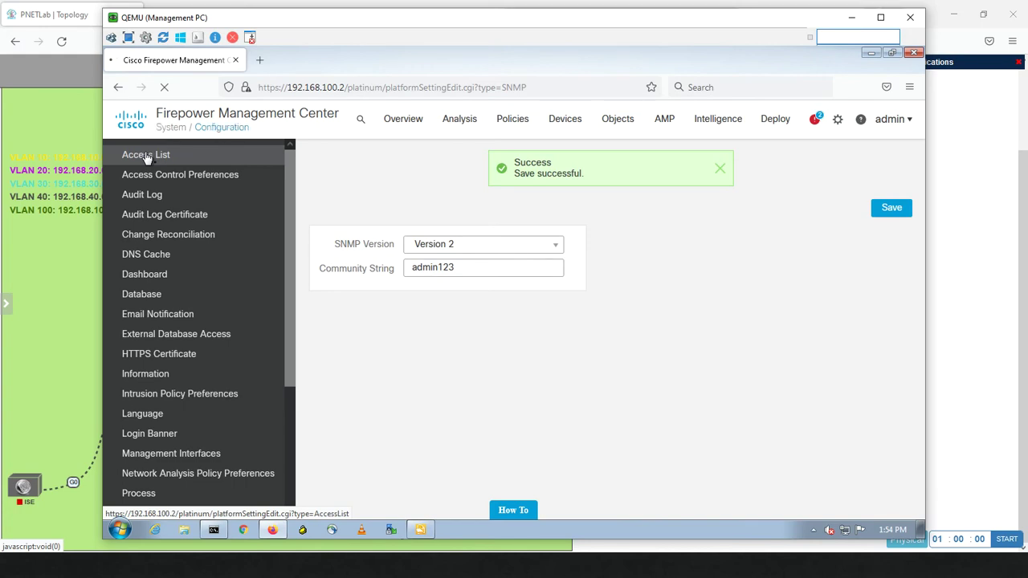
# Glance at the lab topology, then return to the Management PC window
pyautogui.click(76, 276)
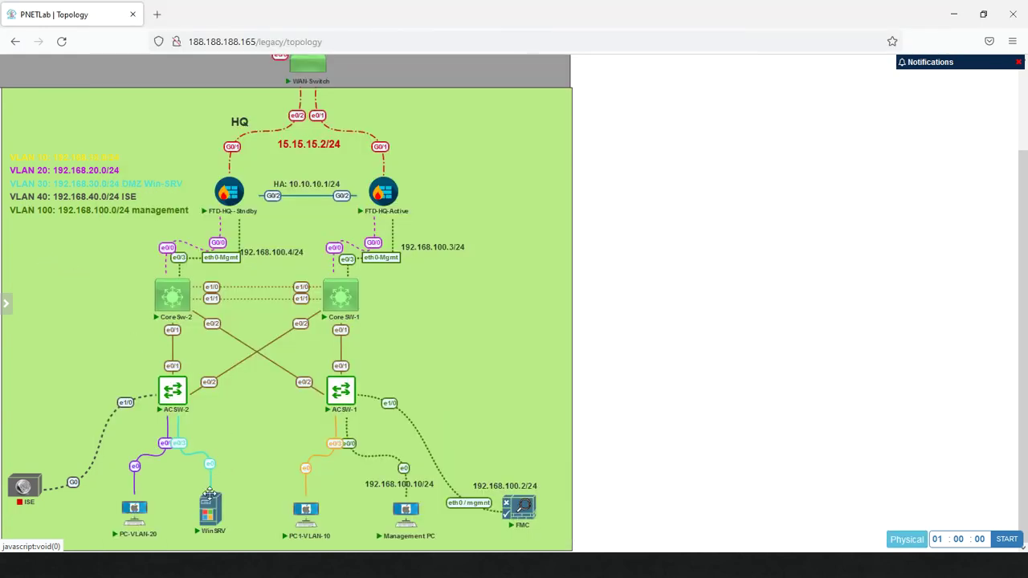
pyautogui.moveTo(222, 525)
pyautogui.hotkey('alt', 'Tab')
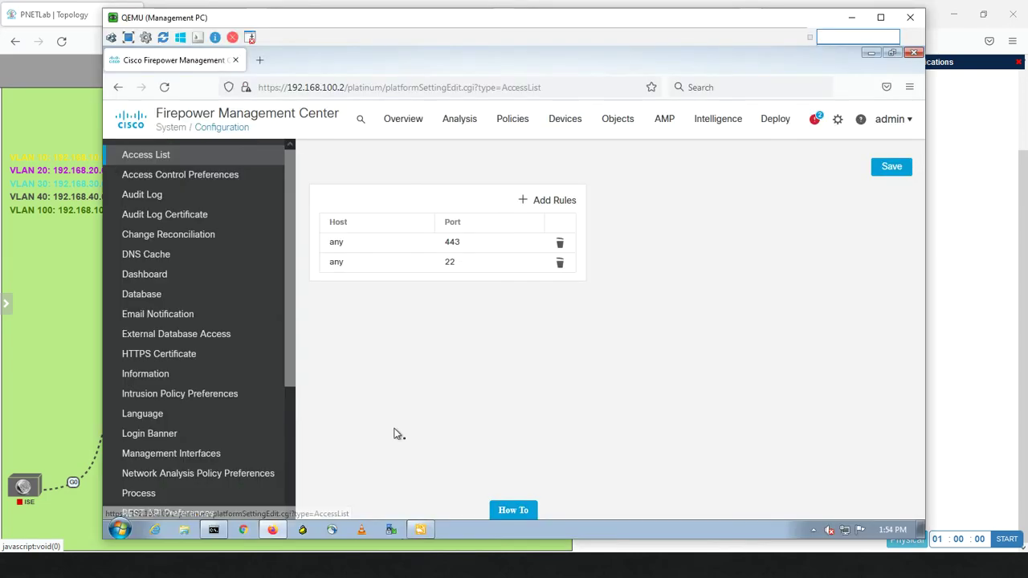
# Add an access rule for host 192.168.30.200 with SNMP only, and save the list
pyautogui.click(559, 203)
pyautogui.click(421, 203)
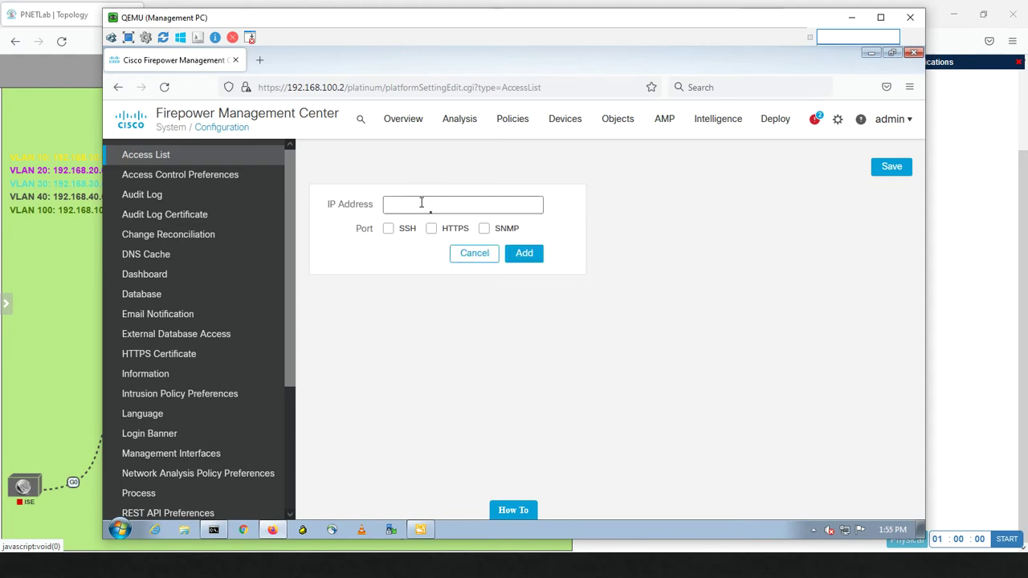
pyautogui.write('192.168.30.200')
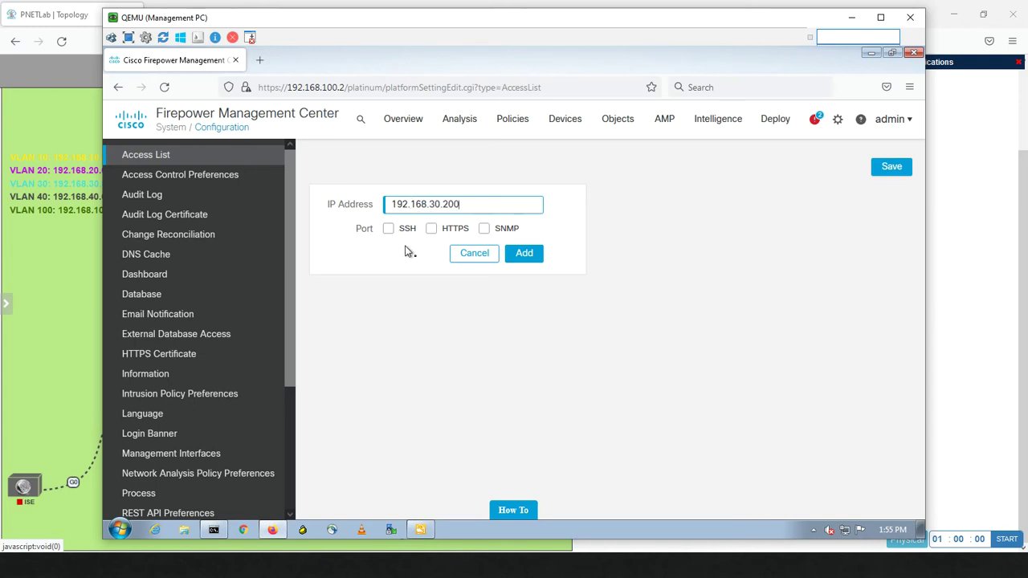
pyautogui.click(486, 230)
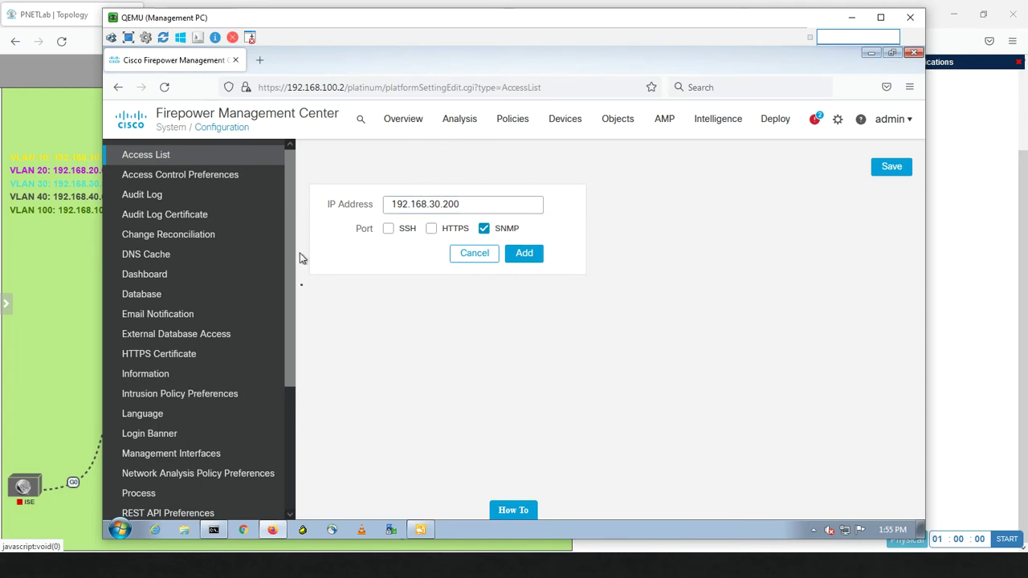
pyautogui.click(432, 230)
pyautogui.click(389, 231)
pyautogui.click(390, 233)
pyautogui.click(432, 232)
pyautogui.click(534, 257)
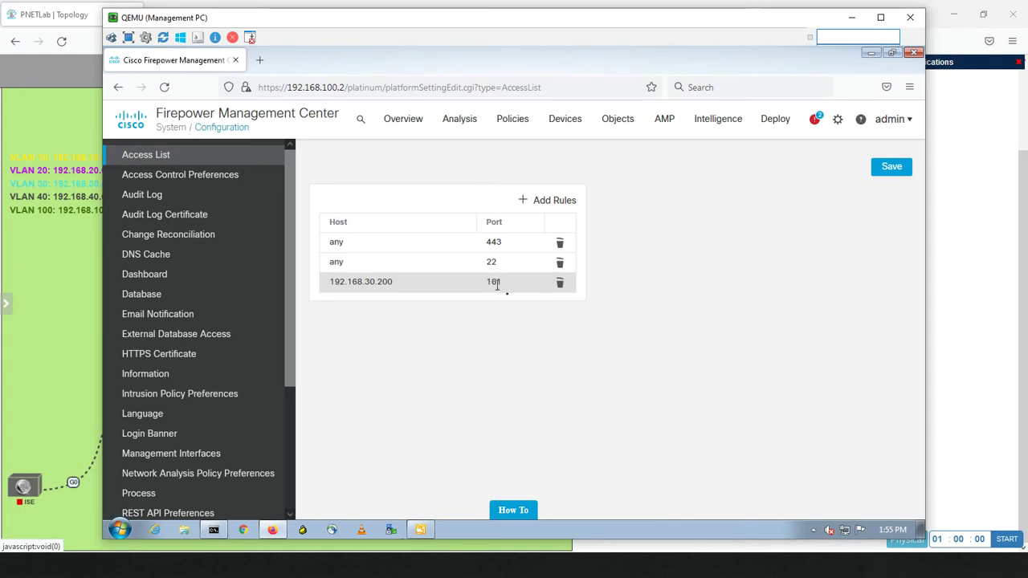
pyautogui.click(882, 174)
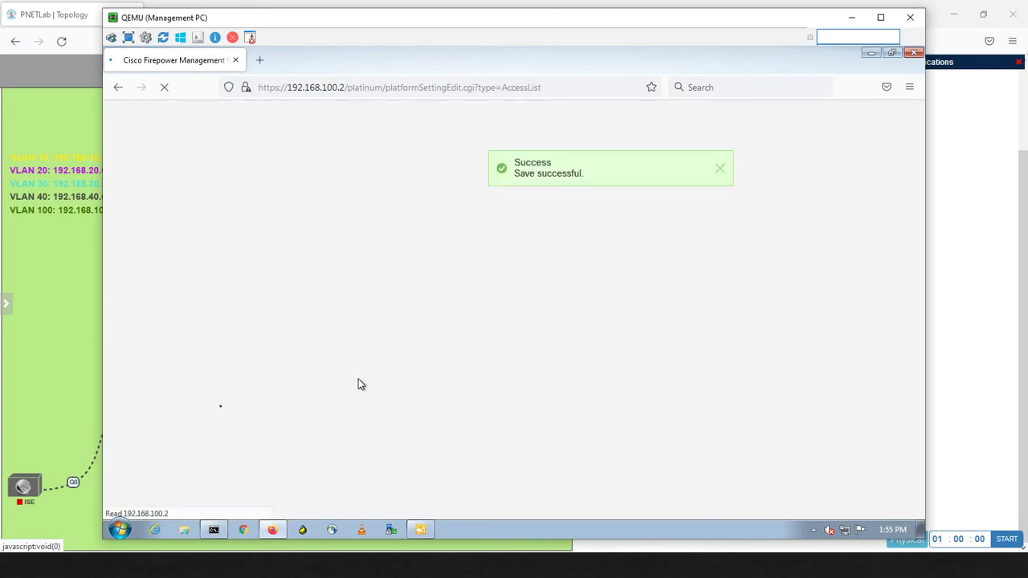
# Open the WinSRV node's console through the VNC viewer and open its Start menu
pyautogui.click(64, 375)
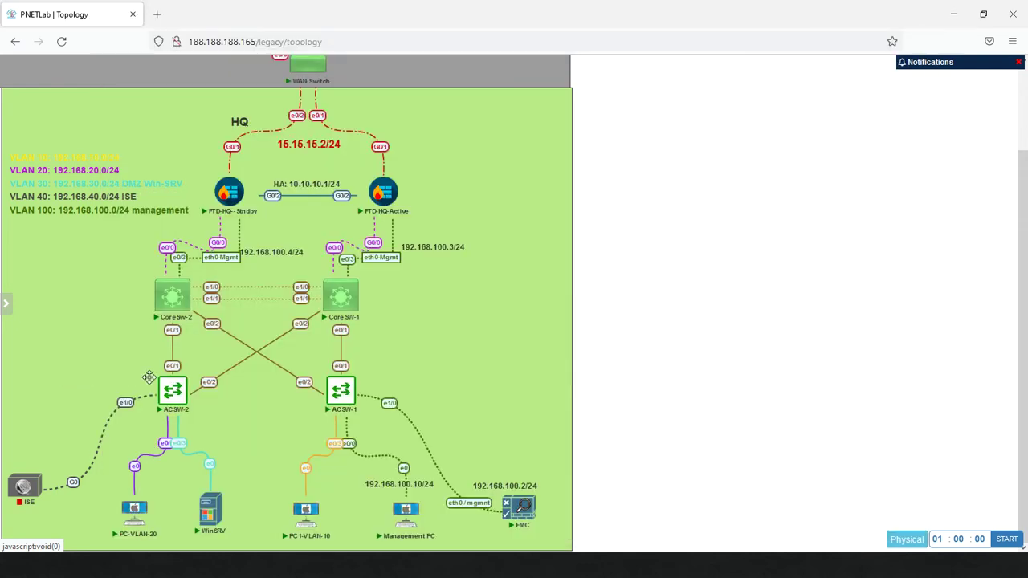
pyautogui.click(211, 511)
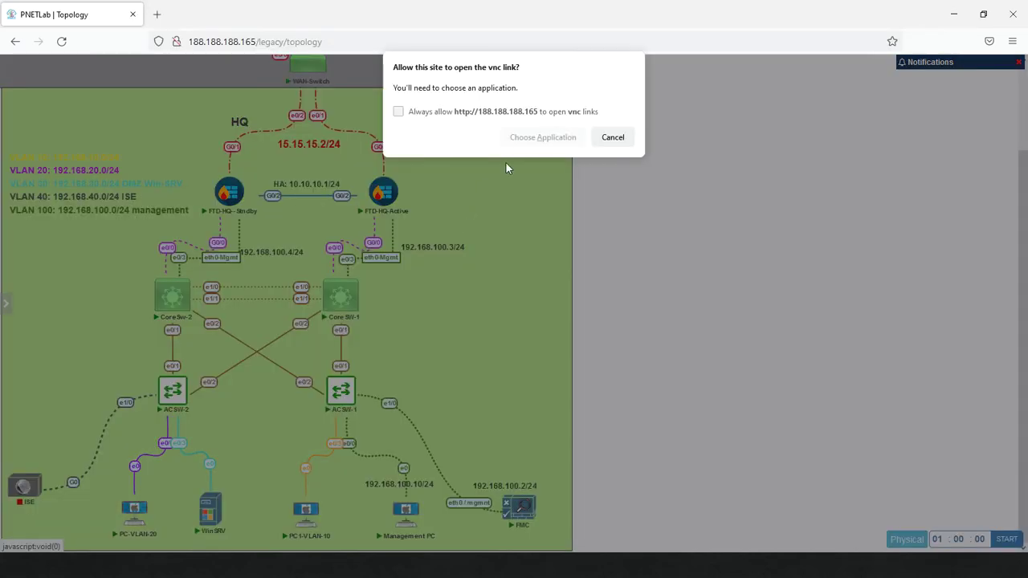
pyautogui.click(530, 142)
pyautogui.click(554, 208)
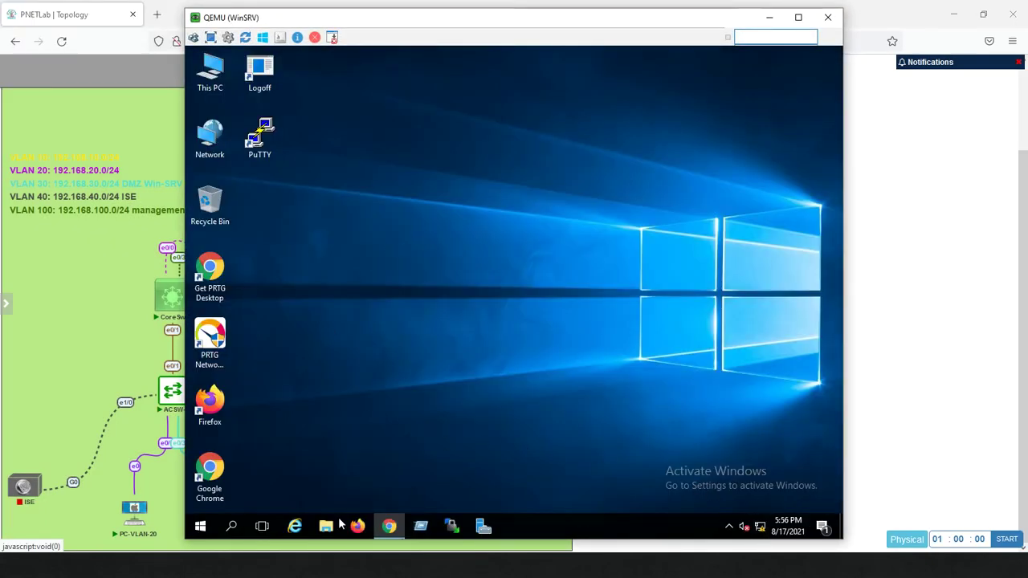
pyautogui.click(201, 527)
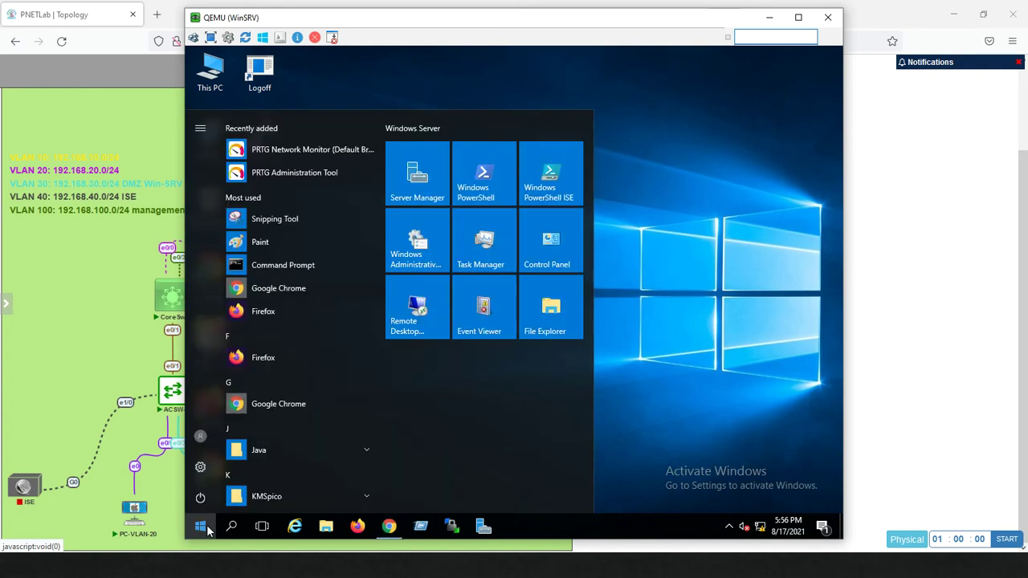
# Launch Command Prompt and run ipconfig, showing IPv4 address 192.168.30.200
pyautogui.write('cmd')
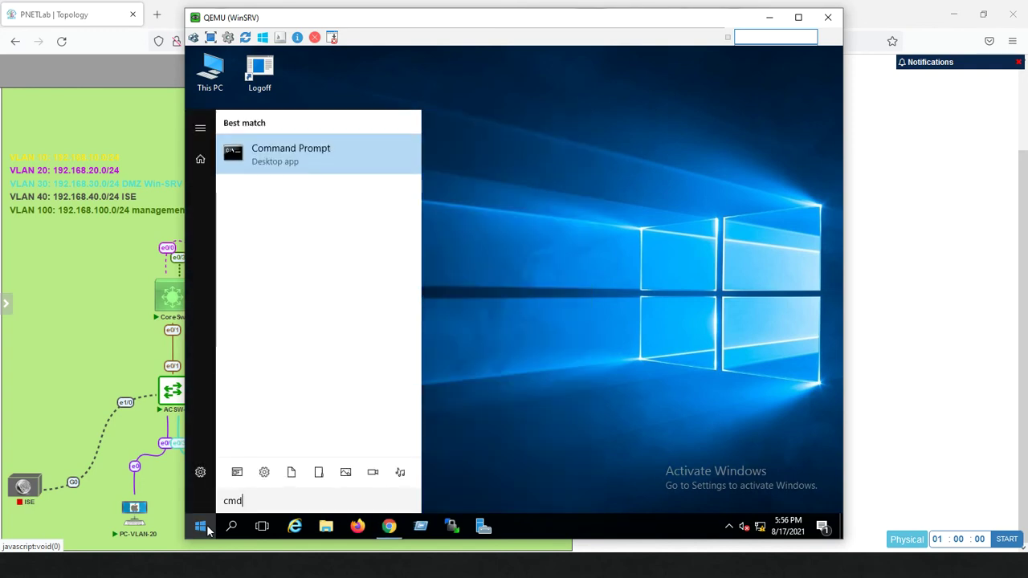
pyautogui.press('Return')
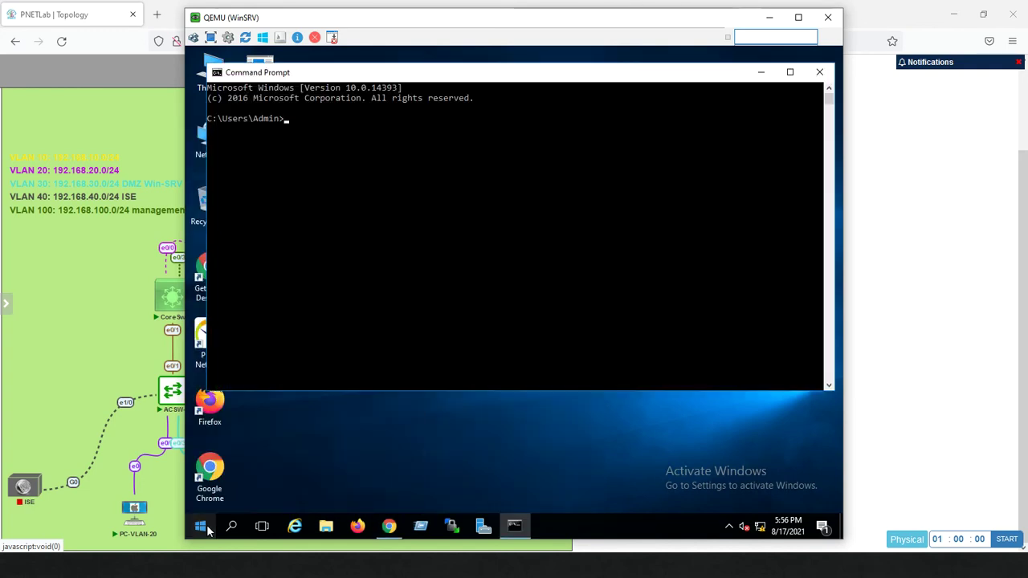
pyautogui.write('ipconfig')
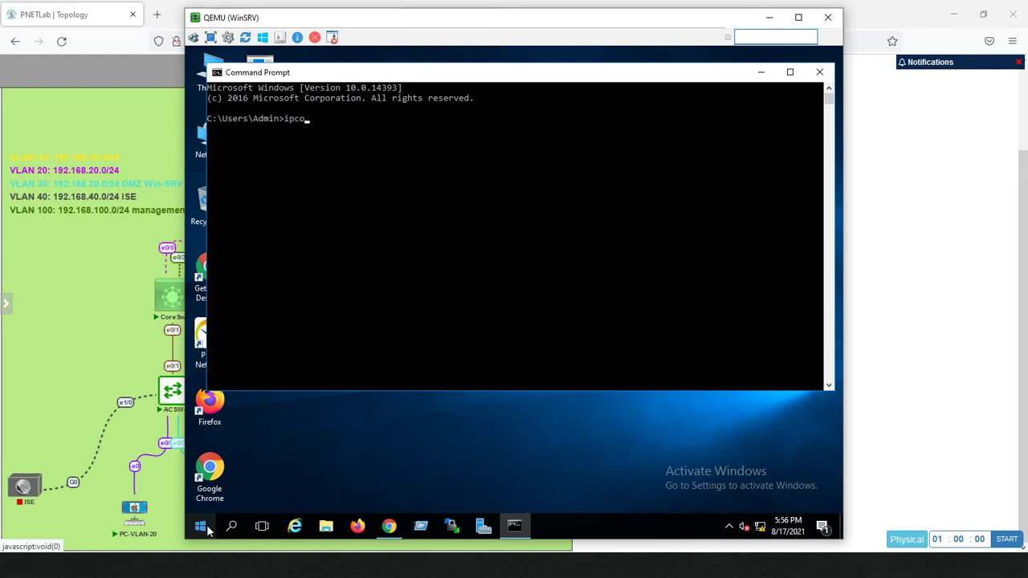
pyautogui.press('Return')
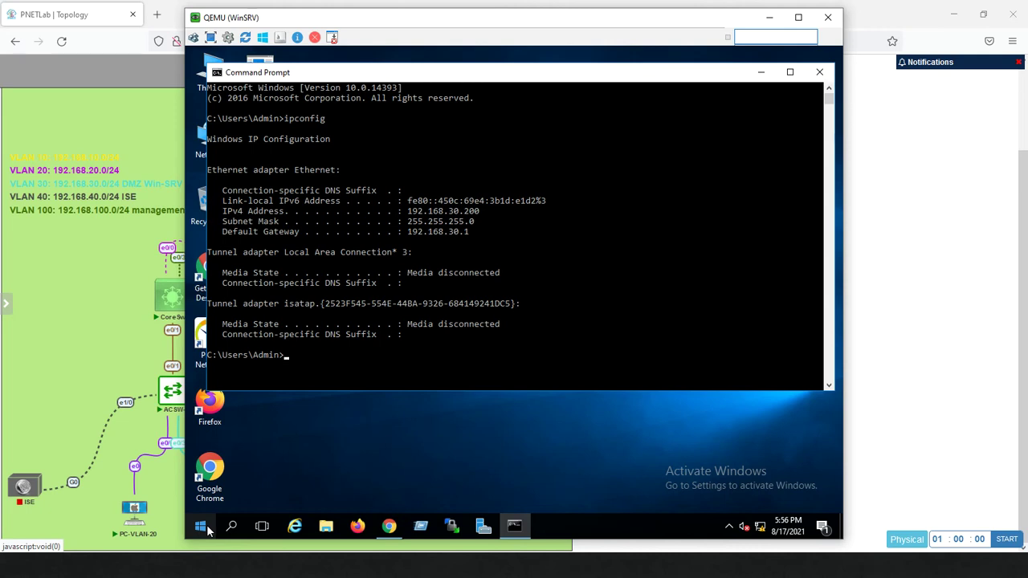
# Ping the FMC at 192.168.100.2; the first reply times out
pyautogui.press('Return')
pyautogui.press('Return')
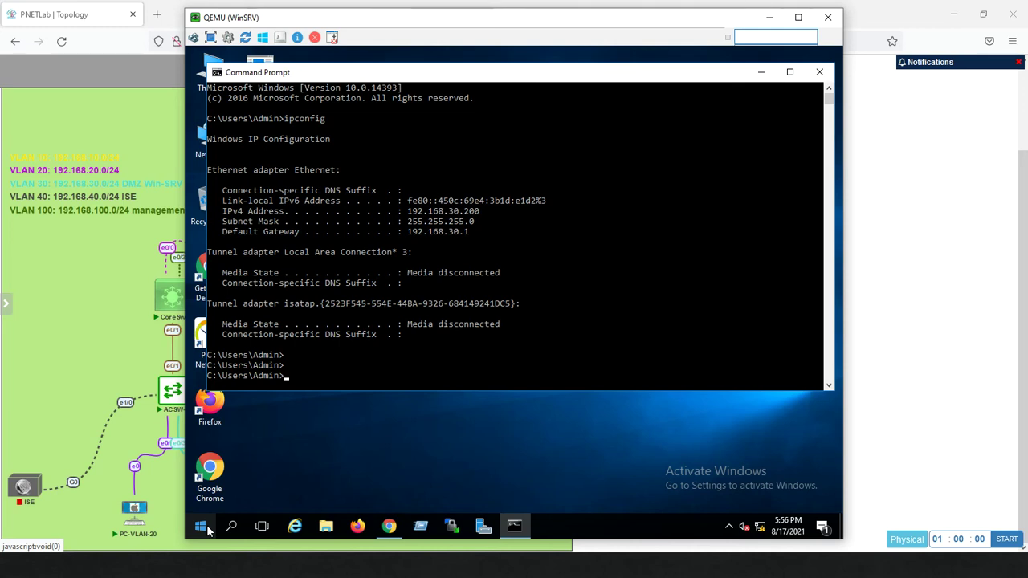
pyautogui.write('ng 192')
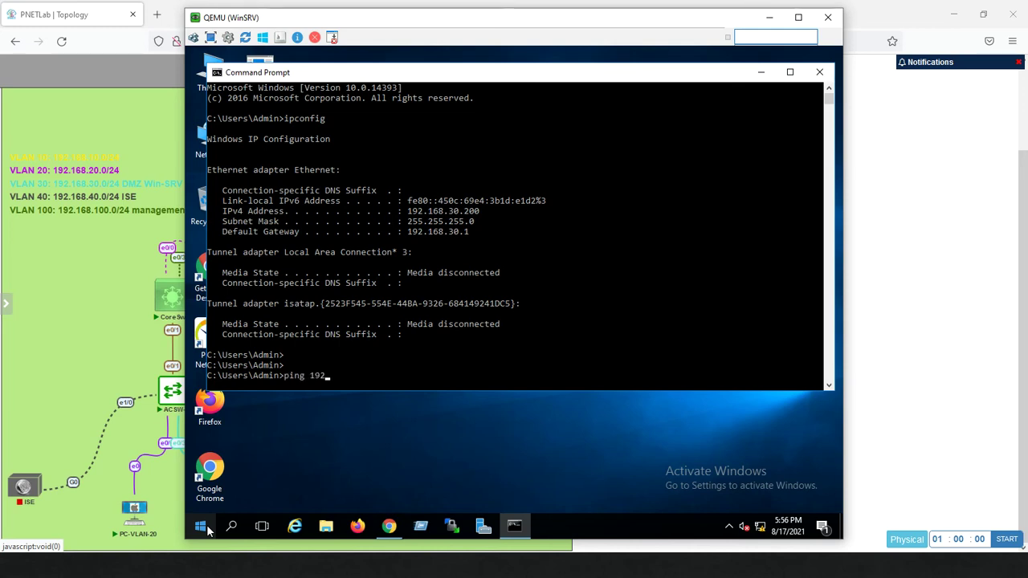
pyautogui.write('.168.100')
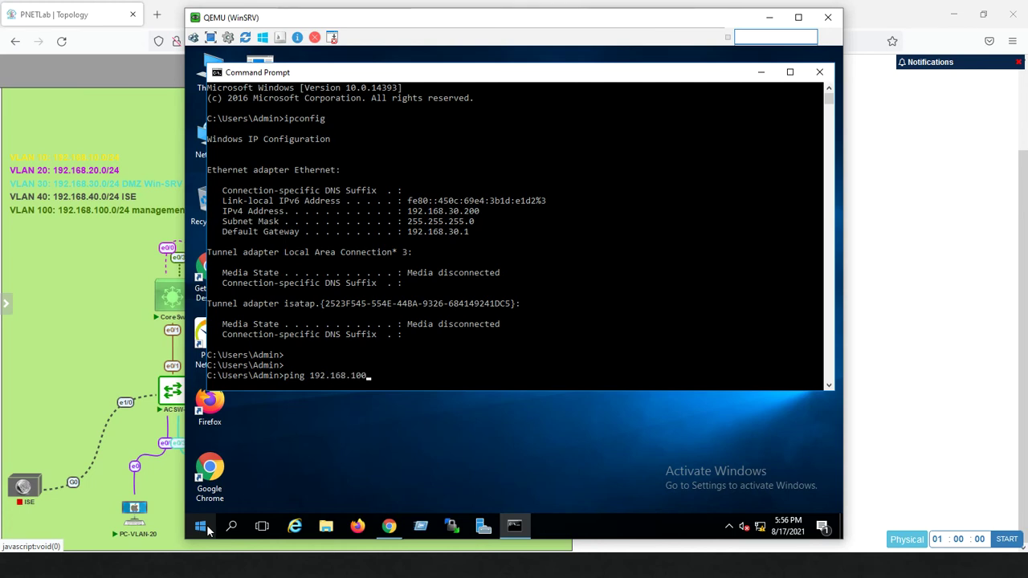
pyautogui.write('.2')
pyautogui.press('Return')
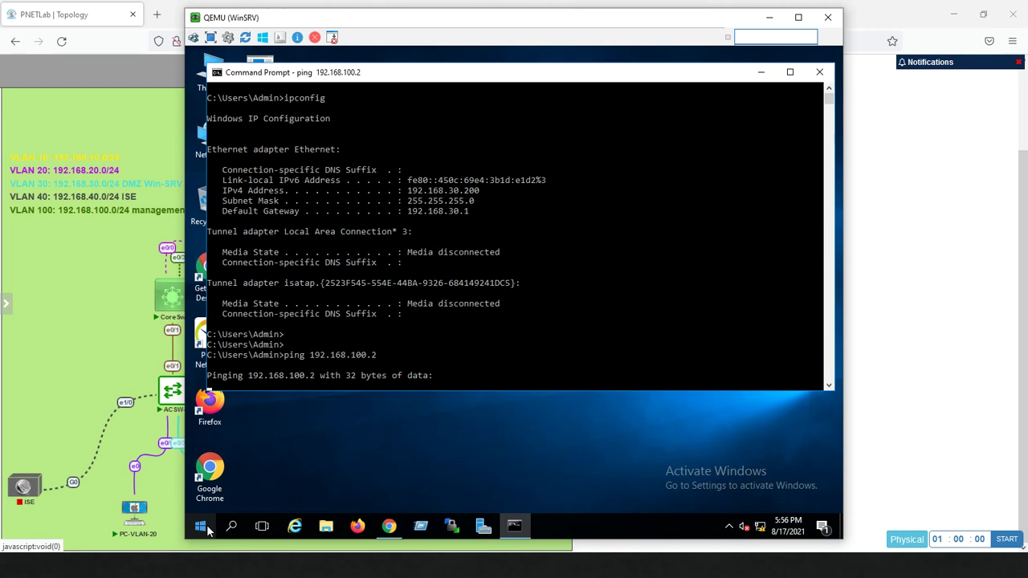
# Leave the WinSRV console and return to the Management PC's FMC access list page
pyautogui.moveTo(3, 434)
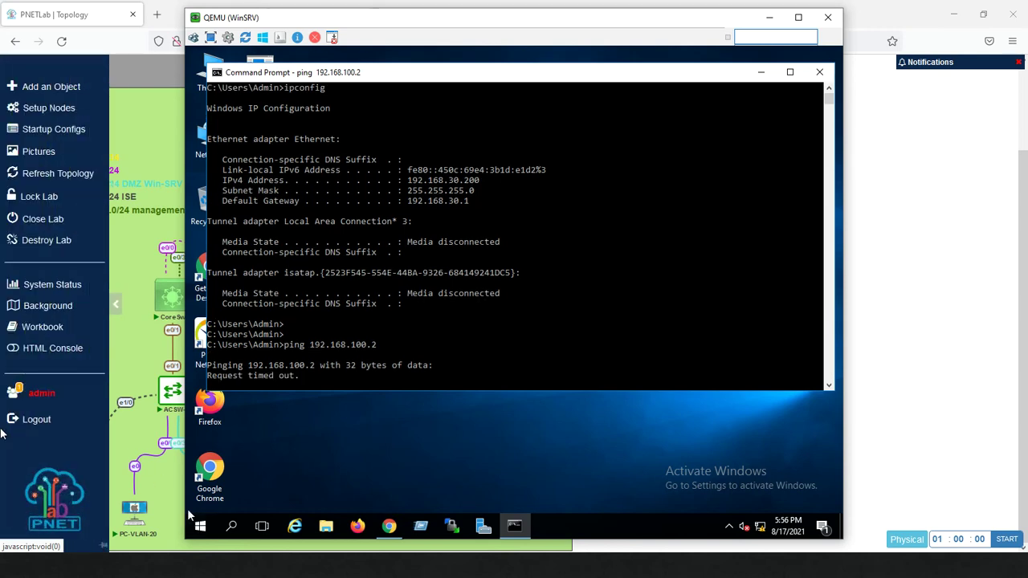
pyautogui.click(104, 349)
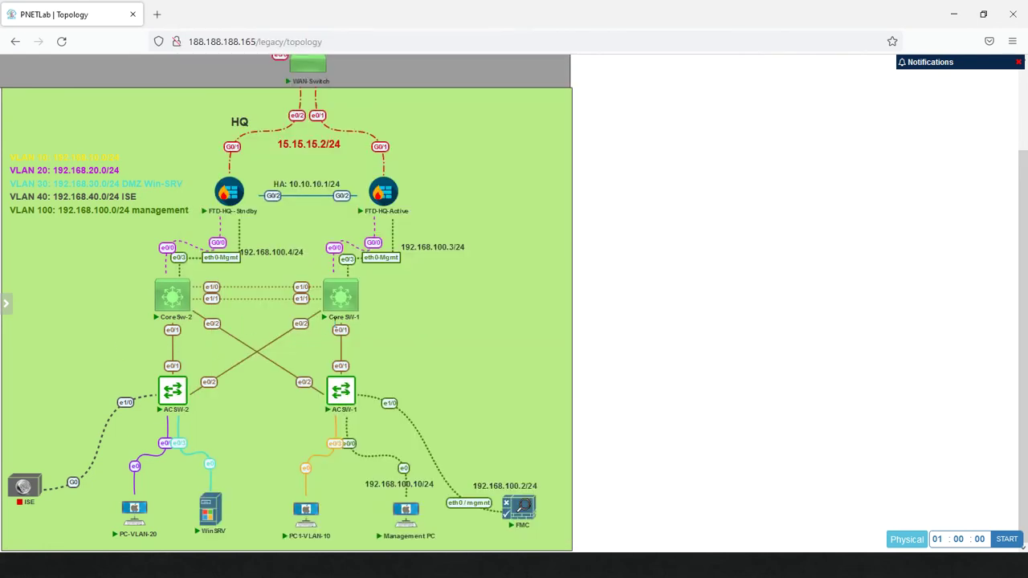
pyautogui.moveTo(352, 310)
pyautogui.moveTo(223, 521)
pyautogui.hotkey('alt', 'Tab')
pyautogui.hotkey('alt', 'Tab')
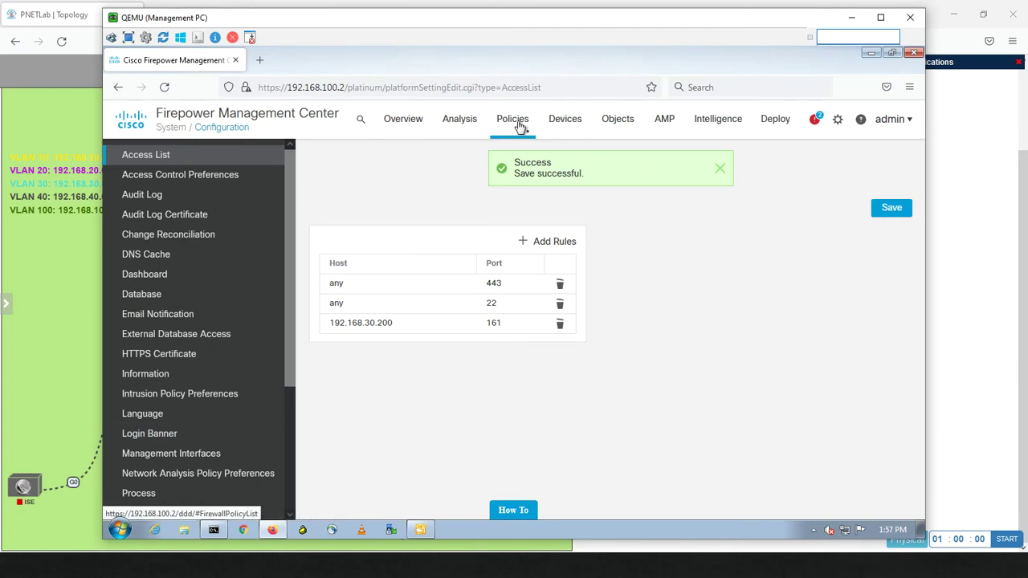
# In Access Control, delete the Test policy and open Default-Policy in the editor
pyautogui.moveTo(518, 129)
pyautogui.click(527, 176)
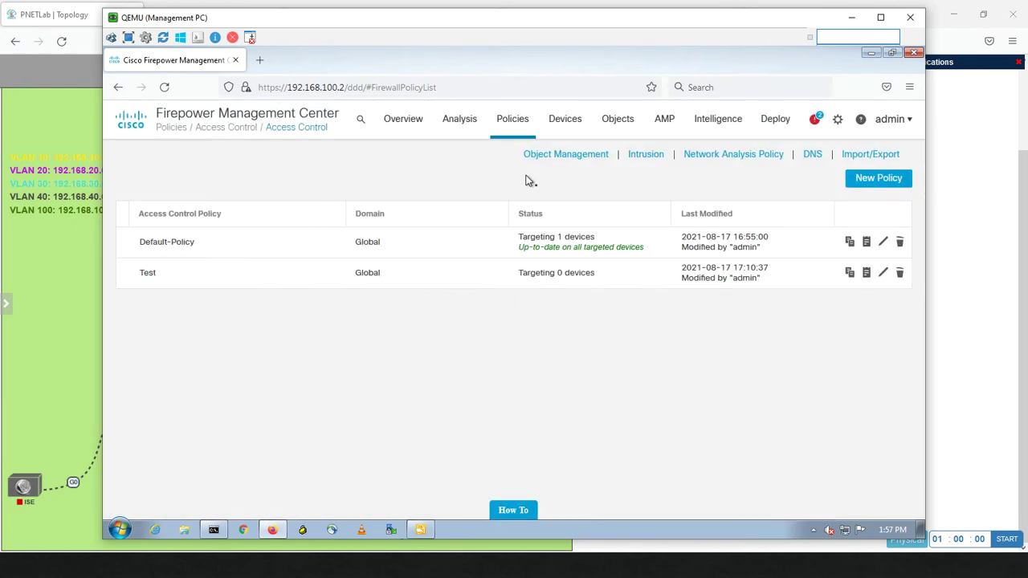
pyautogui.click(900, 273)
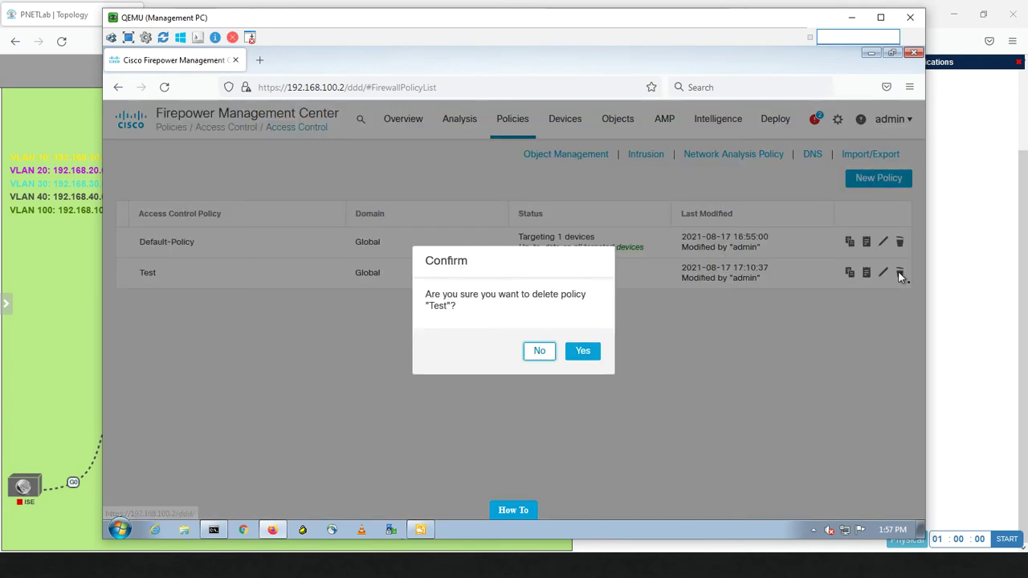
pyautogui.click(586, 352)
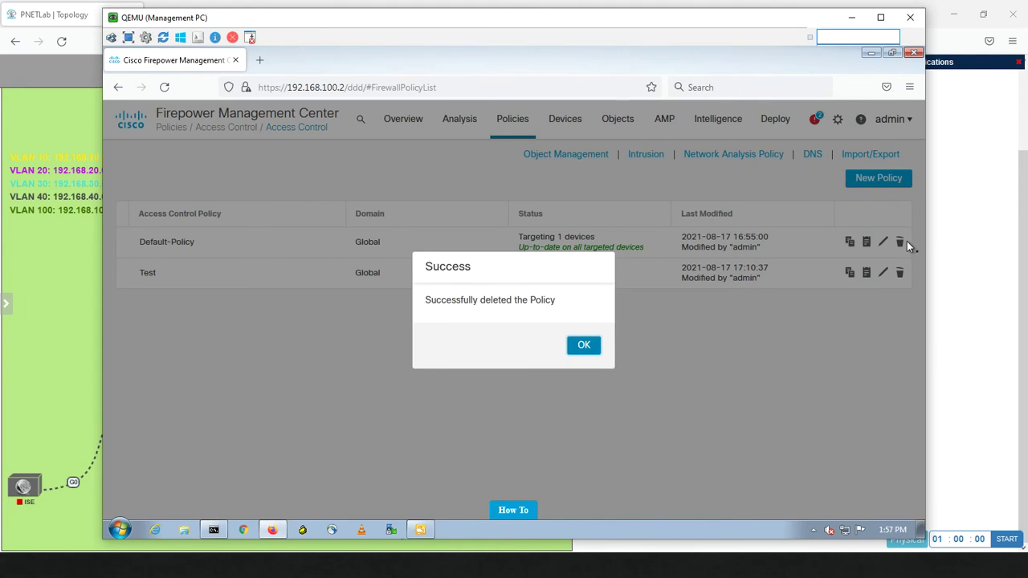
pyautogui.click(585, 346)
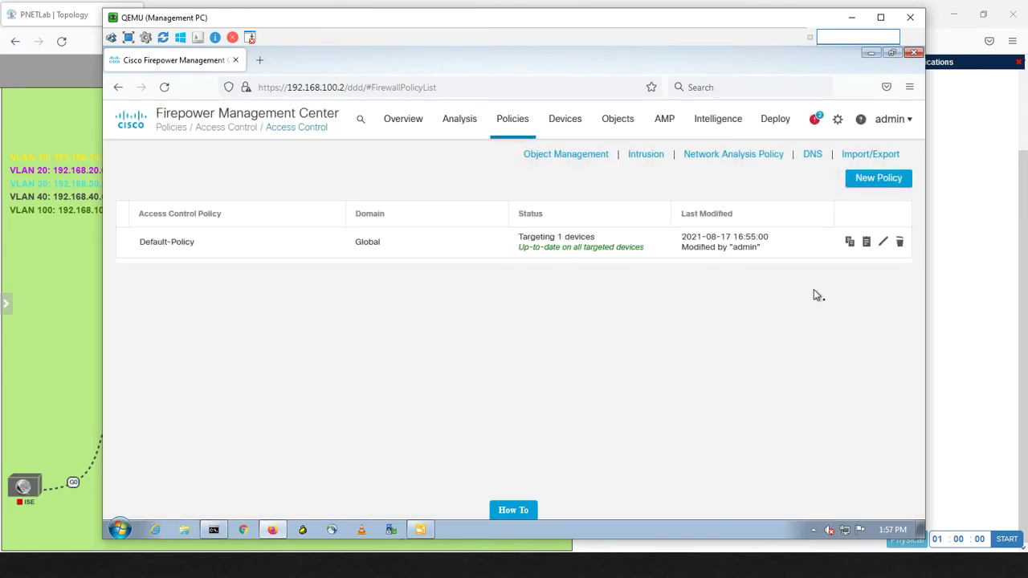
pyautogui.click(883, 243)
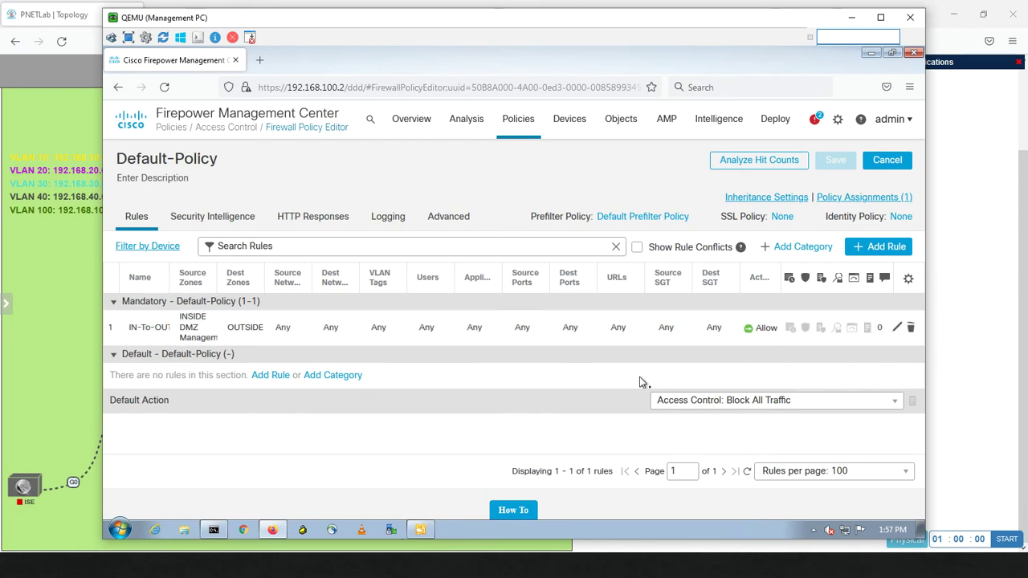
# Create Allow rule DMZ-To-Management with source zone DMZ and destination zone Management
pyautogui.click(865, 251)
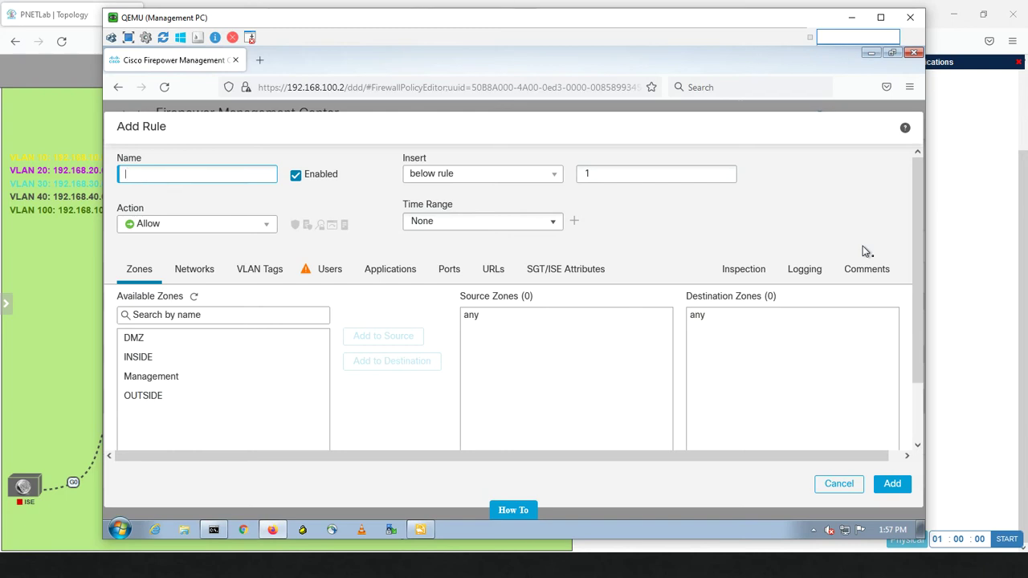
pyautogui.write('DMZ-T')
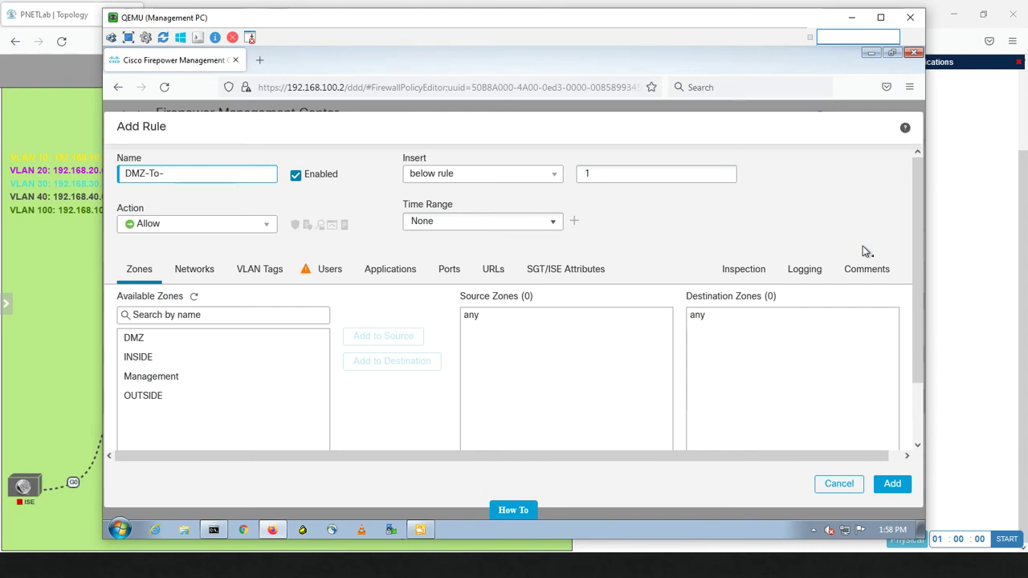
pyautogui.write('o-Managem')
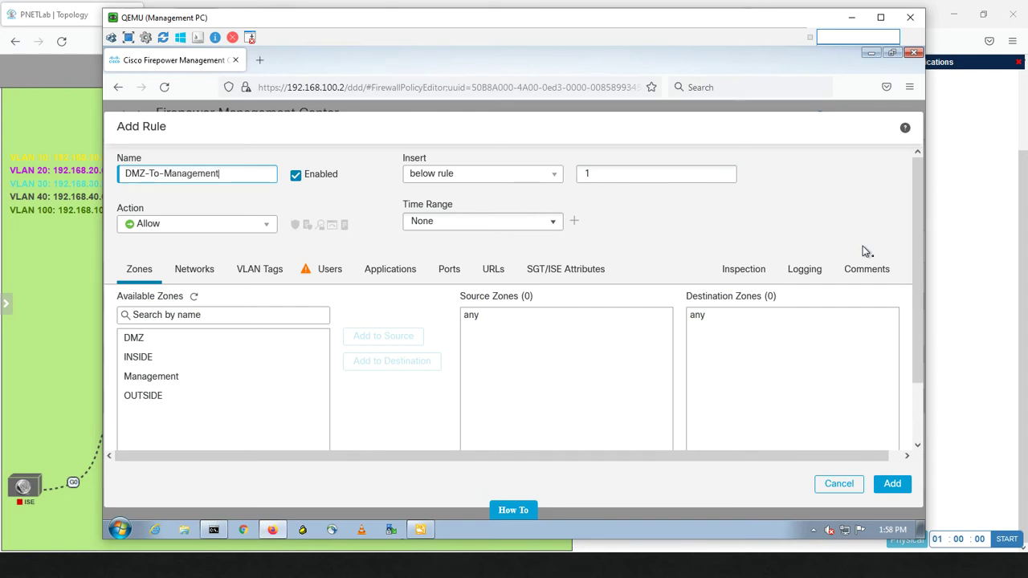
pyautogui.write('ent')
pyautogui.click(145, 358)
pyautogui.click(147, 341)
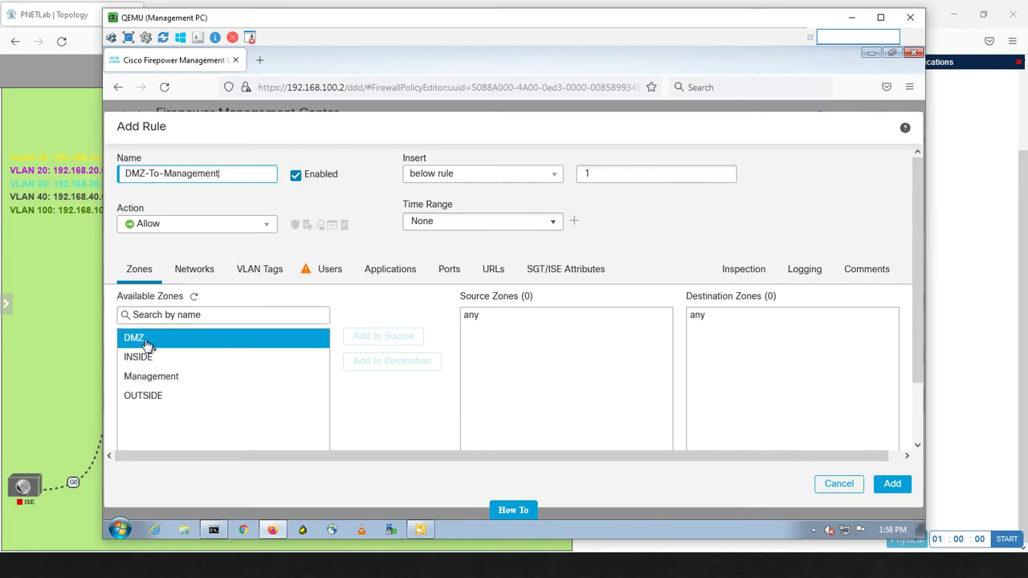
pyautogui.click(371, 337)
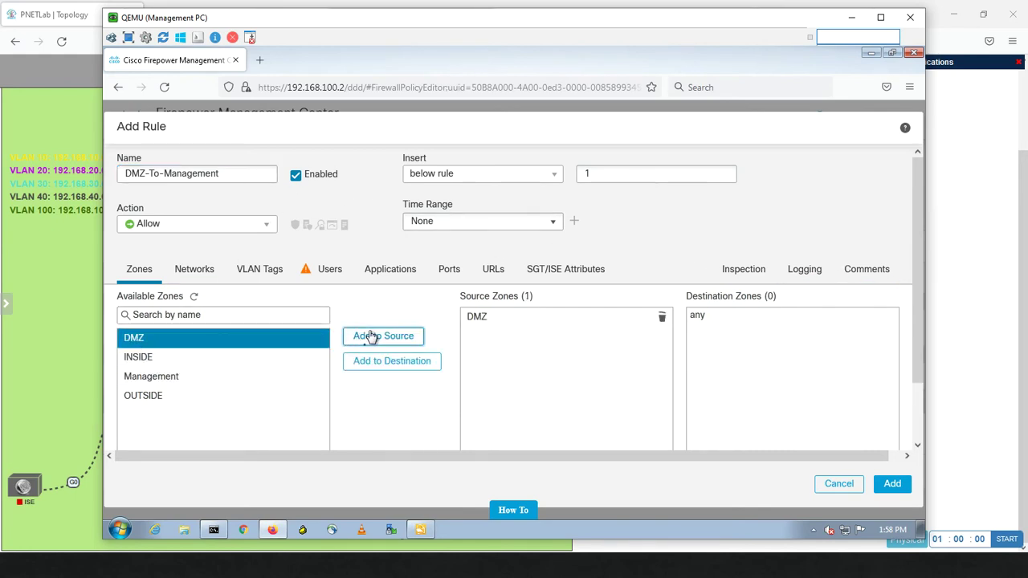
pyautogui.click(182, 378)
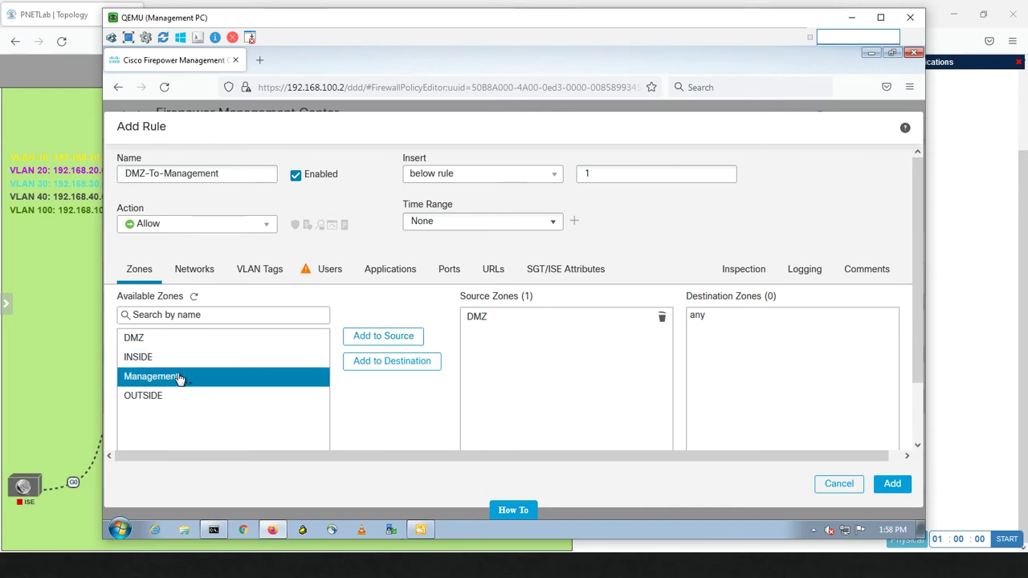
pyautogui.click(366, 364)
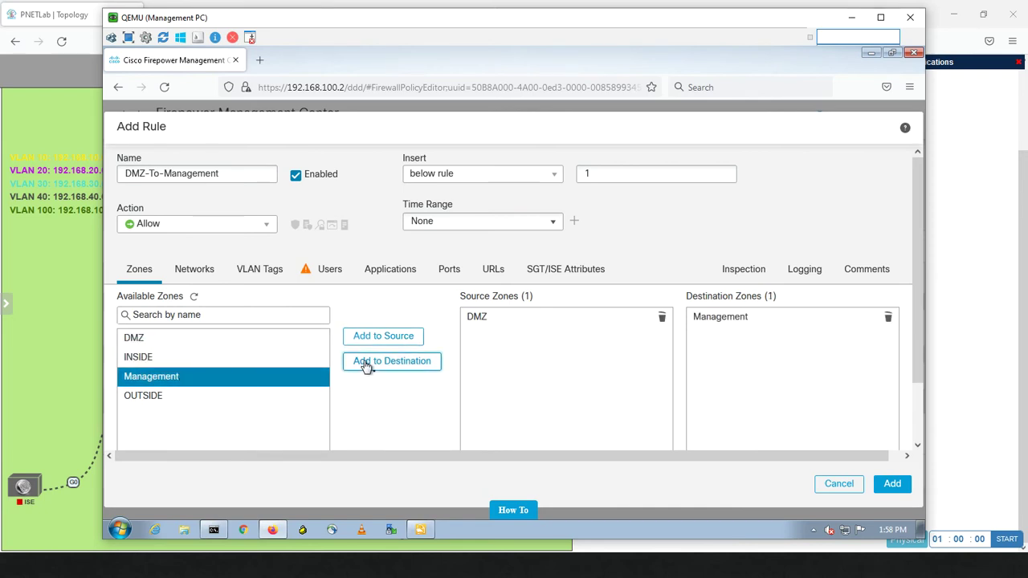
pyautogui.click(890, 484)
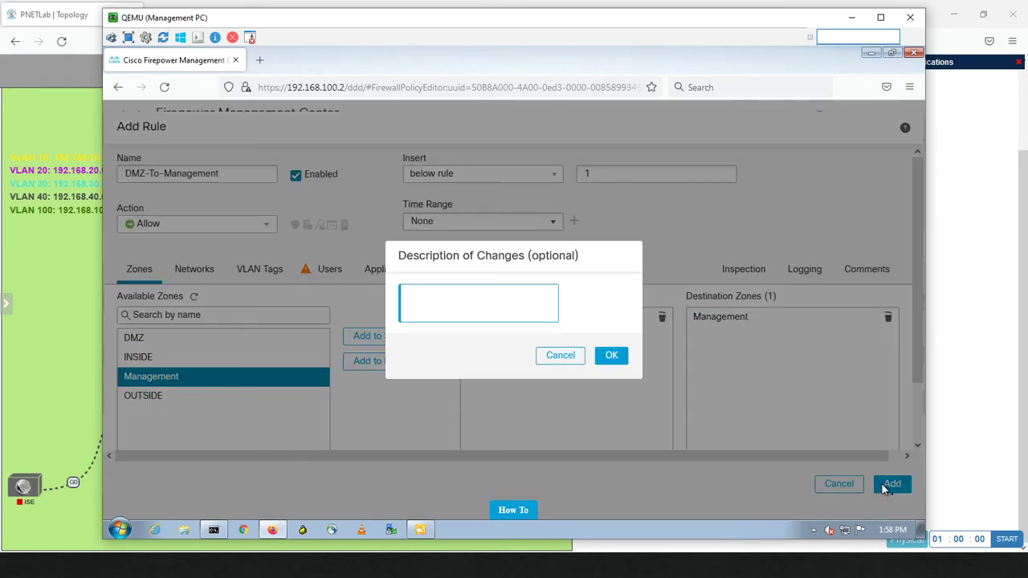
pyautogui.click(609, 356)
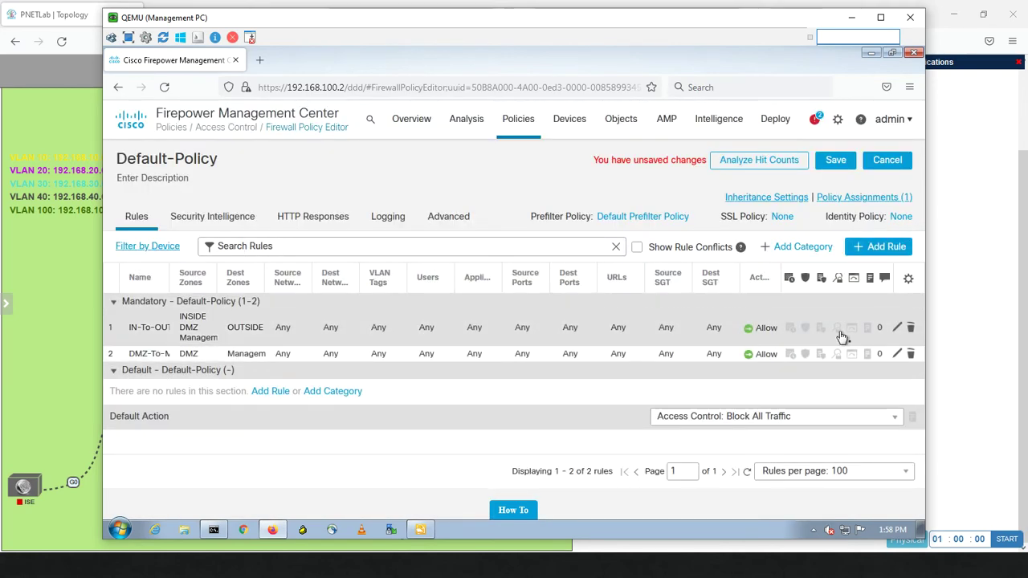
# Start a new access rule with Management as source zone and DMZ as destination zone
pyautogui.click(881, 247)
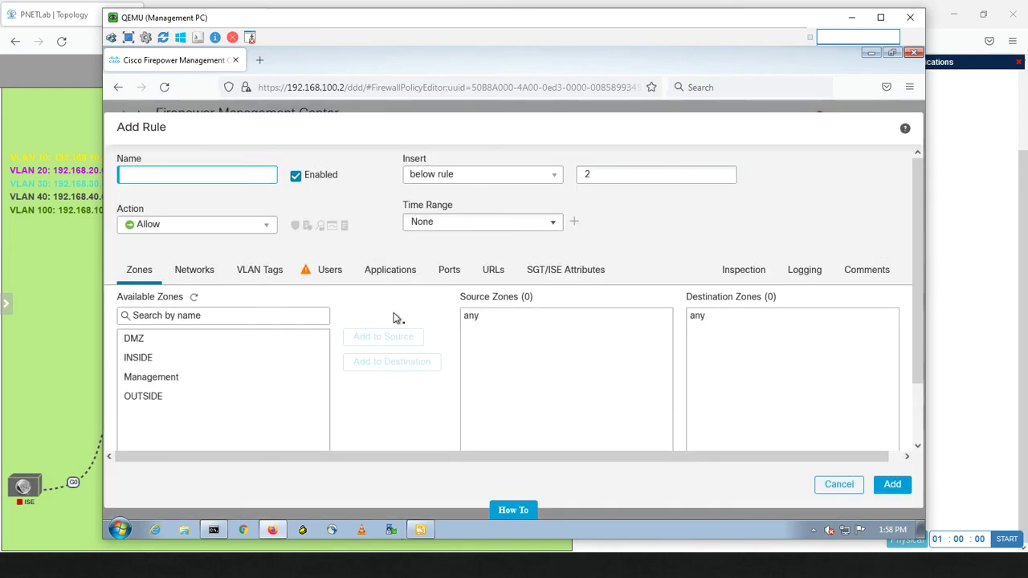
pyautogui.click(231, 334)
pyautogui.click(174, 379)
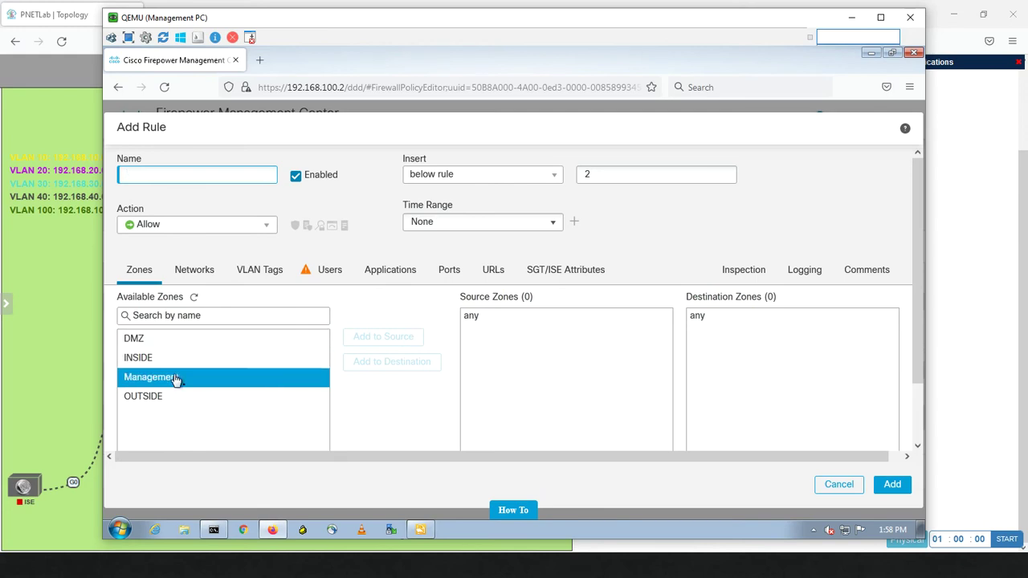
pyautogui.click(372, 339)
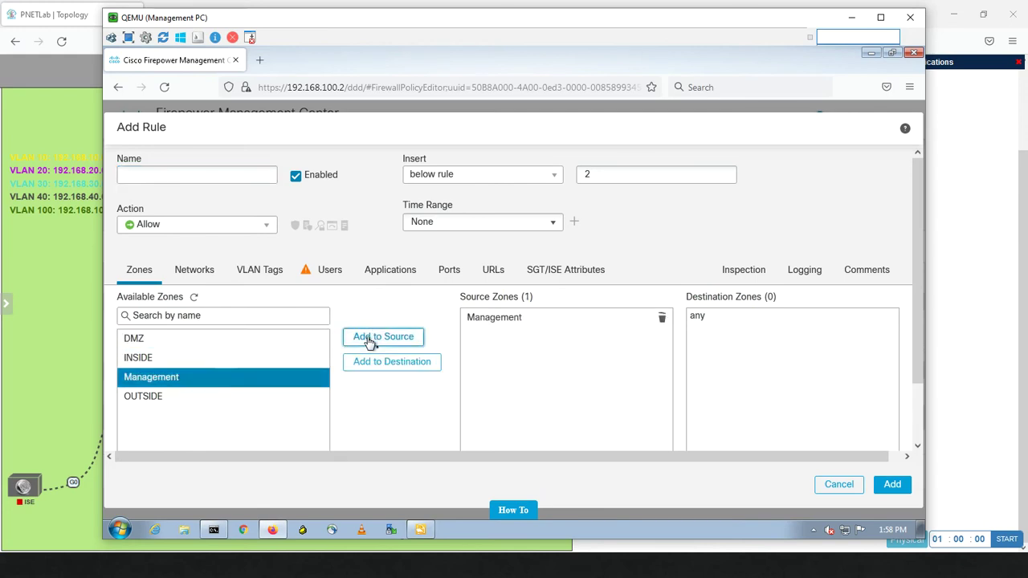
pyautogui.click(174, 344)
pyautogui.click(374, 367)
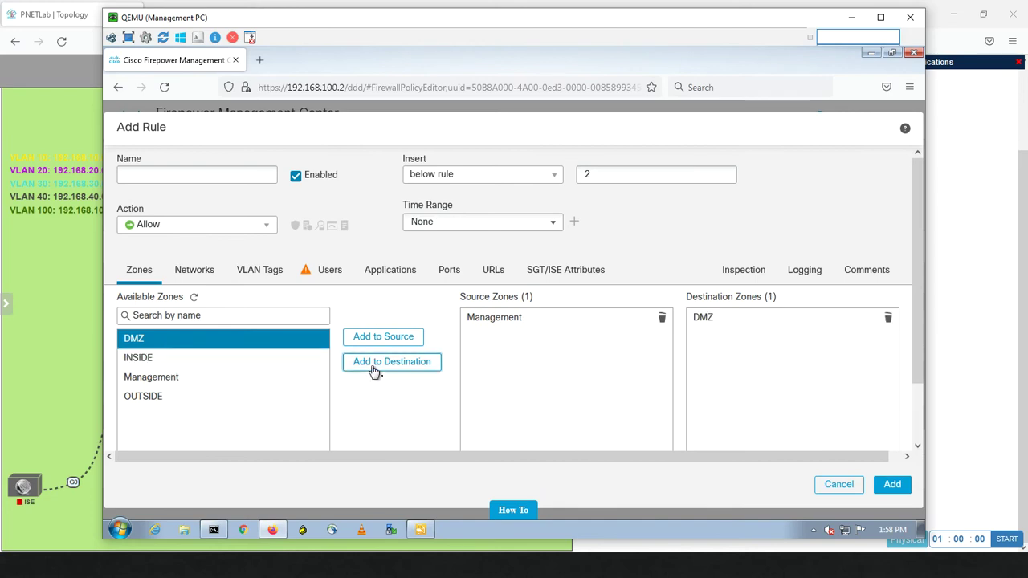
# Name the rule Management-To-DMZ, add it without a description, and save Default-Policy
pyautogui.click(216, 176)
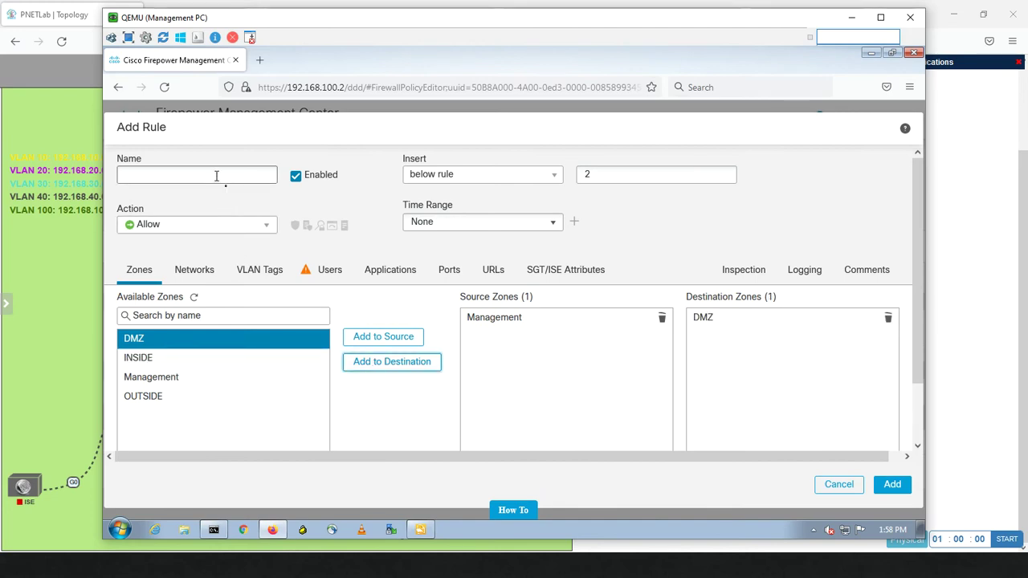
pyautogui.write('Mana')
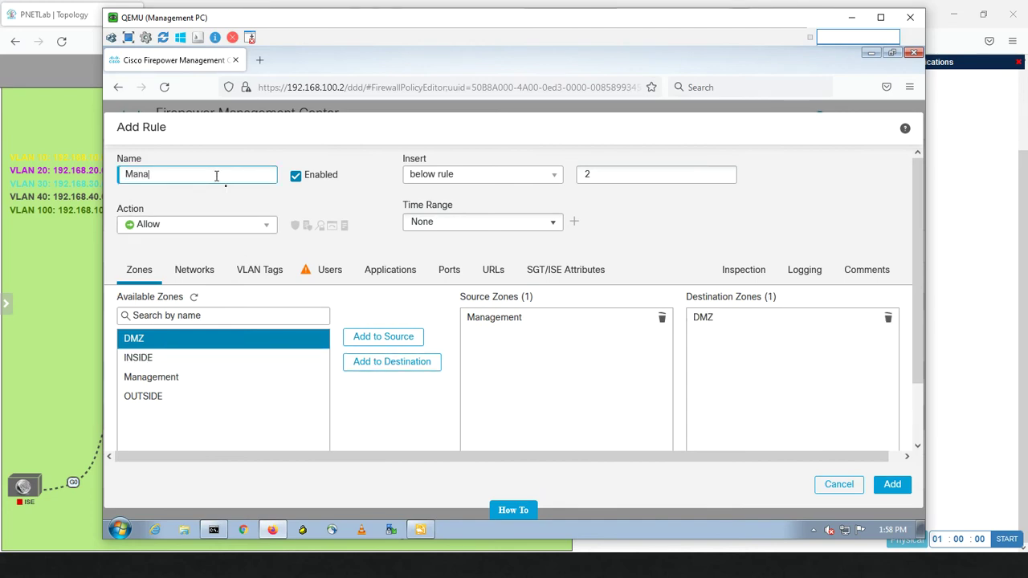
pyautogui.write('gement-To-DMZ')
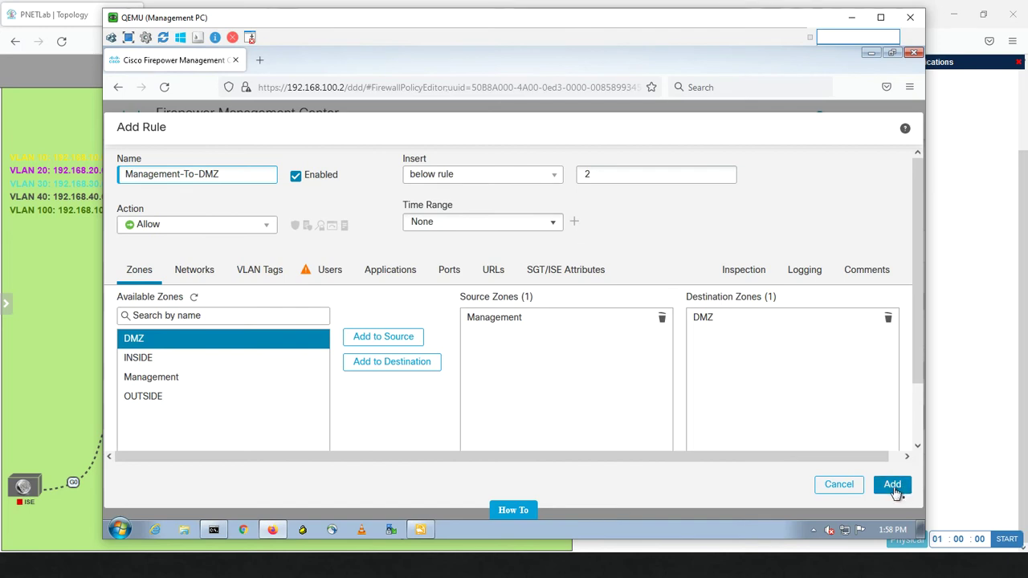
pyautogui.click(207, 274)
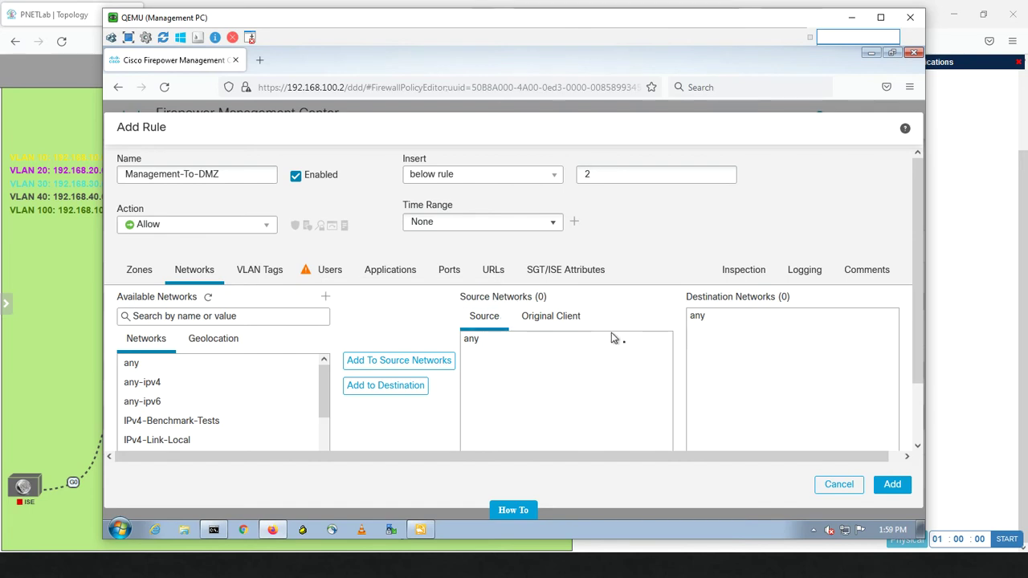
pyautogui.click(891, 484)
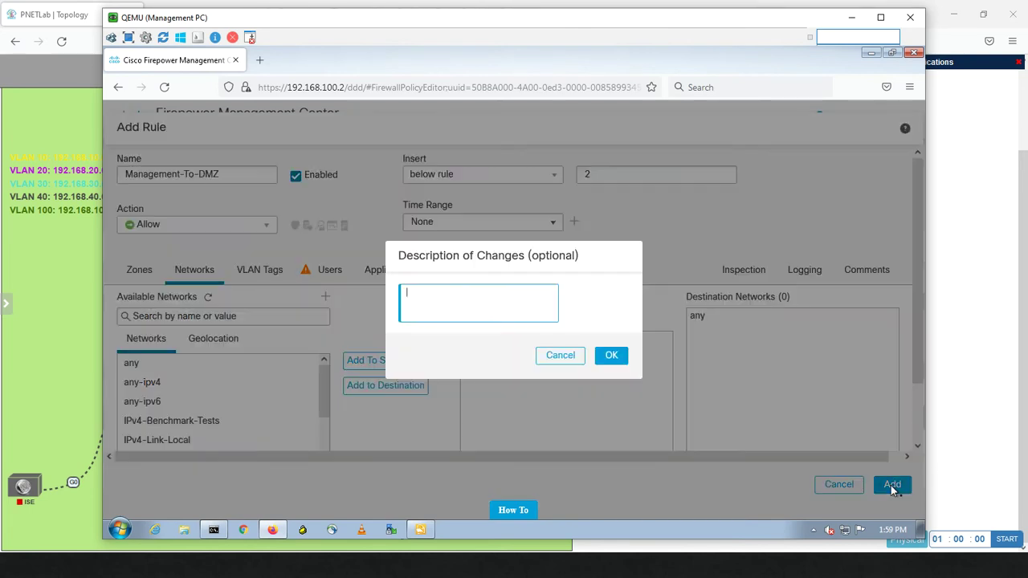
pyautogui.click(613, 354)
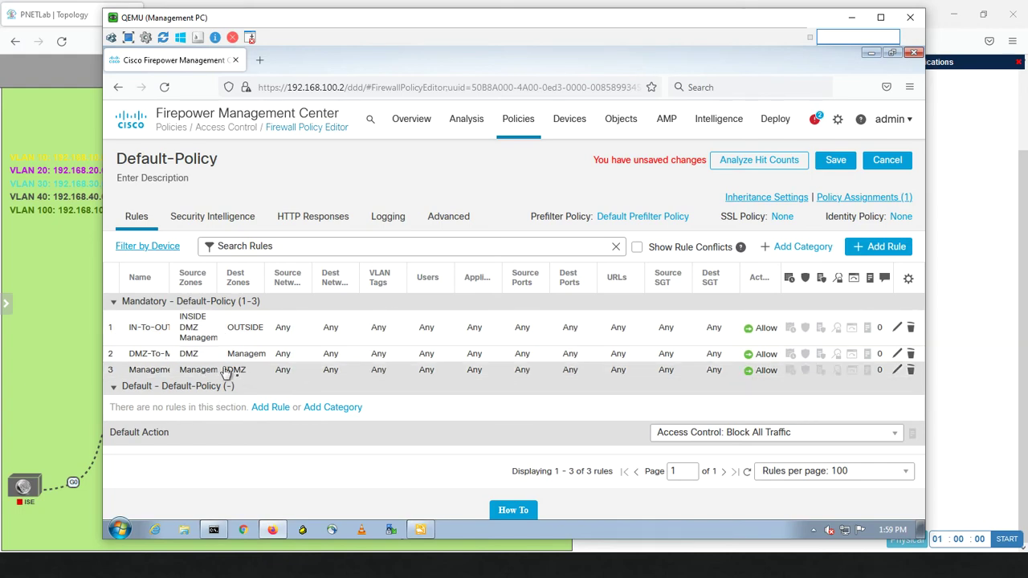
pyautogui.click(827, 161)
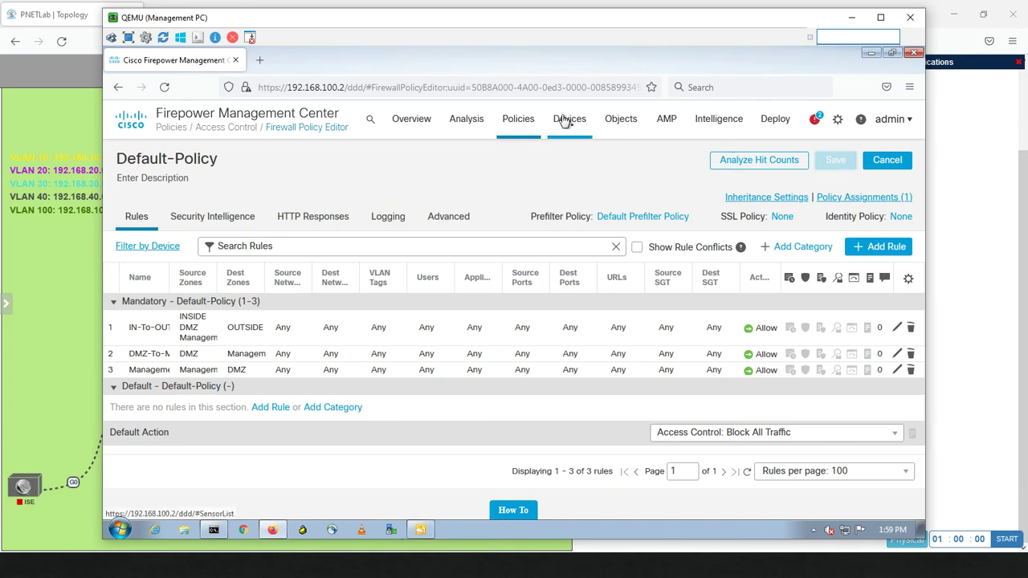
# Open the DEFAULT-NAT policy for editing
pyautogui.moveTo(565, 120)
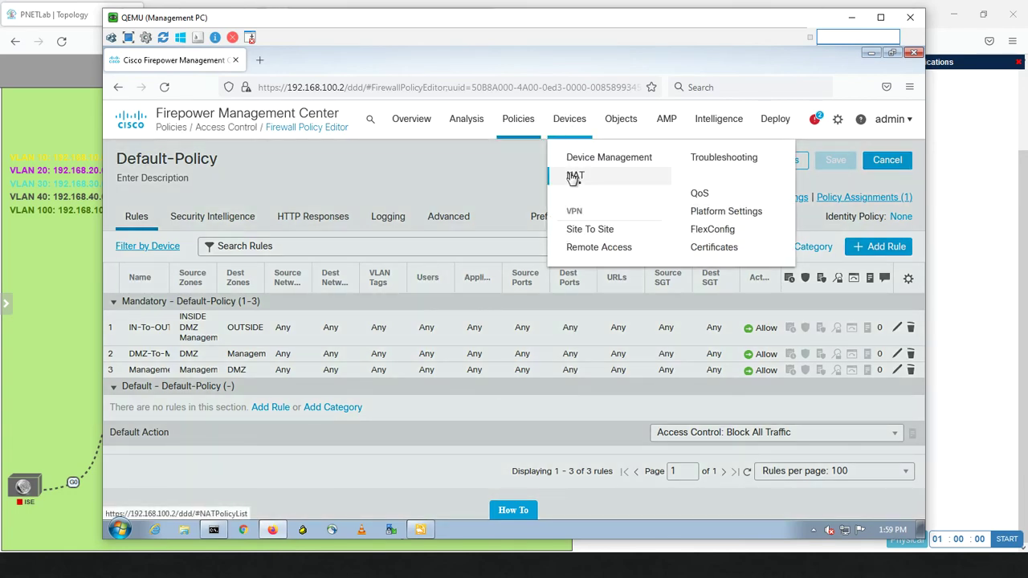
pyautogui.click(574, 176)
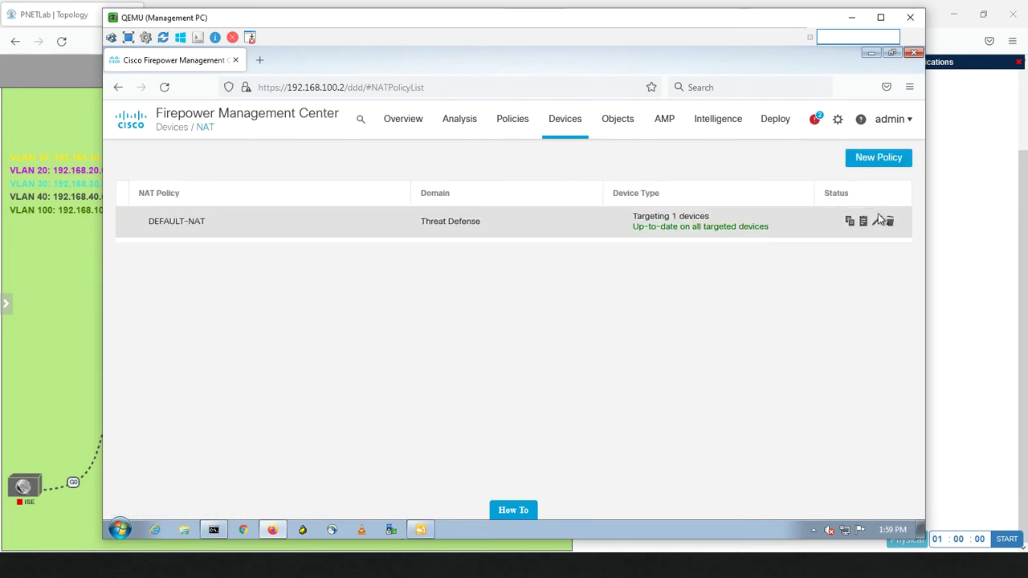
pyautogui.click(878, 222)
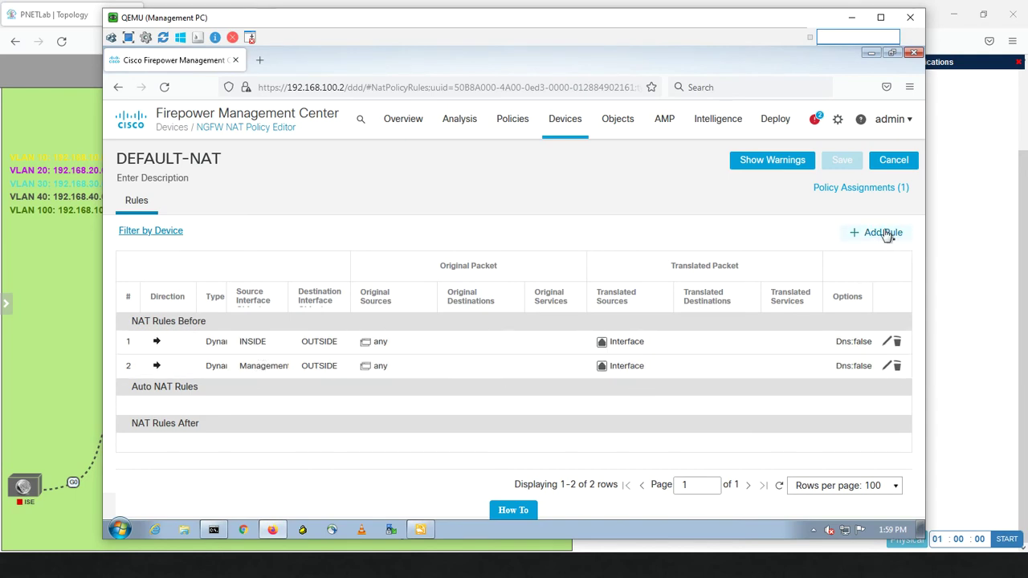
# Create a dynamic NAT rule with DMZ as source interface and OUTSIDE as destination interface
pyautogui.click(883, 233)
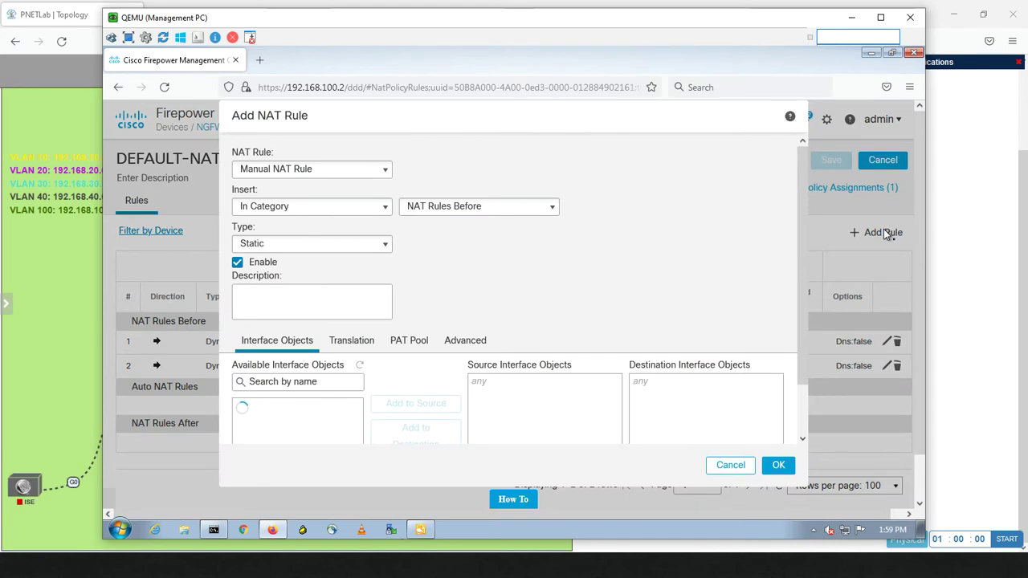
pyautogui.click(307, 246)
pyautogui.click(277, 276)
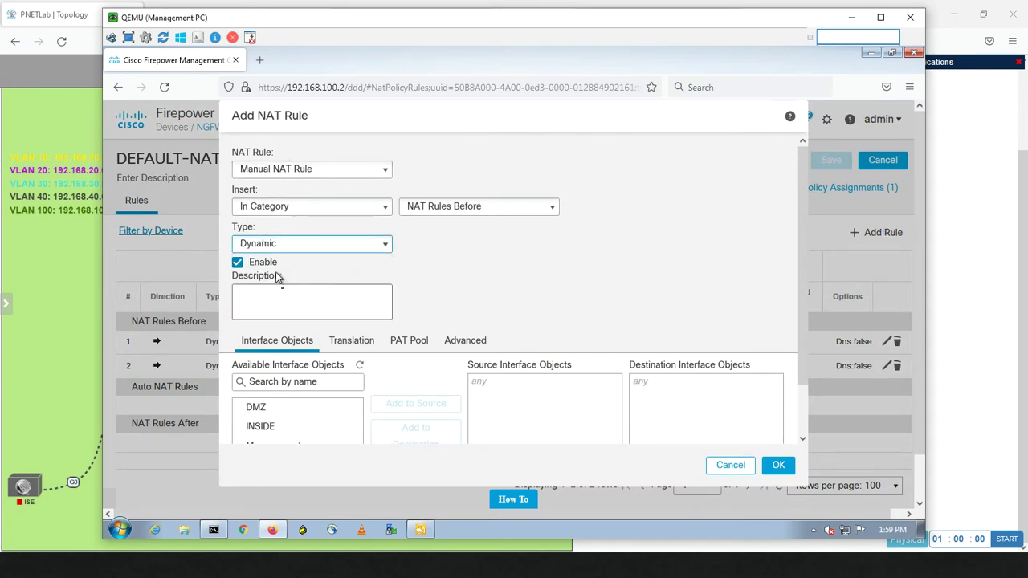
pyautogui.click(273, 411)
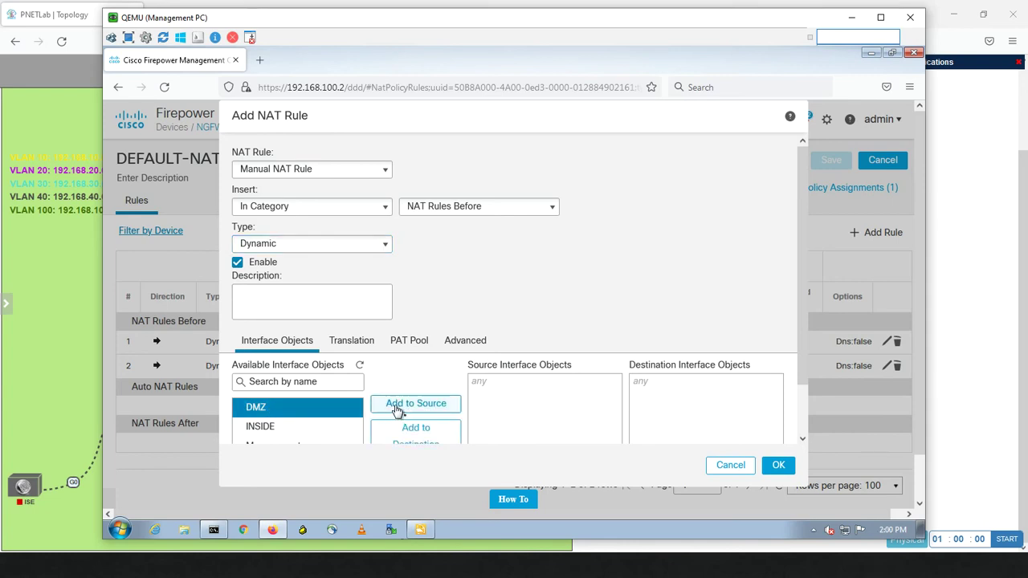
pyautogui.click(396, 408)
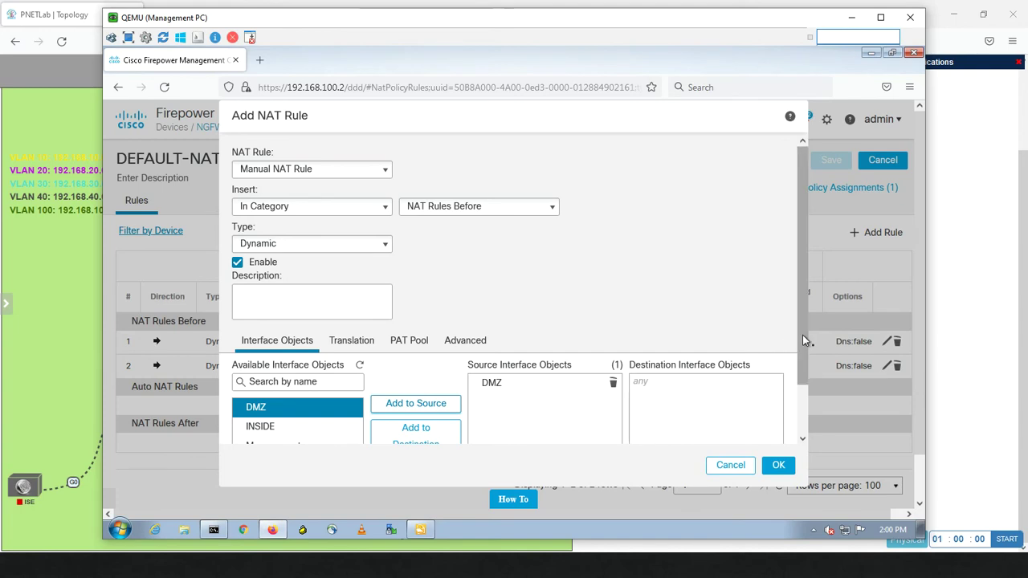
pyautogui.scroll(-2, 795, 362)
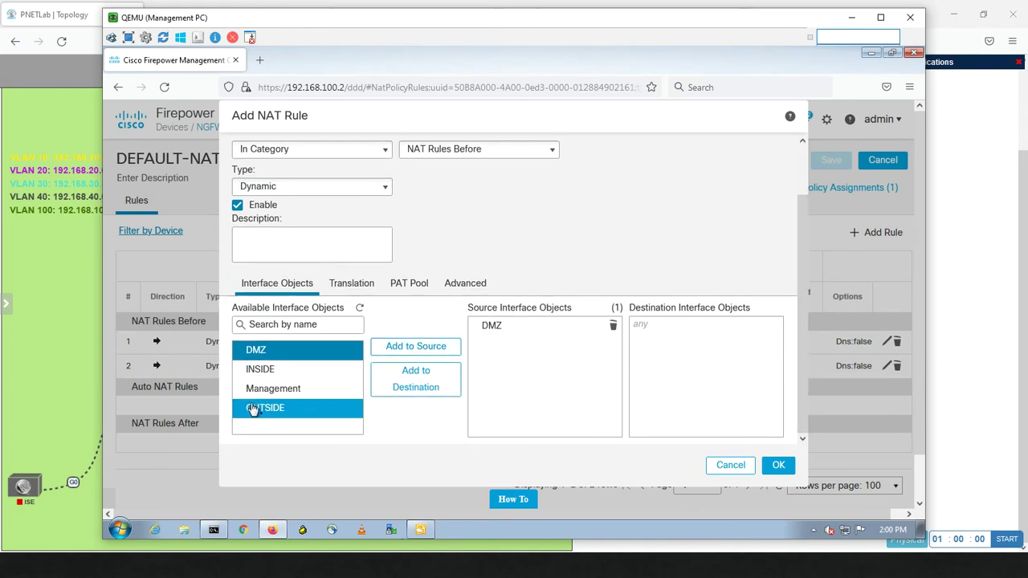
pyautogui.click(252, 410)
pyautogui.click(408, 390)
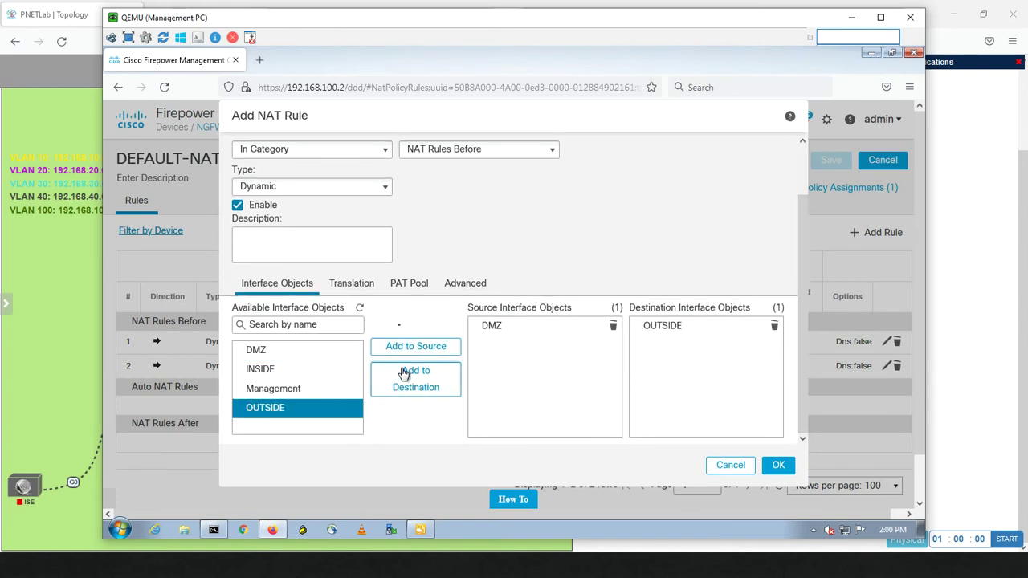
# Translate original source any to the destination interface IP and save the NAT rule
pyautogui.click(361, 285)
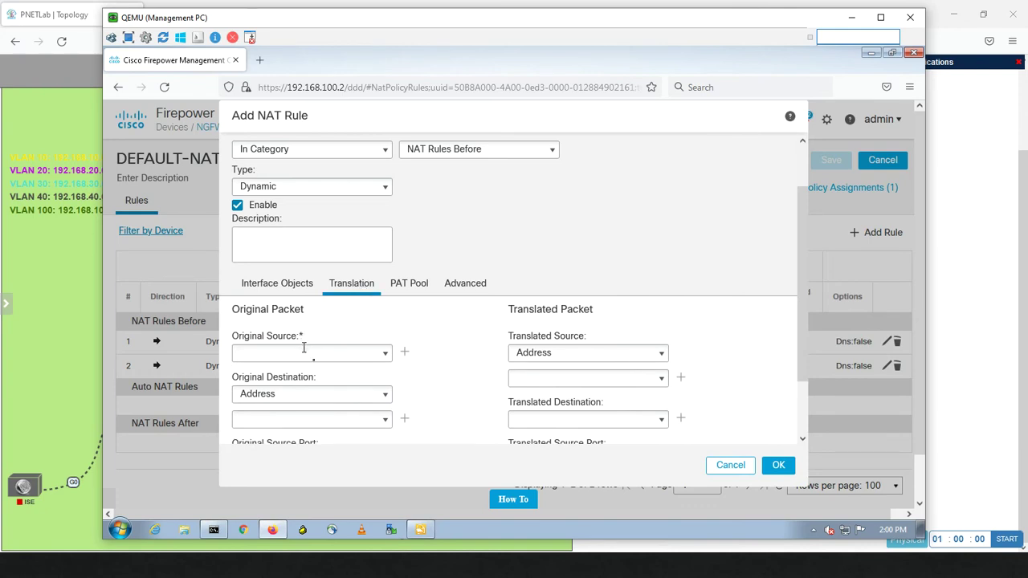
pyautogui.click(387, 357)
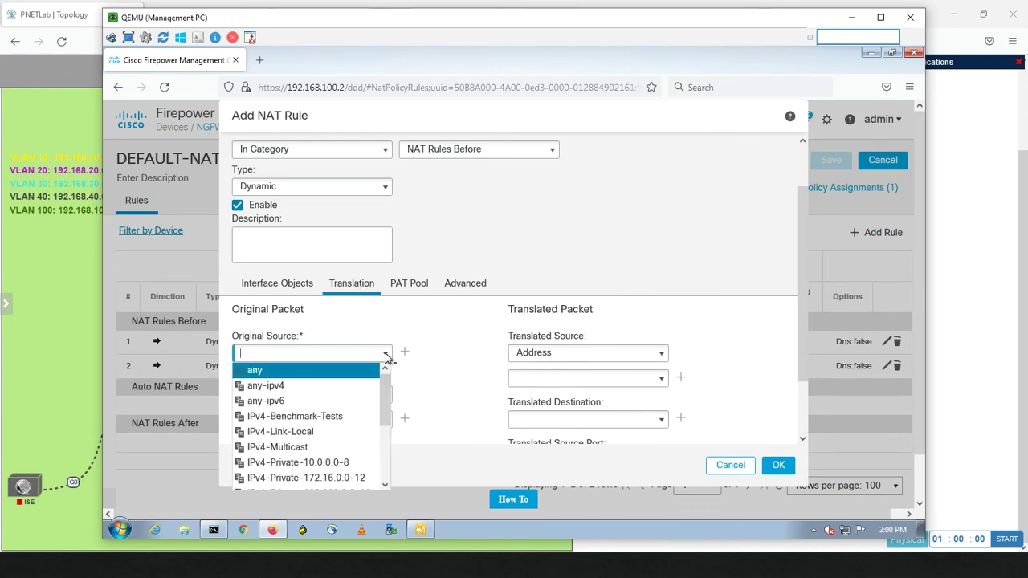
pyautogui.click(321, 372)
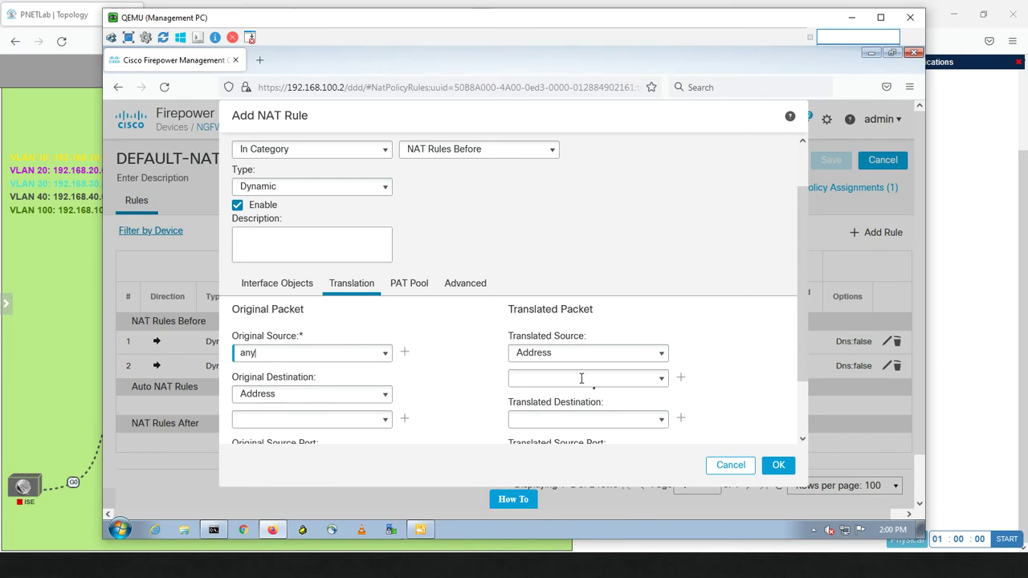
pyautogui.click(663, 355)
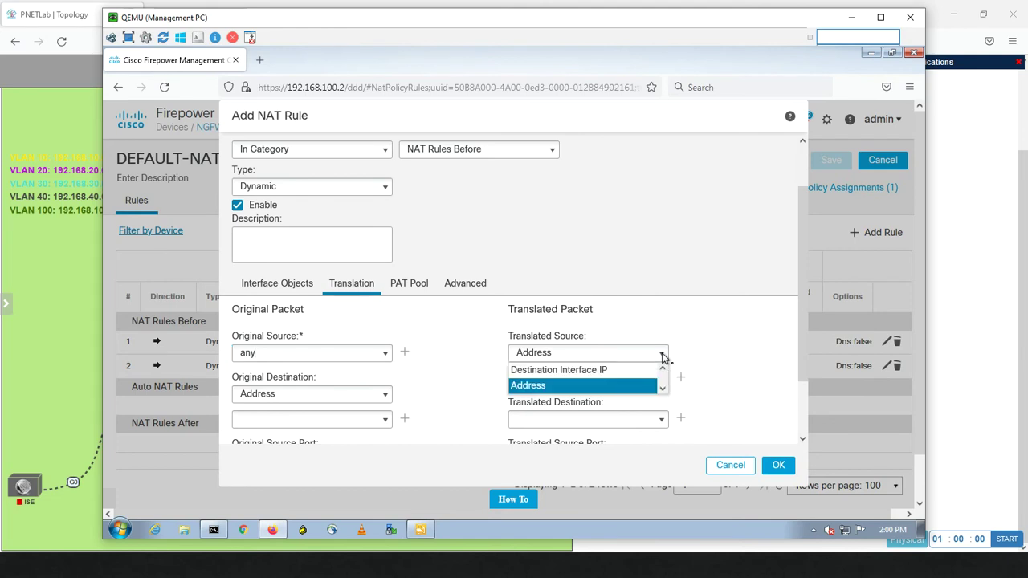
pyautogui.click(617, 372)
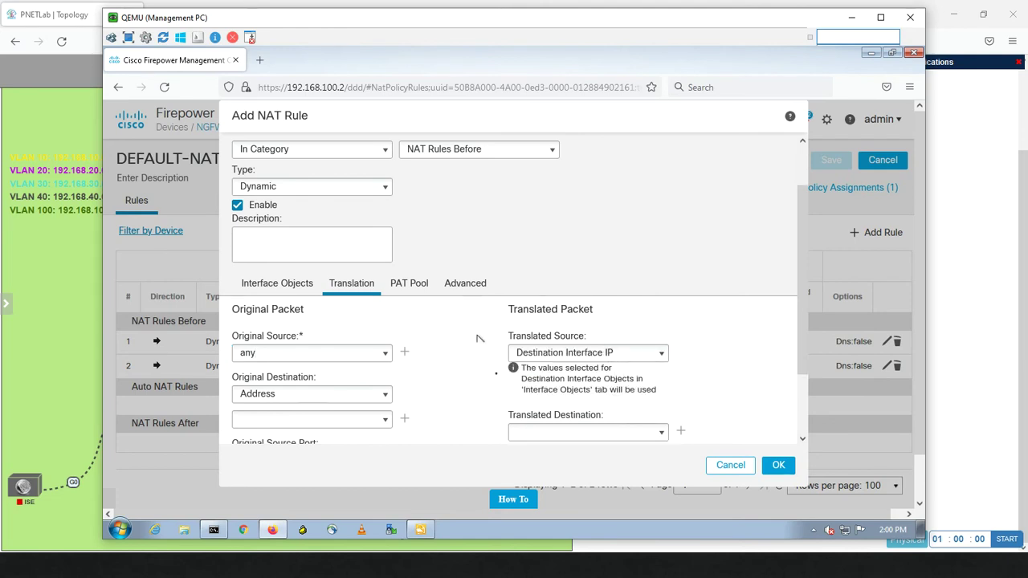
pyautogui.scroll(-2, 806, 350)
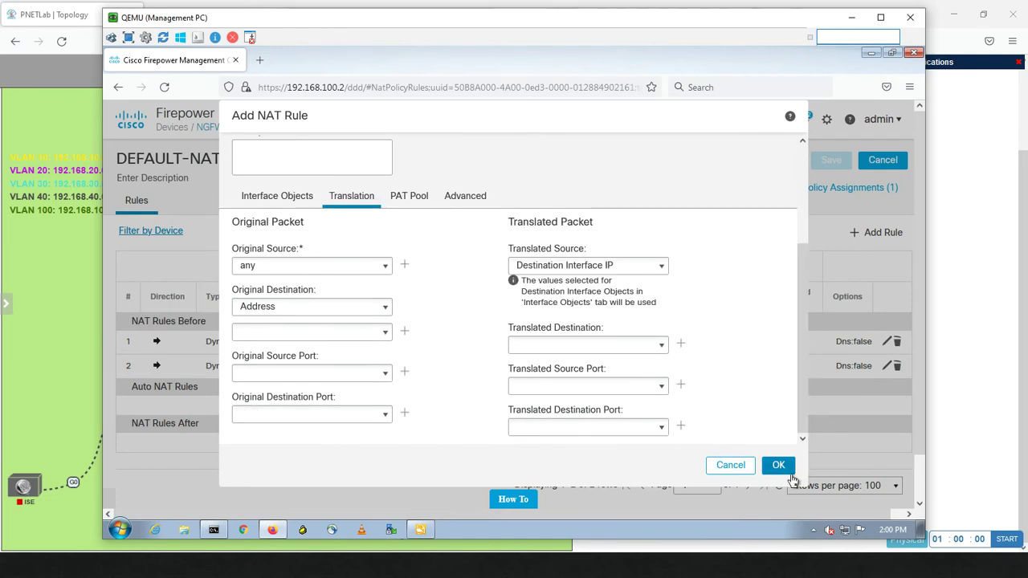
pyautogui.click(778, 465)
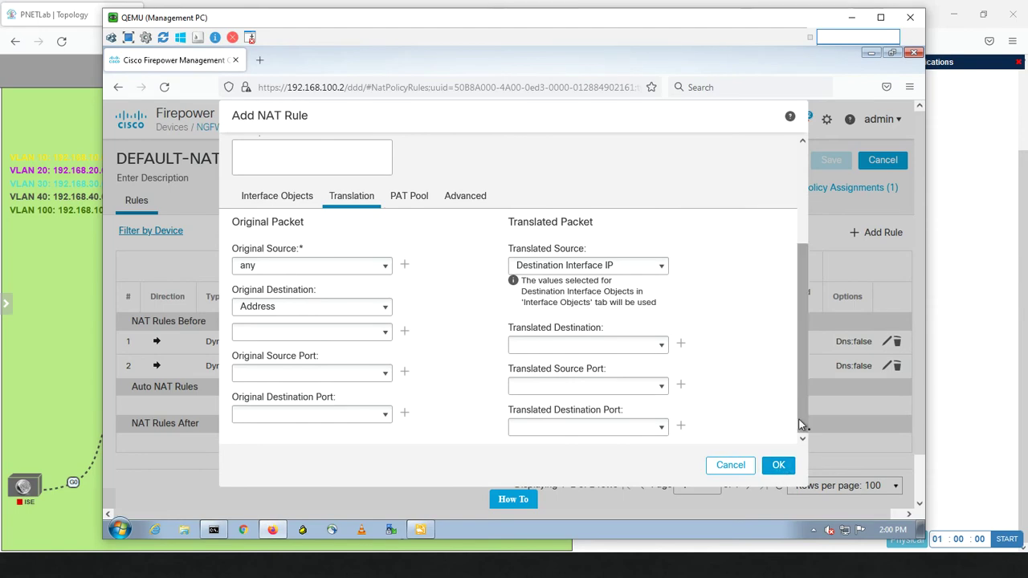
pyautogui.scroll(3, 780, 294)
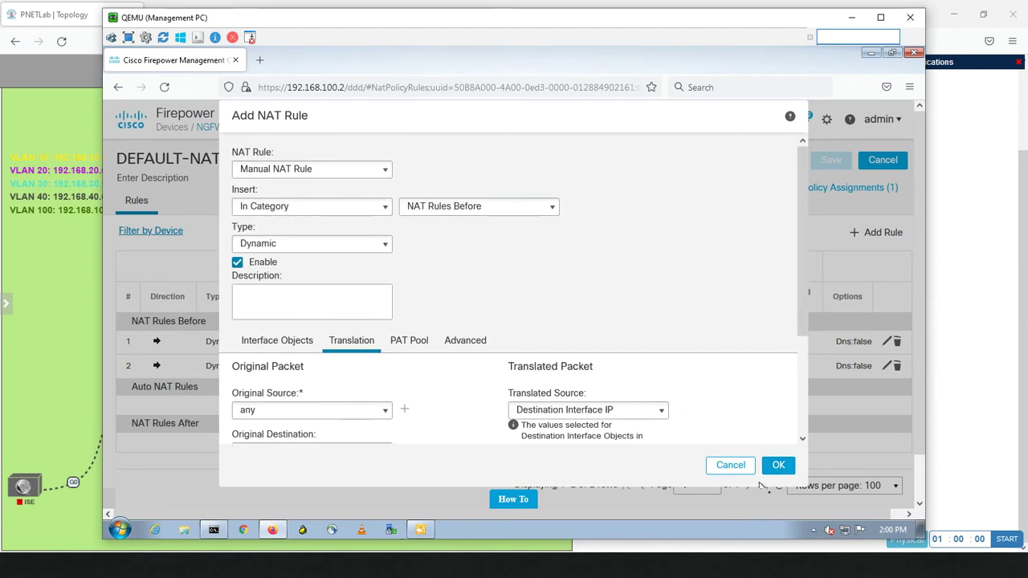
pyautogui.click(773, 469)
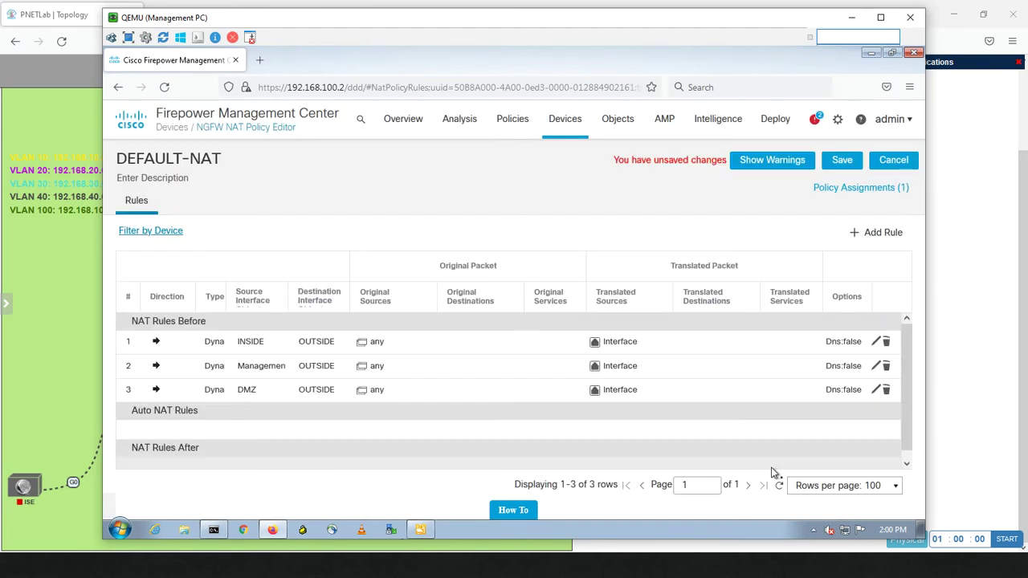
# Save DEFAULT-NAT, then deploy the pending changes to all devices, including HQ-HA
pyautogui.click(837, 162)
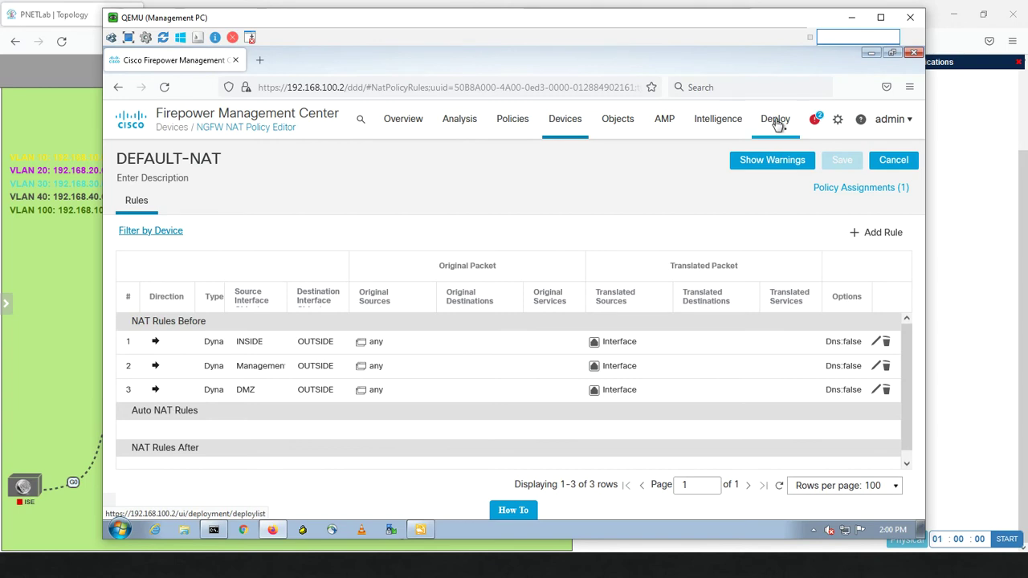
pyautogui.moveTo(773, 122)
pyautogui.click(778, 157)
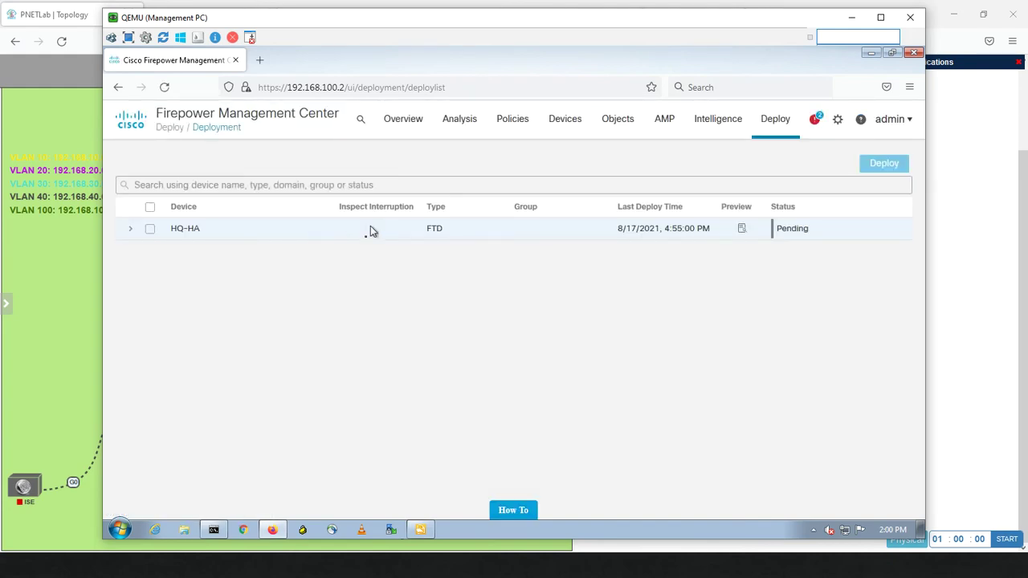
pyautogui.click(151, 208)
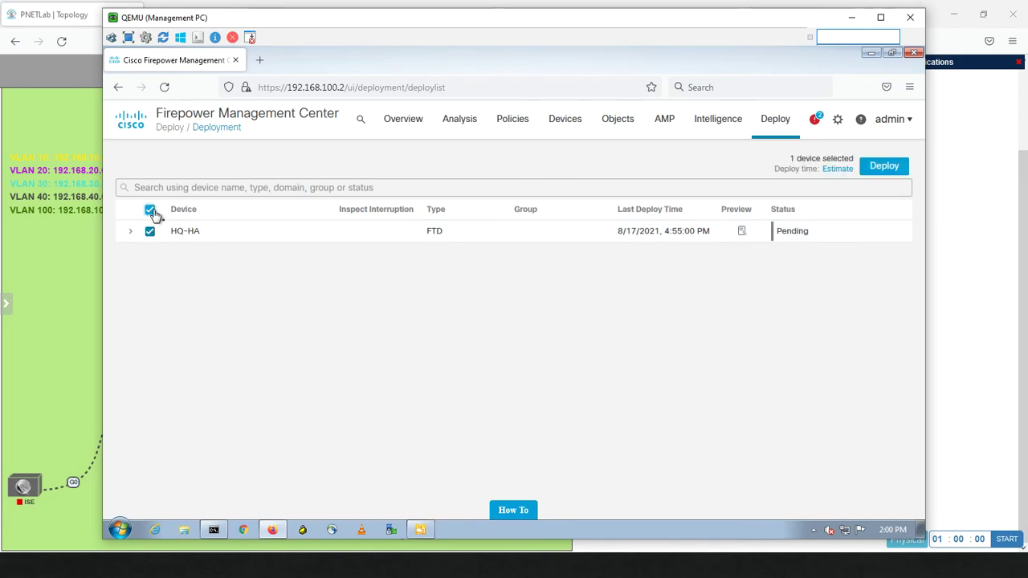
pyautogui.click(872, 175)
pyautogui.click(604, 350)
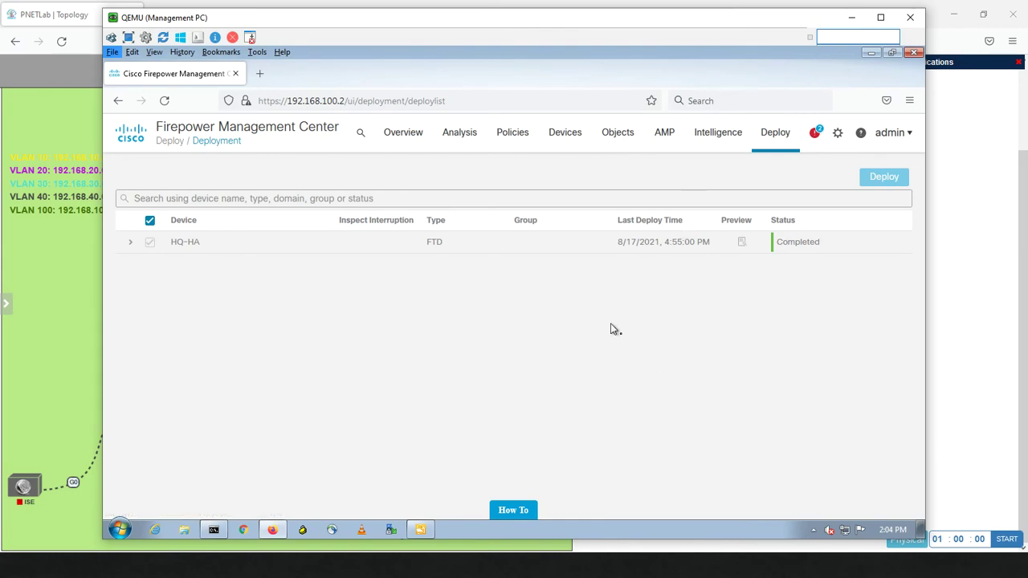
# On the WinSRV console, dismiss the updates-available prompt and close the Windows update settings
pyautogui.hotkey('alt', 'Tab')
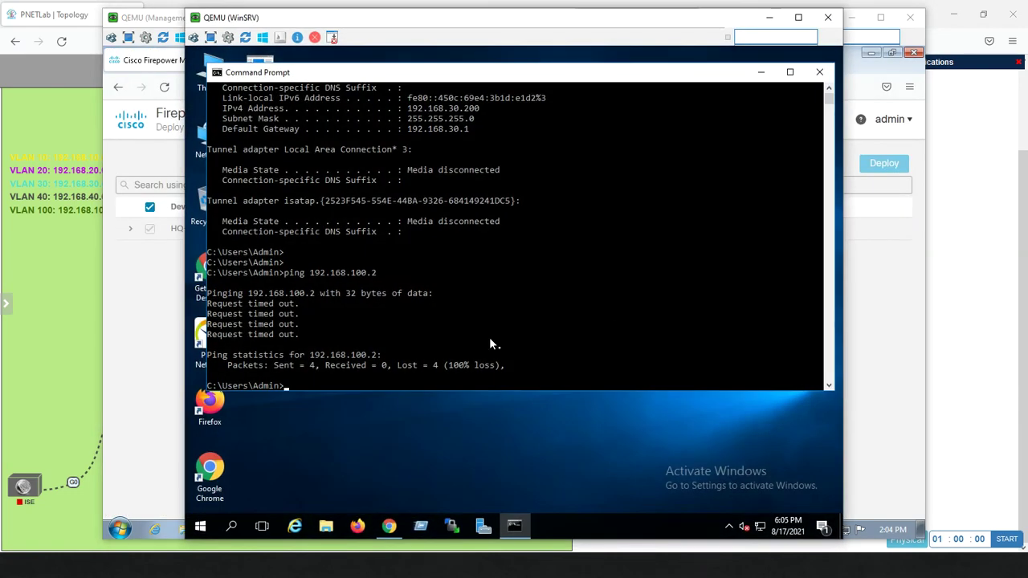
pyautogui.write('ipconfig')
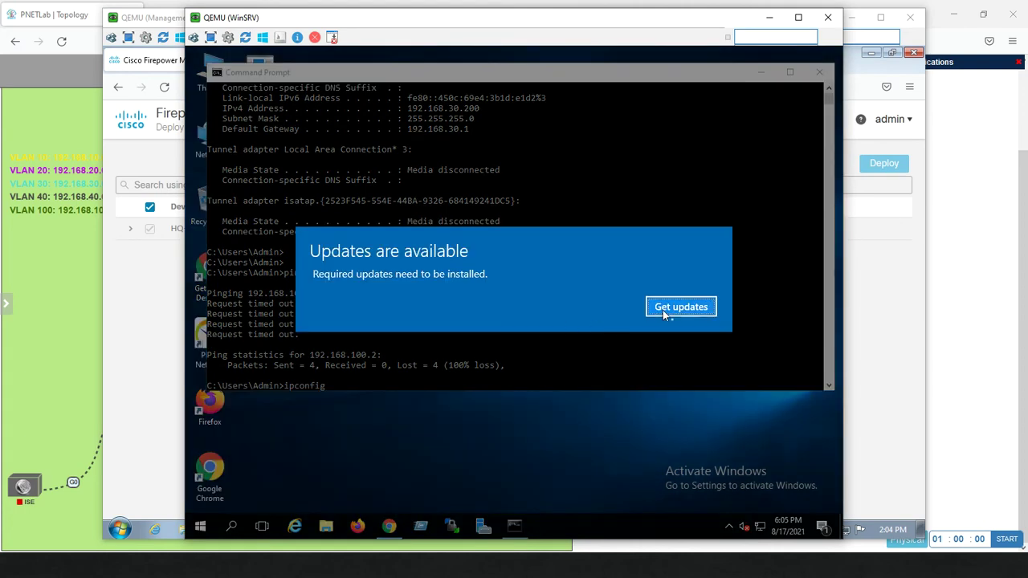
pyautogui.click(662, 310)
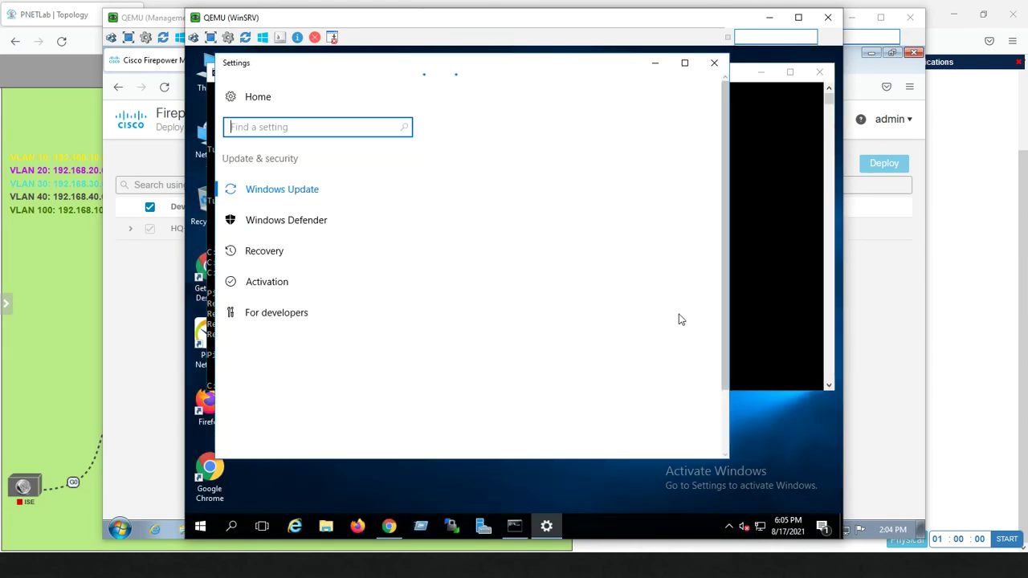
pyautogui.click(715, 63)
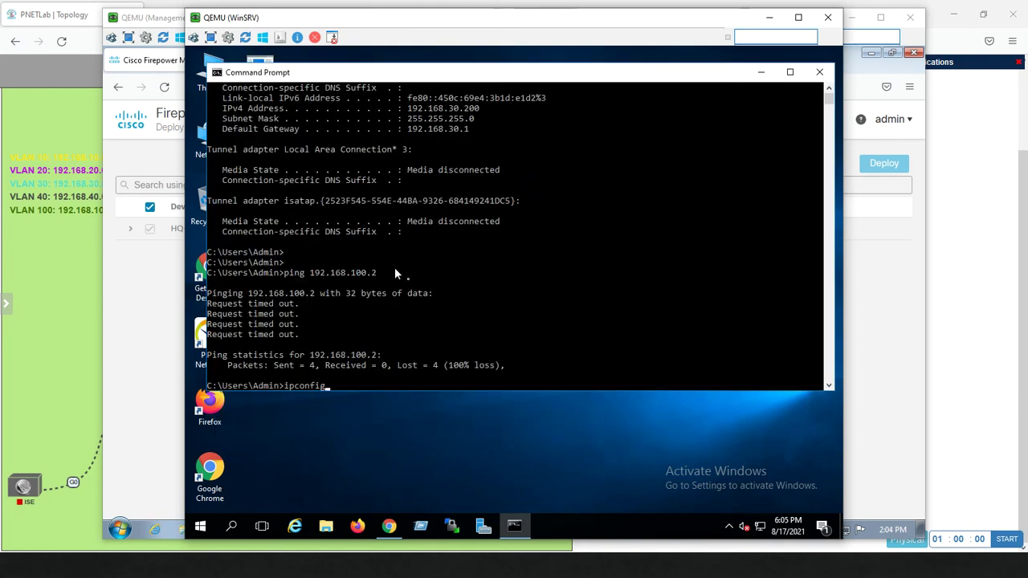
# Ping 192.168.100.2 and 8.8.8.8 from WinSRV, then return to the management PC
pyautogui.press('BackSpace')
pyautogui.press('BackSpace')
pyautogui.press('BackSpace')
pyautogui.press('BackSpace')
pyautogui.press('BackSpace')
pyautogui.press('BackSpace')
pyautogui.press('BackSpace')
pyautogui.press('BackSpace')
pyautogui.write('ping 192.168.1')
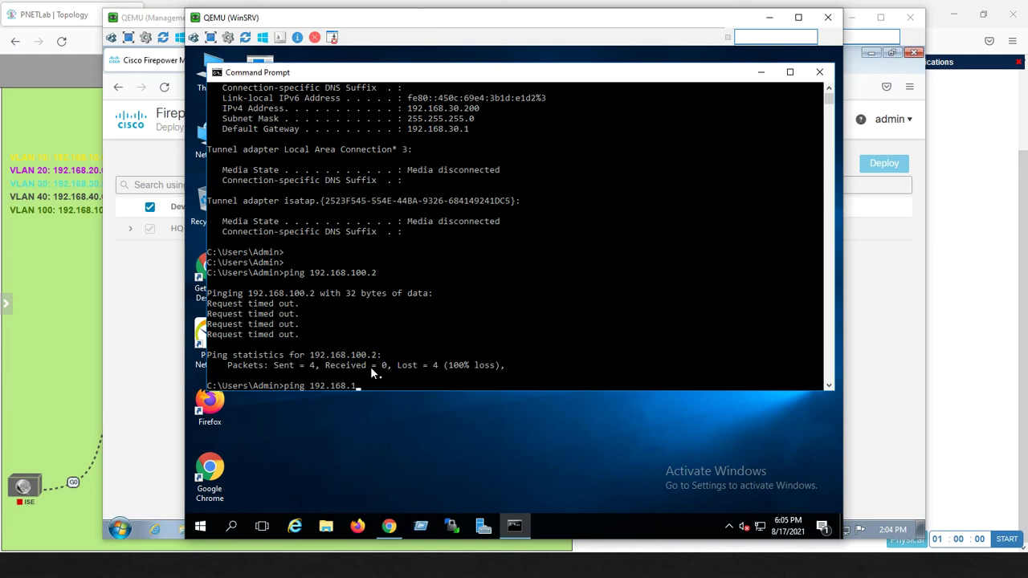
pyautogui.write('00.2')
pyautogui.press('Return')
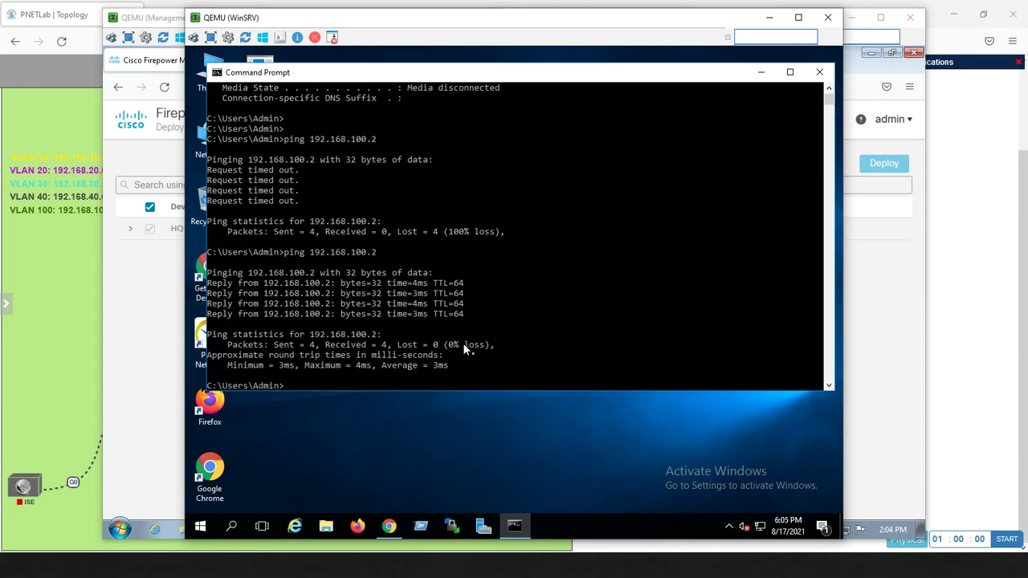
pyautogui.press('Return')
pyautogui.press('Return')
pyautogui.write('ping 8.8.8.8')
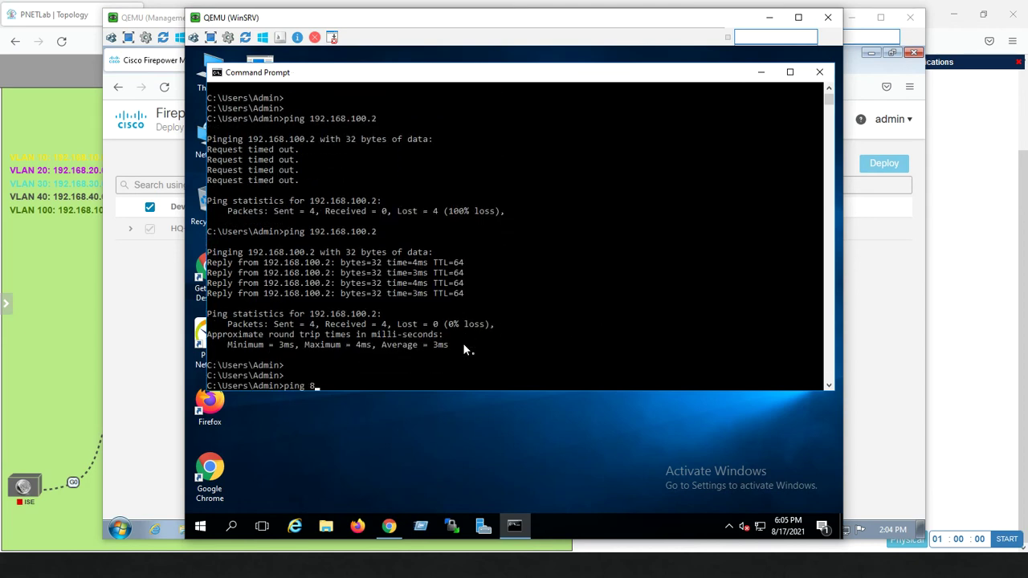
pyautogui.press('Return')
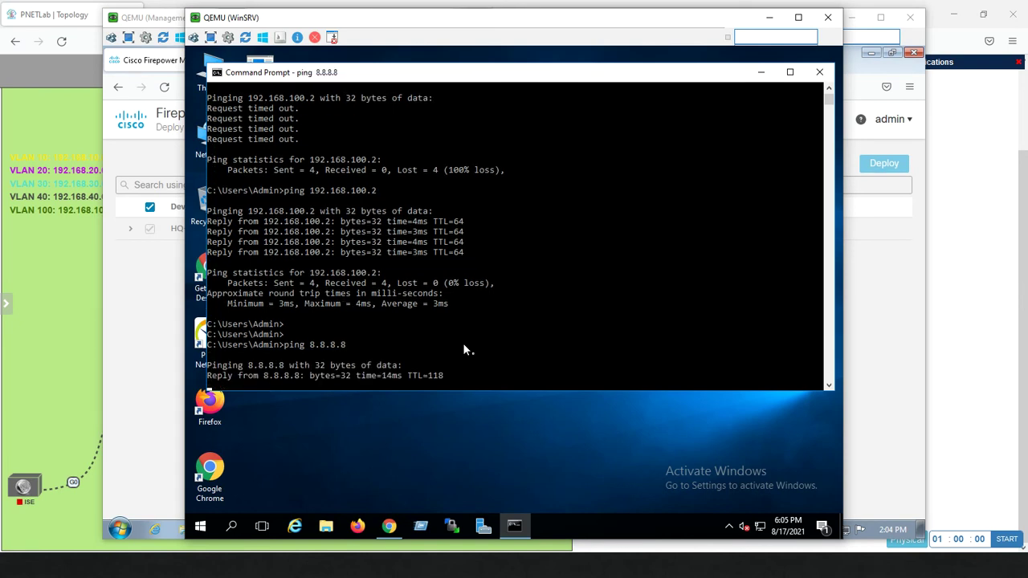
pyautogui.click(158, 315)
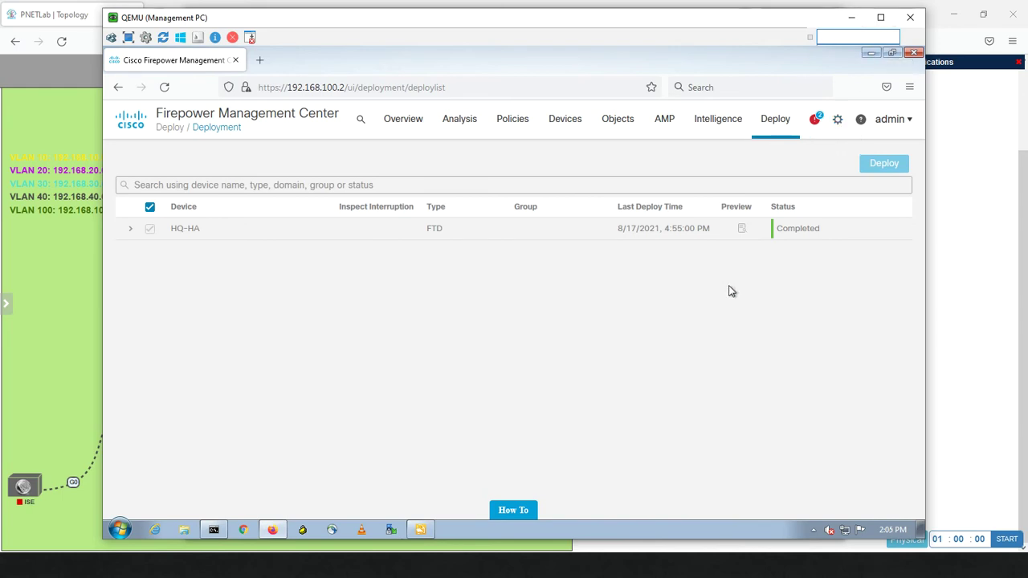
# Open System Configuration from the gear menu, then minimize the Management PC and Command Prompt windows
pyautogui.click(836, 127)
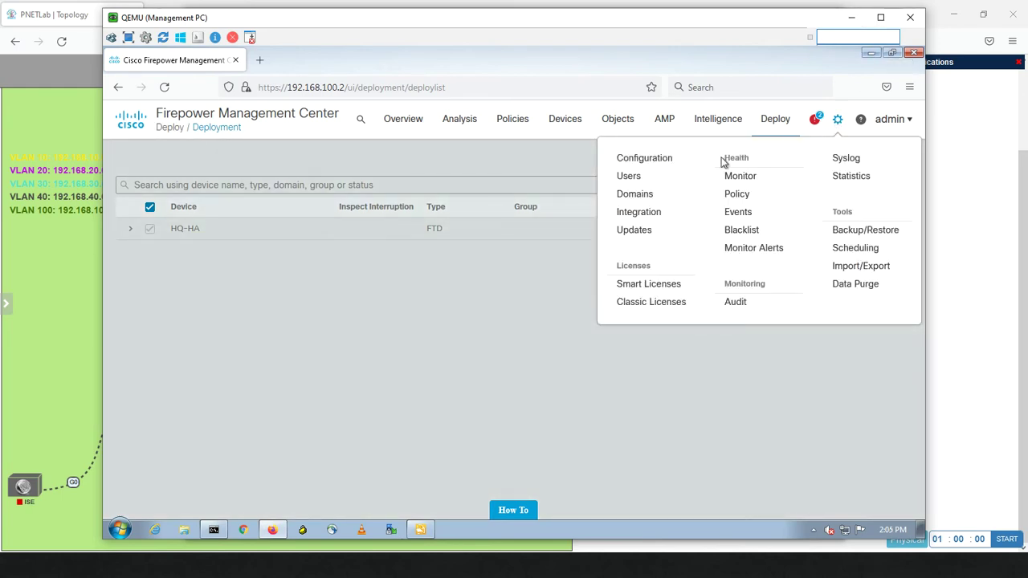
pyautogui.click(609, 157)
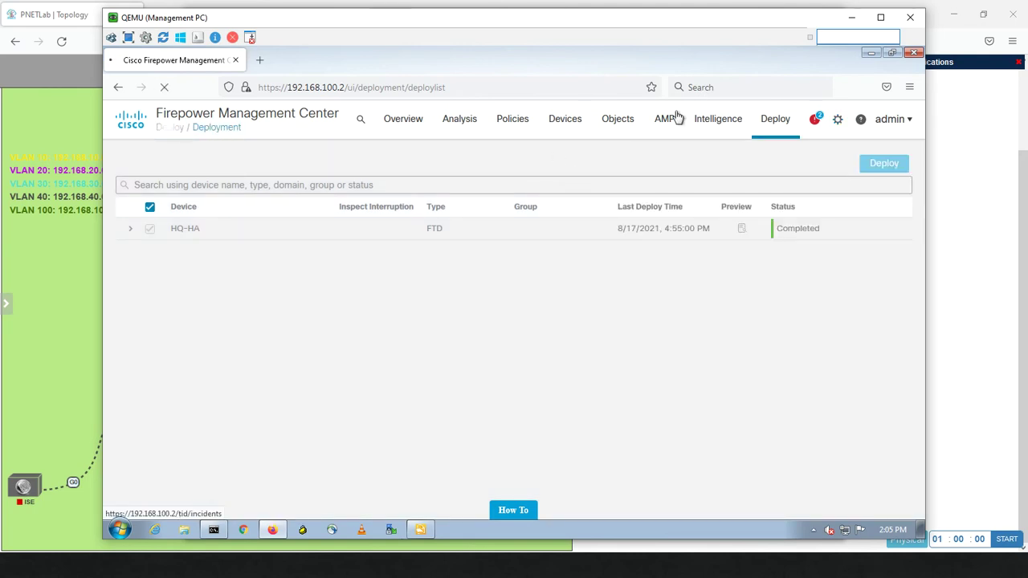
pyautogui.click(853, 18)
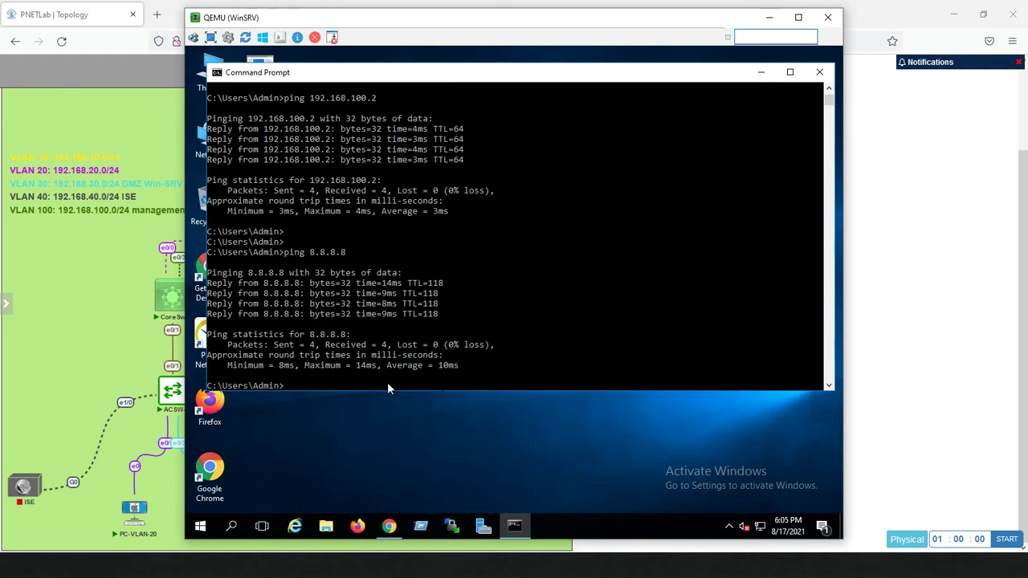
pyautogui.click(761, 73)
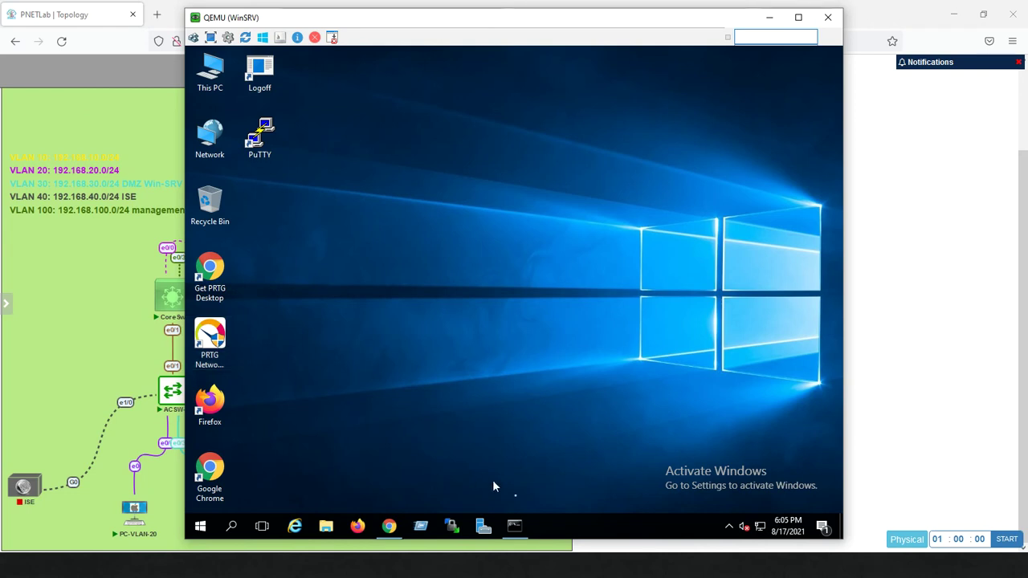
# Scroll through the Local Area Connection* 3 sensor page in Chrome, then go to the Devices overview
pyautogui.click(390, 526)
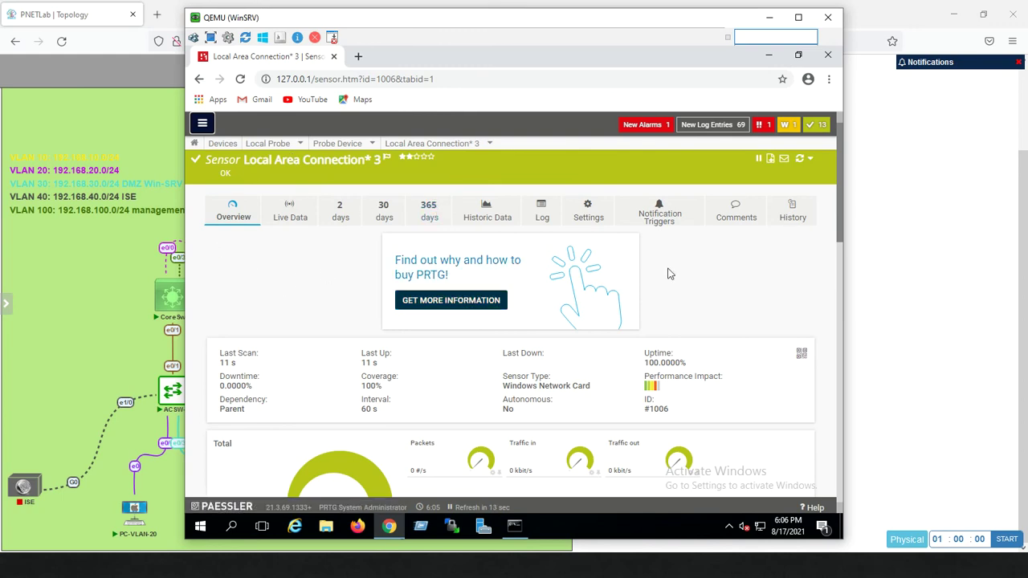
pyautogui.moveTo(839, 217); pyautogui.dragTo(835, 245)
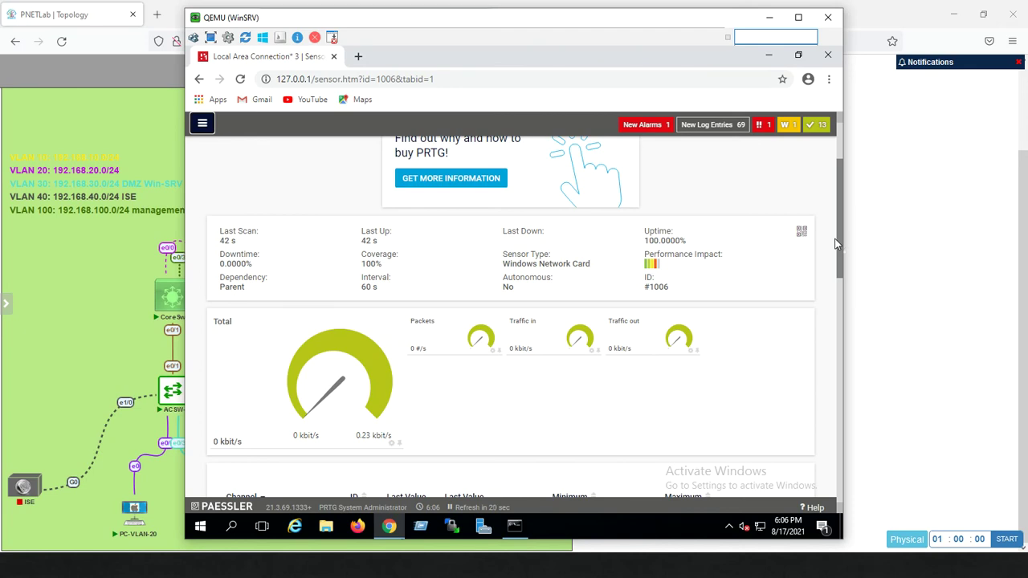
pyautogui.moveTo(836, 244); pyautogui.dragTo(836, 258)
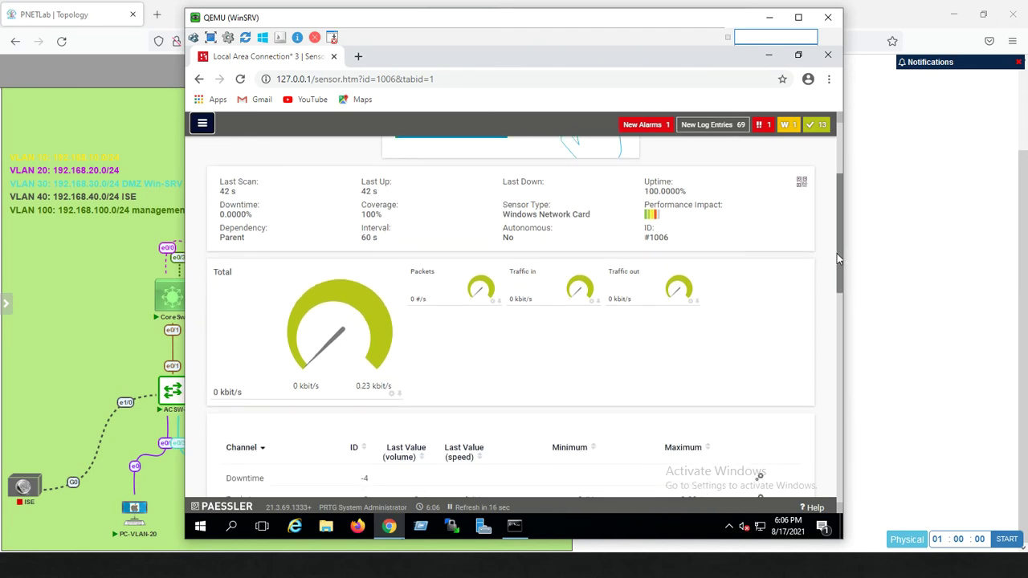
pyautogui.moveTo(837, 258); pyautogui.dragTo(800, 199)
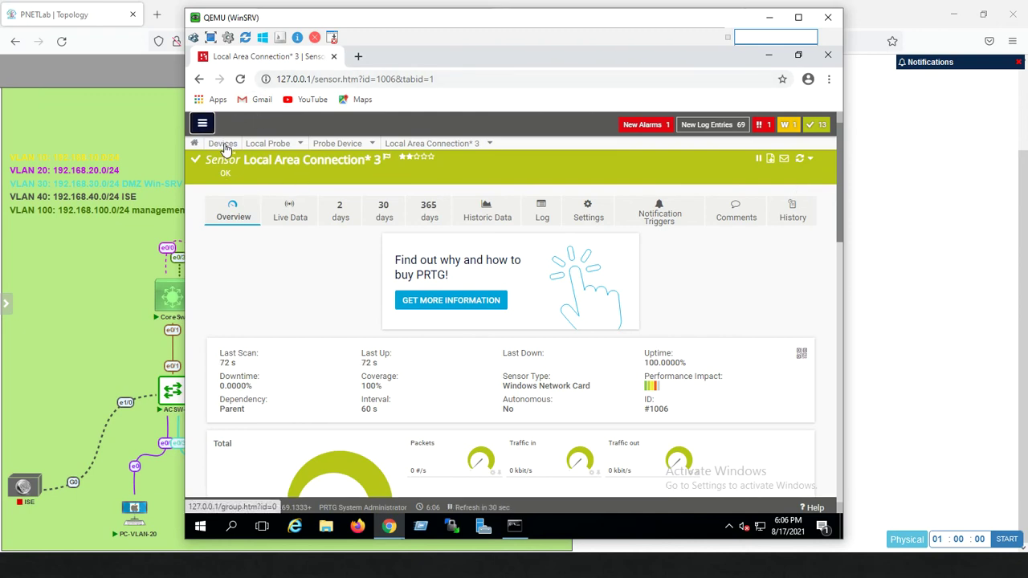
pyautogui.click(205, 124)
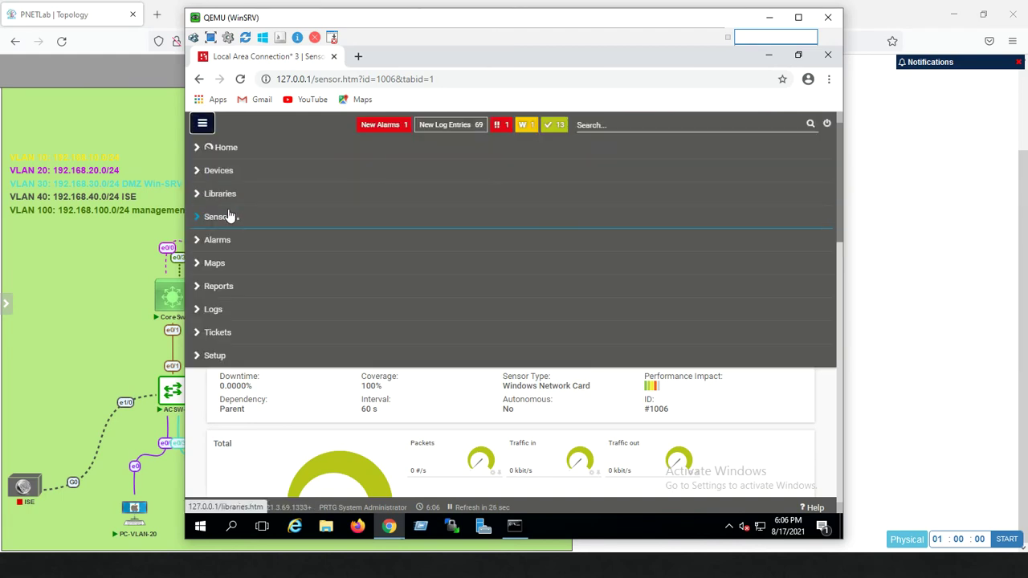
pyautogui.click(225, 167)
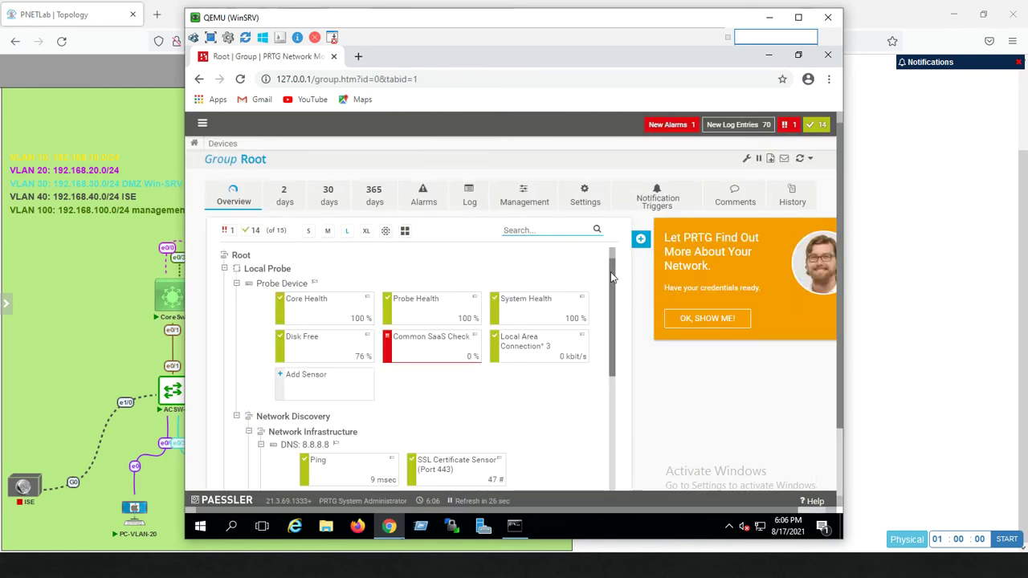
# Collapse the Probe Device sensors and collapse then re-expand the Network Discovery group
pyautogui.click(745, 512)
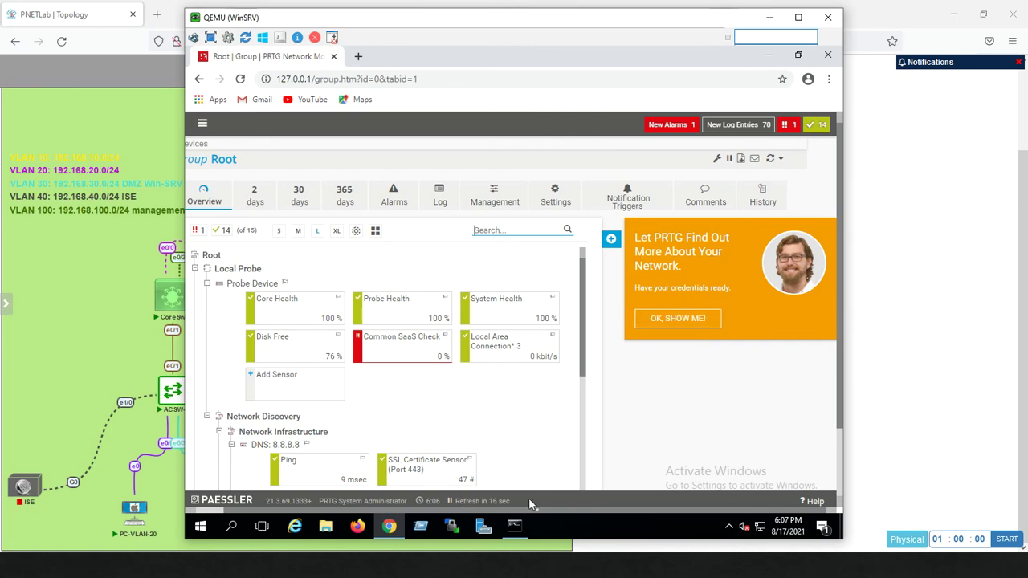
pyautogui.moveTo(528, 499); pyautogui.dragTo(548, 426)
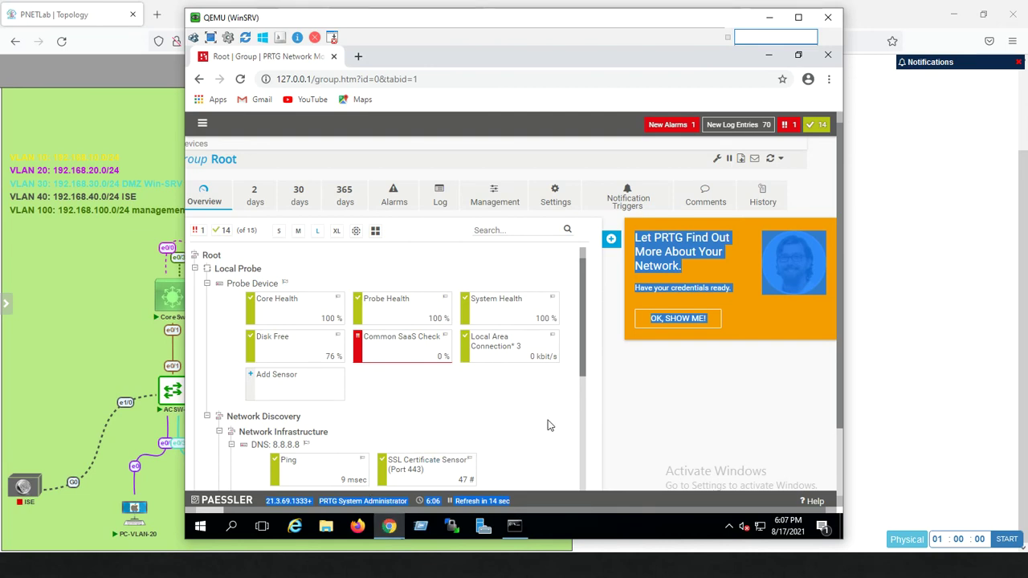
pyautogui.click(619, 411)
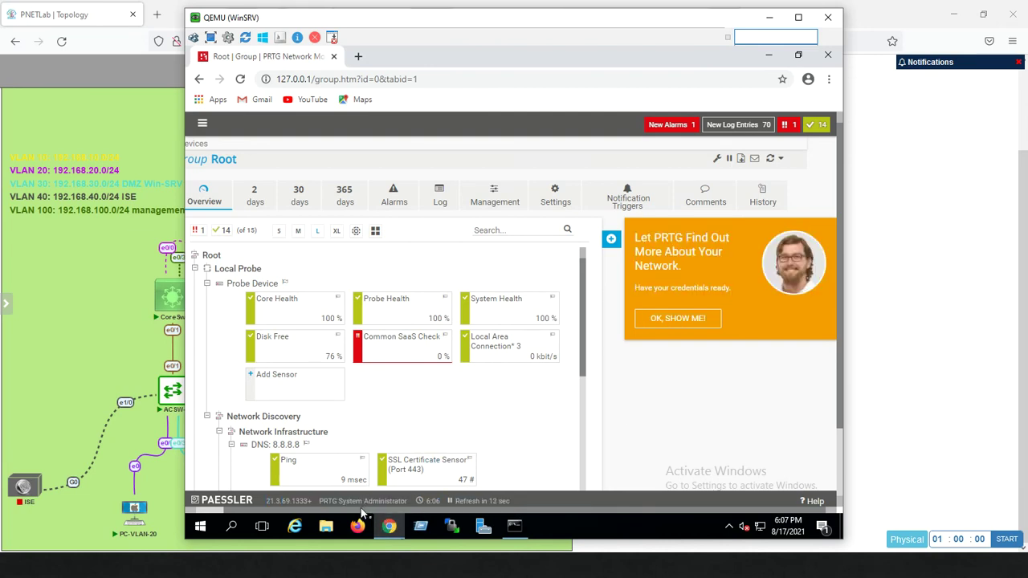
pyautogui.hscroll(-1, 361, 514)
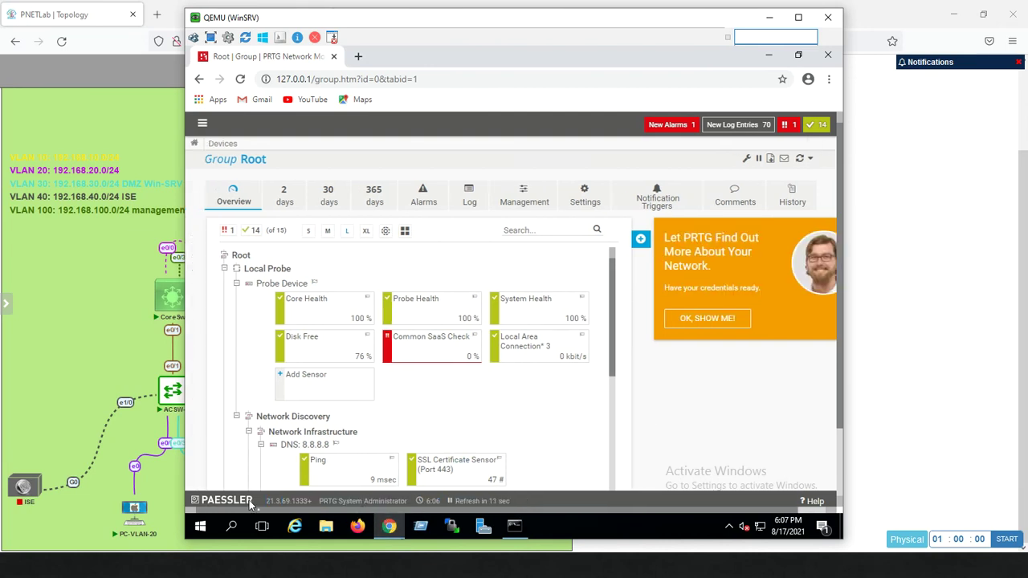
pyautogui.click(237, 283)
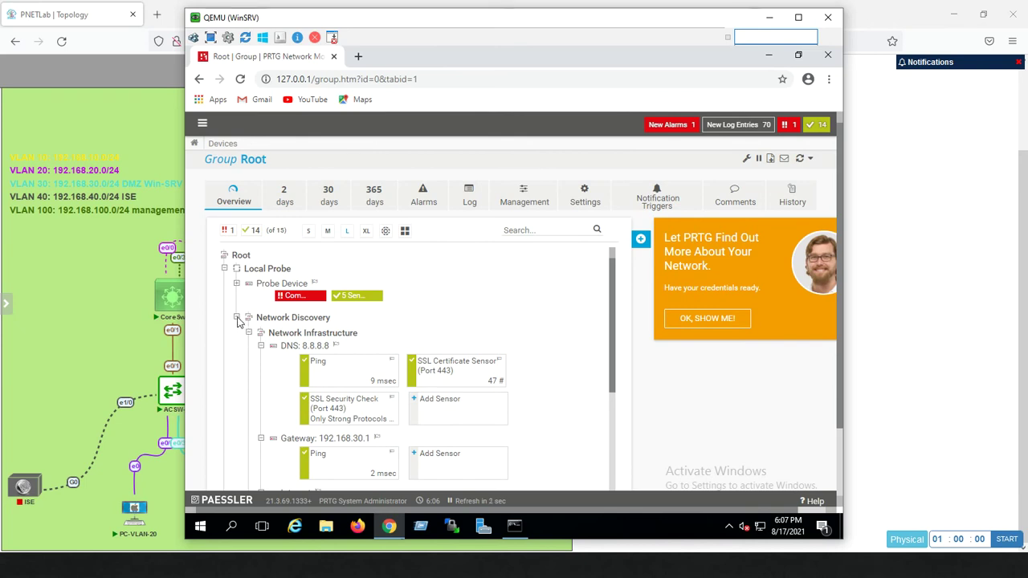
pyautogui.click(237, 318)
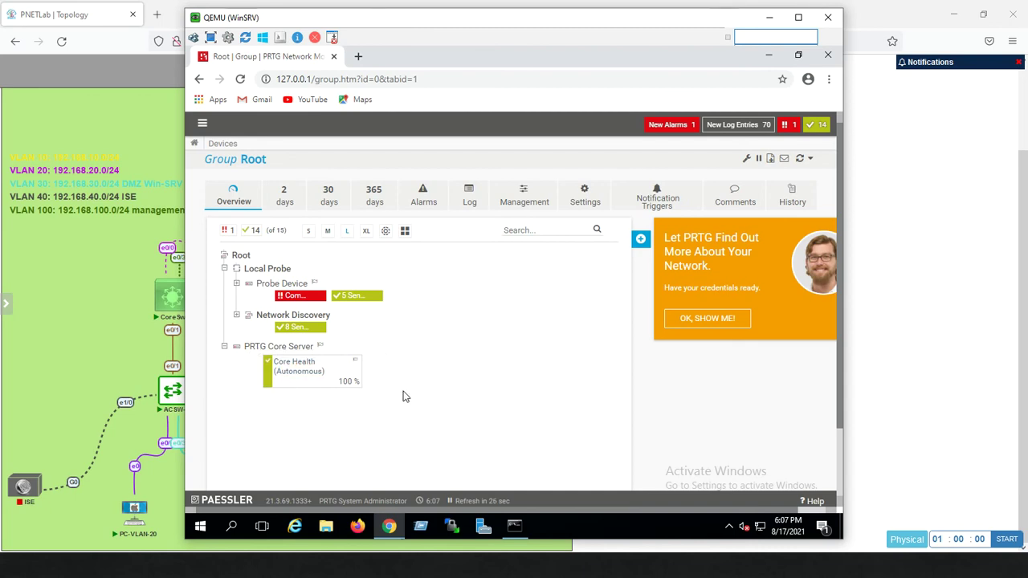
pyautogui.click(237, 315)
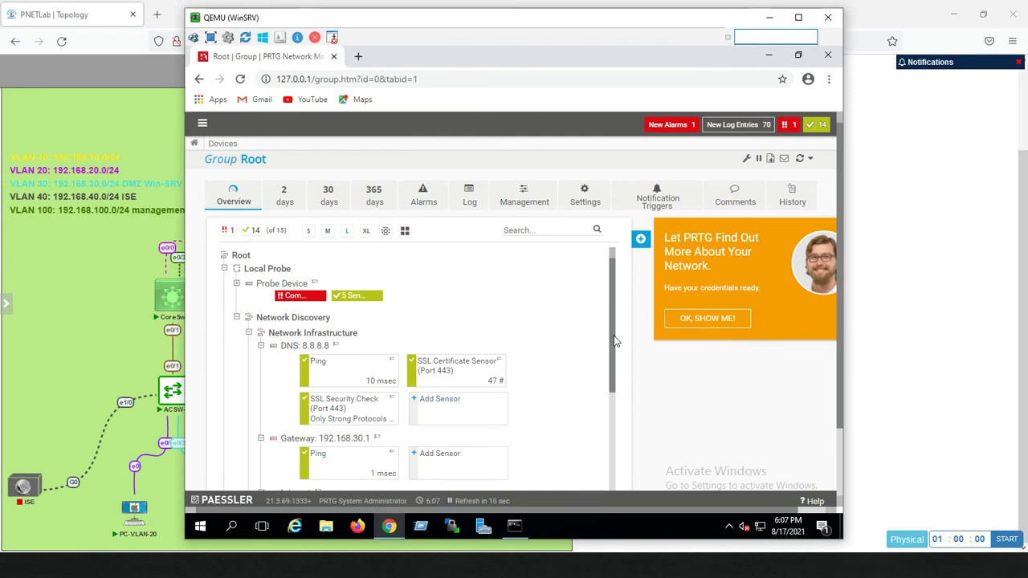
pyautogui.moveTo(615, 342); pyautogui.dragTo(594, 319)
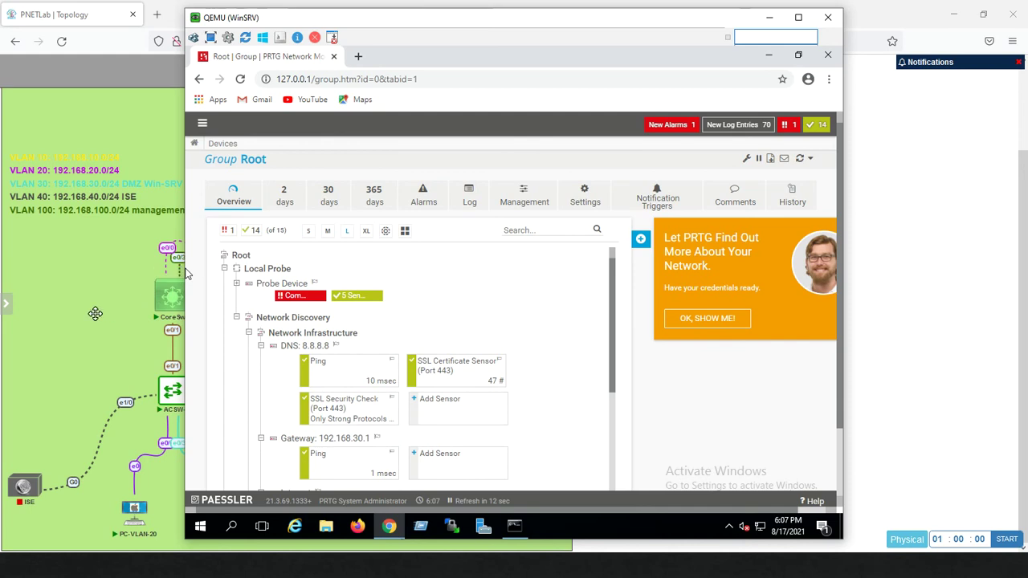
# View the PNETLab topology, then back on WinSRV open the Network Infrastructure group page
pyautogui.click(93, 313)
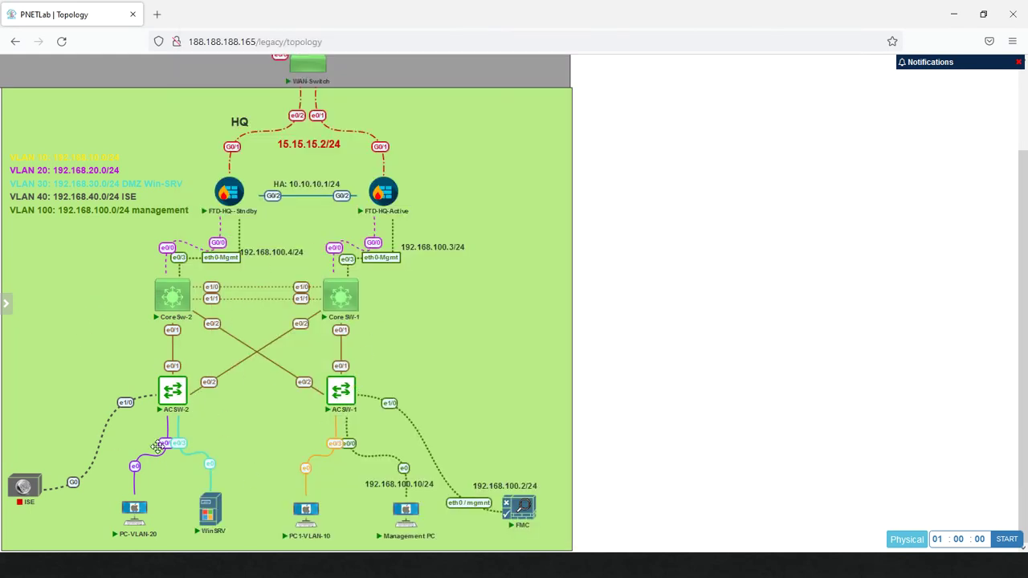
pyautogui.moveTo(214, 526)
pyautogui.hotkey('alt', 'Tab')
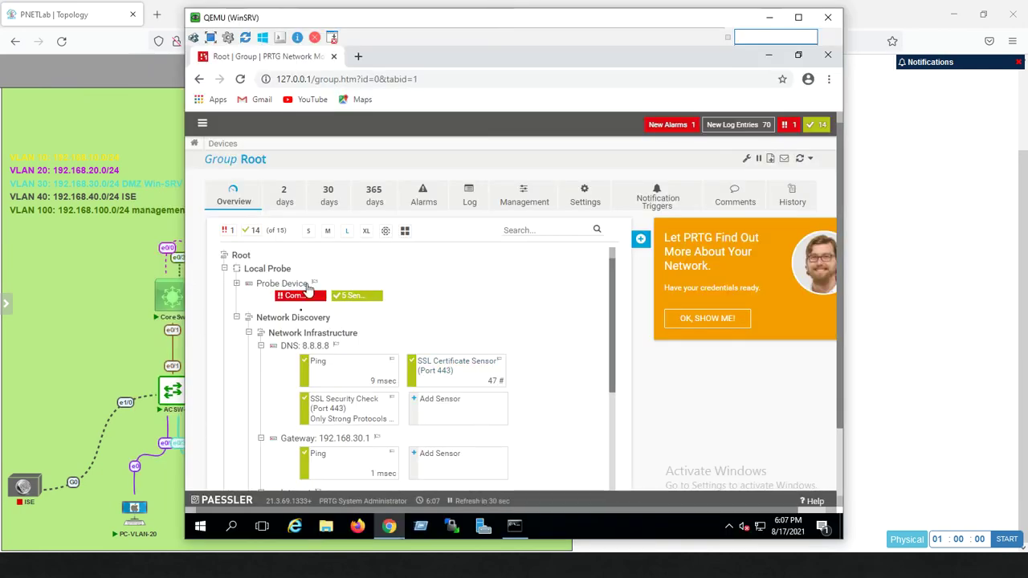
pyautogui.click(289, 333)
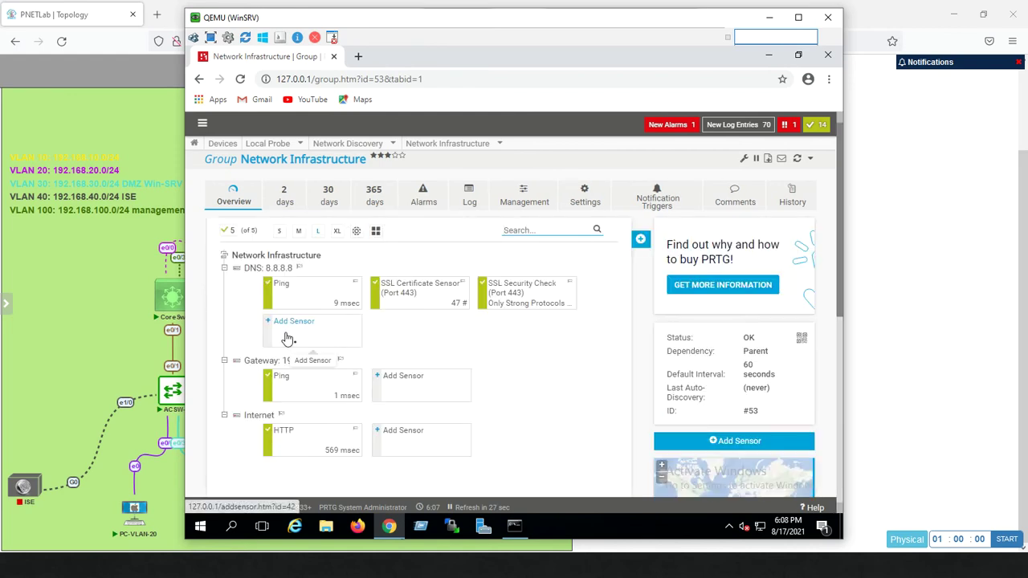
# Return to the Root device tree and bring up the Network Infrastructure group's right-click actions menu
pyautogui.click(297, 259)
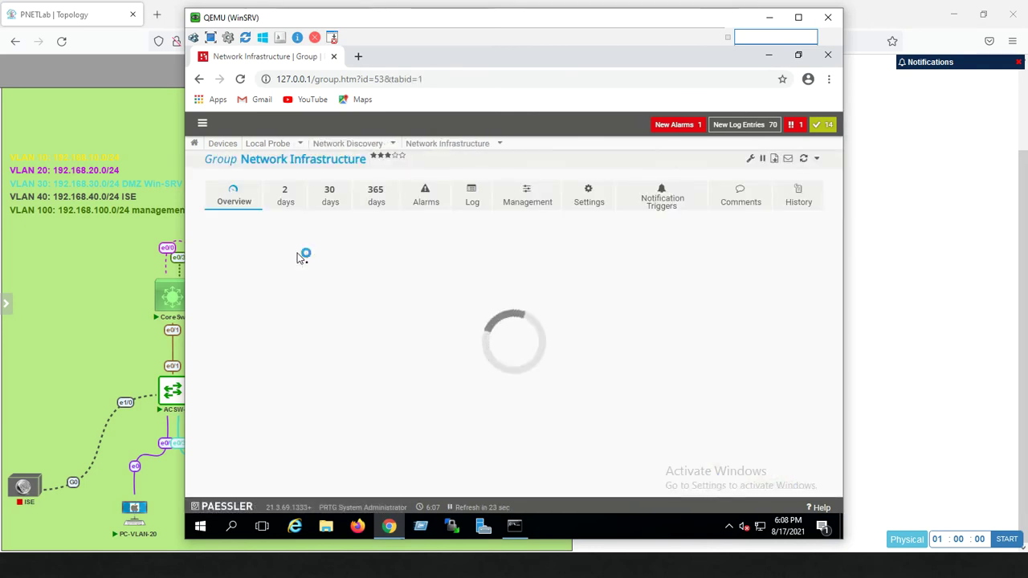
pyautogui.rightClick(297, 257)
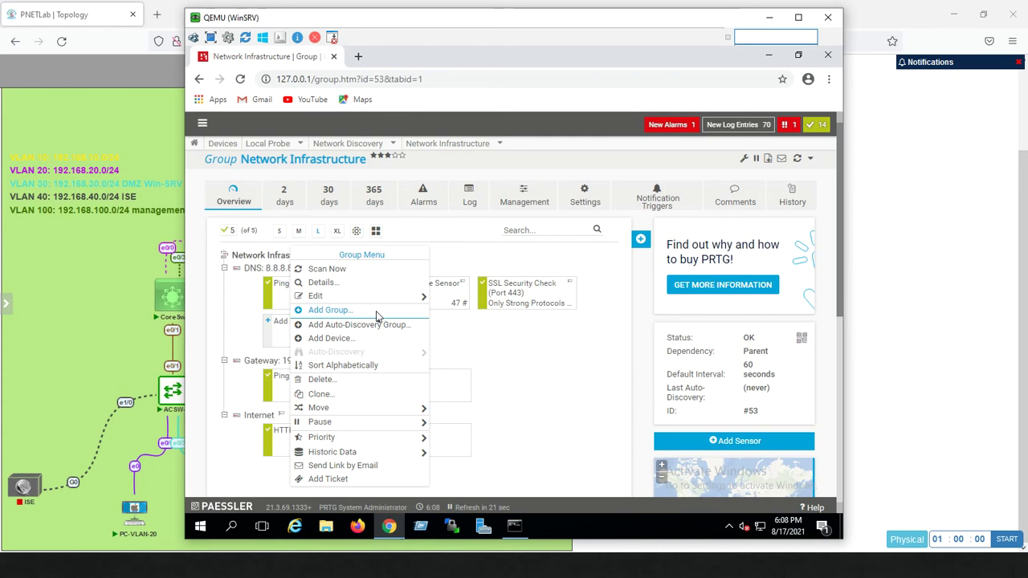
pyautogui.click(234, 230)
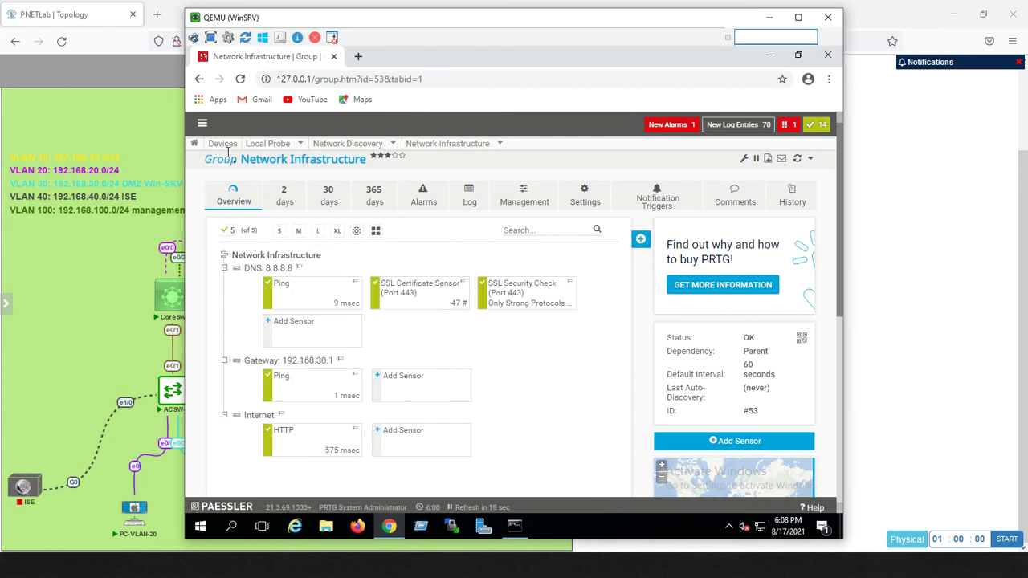
pyautogui.click(225, 146)
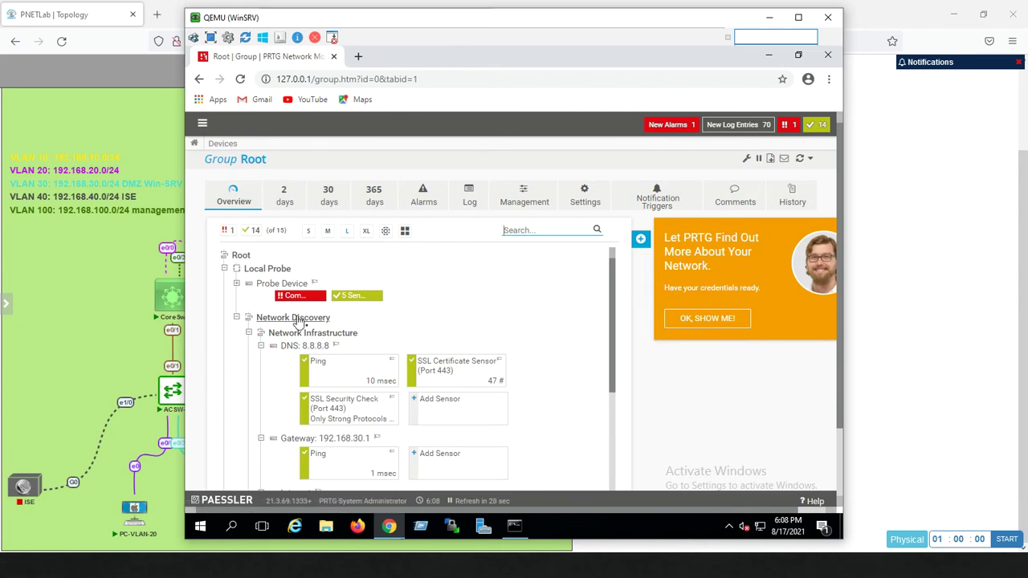
pyautogui.rightClick(299, 321)
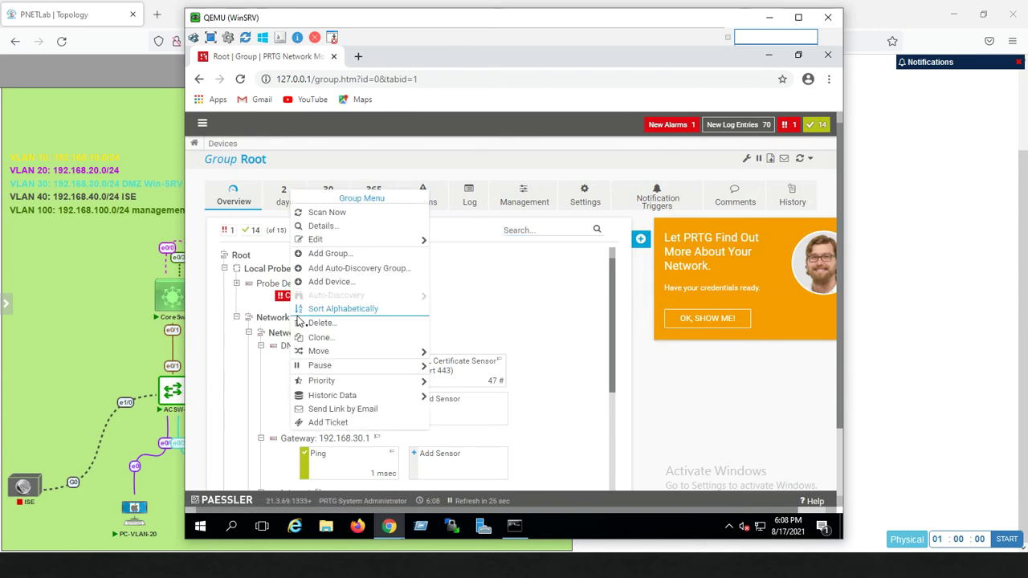
pyautogui.click(283, 339)
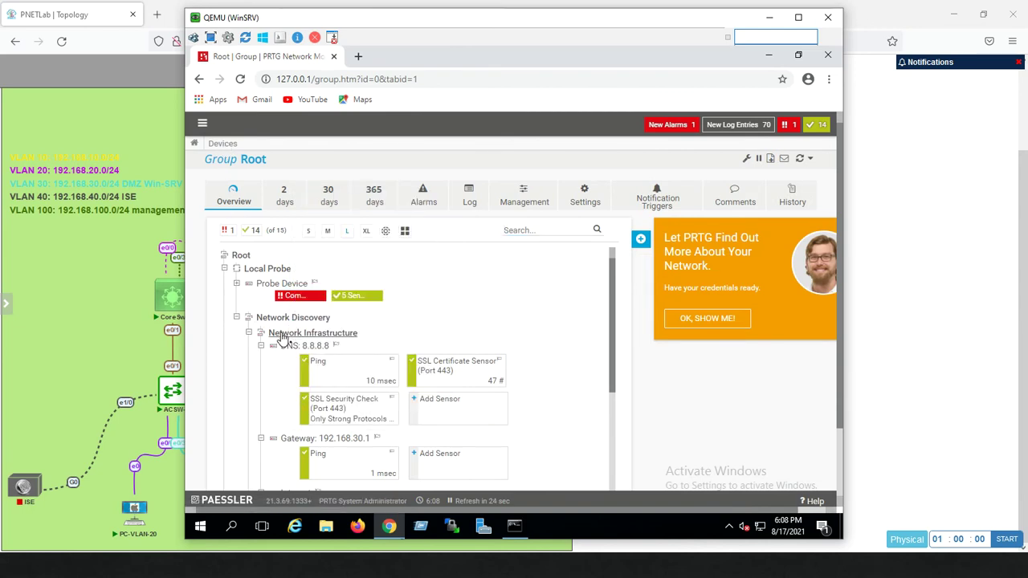
pyautogui.rightClick(282, 339)
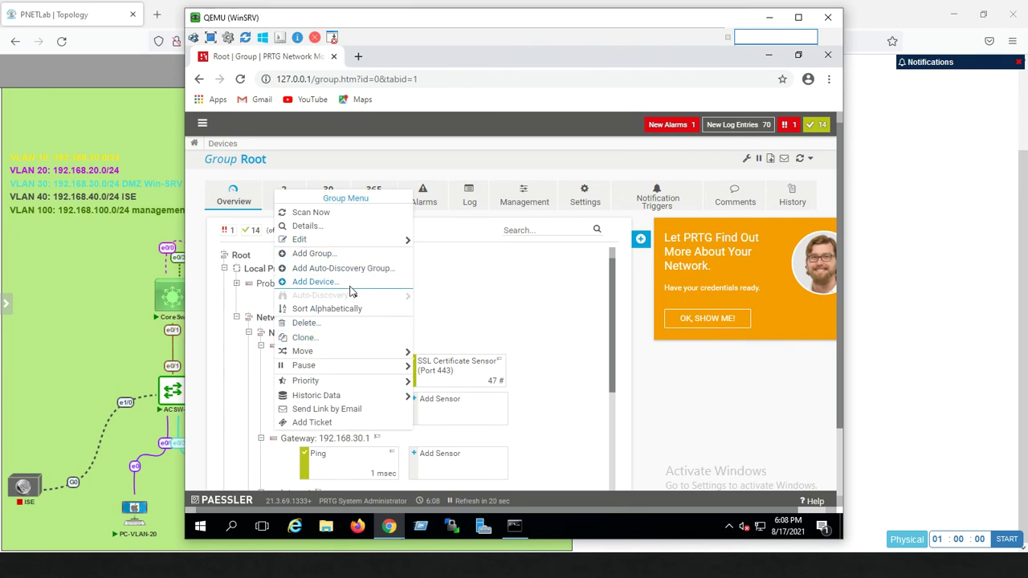
pyautogui.click(504, 287)
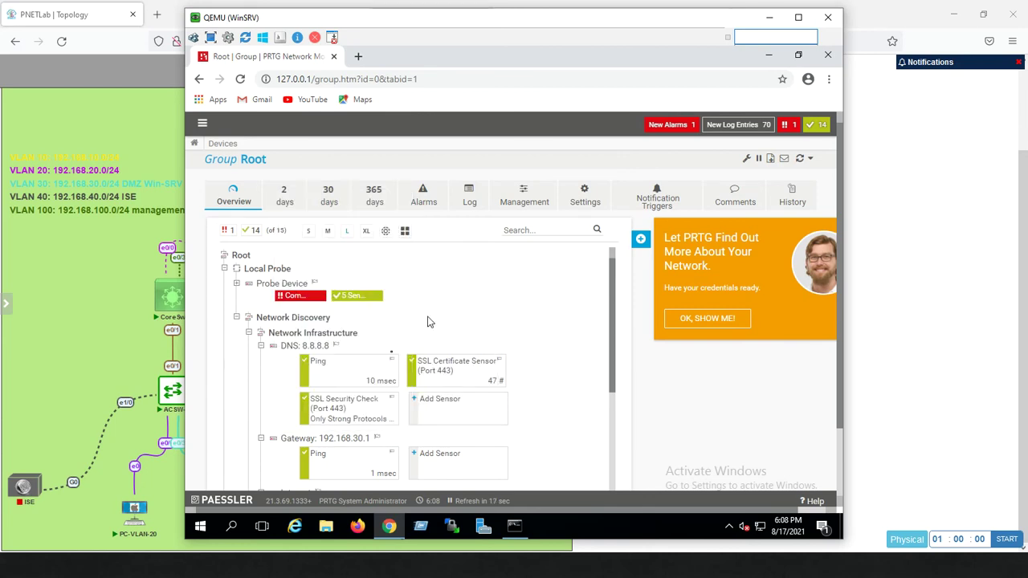
pyautogui.rightClick(317, 343)
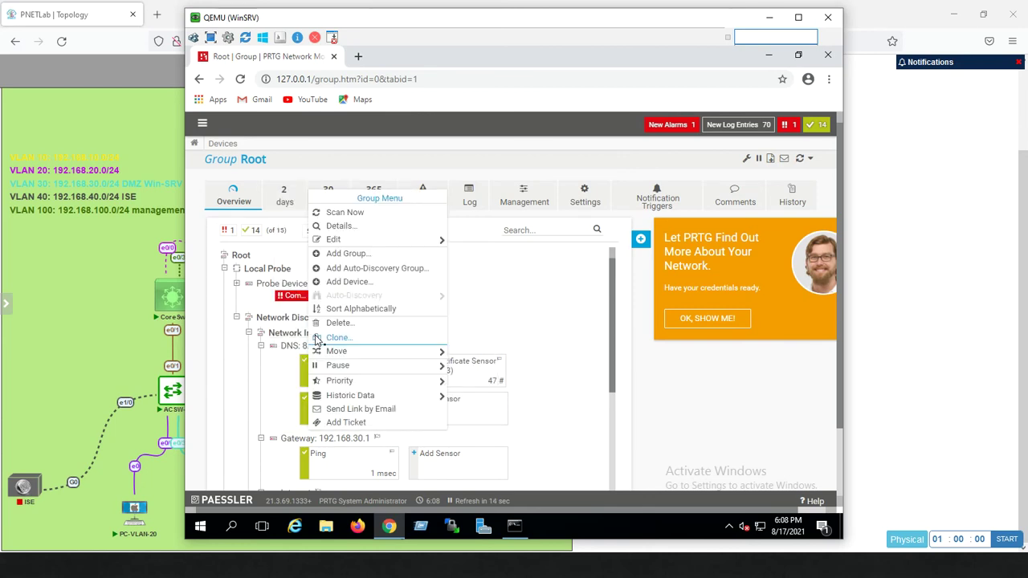
# Start adding a device named FMC-Device to the Network Infrastructure group
pyautogui.click(347, 282)
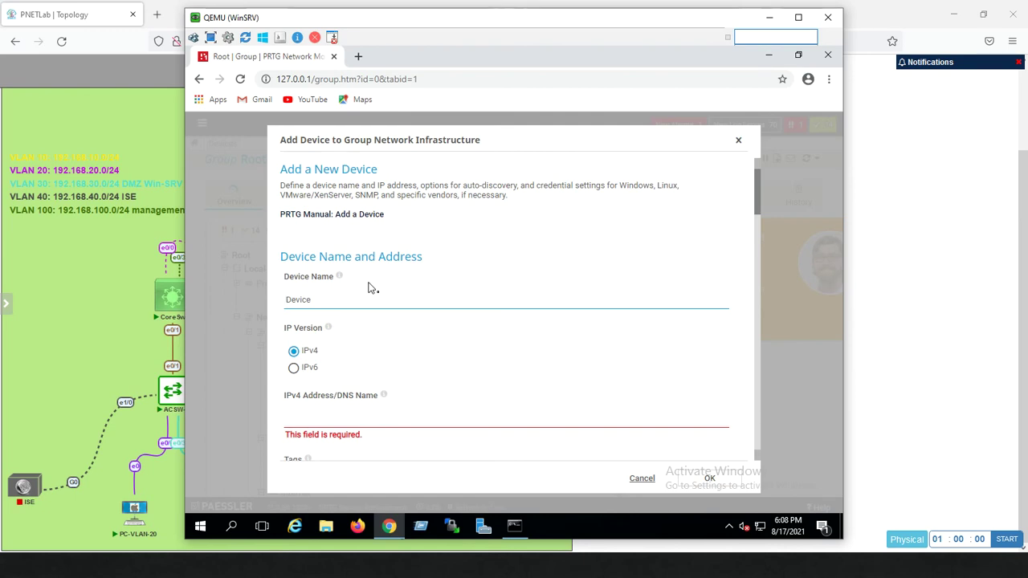
pyautogui.write('FMC')
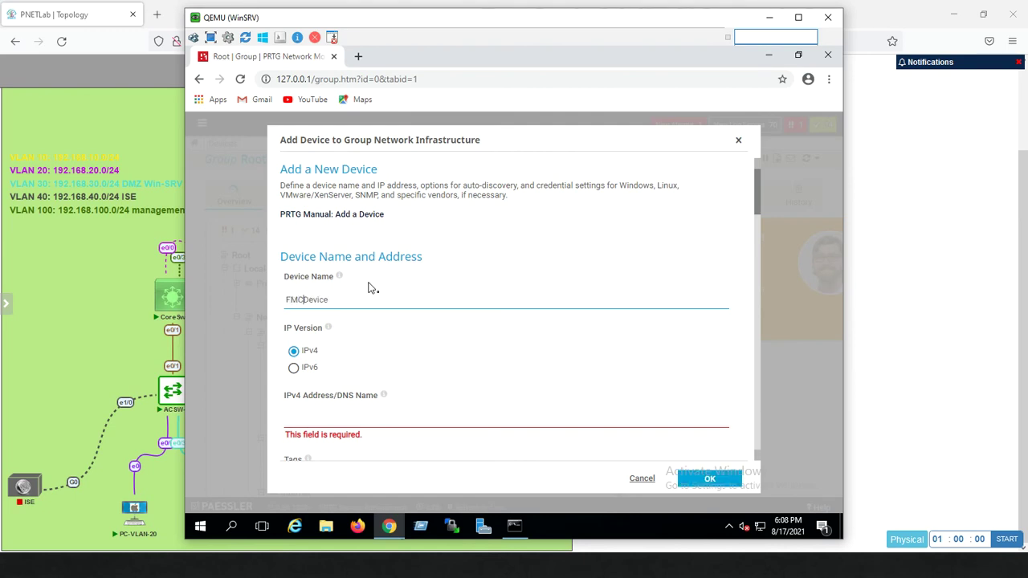
pyautogui.write('-')
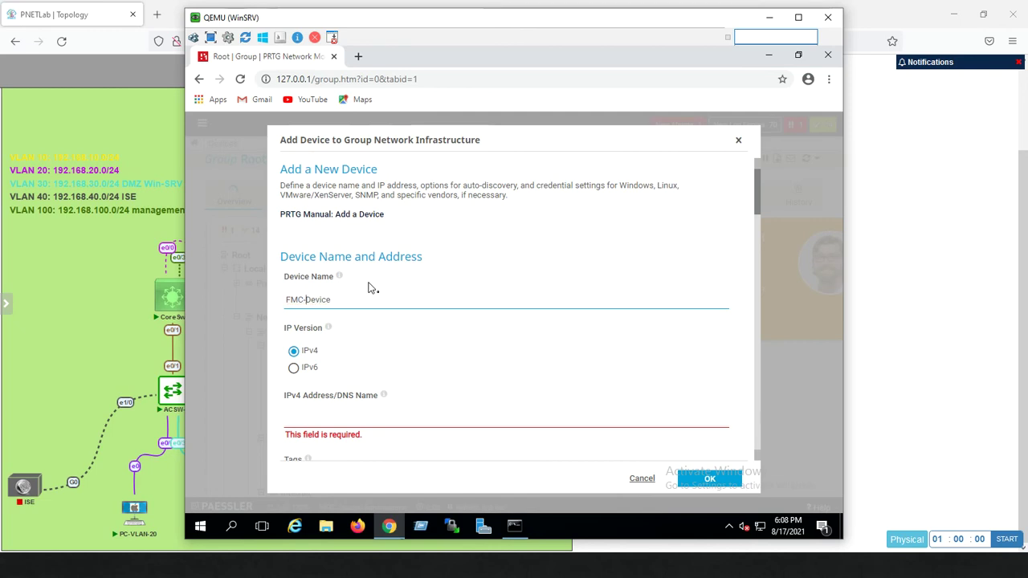
pyautogui.press('Right')
pyautogui.press('Right')
pyautogui.moveTo(758, 204); pyautogui.dragTo(751, 235)
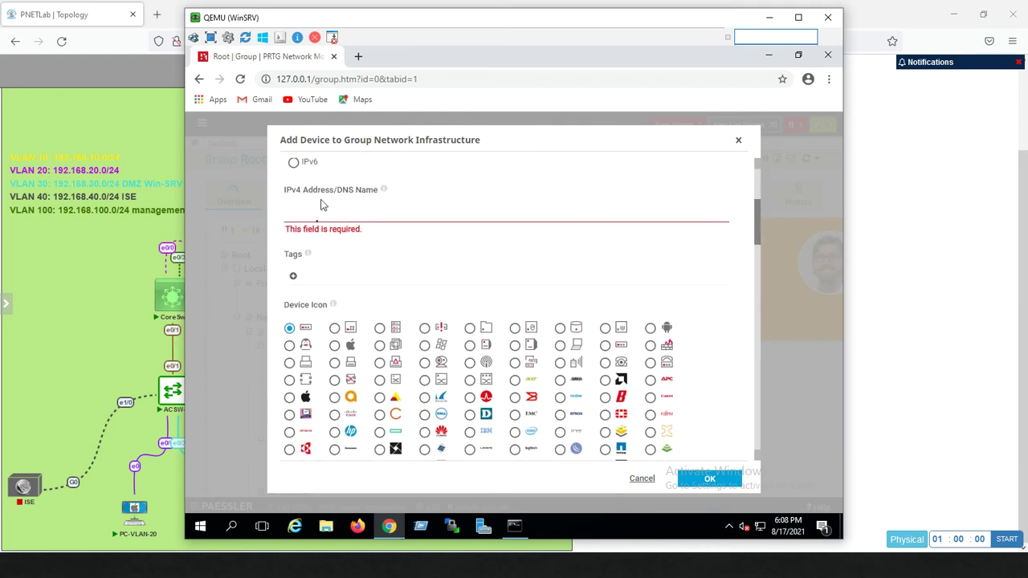
# Enter IPv4 address 192.168.100.2, choose the Cisco device icon, and scroll to the credentials sections
pyautogui.click(302, 217)
pyautogui.write('192.168')
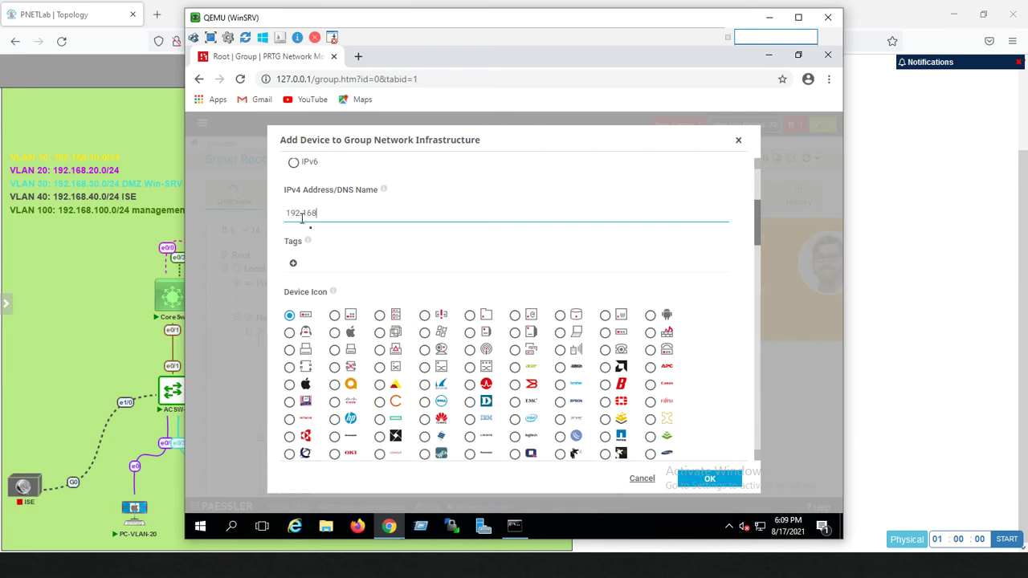
pyautogui.write('.100.2')
pyautogui.click(335, 404)
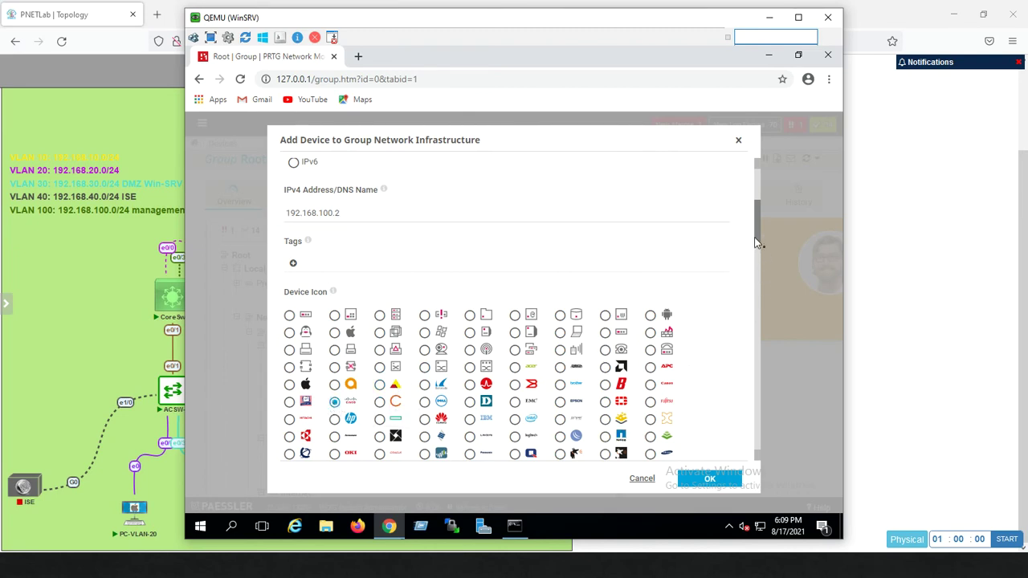
pyautogui.moveTo(755, 242); pyautogui.dragTo(755, 265)
pyautogui.scroll(-1, 751, 283)
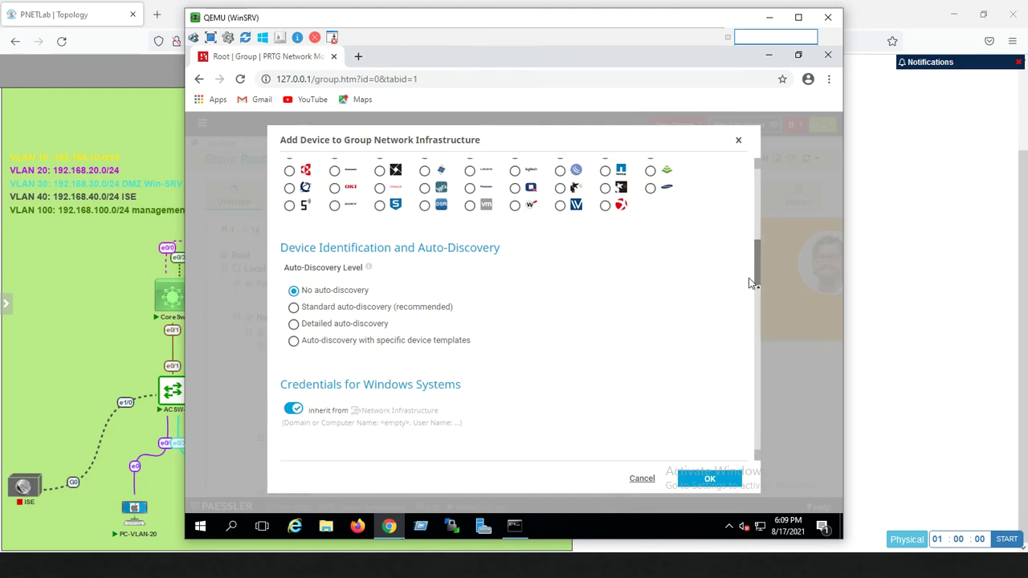
pyautogui.moveTo(751, 283); pyautogui.dragTo(739, 333)
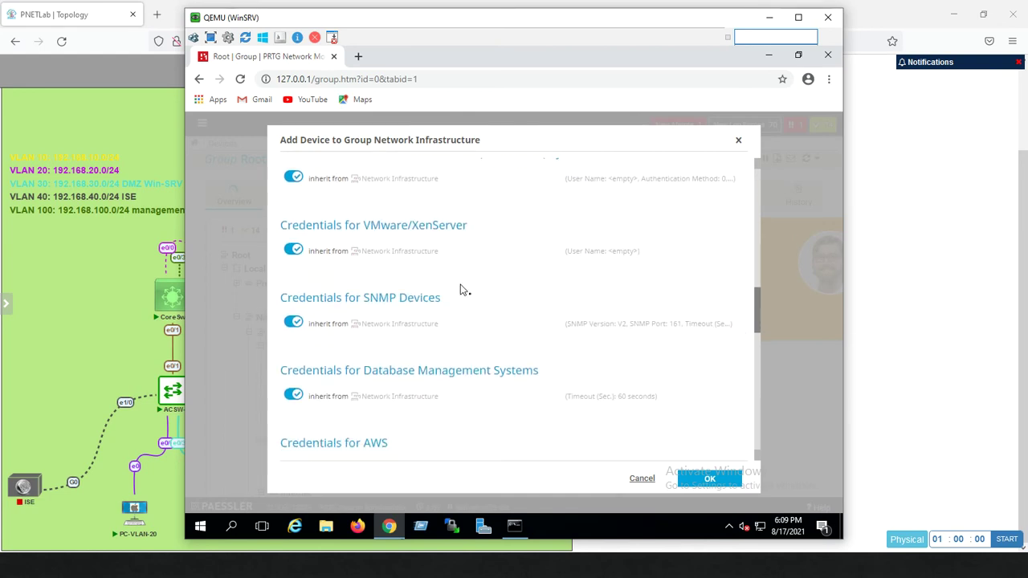
# Use custom SNMP v2c credentials, replacing the default public community string, and confirm adding the FMC device
pyautogui.click(292, 325)
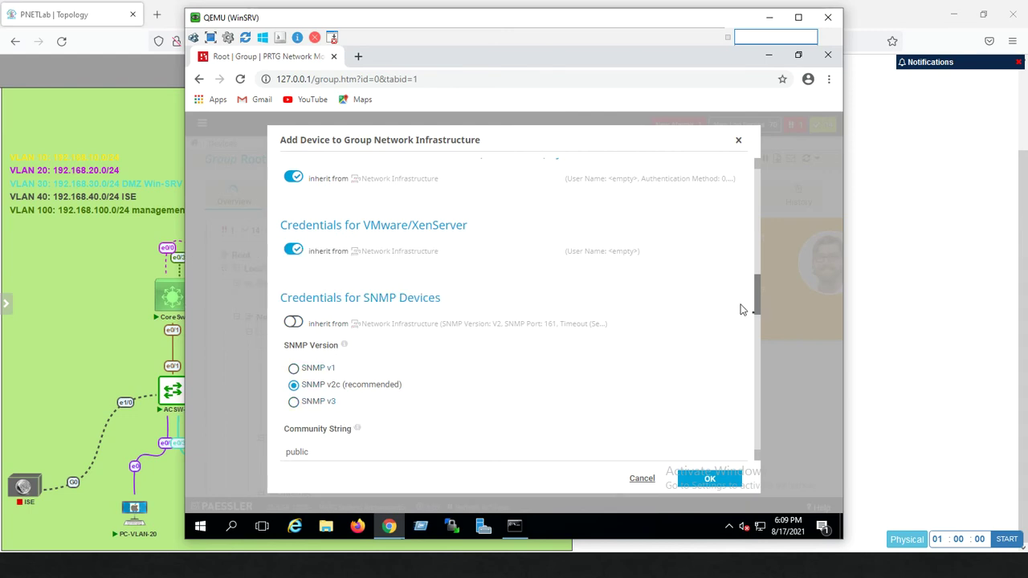
pyautogui.moveTo(755, 306); pyautogui.dragTo(752, 330)
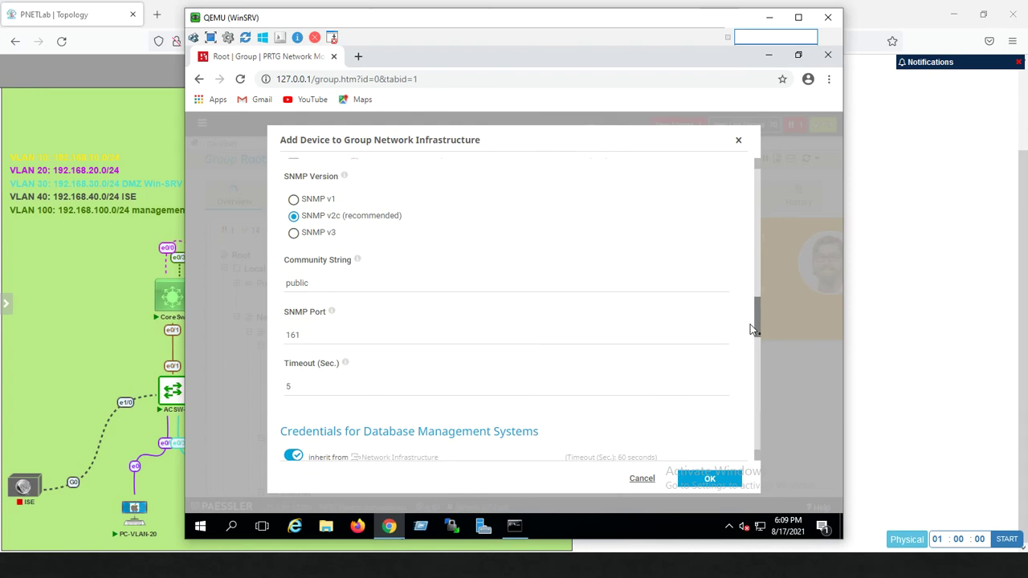
pyautogui.click(318, 285)
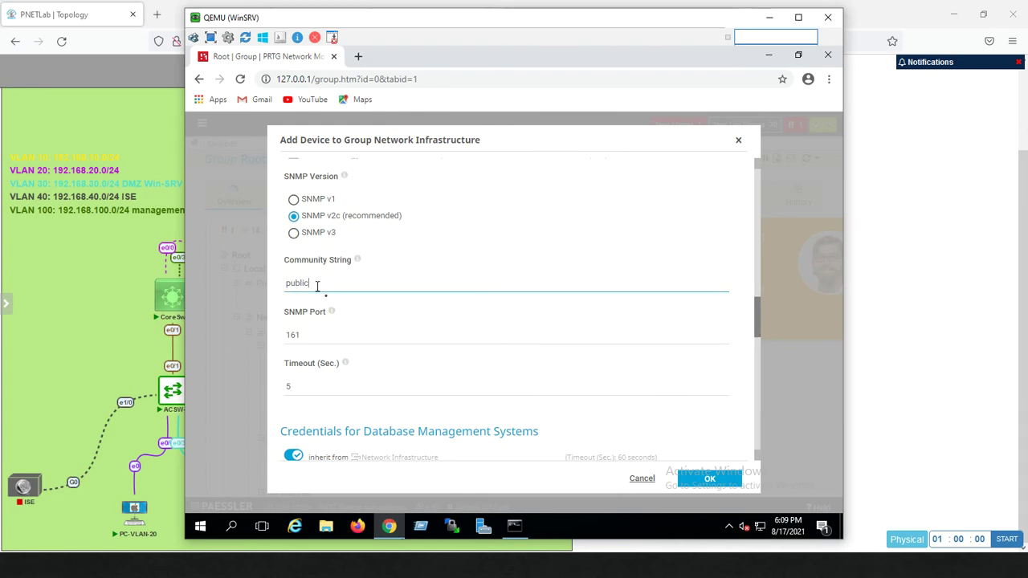
pyautogui.press('BackSpace')
pyautogui.press('BackSpace')
pyautogui.press('BackSpace')
pyautogui.press('BackSpace')
pyautogui.press('BackSpace')
pyautogui.write('admin123')
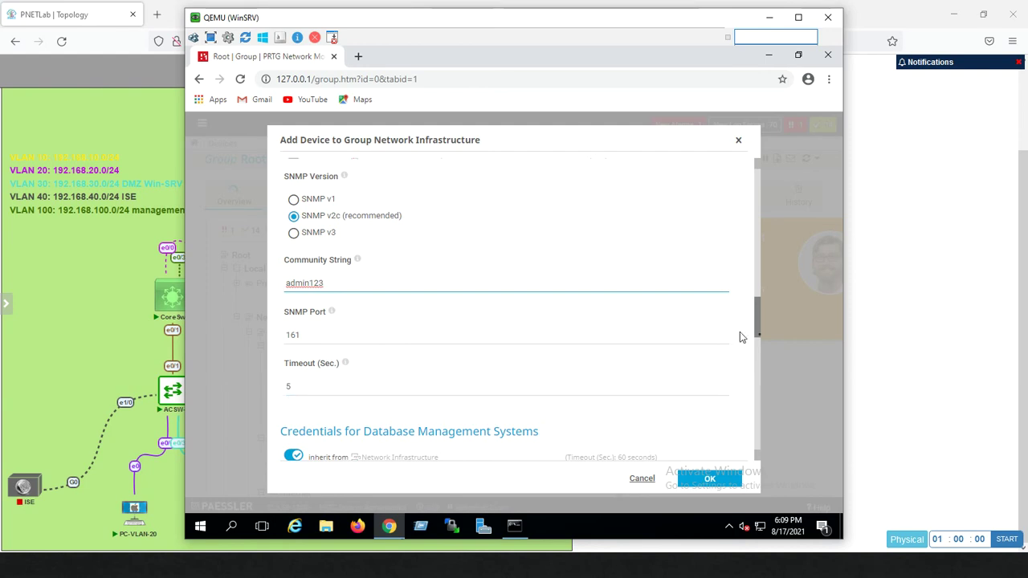
pyautogui.moveTo(759, 325); pyautogui.dragTo(740, 474)
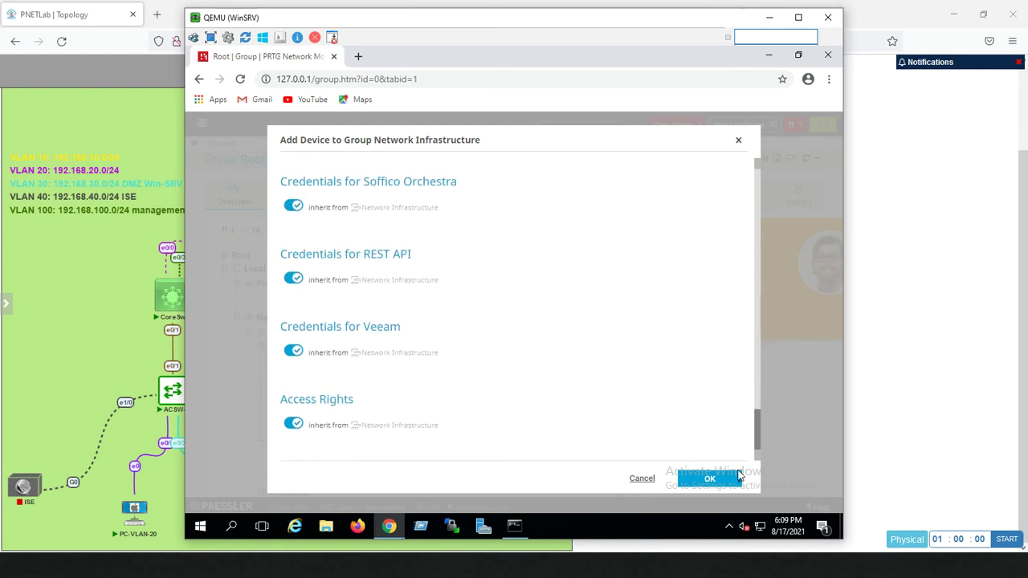
pyautogui.click(711, 480)
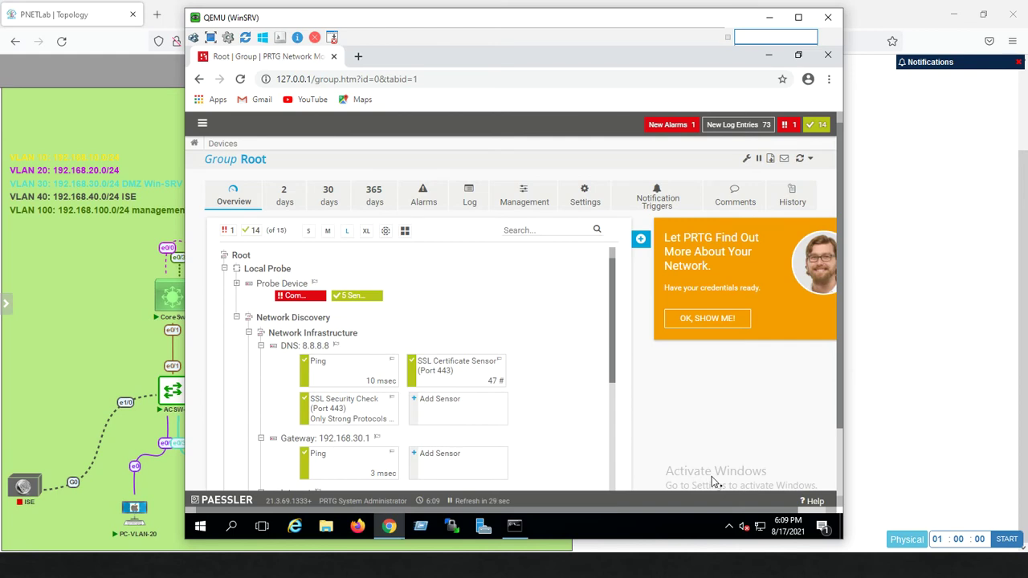
# Start a new sensor on FMC-Device and filter sensor types to SNMP, showing 74 matches
pyautogui.moveTo(616, 340); pyautogui.dragTo(608, 401)
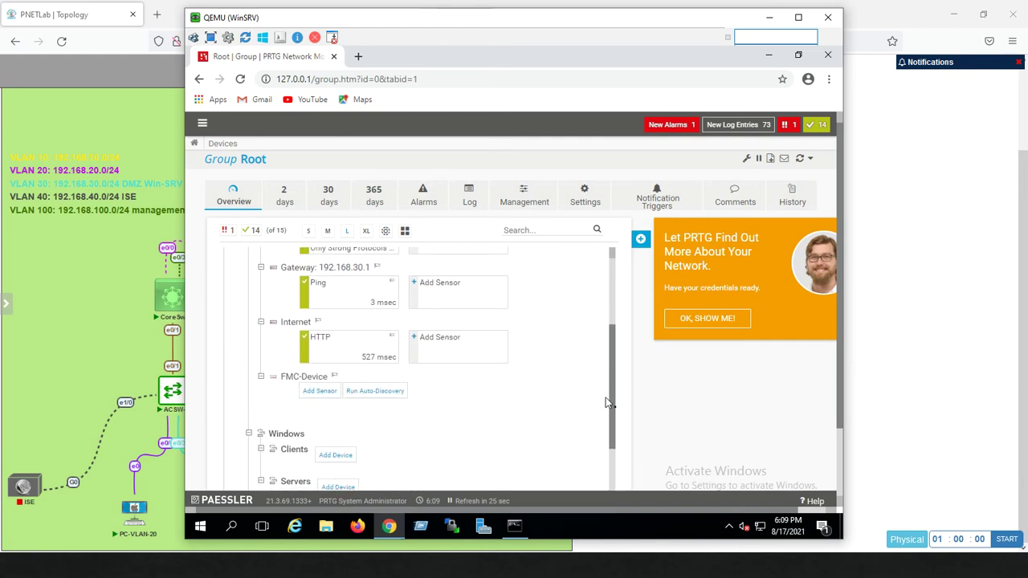
pyautogui.click(309, 391)
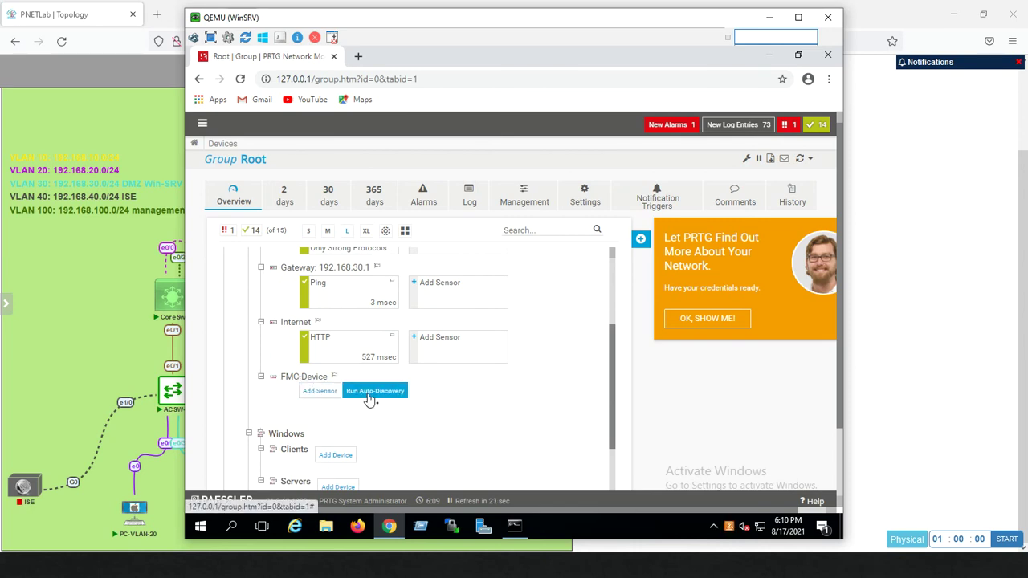
pyautogui.click(319, 392)
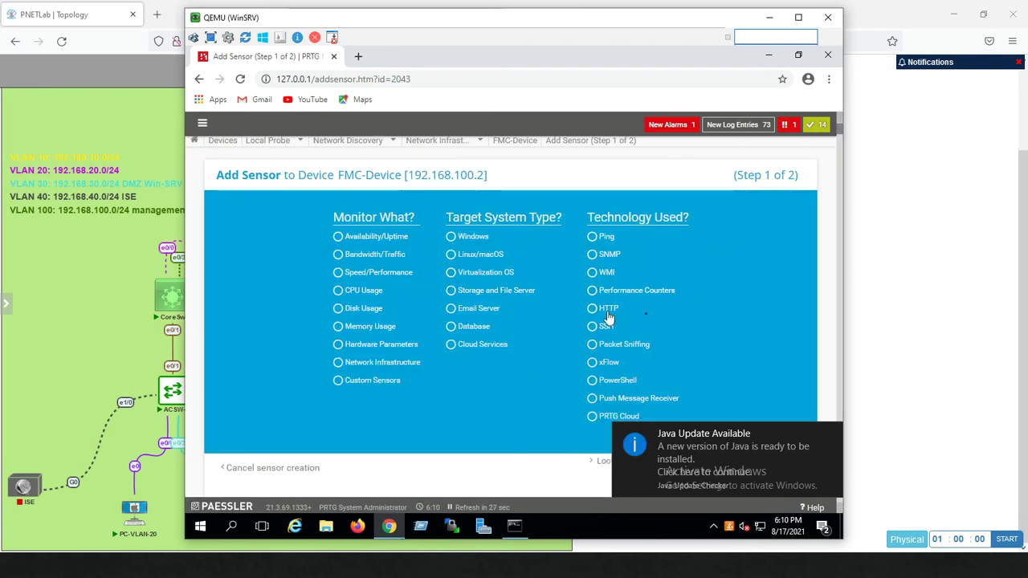
pyautogui.click(594, 255)
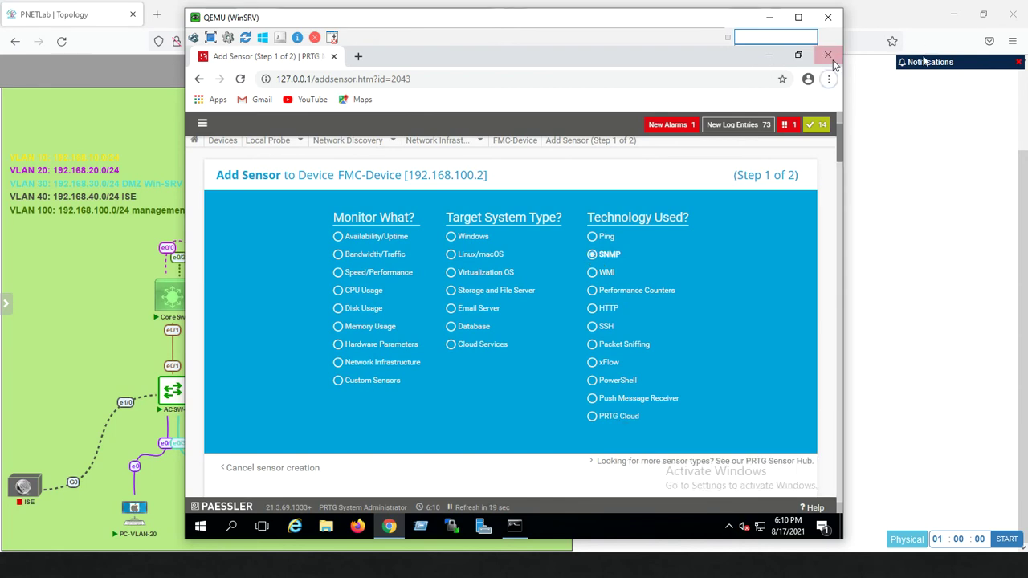
pyautogui.moveTo(841, 151); pyautogui.dragTo(838, 183)
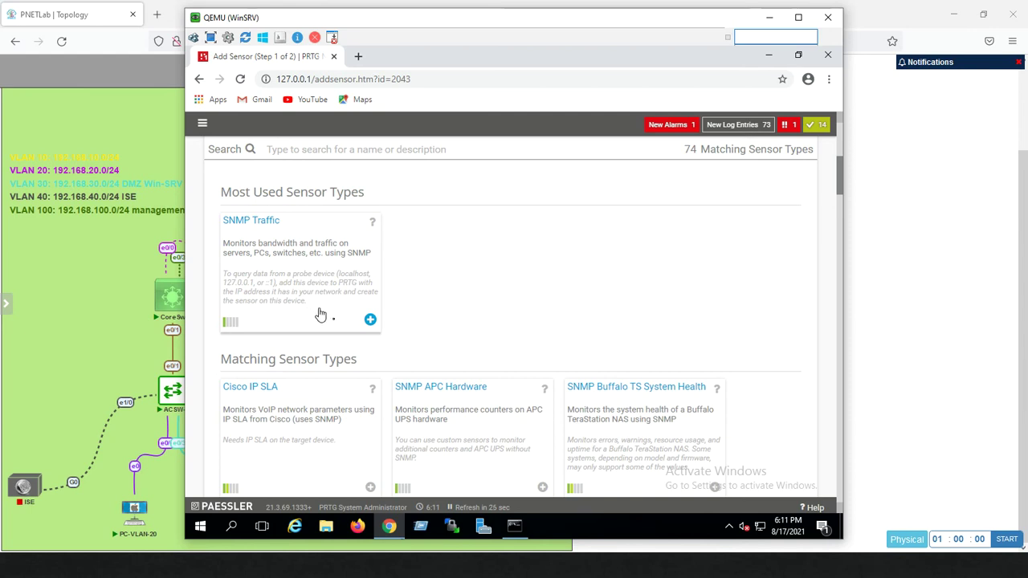
# Create SNMP Traffic sensors for FMC-Device's connected lo and eth0 interfaces
pyautogui.click(370, 321)
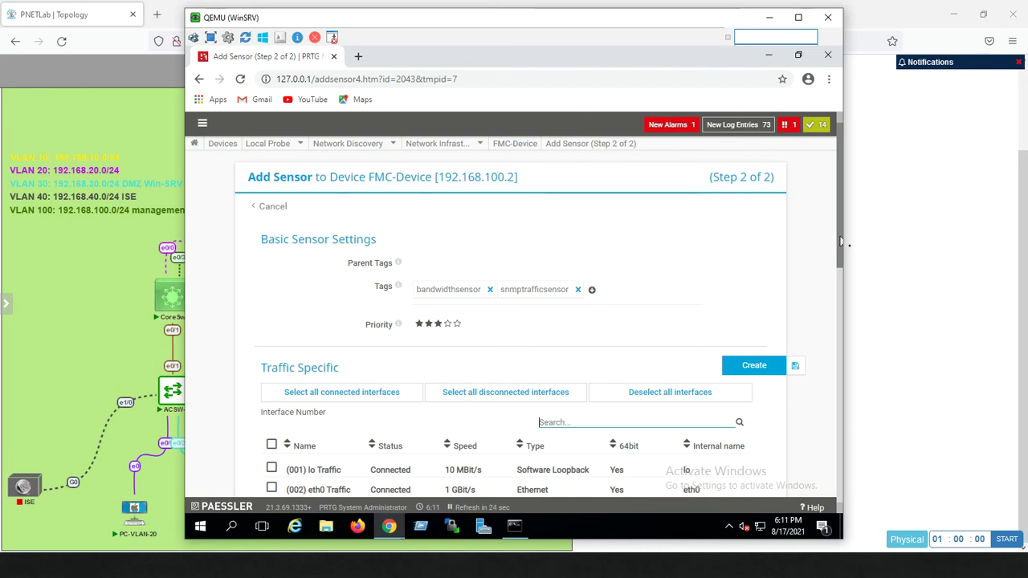
pyautogui.moveTo(837, 238); pyautogui.dragTo(833, 271)
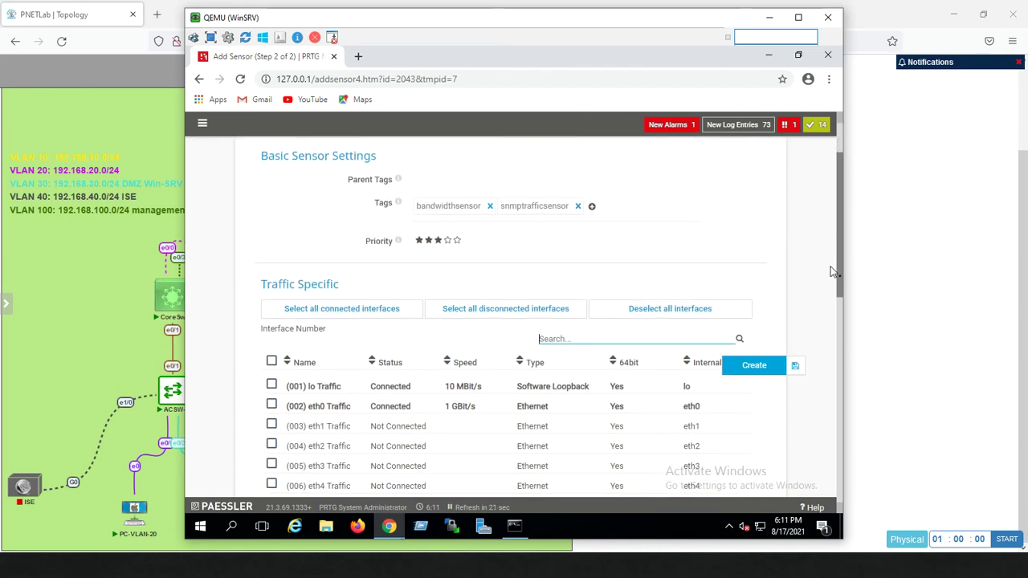
pyautogui.moveTo(832, 271); pyautogui.dragTo(826, 316)
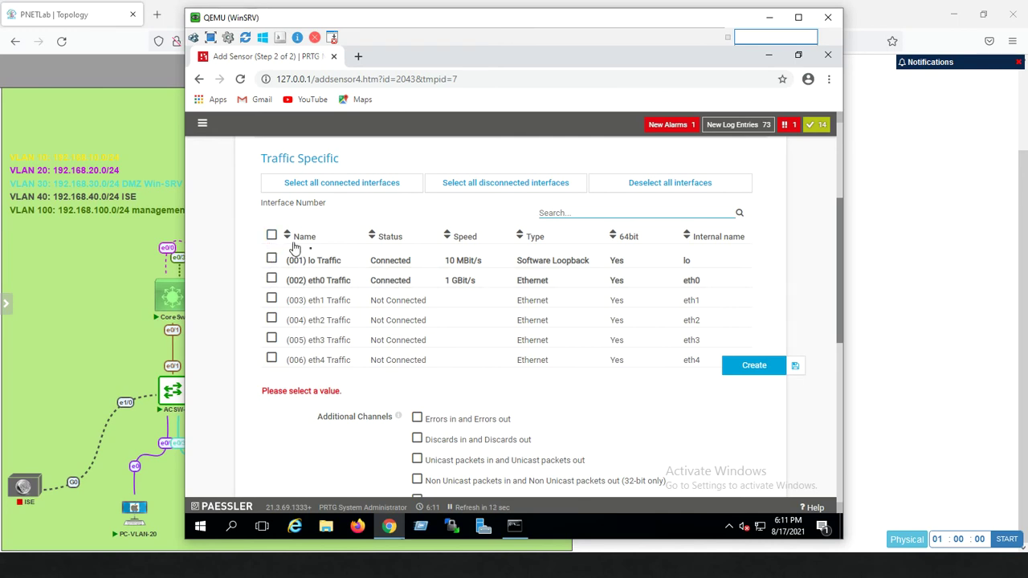
pyautogui.click(474, 194)
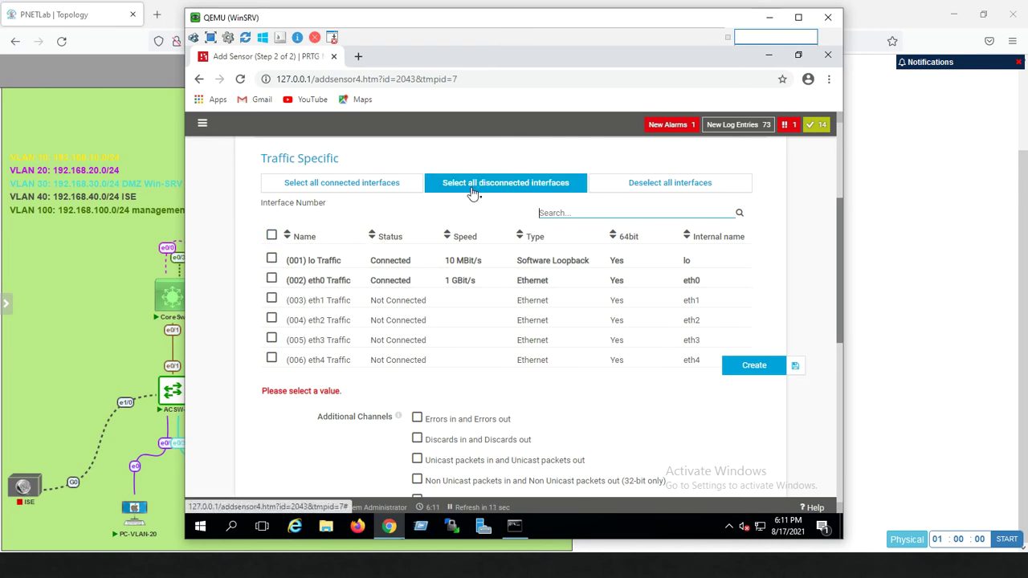
pyautogui.click(631, 190)
pyautogui.click(373, 189)
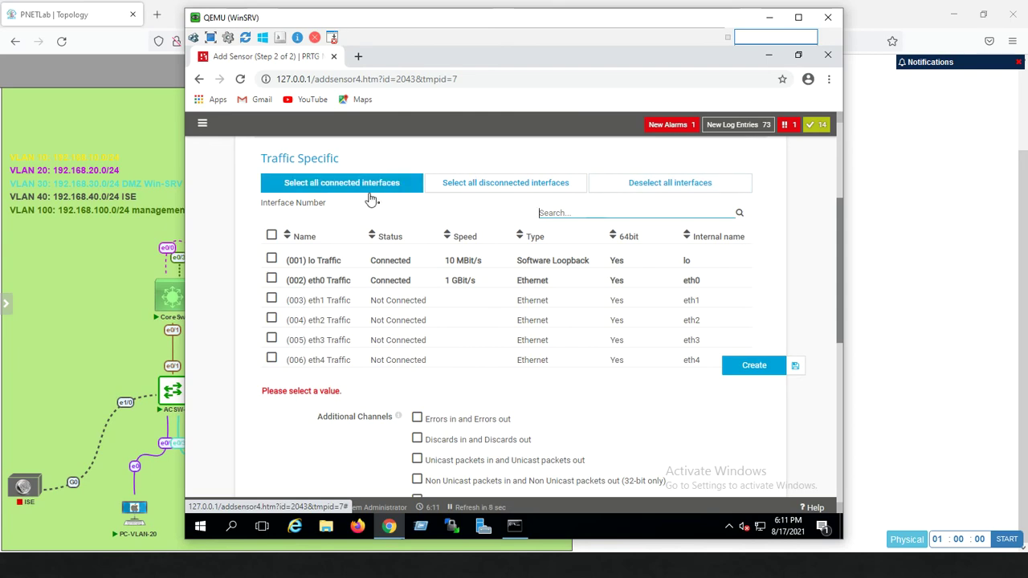
pyautogui.click(371, 188)
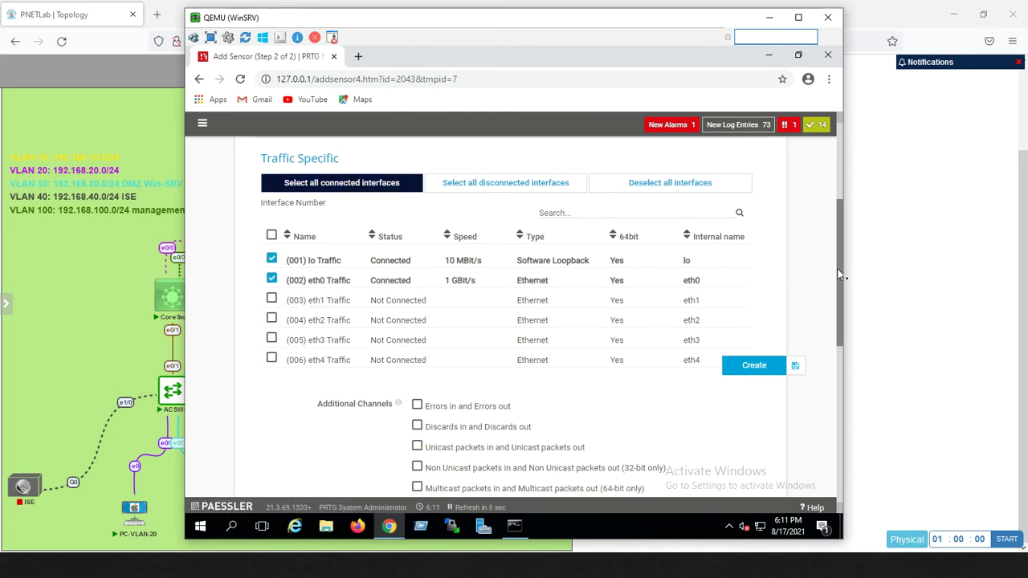
pyautogui.moveTo(839, 273); pyautogui.dragTo(832, 321)
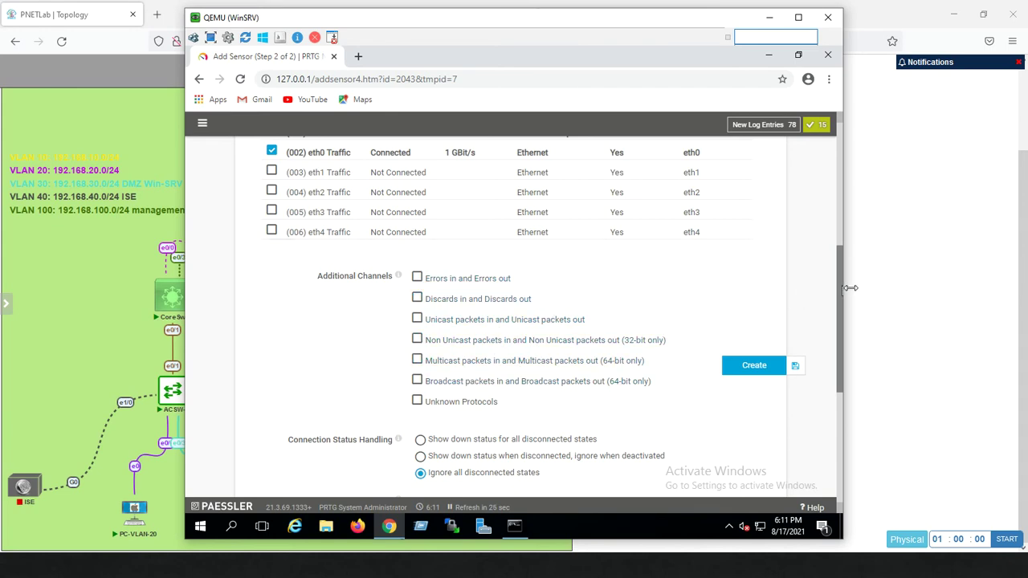
pyautogui.moveTo(840, 293); pyautogui.dragTo(834, 404)
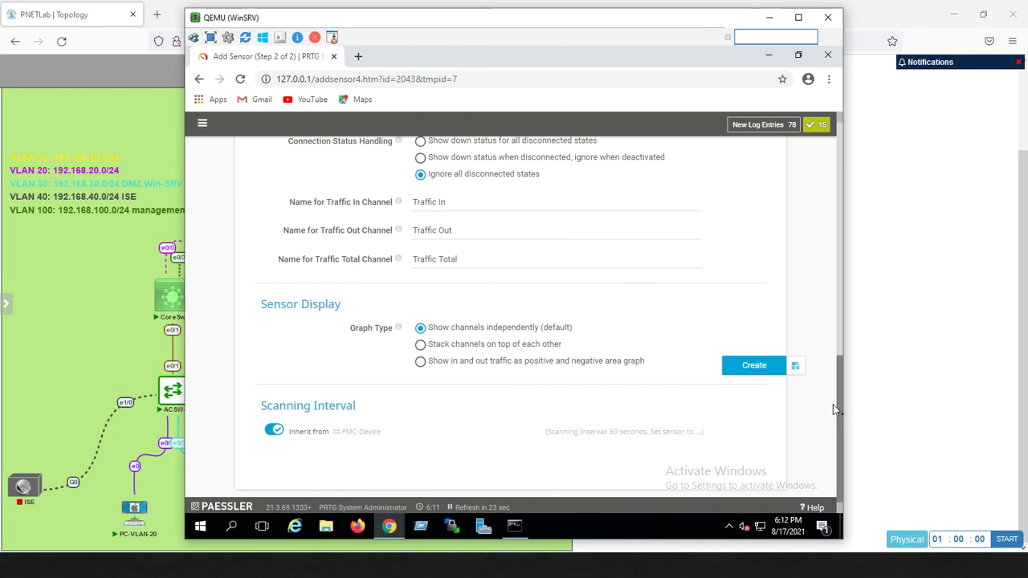
pyautogui.click(753, 369)
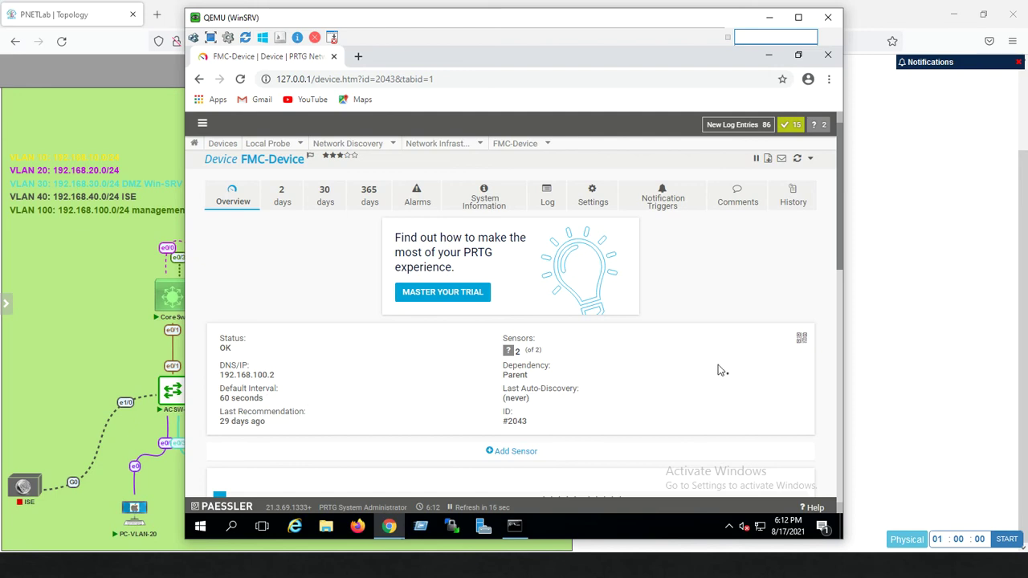
# Review the newly created sensors and return to the Root device tree
pyautogui.moveTo(840, 264); pyautogui.dragTo(819, 400)
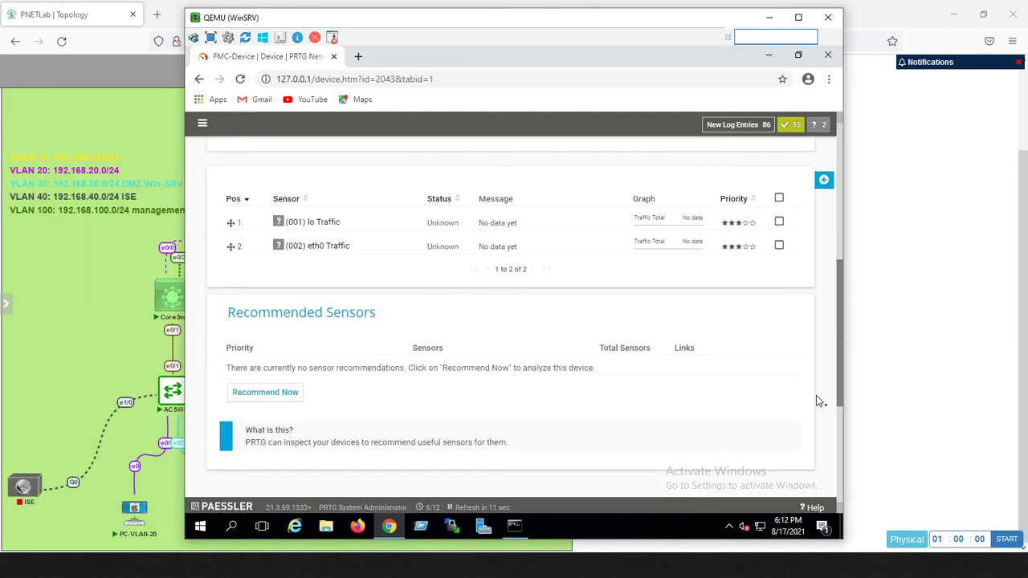
pyautogui.scroll(-3, 817, 395)
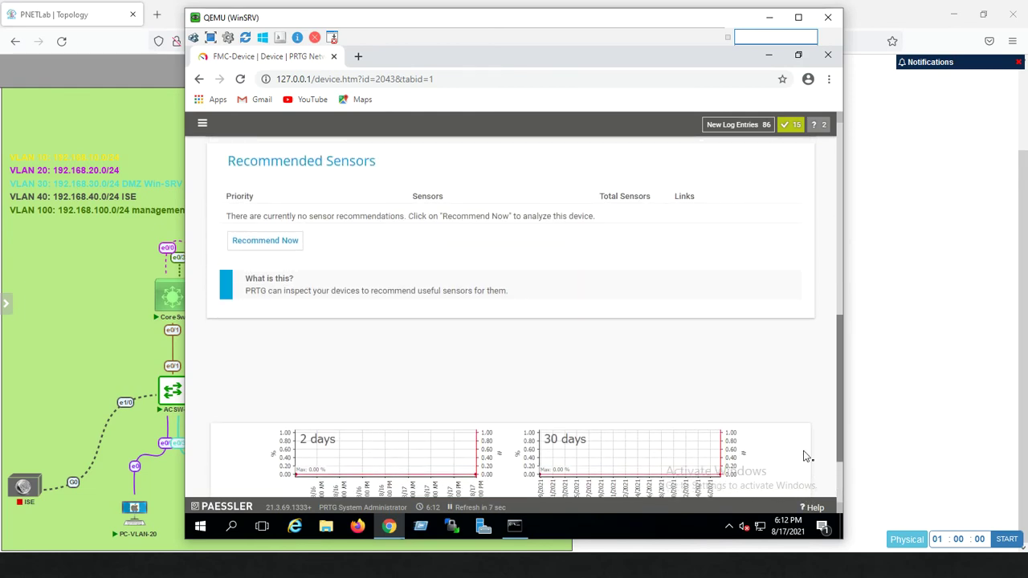
pyautogui.scroll(-2, 804, 459)
pyautogui.scroll(5, 803, 361)
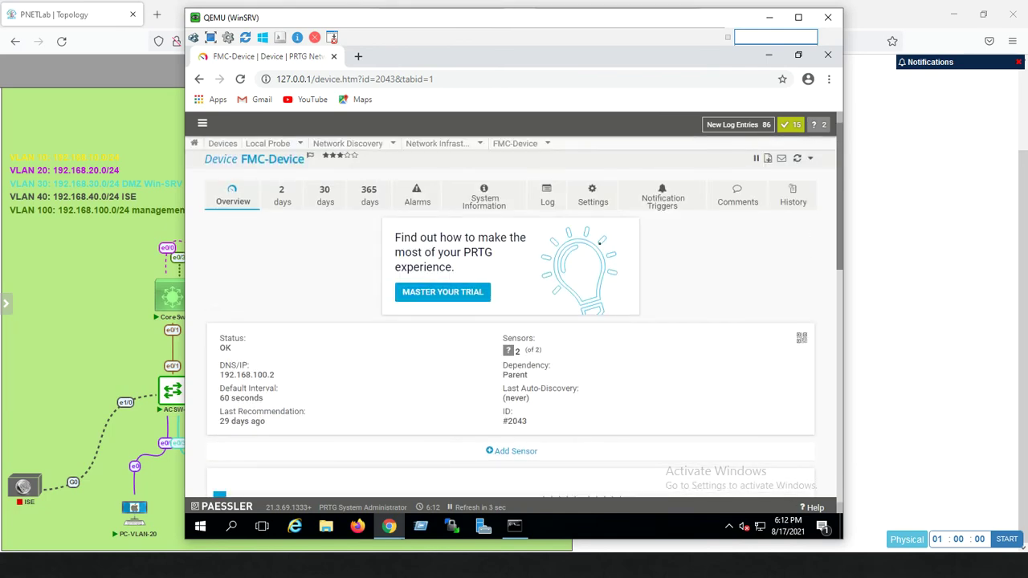
pyautogui.click(218, 146)
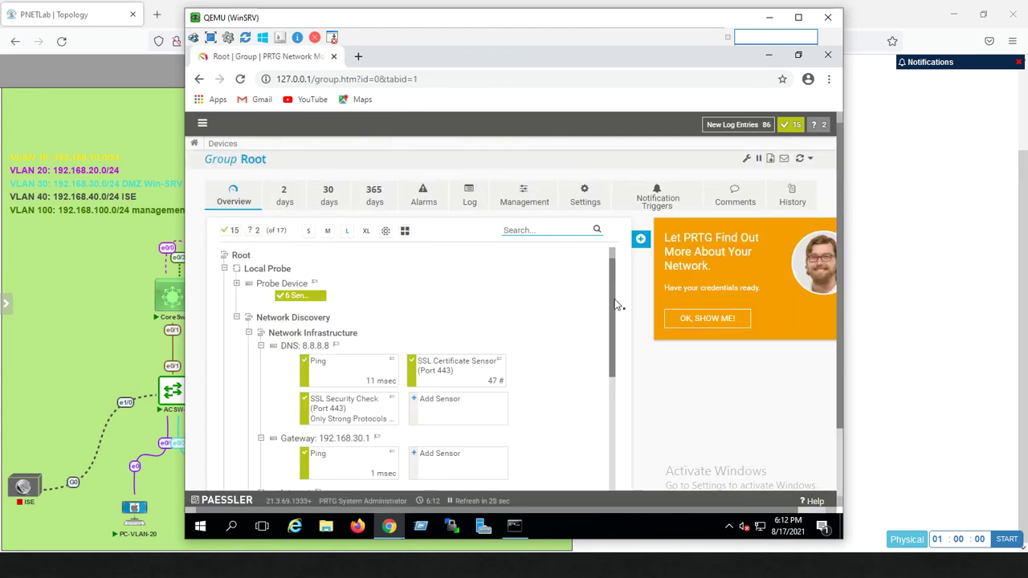
# Inspect the eth0 Traffic sensor details, then minimize the server's QEMU window
pyautogui.moveTo(612, 310); pyautogui.dragTo(602, 378)
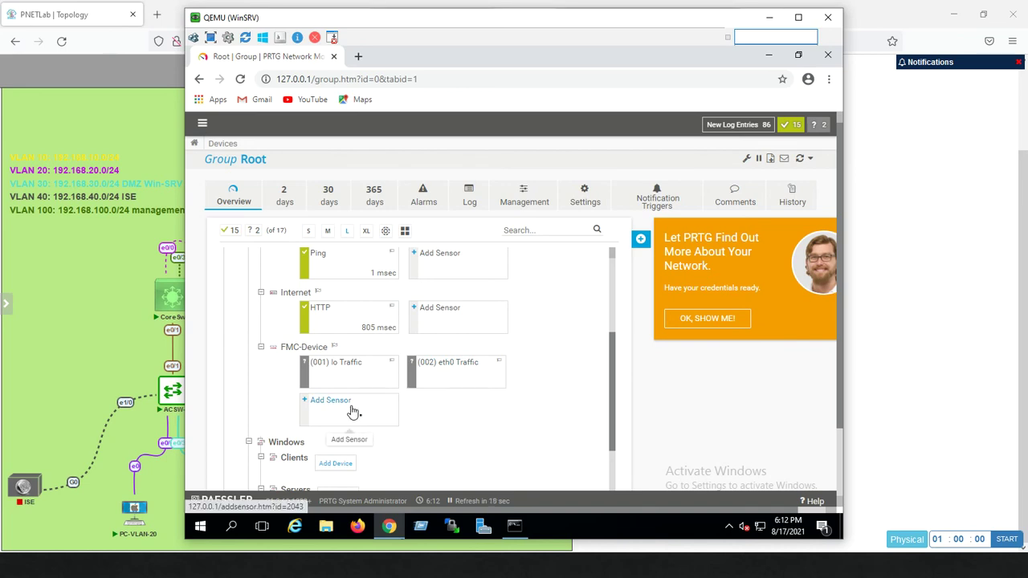
pyautogui.click(452, 366)
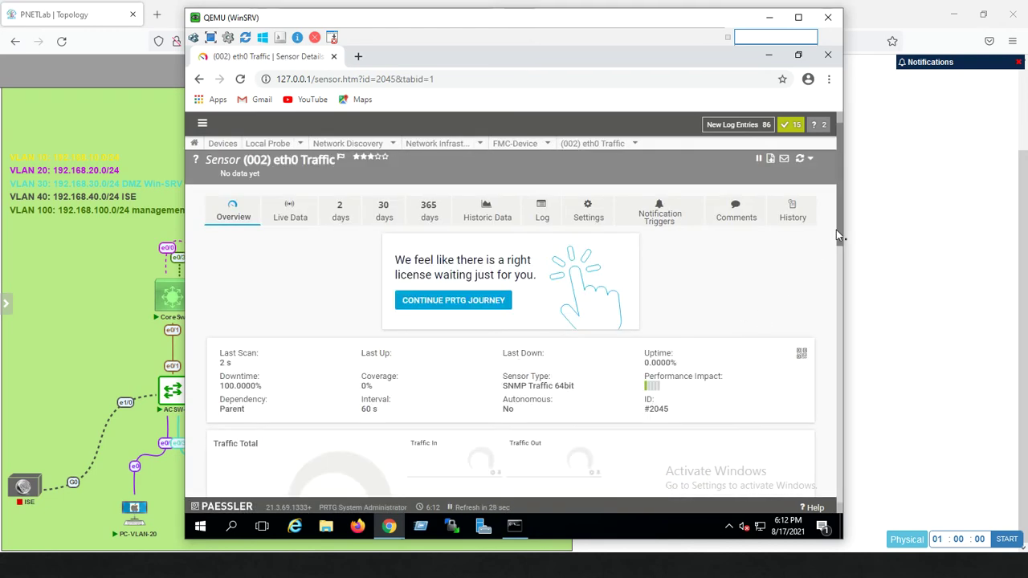
pyautogui.scroll(-3, 830, 298)
pyautogui.scroll(-3, 830, 303)
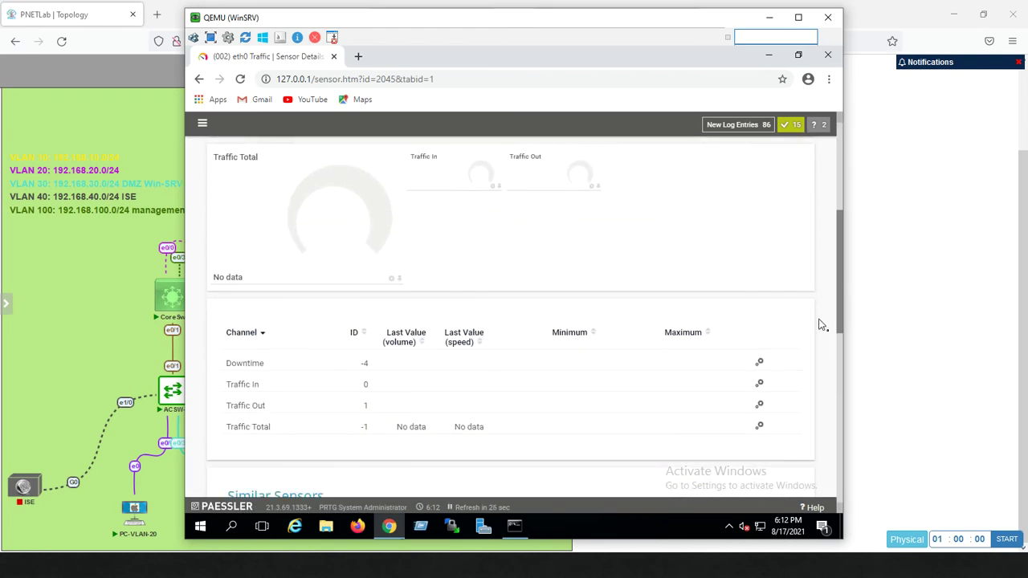
pyautogui.scroll(1, 817, 361)
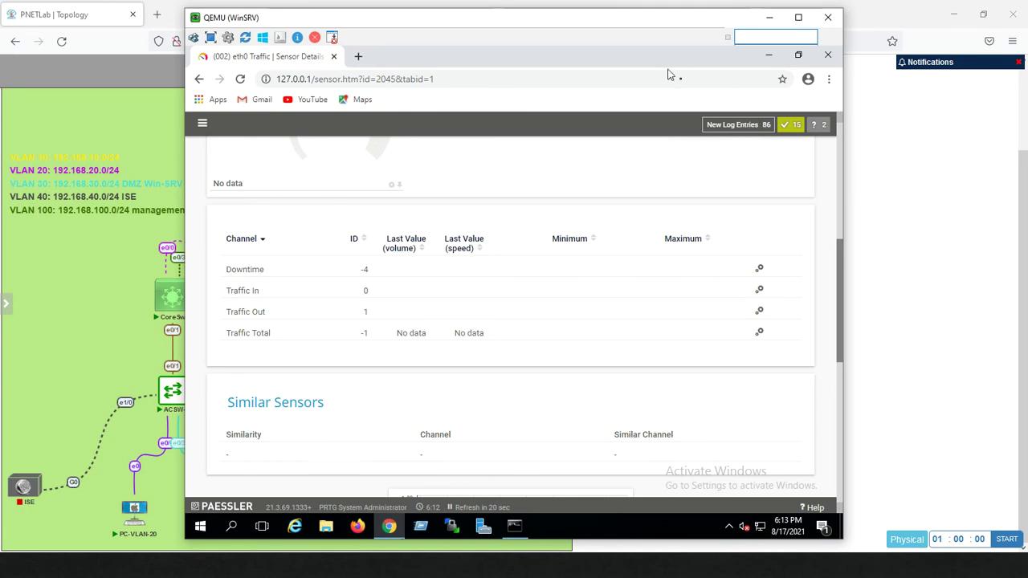
pyautogui.click(769, 17)
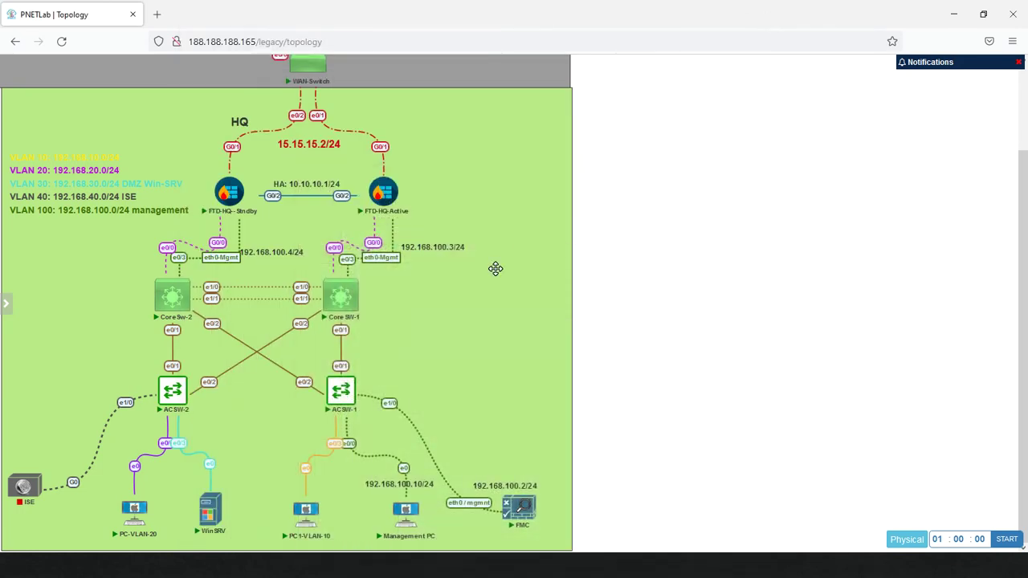
# Switch to the Management PC and review Shell Timeout: 60-minute browser session, shell timeout 0
pyautogui.hotkey('alt', 'Tab')
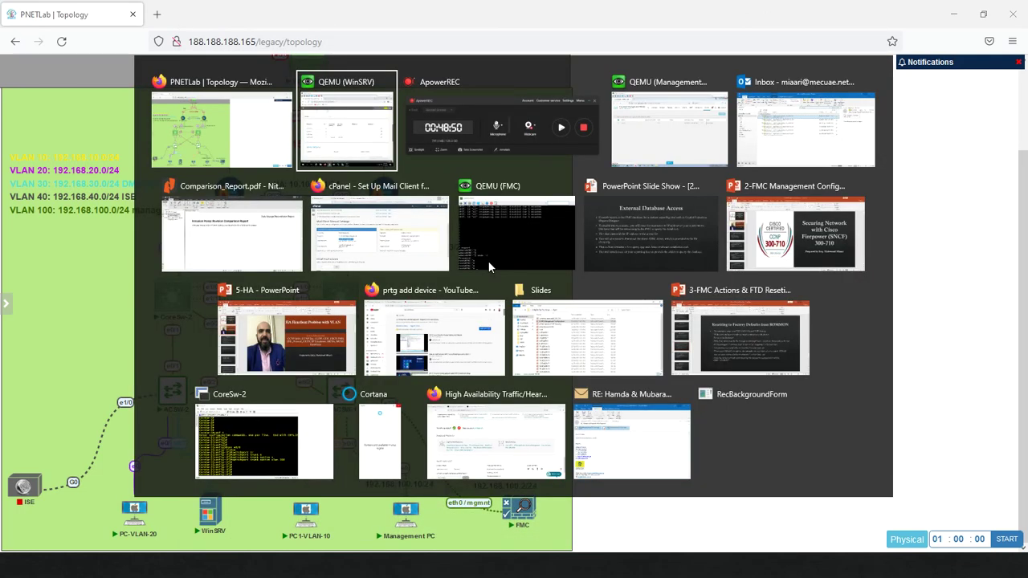
pyautogui.hotkey('alt', 'Tab')
pyautogui.hotkey('alt', 'Tab')
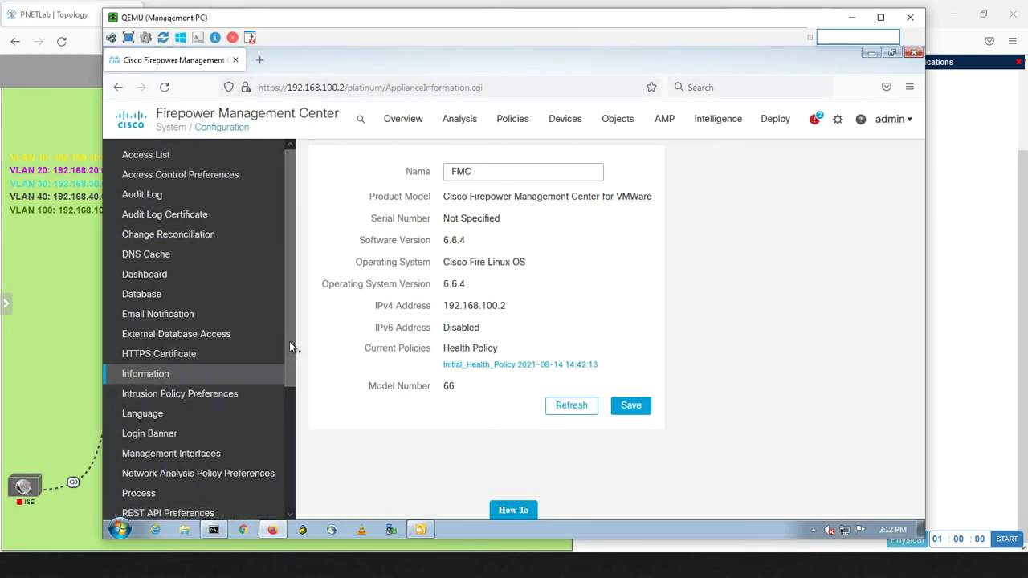
pyautogui.moveTo(289, 341); pyautogui.dragTo(280, 472)
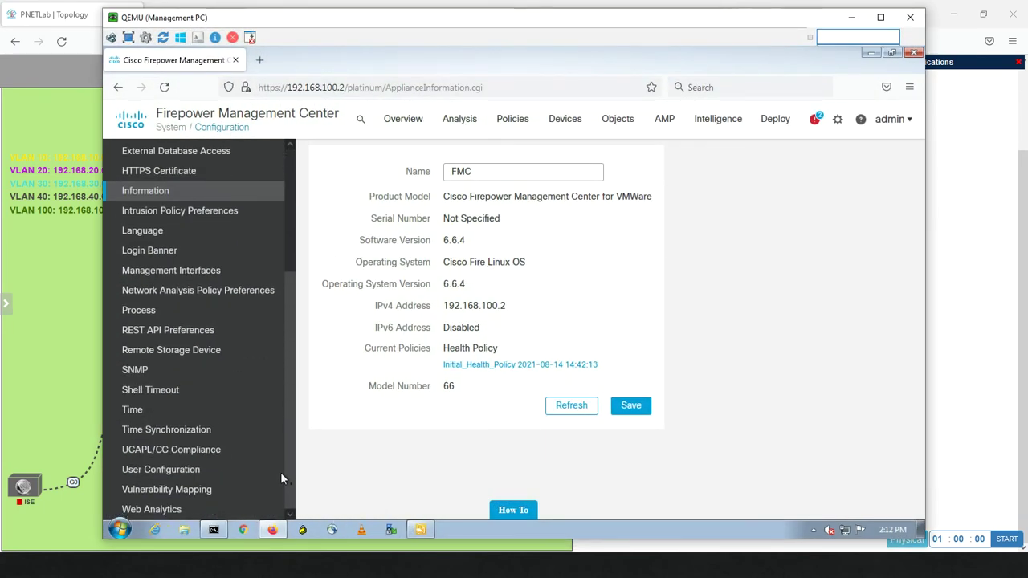
pyautogui.click(171, 393)
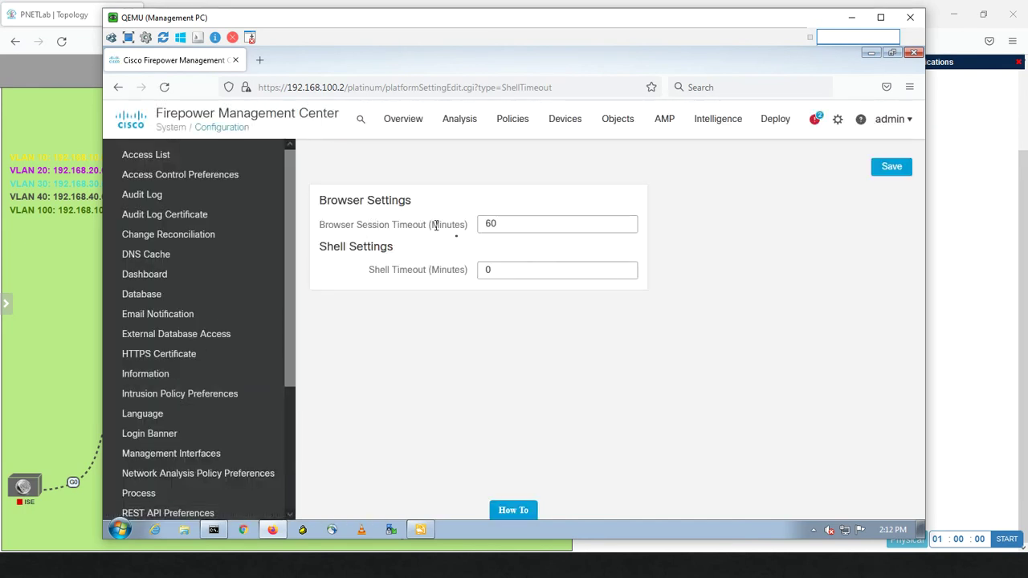
pyautogui.click(512, 223)
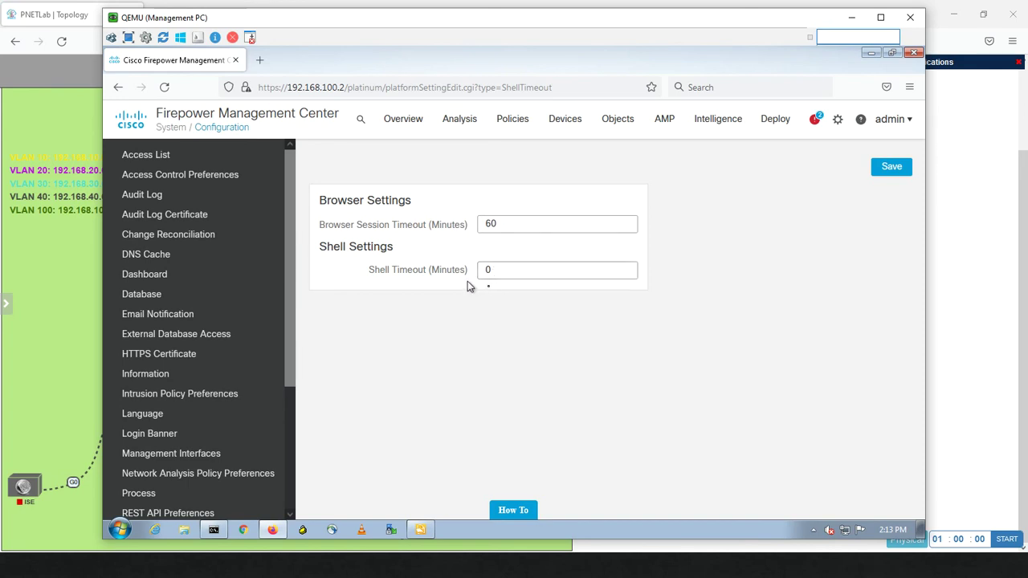
pyautogui.moveTo(290, 308); pyautogui.dragTo(293, 447)
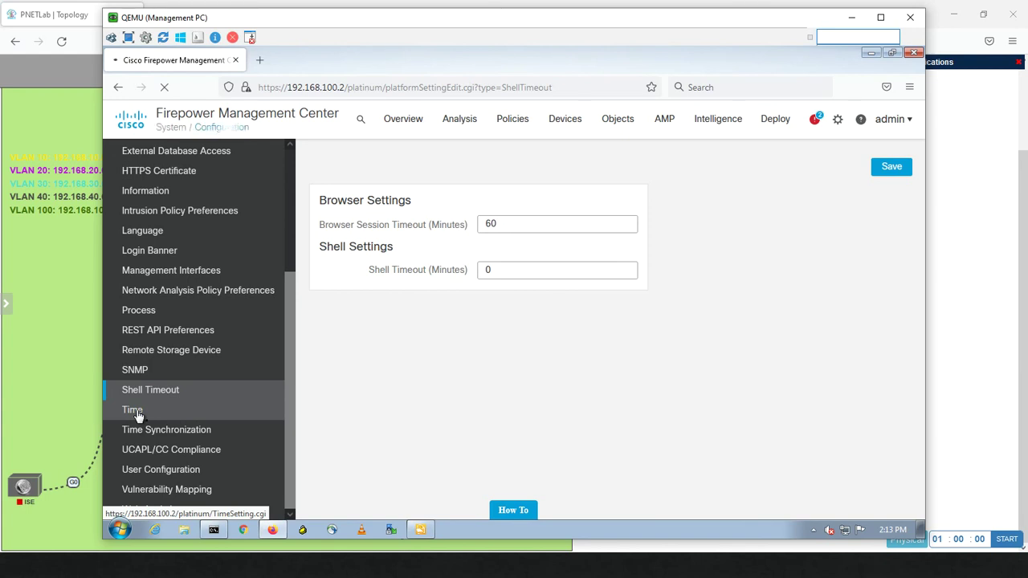
# Open the Time settings page and check the Windows clock without changing it
pyautogui.click(133, 412)
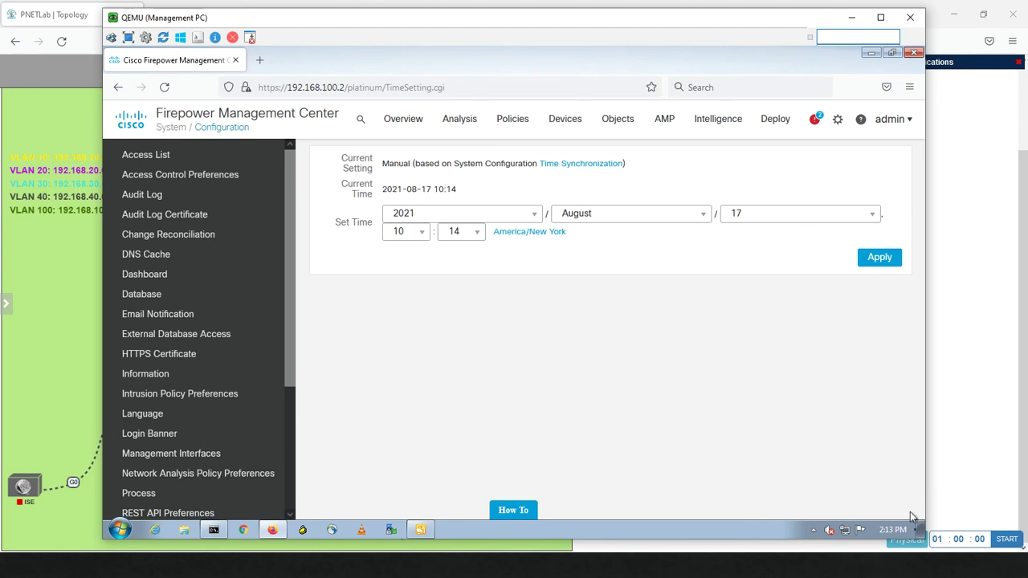
pyautogui.click(893, 530)
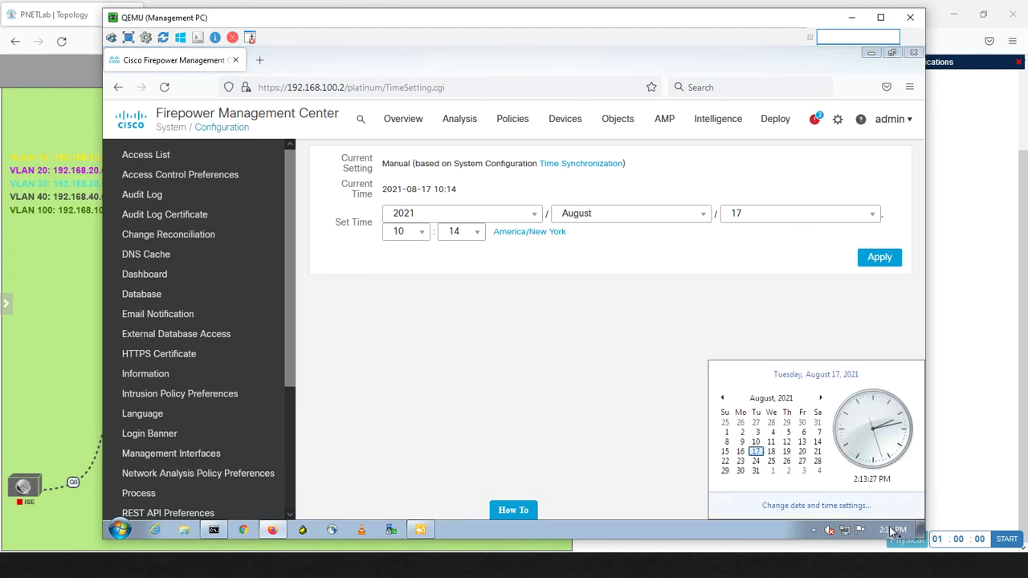
pyautogui.click(851, 509)
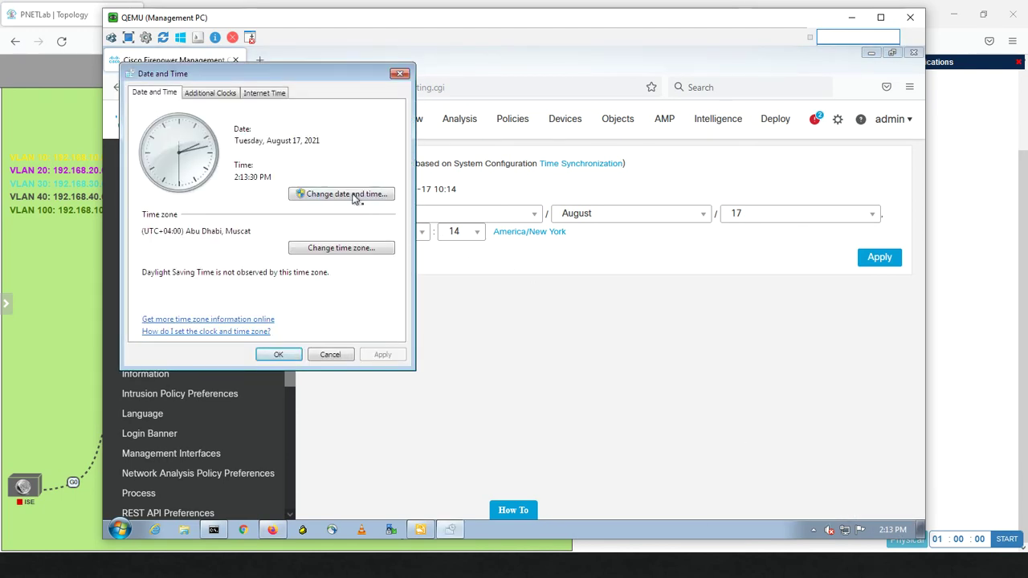
pyautogui.click(328, 355)
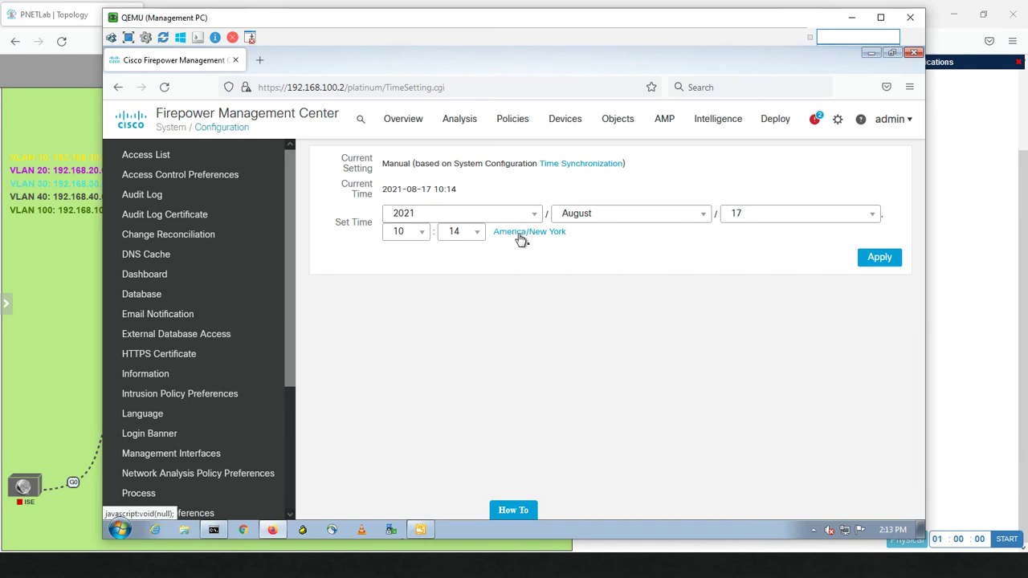
# Change the manual set-time hour from 10 to 18
pyautogui.click(420, 234)
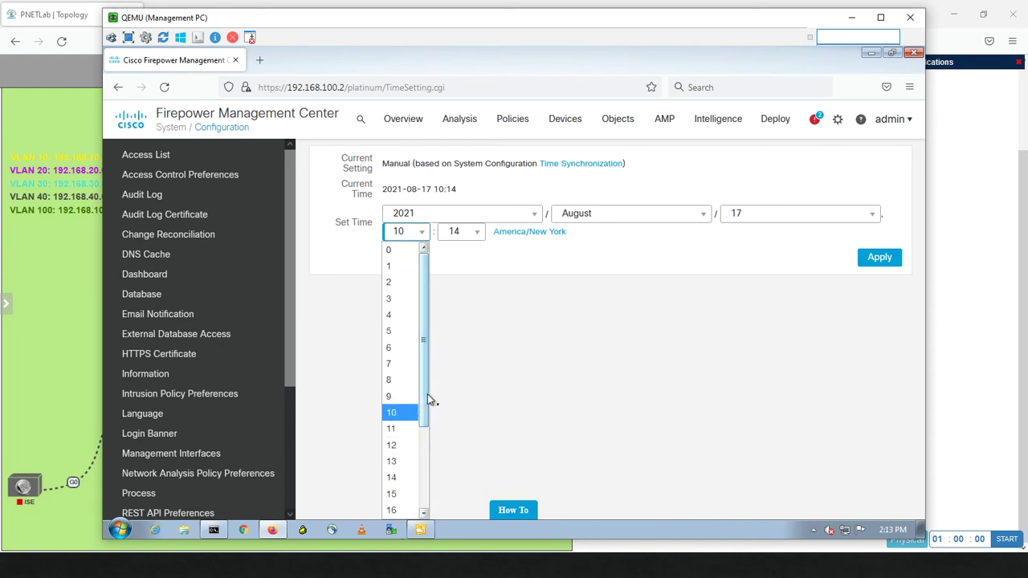
pyautogui.moveTo(428, 396); pyautogui.dragTo(427, 454)
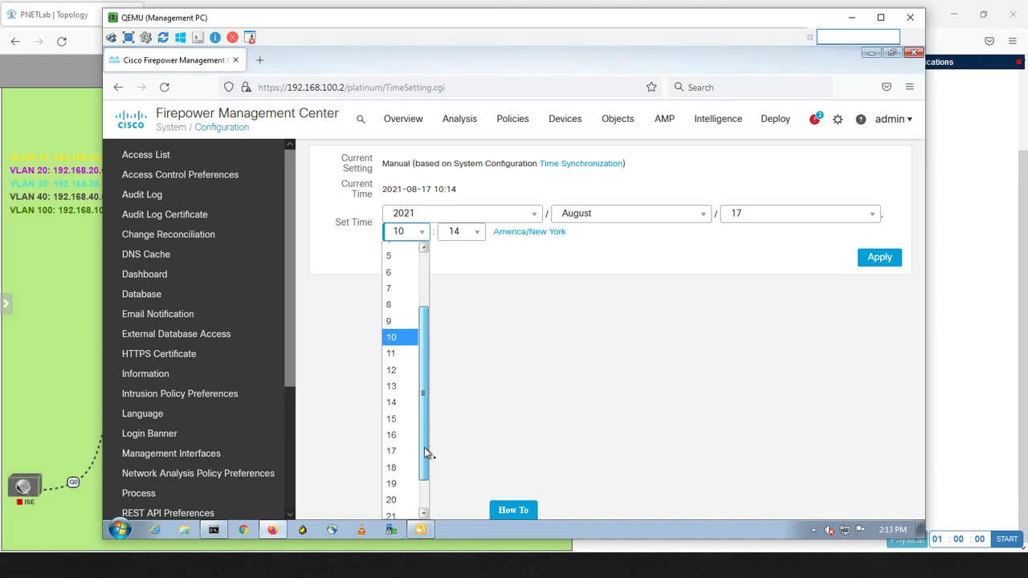
pyautogui.click(396, 467)
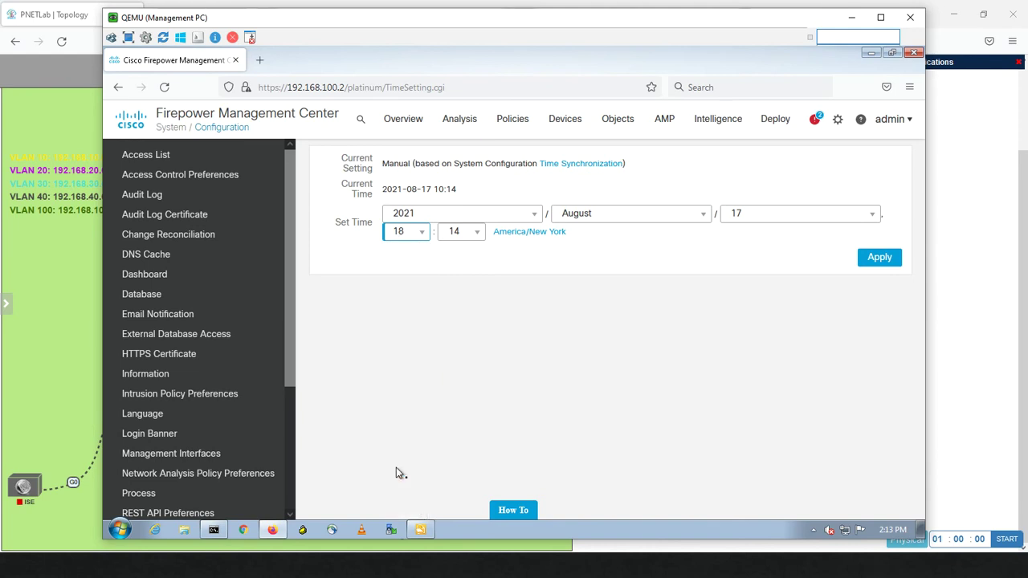
# Apply the new time and log back in as admin with the account password
pyautogui.click(868, 263)
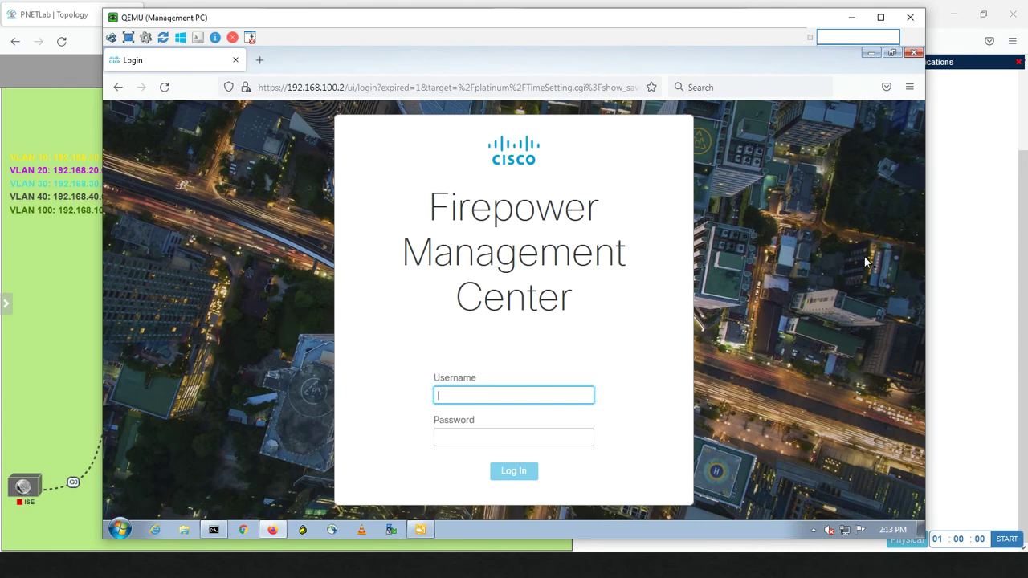
pyautogui.write('in')
pyautogui.press('Tab')
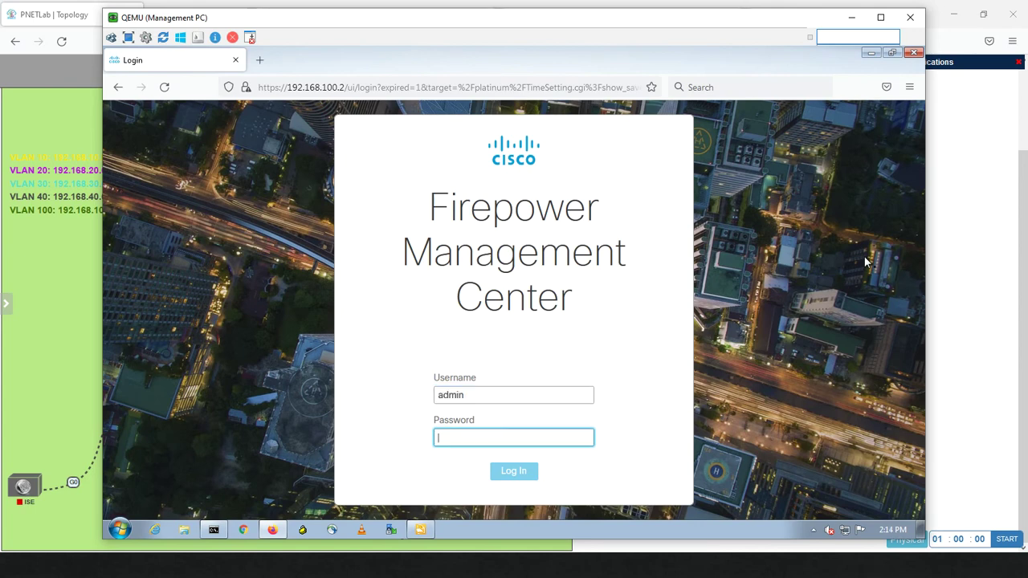
pyautogui.write('Admin123')
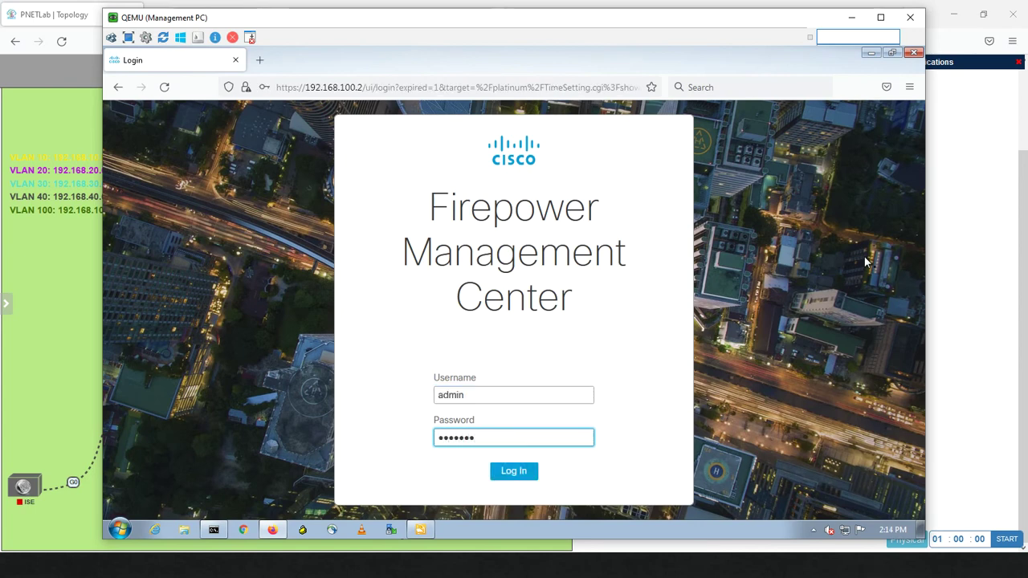
pyautogui.press('Return')
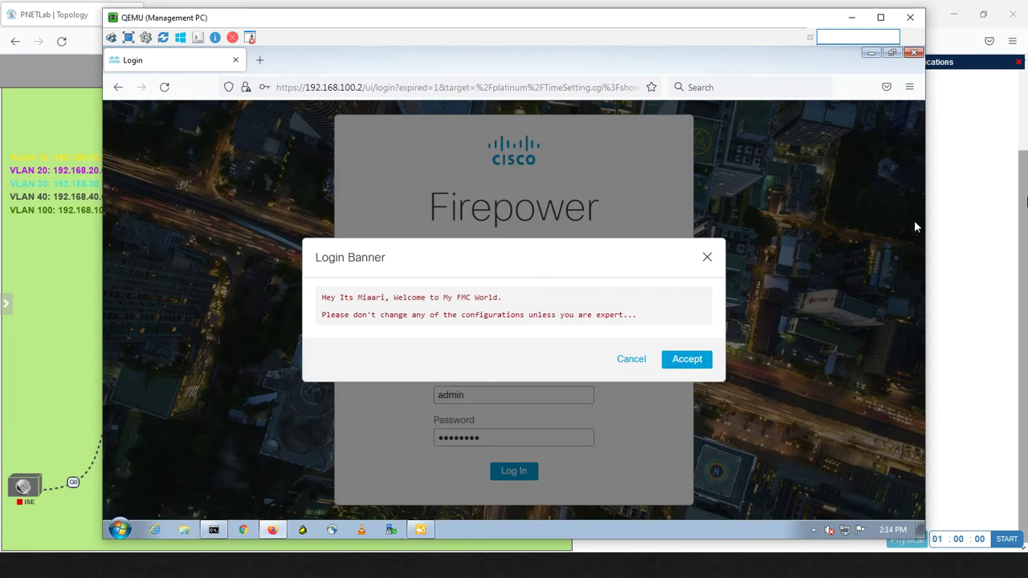
# Accept the login banner and decline saving the login in the browser
pyautogui.click(684, 360)
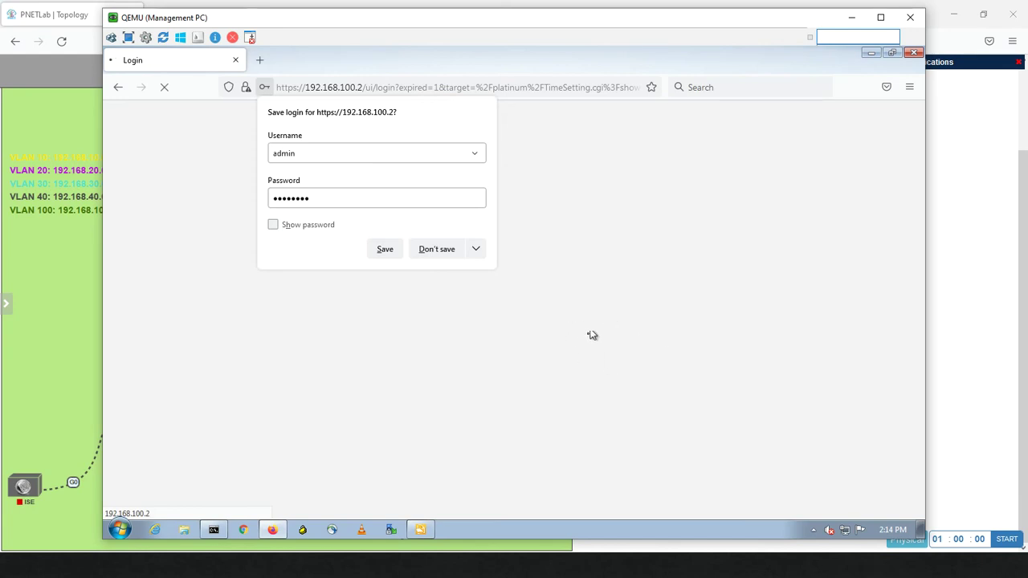
pyautogui.click(448, 253)
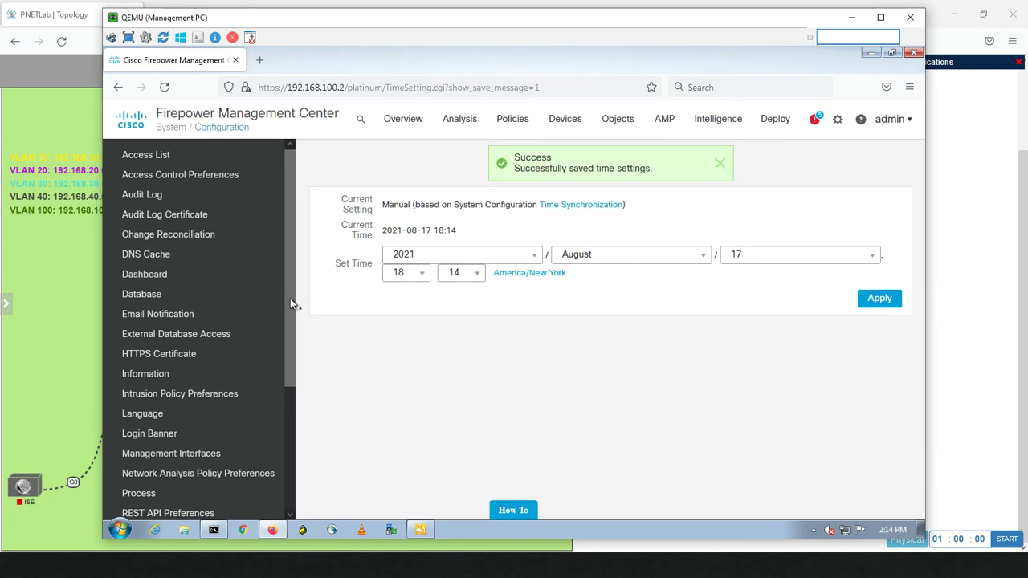
pyautogui.moveTo(290, 298); pyautogui.dragTo(287, 435)
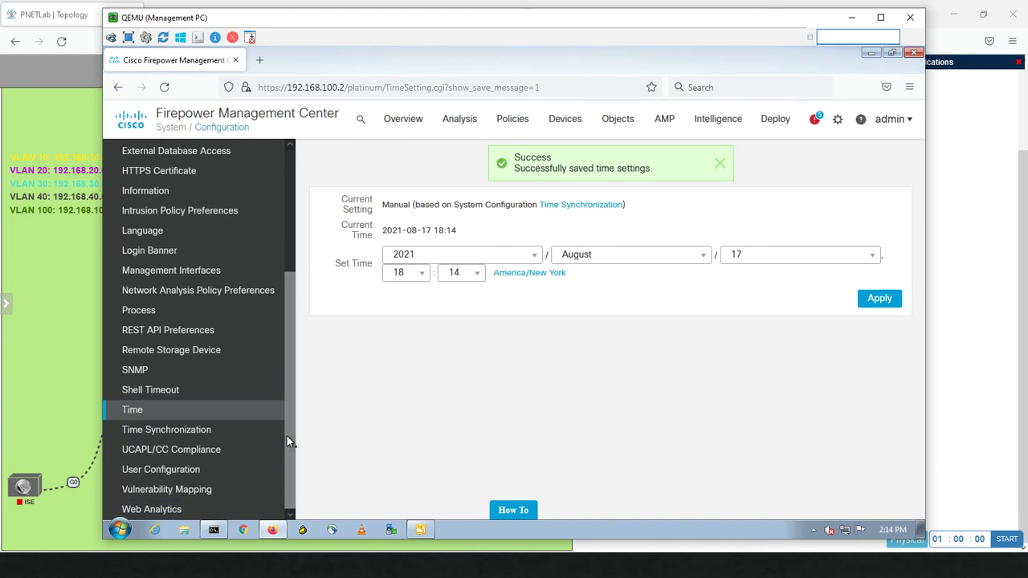
# Inspect the Add NTP Server dialog with key type None, cancel it, and open UCAPL/CC Compliance
pyautogui.click(171, 436)
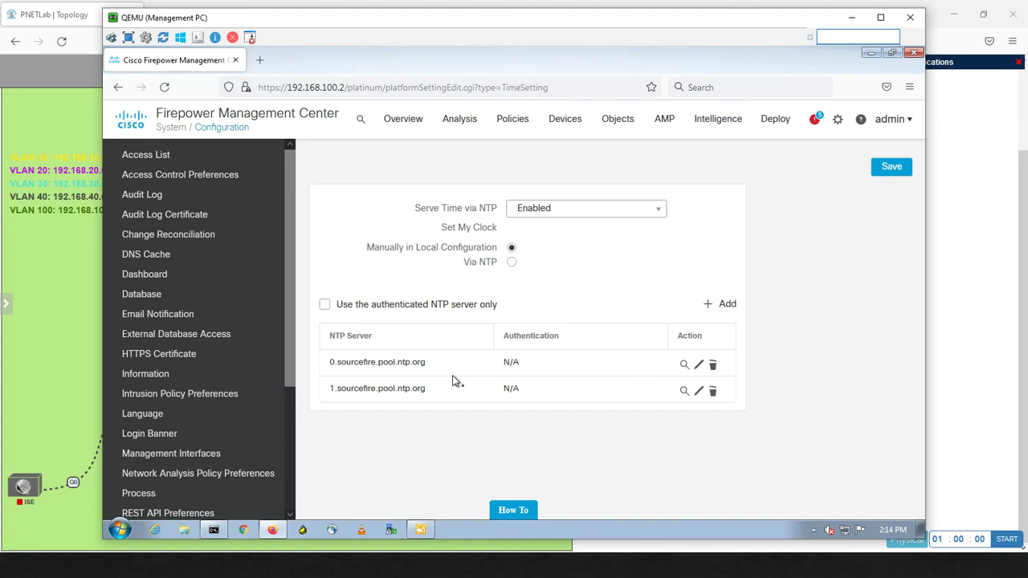
pyautogui.click(718, 306)
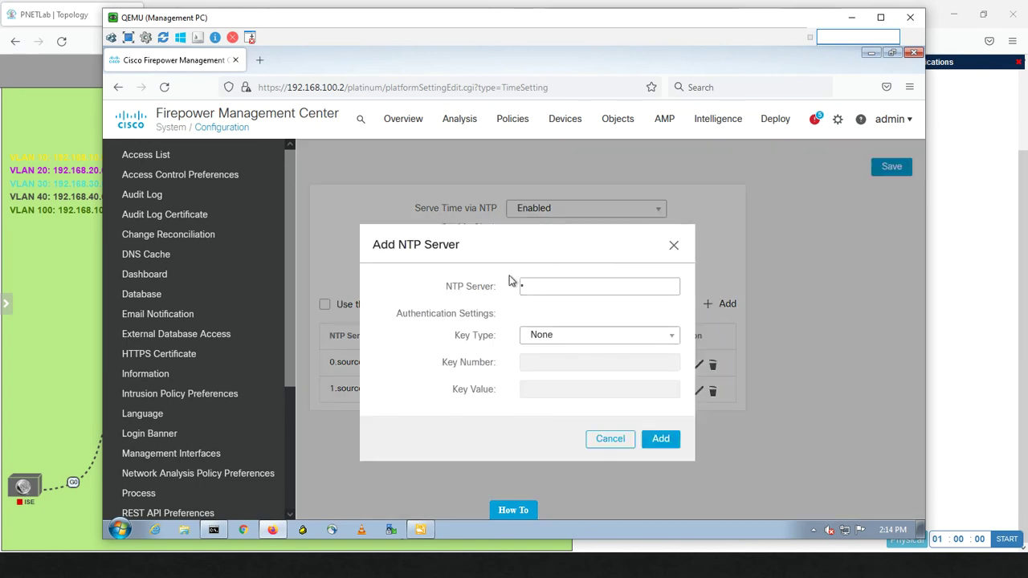
pyautogui.click(572, 286)
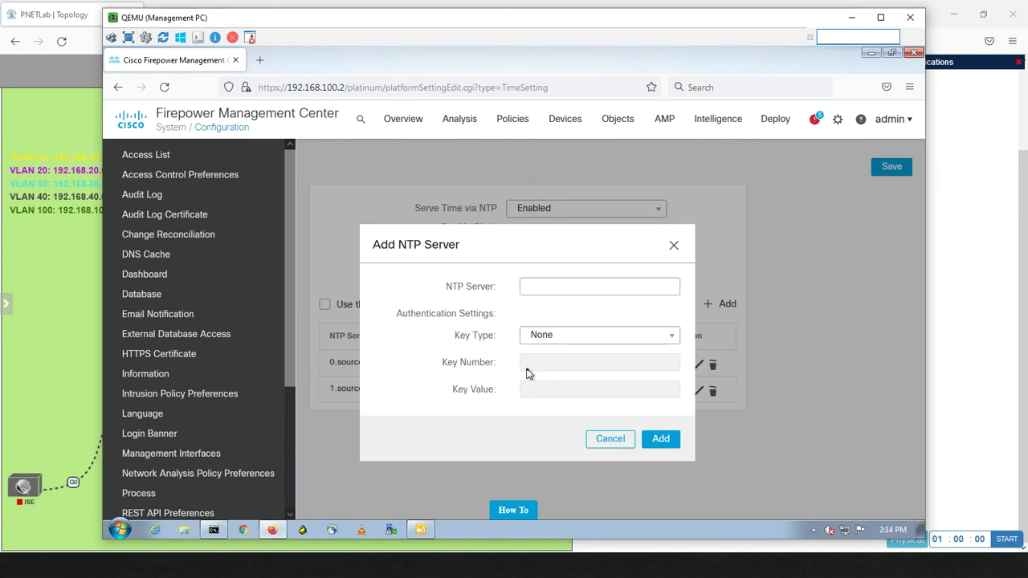
pyautogui.click(567, 339)
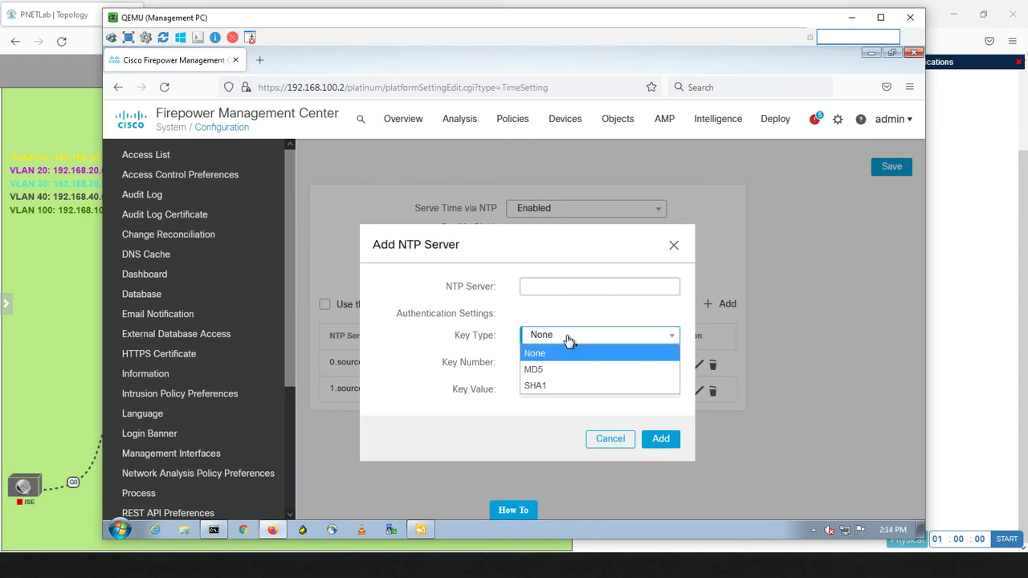
pyautogui.click(568, 341)
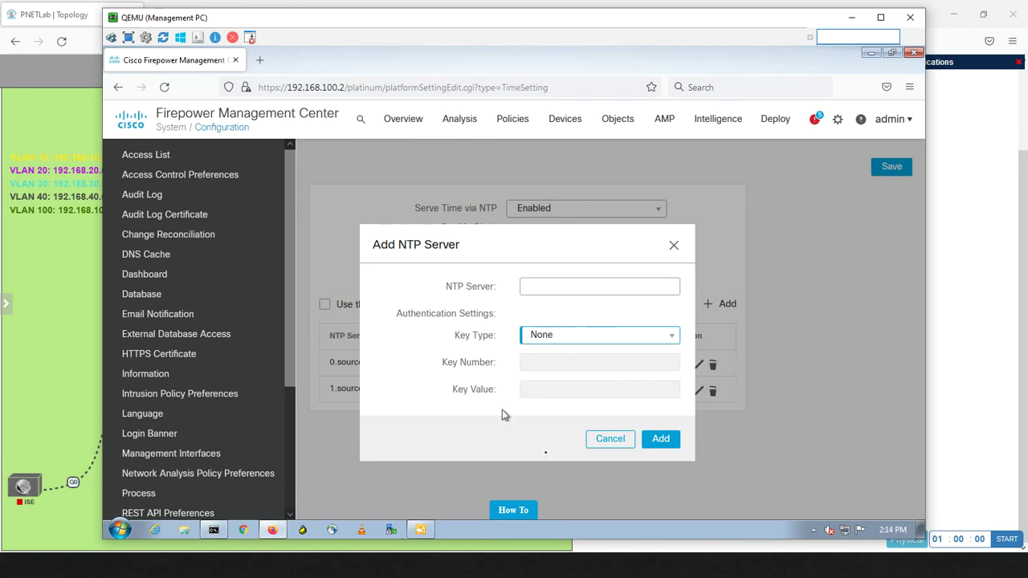
pyautogui.click(612, 441)
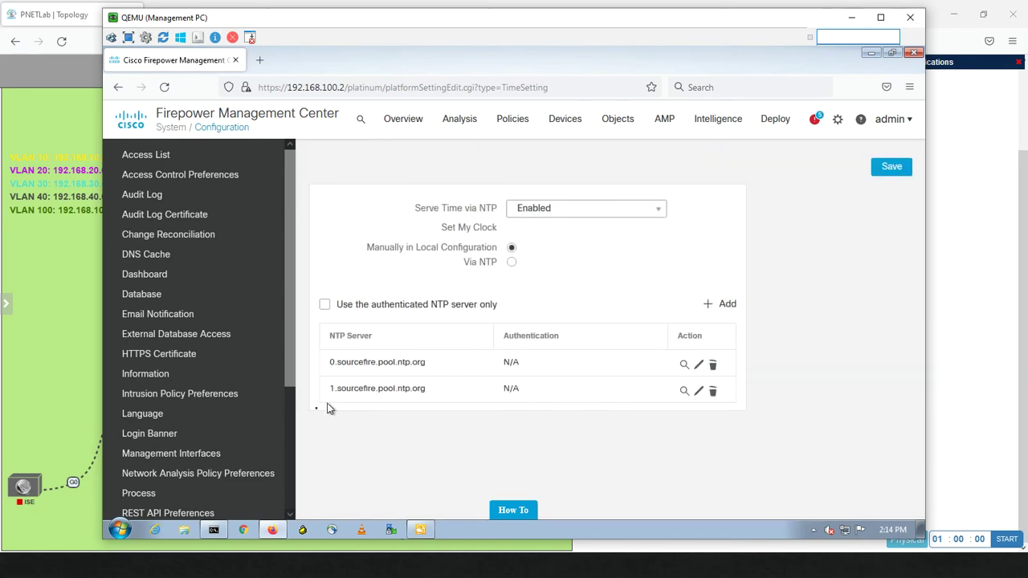
pyautogui.moveTo(290, 374); pyautogui.dragTo(282, 496)
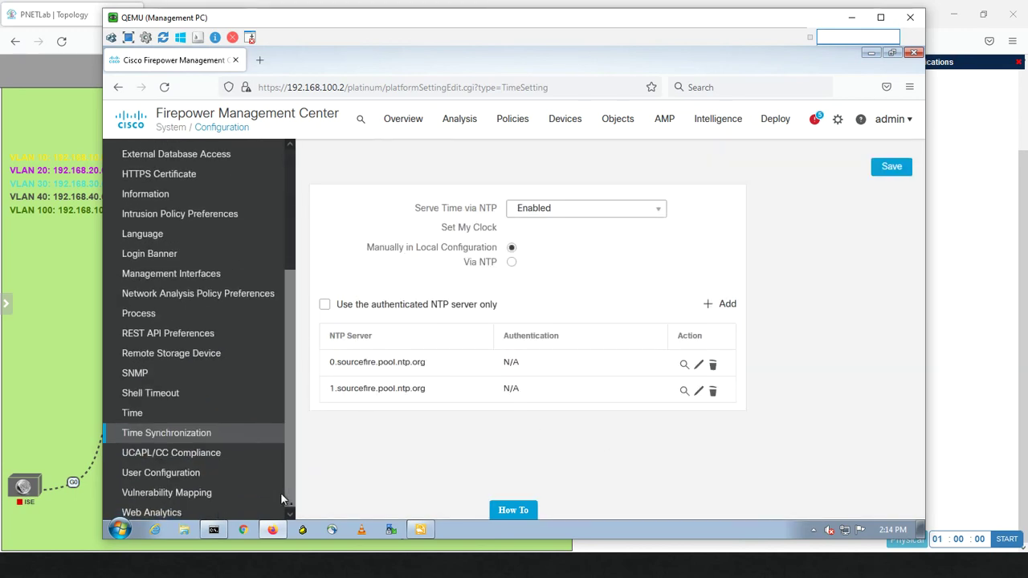
pyautogui.click(203, 460)
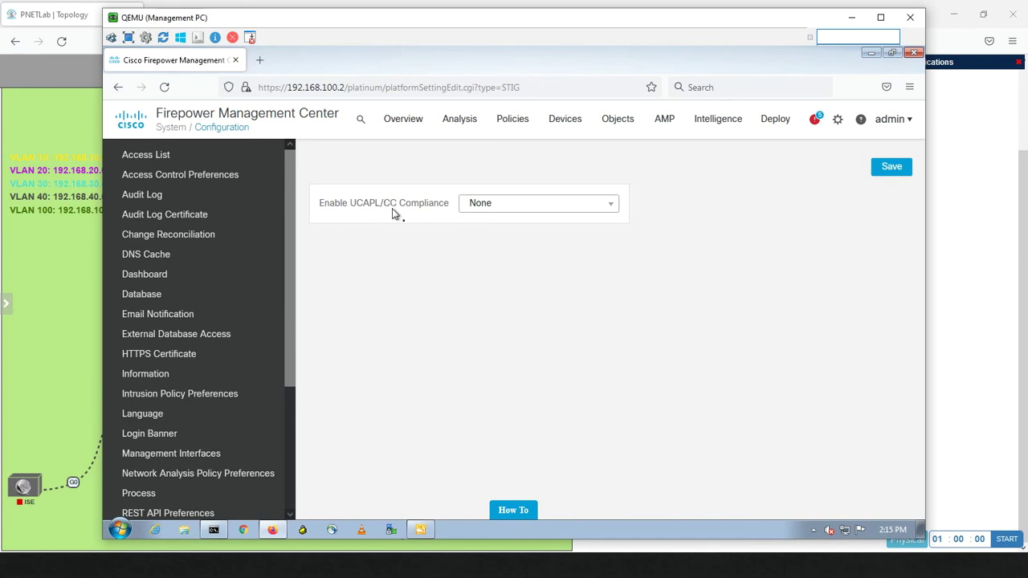
# Keep compliance at None, then open User Configuration and select the Password Reuse Limit of 0
pyautogui.click(519, 207)
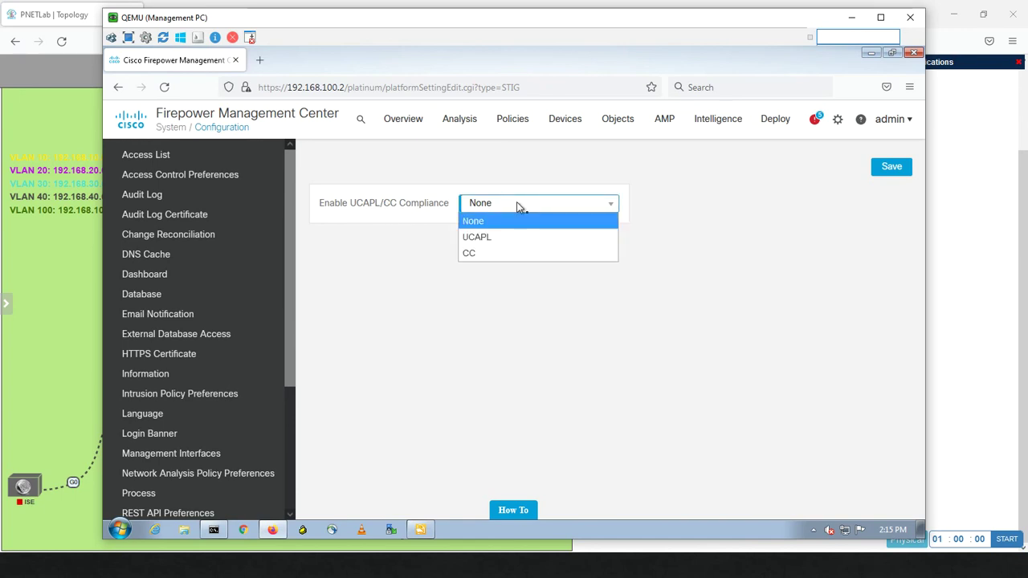
pyautogui.click(396, 185)
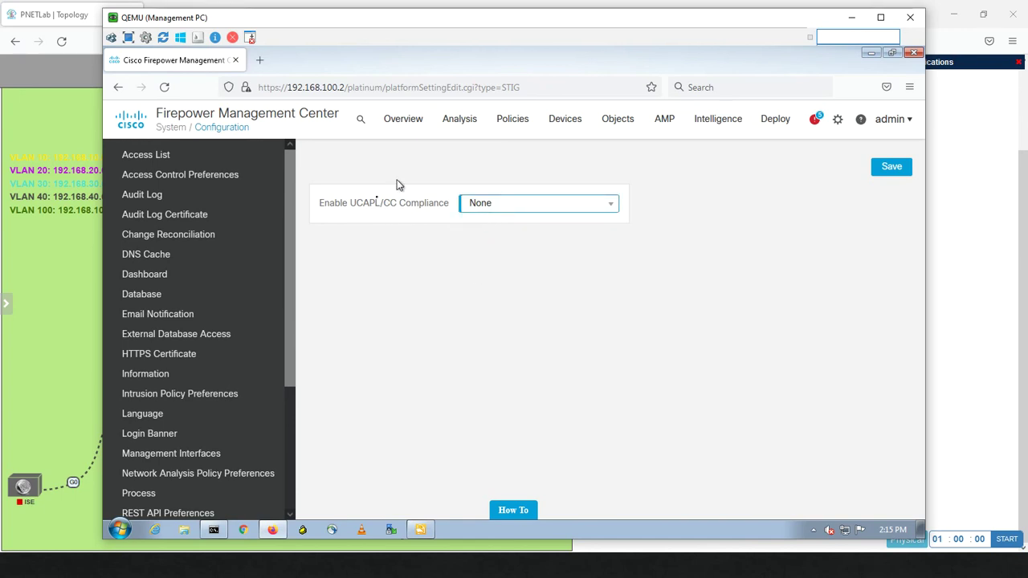
pyautogui.moveTo(287, 316); pyautogui.dragTo(291, 475)
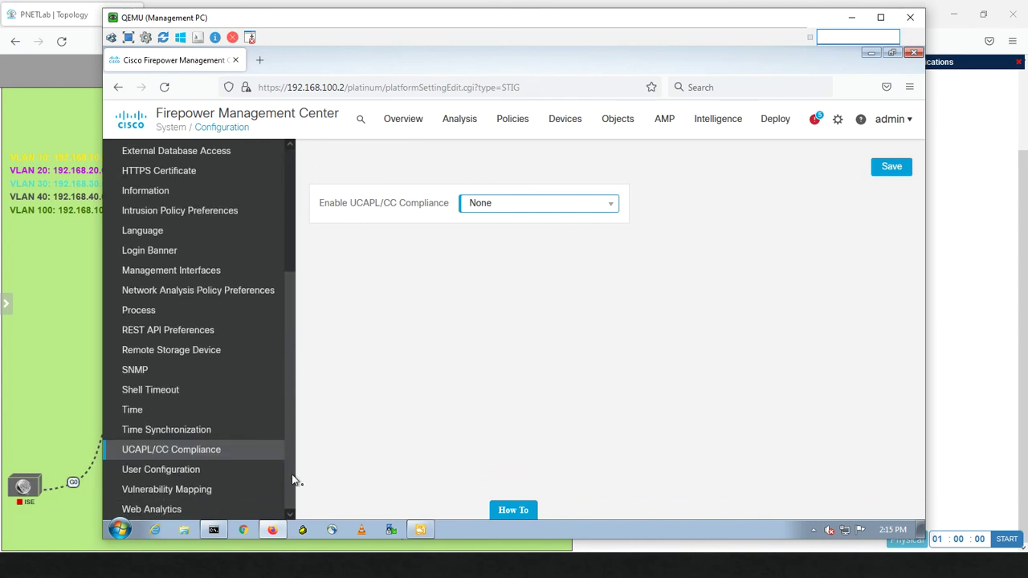
pyautogui.click(193, 479)
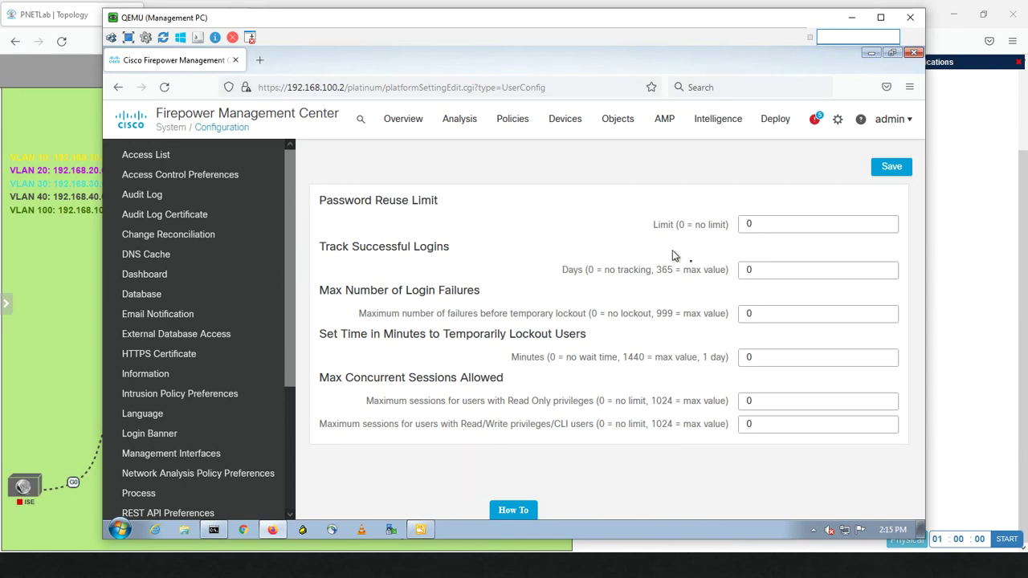
pyautogui.click(756, 228)
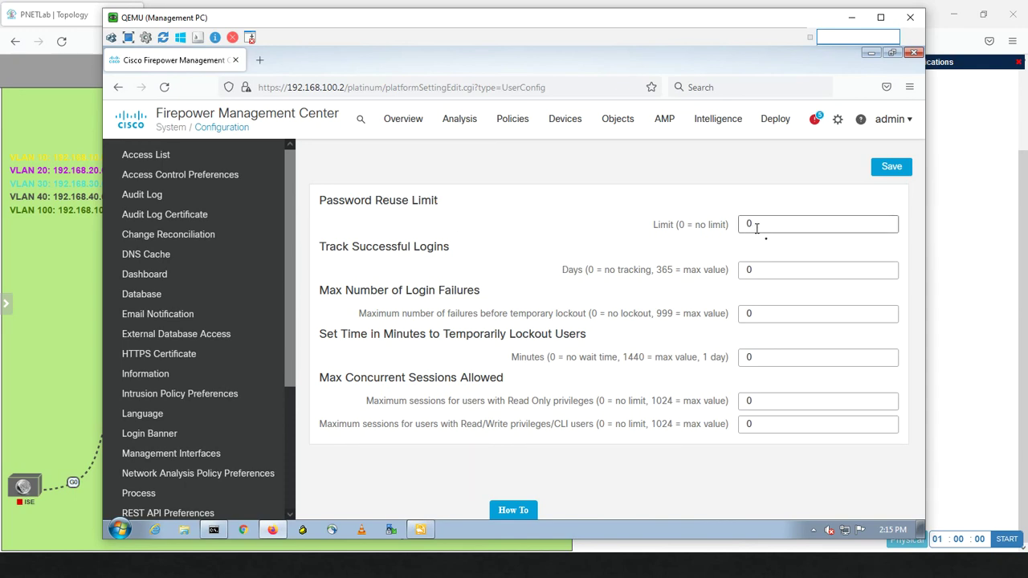
pyautogui.click(749, 225)
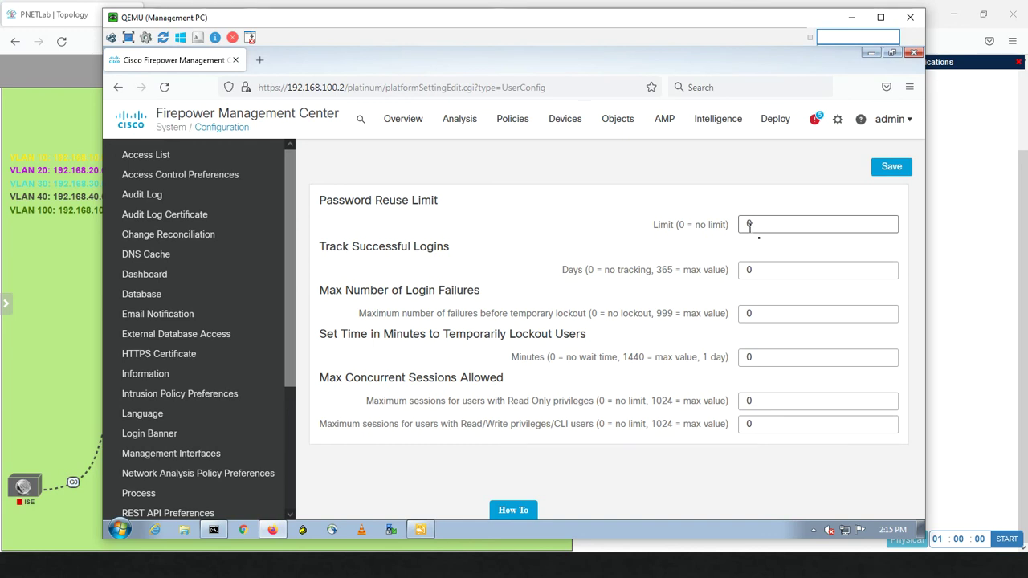
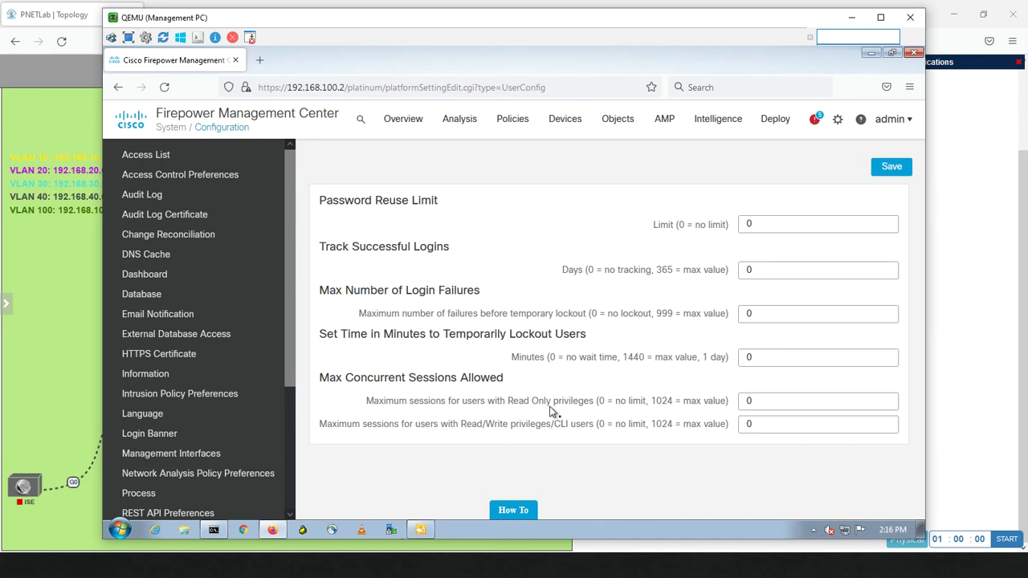
# Scroll the System Configuration sidebar and open Vulnerability Mapping, which lists applications and their descriptions
pyautogui.click(755, 402)
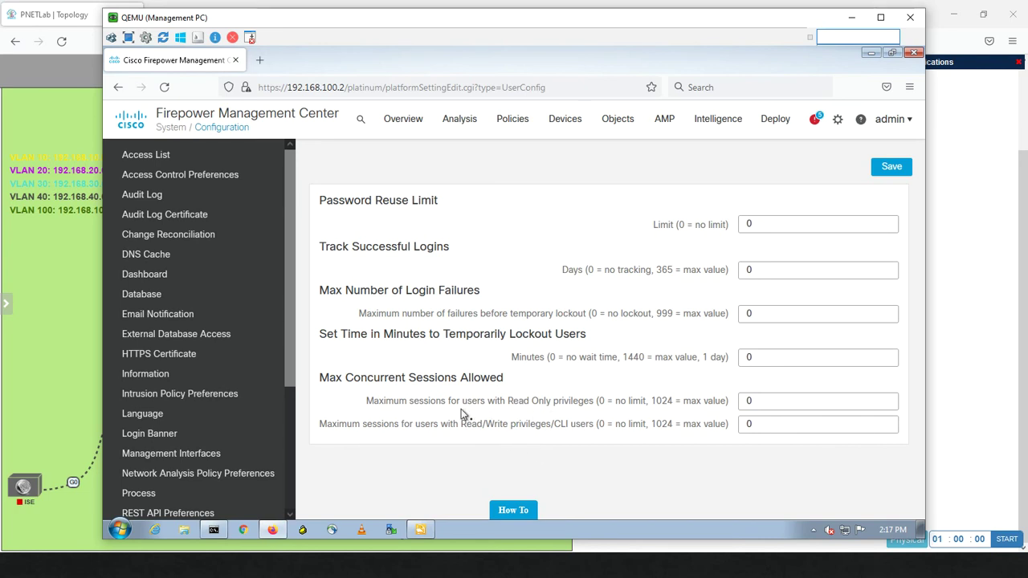
pyautogui.moveTo(293, 370); pyautogui.dragTo(281, 502)
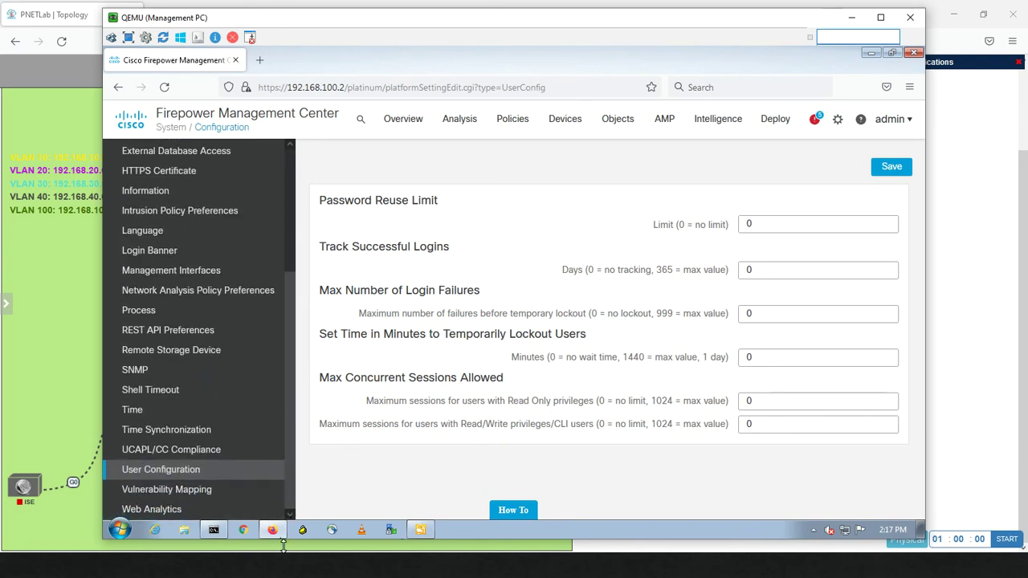
pyautogui.click(208, 496)
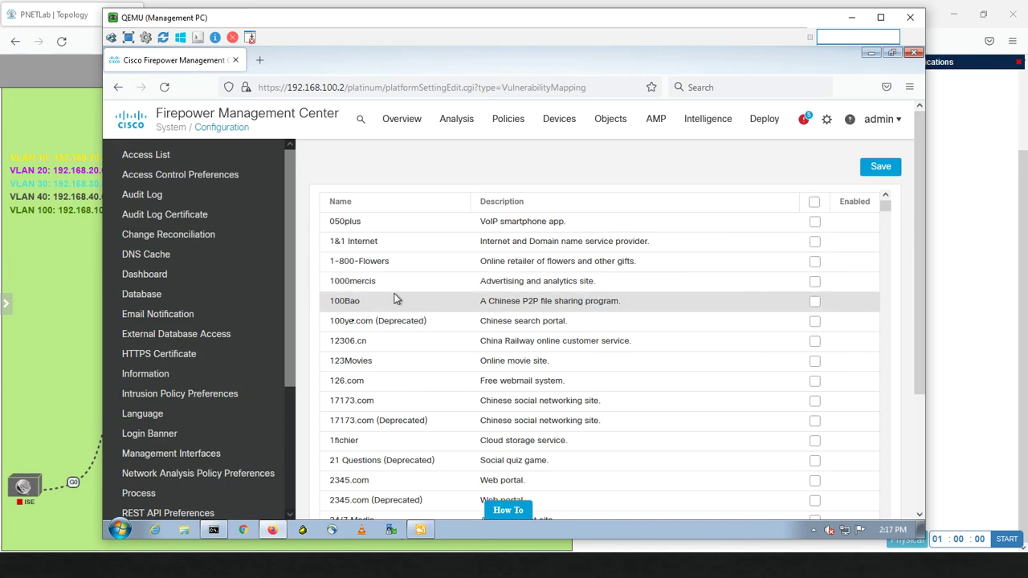
# Scroll further down the configuration sidebar to reach the Web Analytics settings
pyautogui.moveTo(287, 311); pyautogui.dragTo(286, 469)
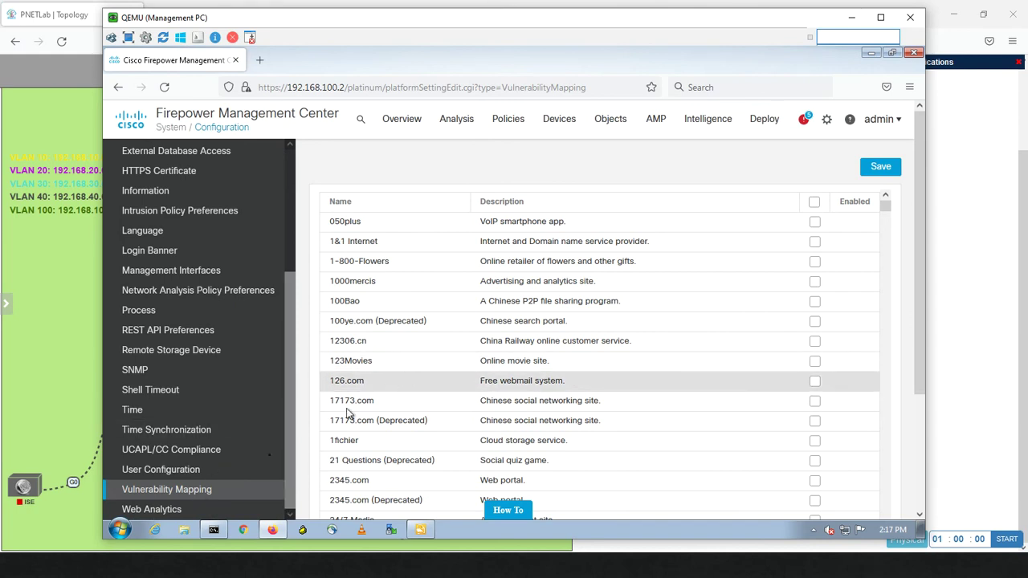
pyautogui.click(158, 515)
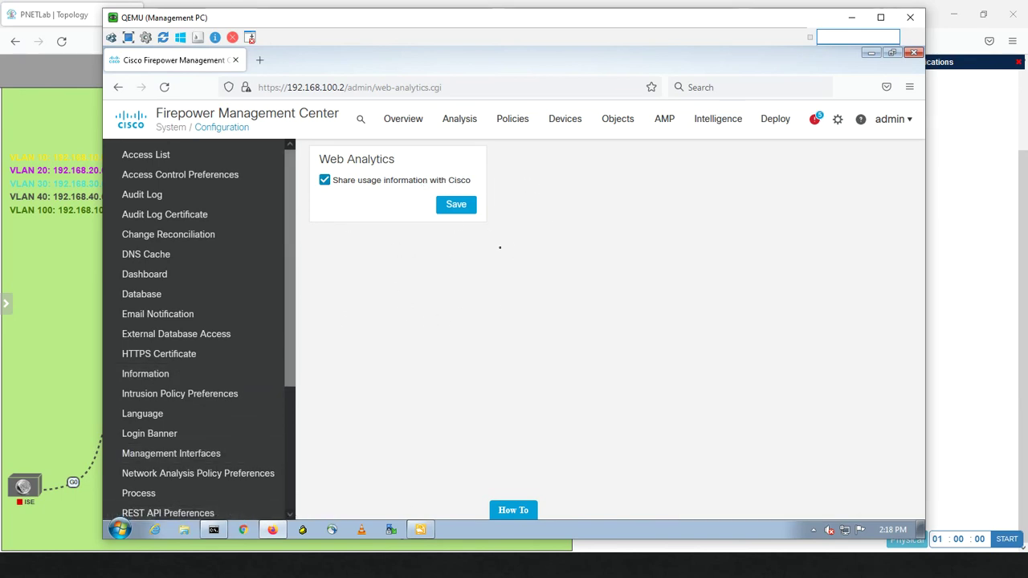
# Uncheck 'Share usage information with Cisco' and save the Web Analytics setting
pyautogui.click(325, 181)
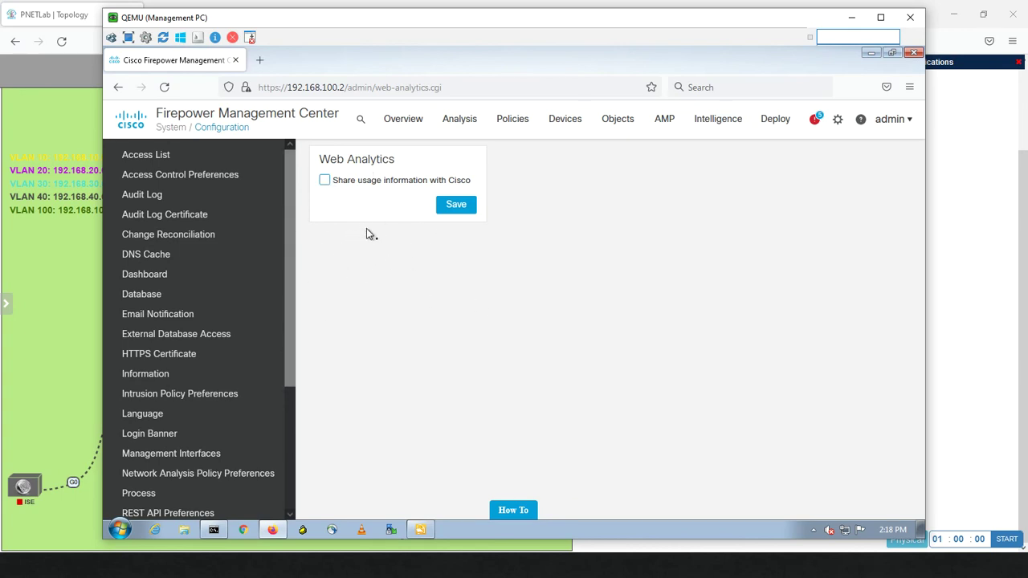
pyautogui.click(458, 205)
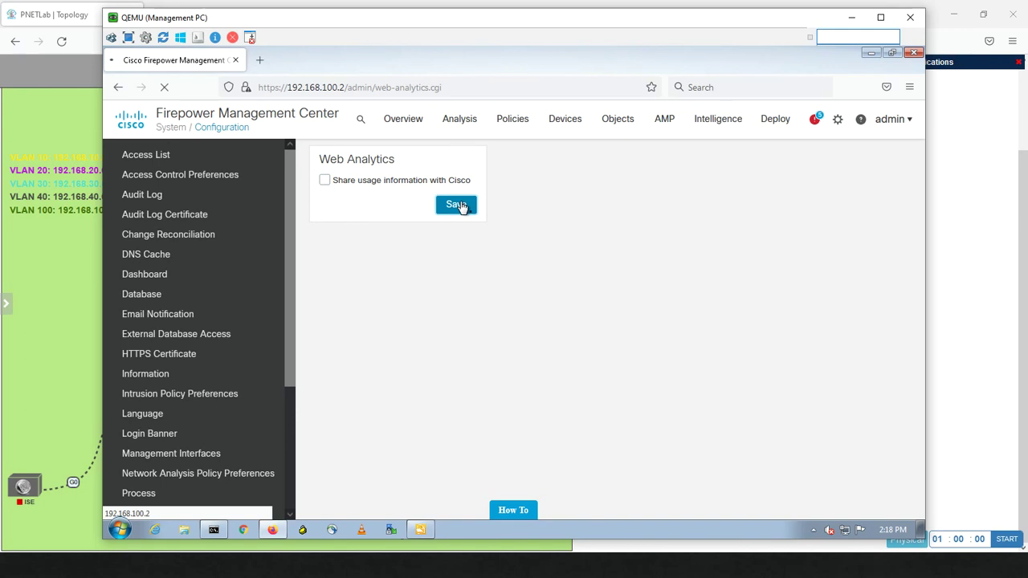
pyautogui.moveTo(286, 264); pyautogui.dragTo(298, 434)
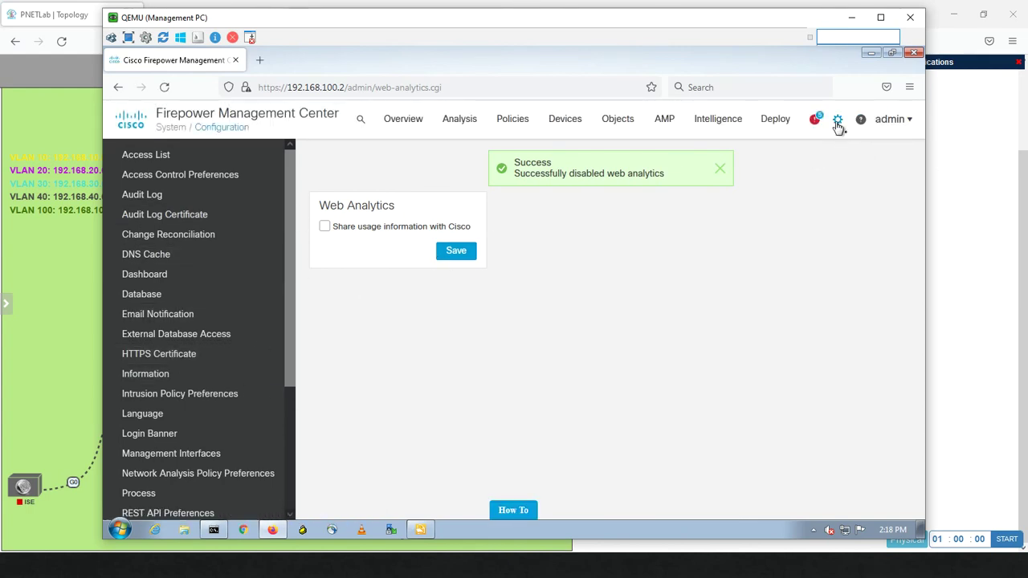
pyautogui.click(838, 124)
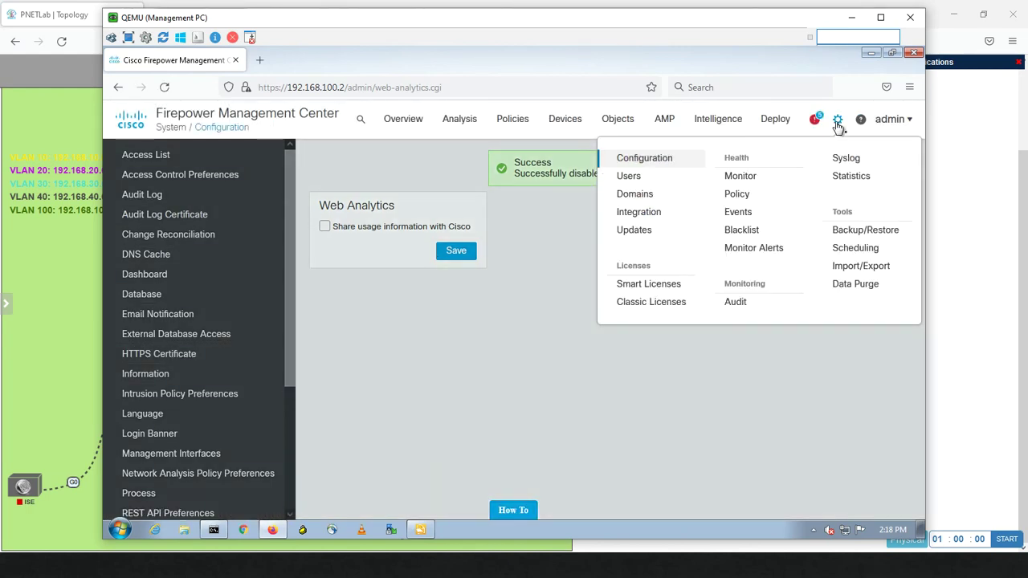
pyautogui.click(911, 121)
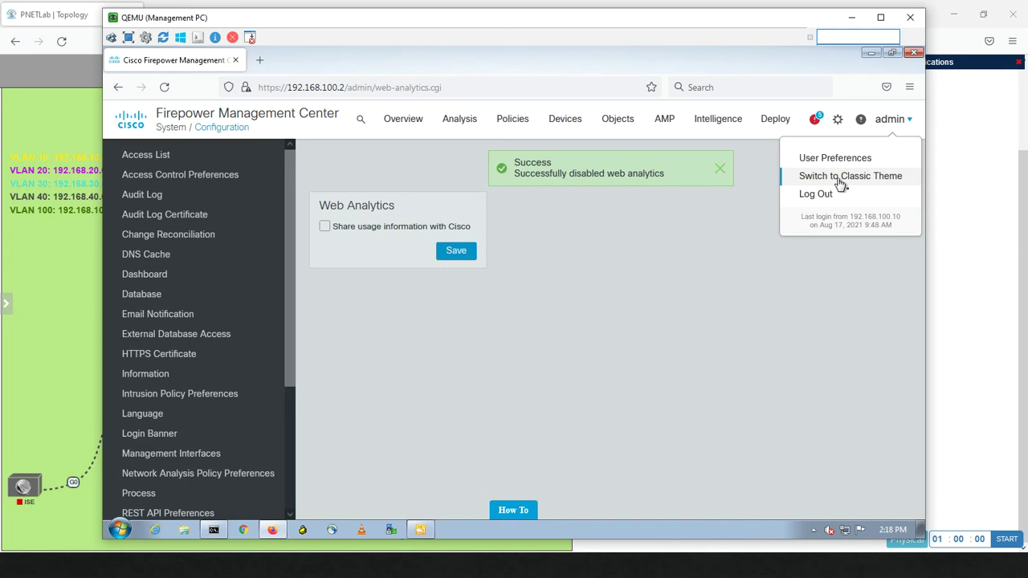
# Switch to the Classic Theme, resending the page data so the Web Analytics page reloads
pyautogui.click(839, 177)
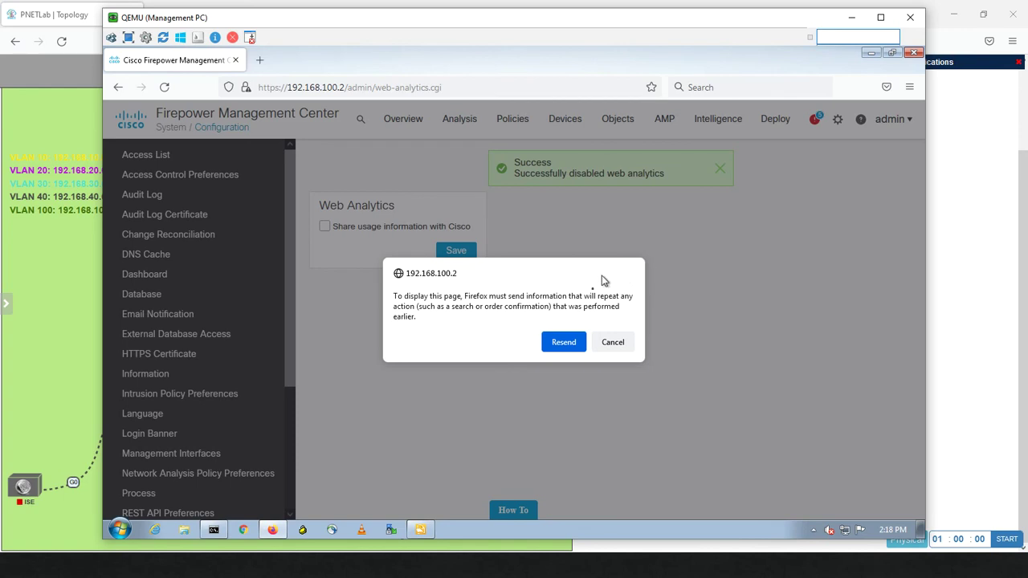
pyautogui.click(559, 345)
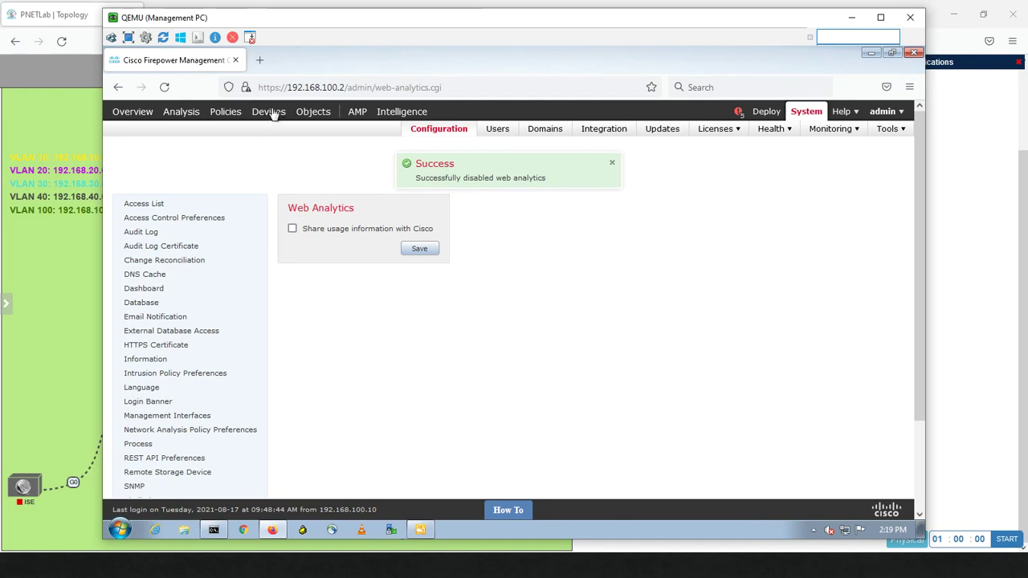
pyautogui.moveTo(271, 113)
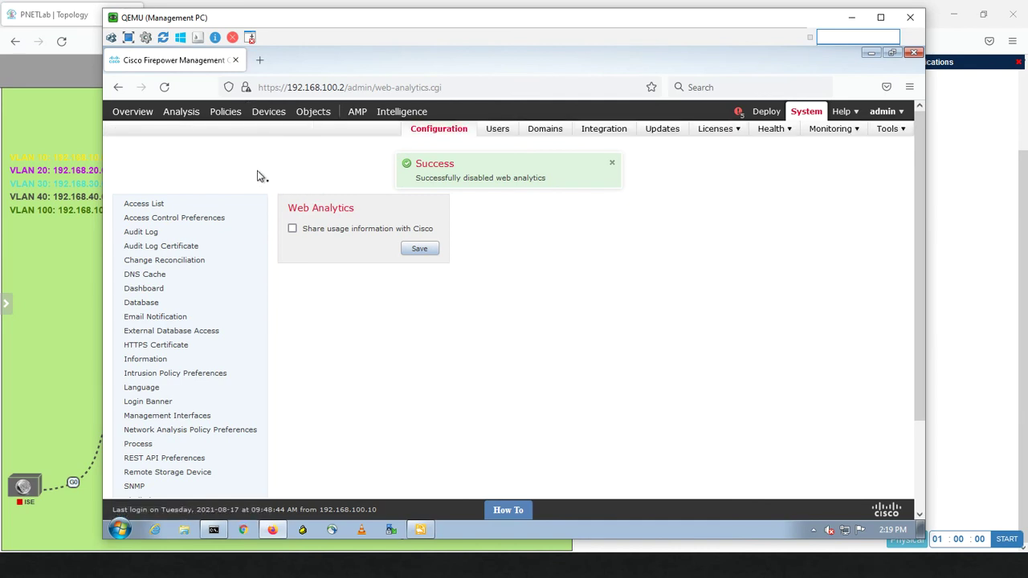
pyautogui.moveTo(180, 112)
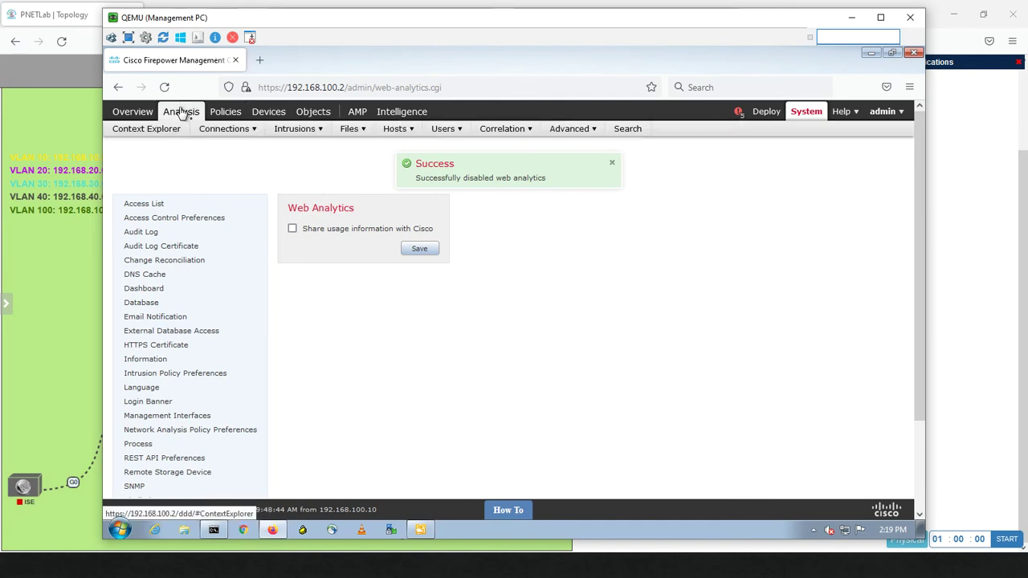
pyautogui.moveTo(238, 130)
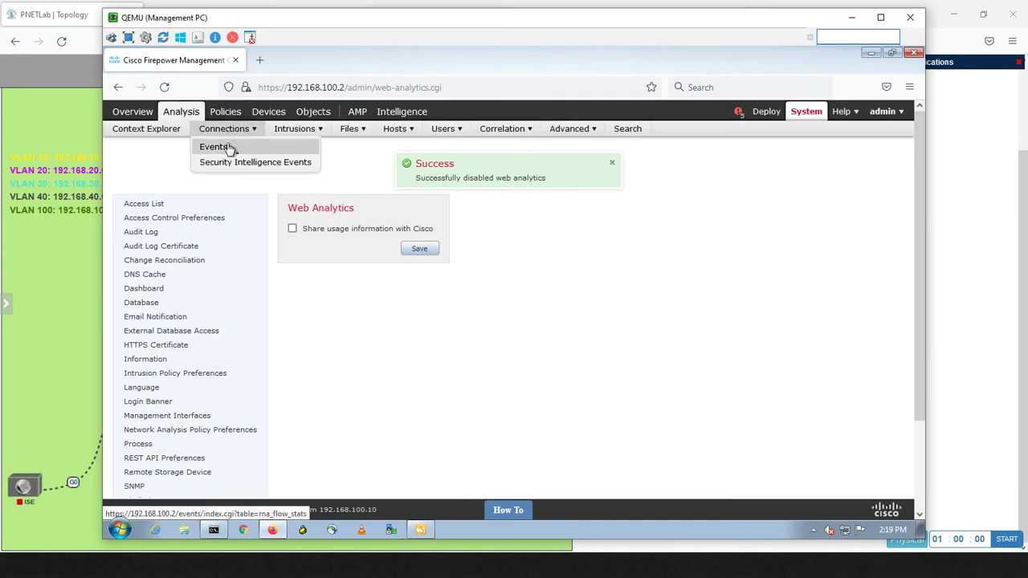
pyautogui.moveTo(300, 117)
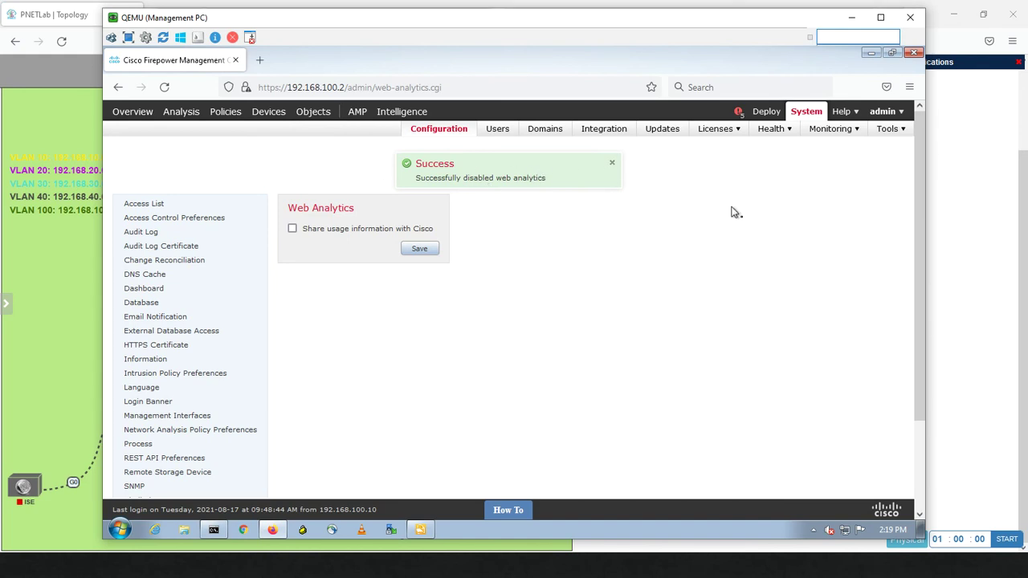
pyautogui.moveTo(874, 138)
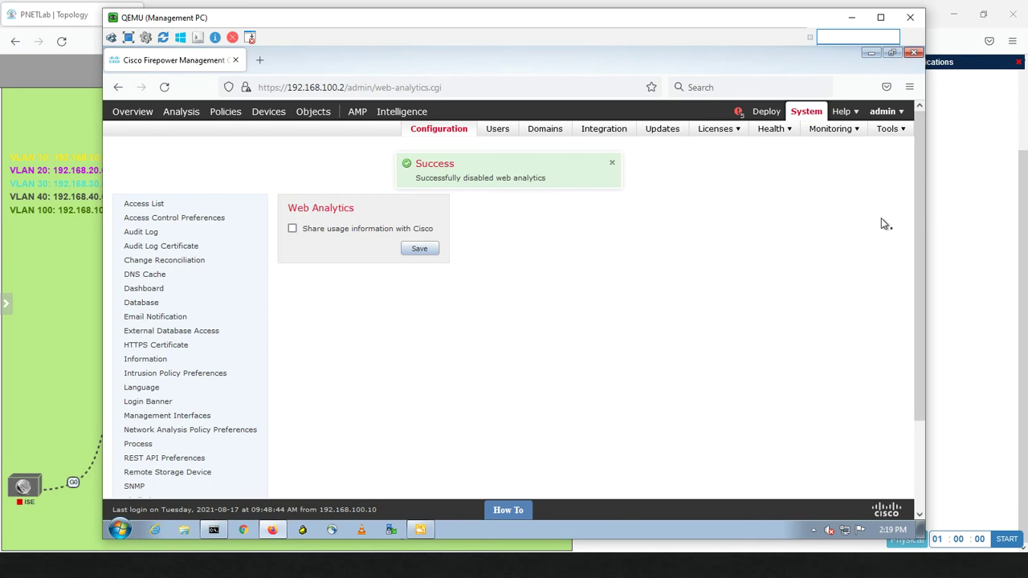
# Return to the Light theme and open the admin's User Preferences General page
pyautogui.click(901, 113)
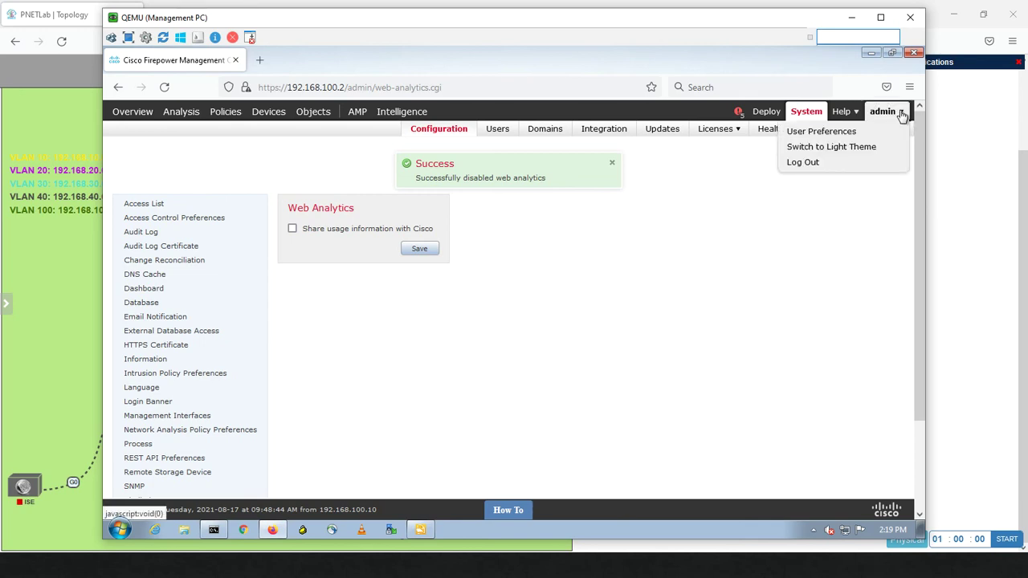
pyautogui.click(846, 151)
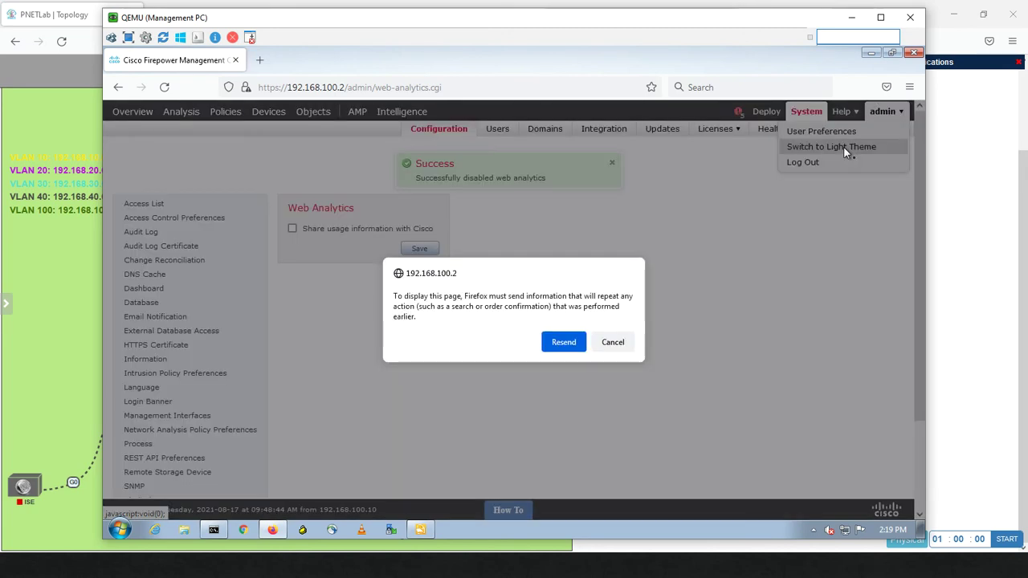
pyautogui.click(565, 342)
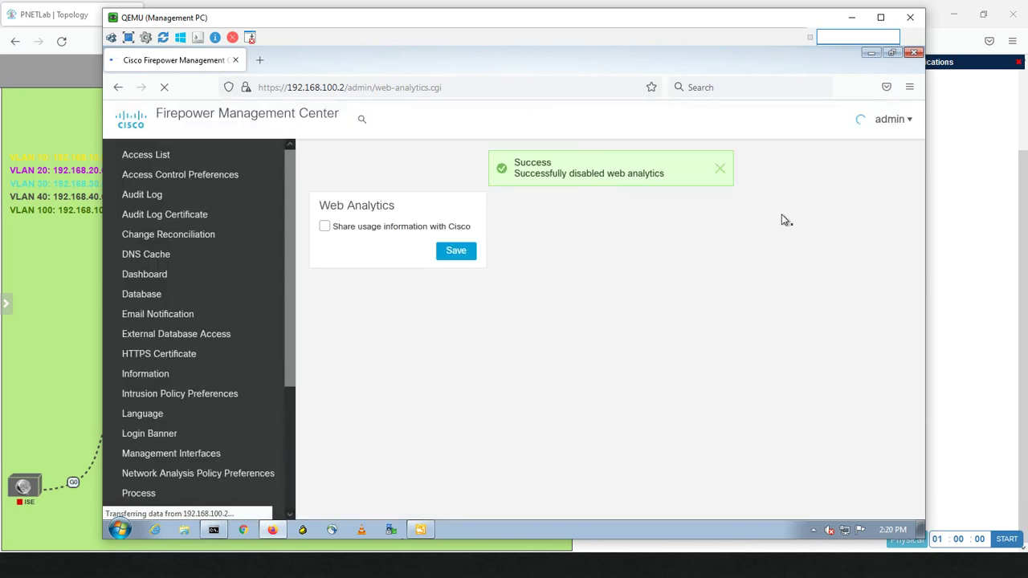
pyautogui.click(910, 122)
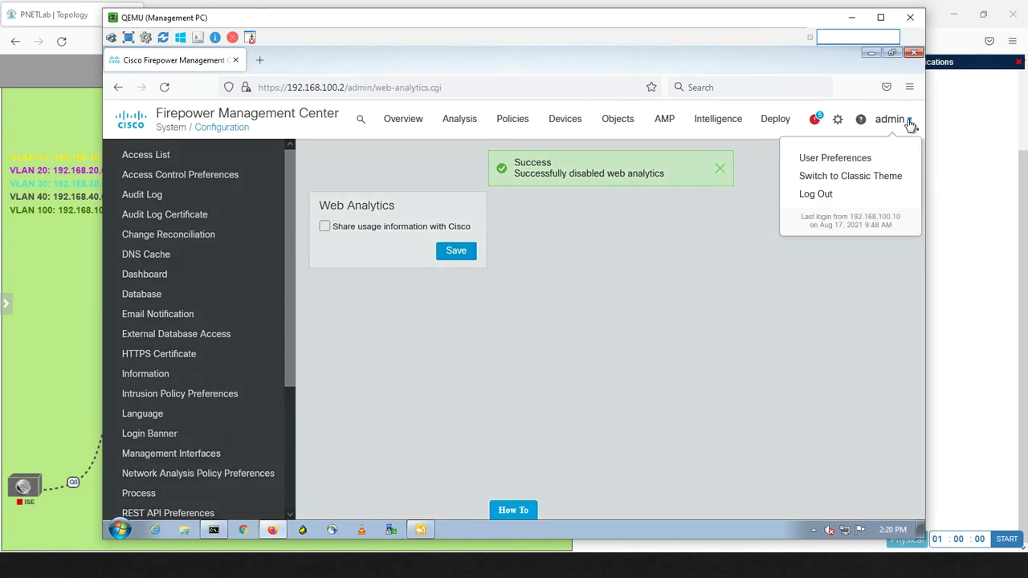
pyautogui.click(850, 163)
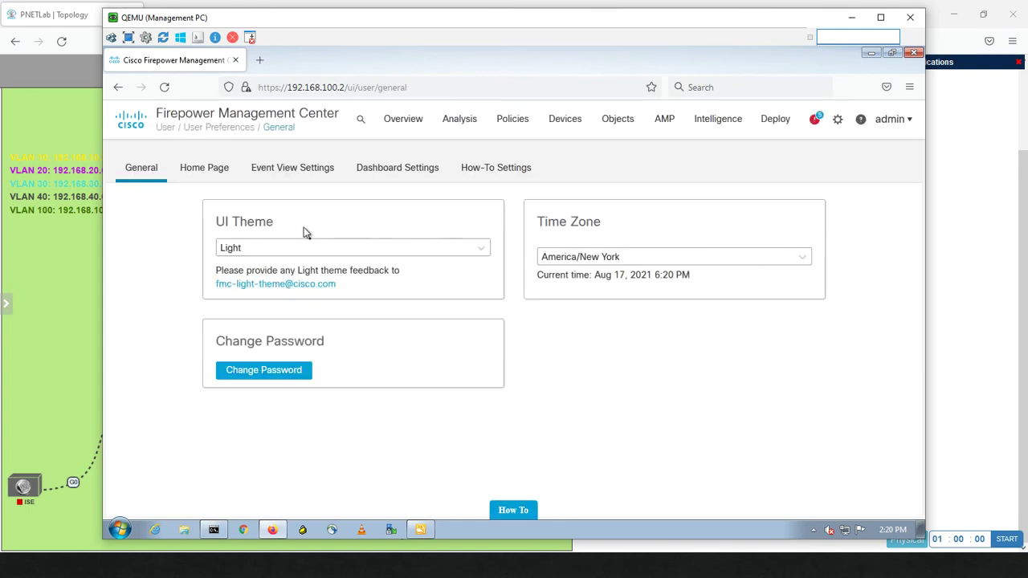
# Set the UI Theme preference to Classic
pyautogui.click(471, 251)
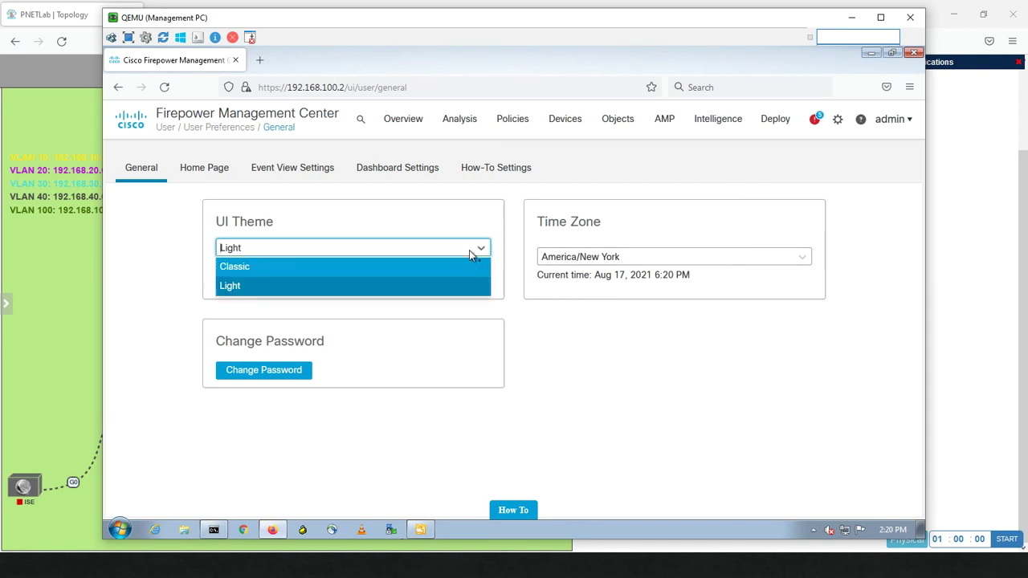
pyautogui.click(327, 278)
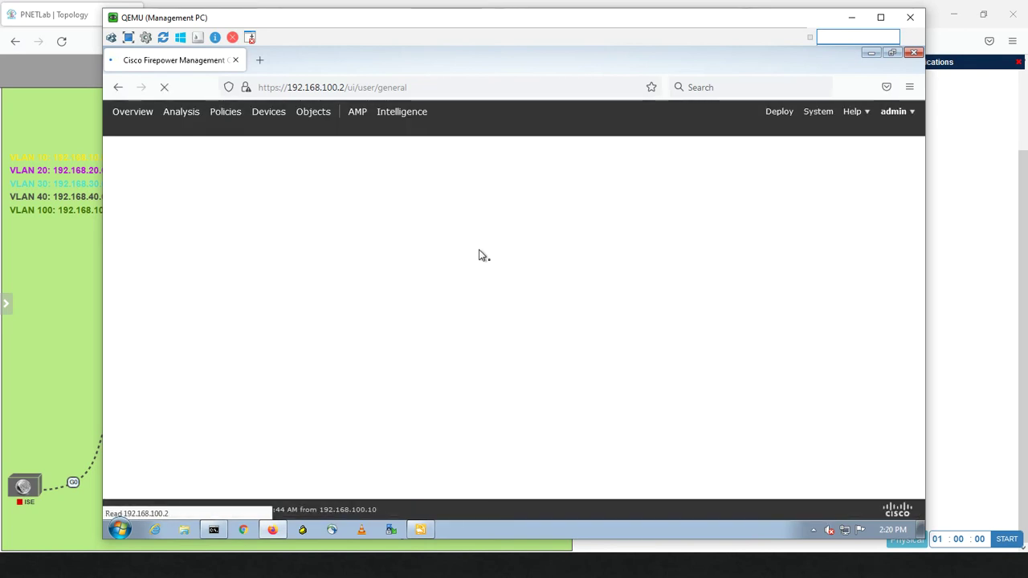
pyautogui.click(909, 118)
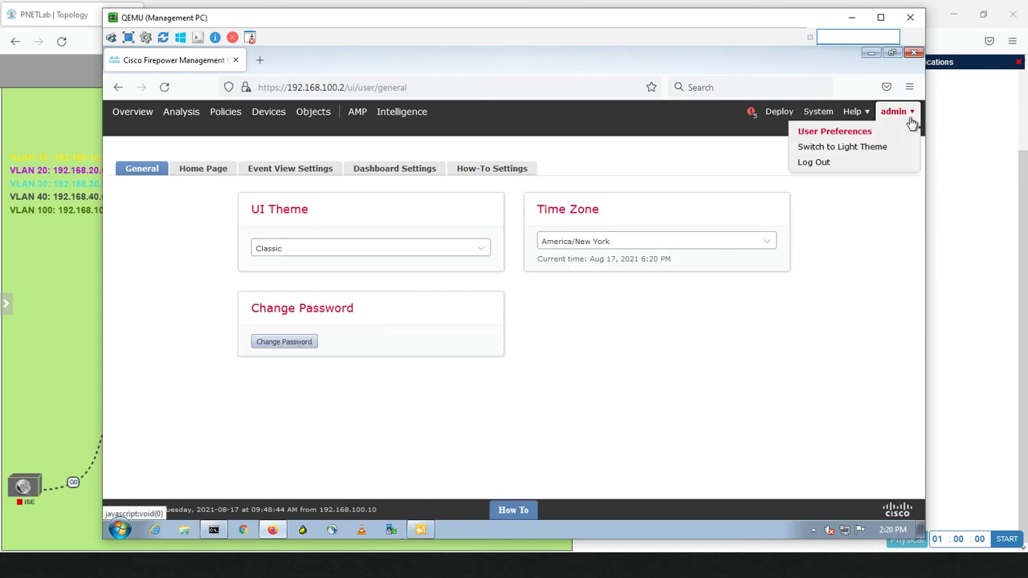
pyautogui.click(408, 314)
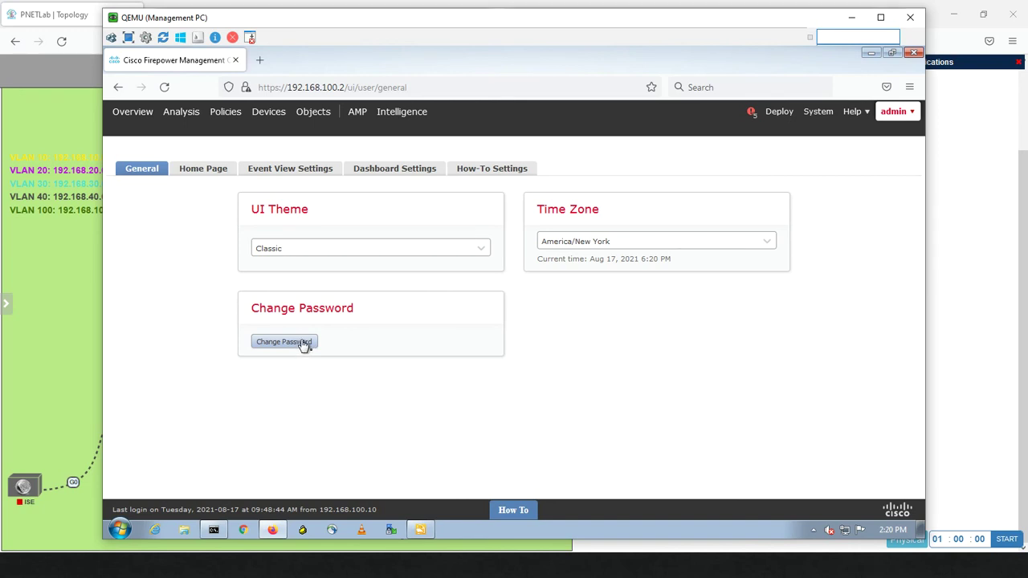
# Review the Time Zone list, then open the Home Page preferences showing Dashboards
pyautogui.click(304, 343)
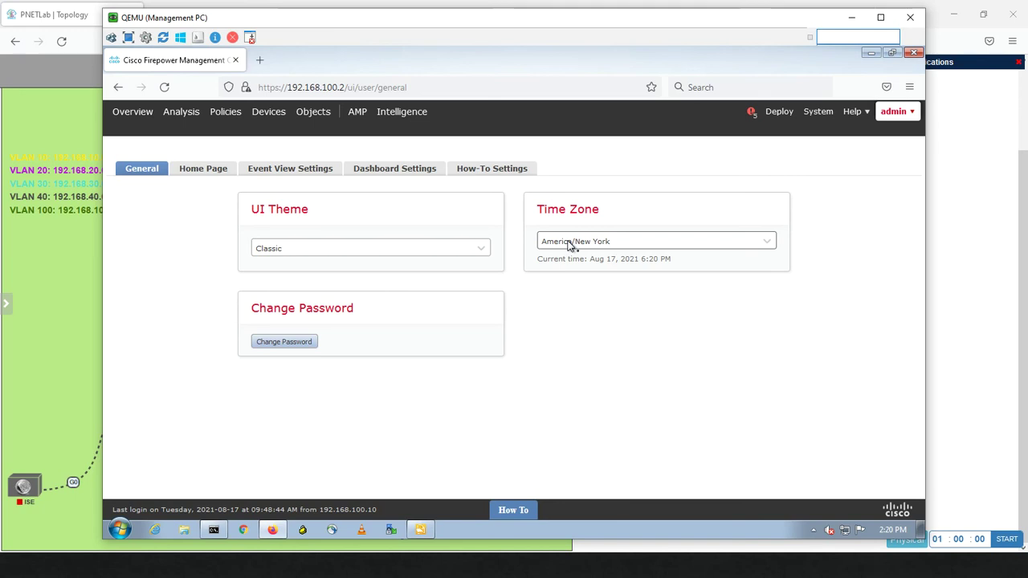
pyautogui.click(569, 242)
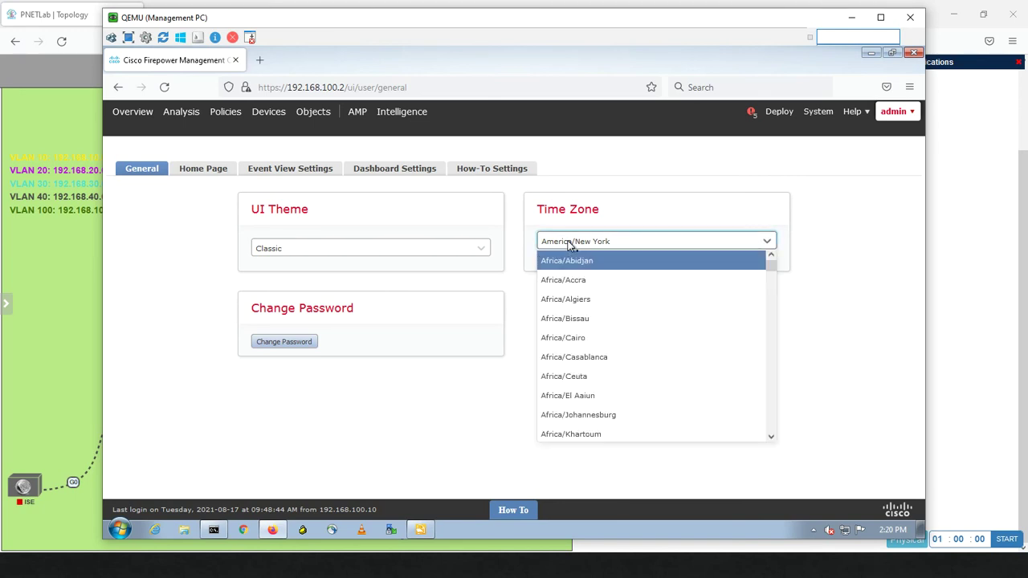
pyautogui.click(205, 175)
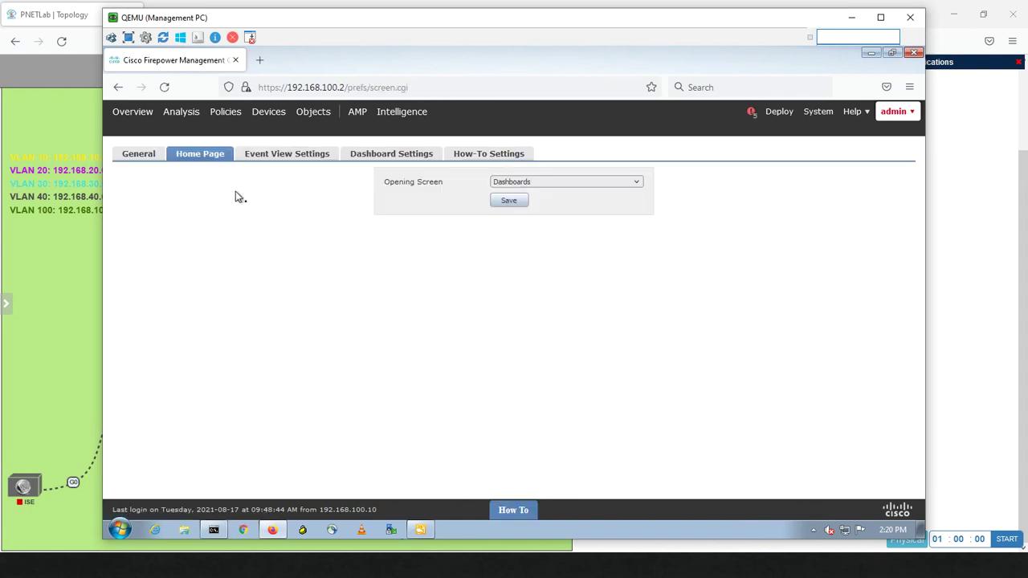
# Check the Opening Screen choices, leaving Dashboards, and open the Event View Settings preferences
pyautogui.click(546, 185)
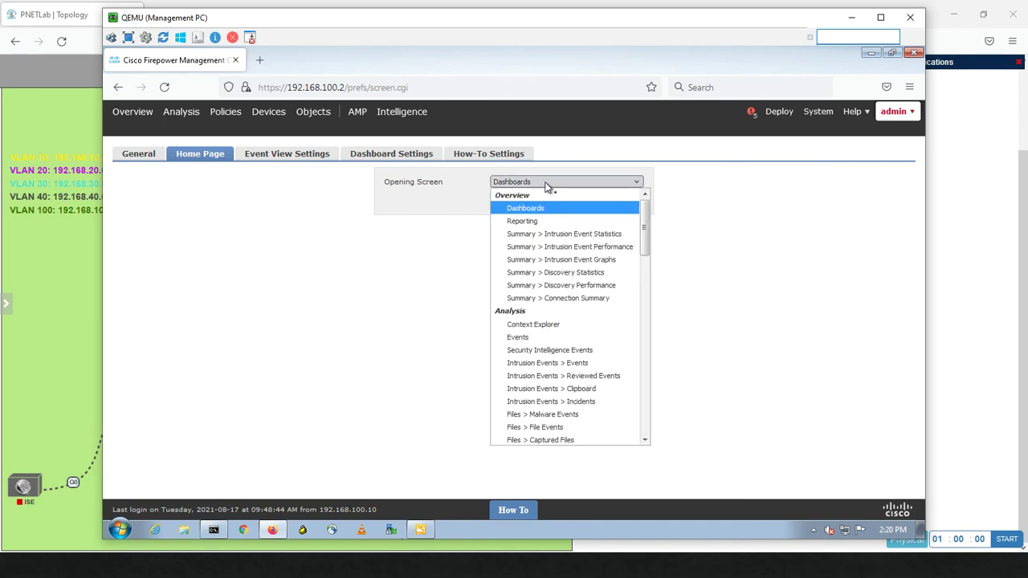
pyautogui.click(291, 252)
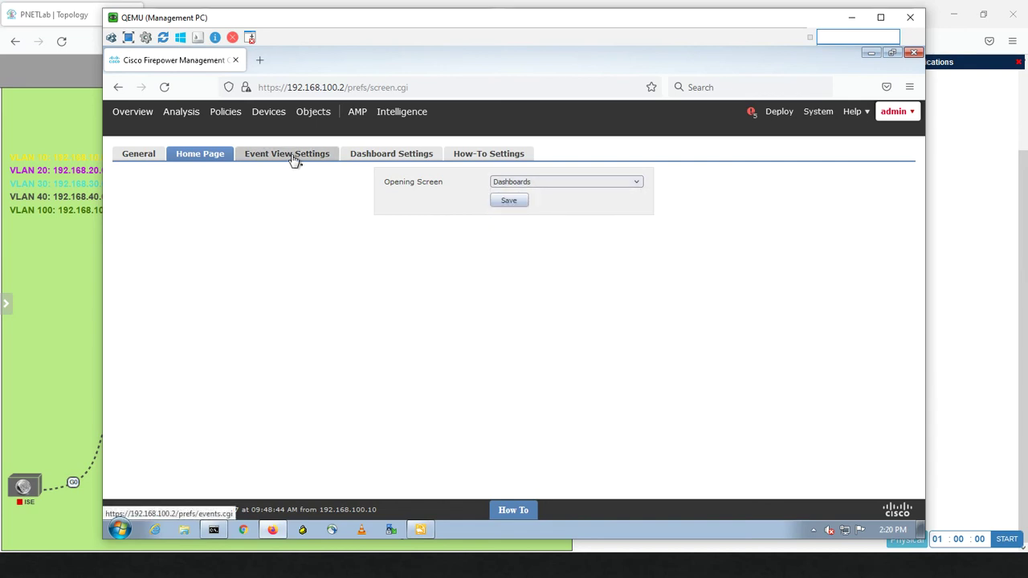
pyautogui.click(293, 157)
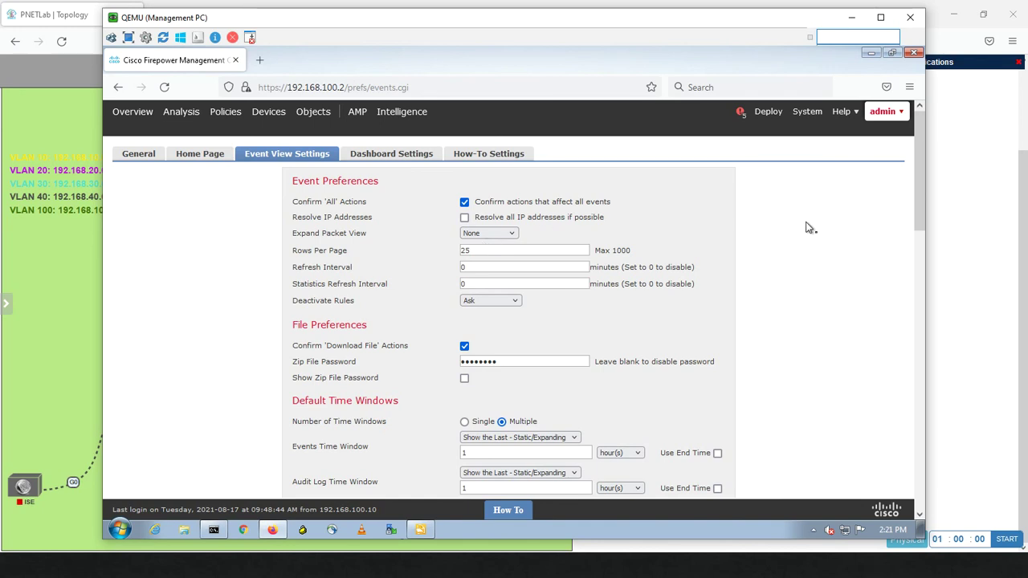
# Switch back to the Light theme from the admin menu, then briefly check the System gear menu
pyautogui.click(903, 115)
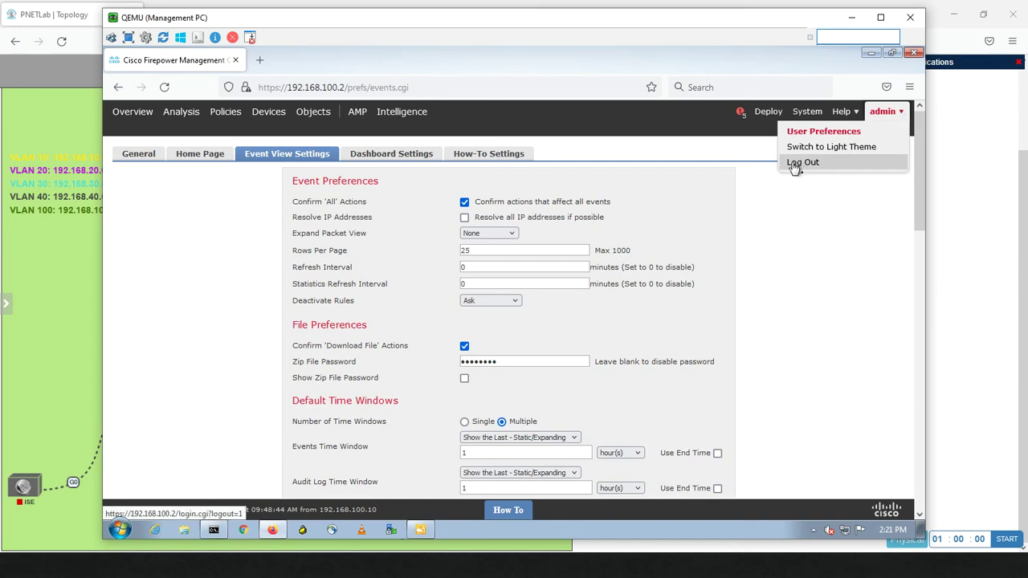
pyautogui.moveTo(808, 112)
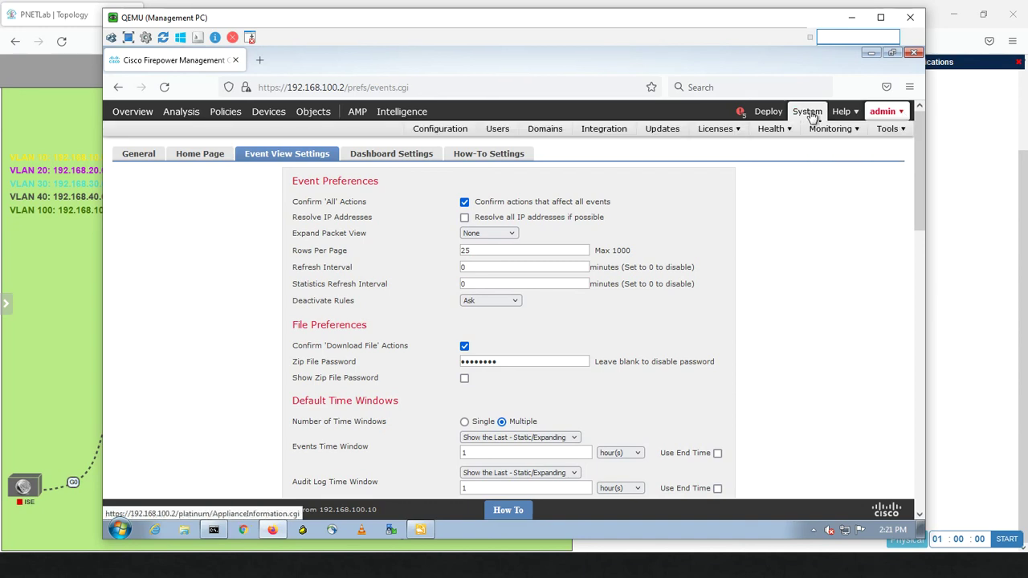
pyautogui.moveTo(907, 127)
pyautogui.moveTo(907, 109)
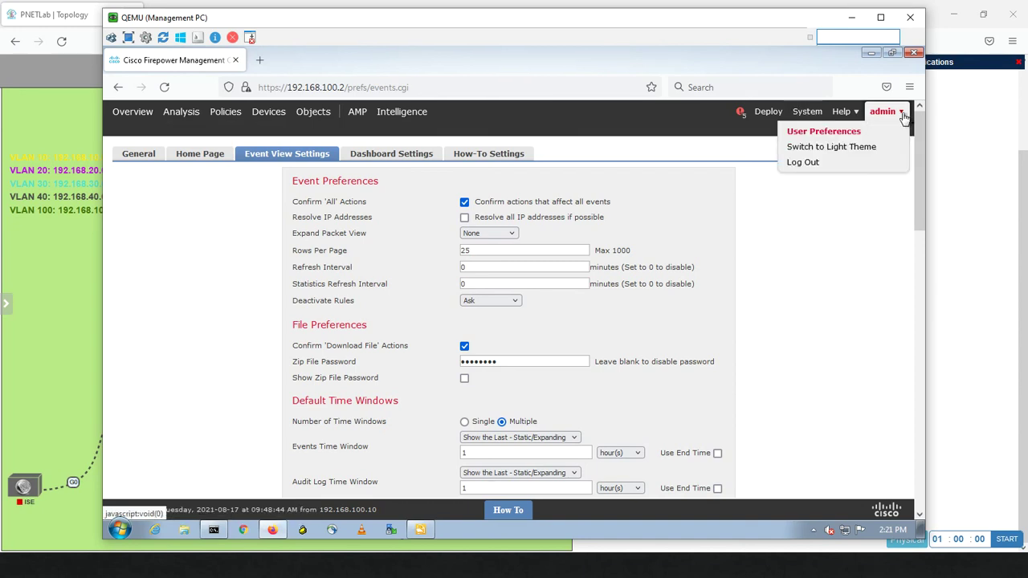
pyautogui.click(851, 147)
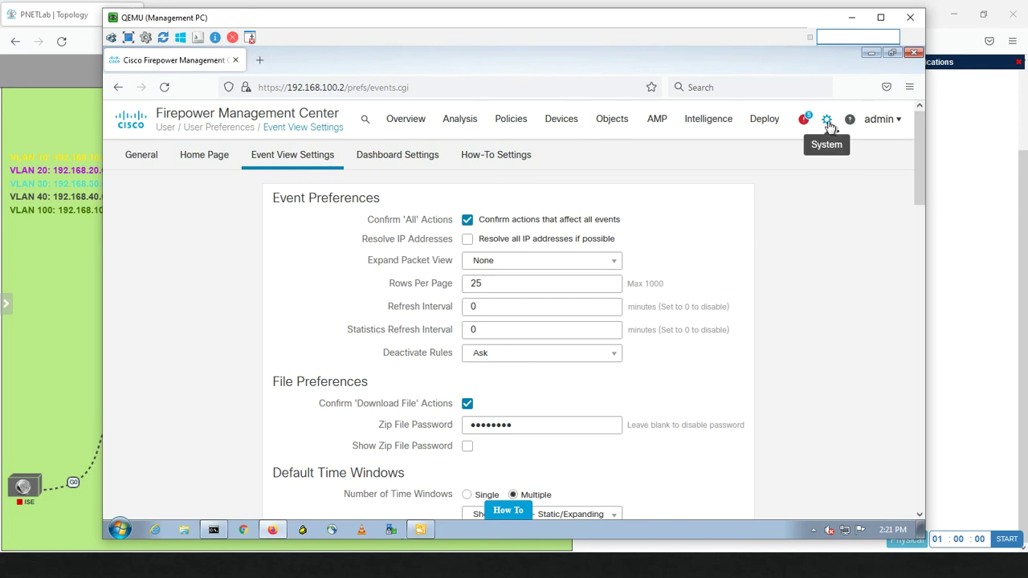
pyautogui.click(828, 124)
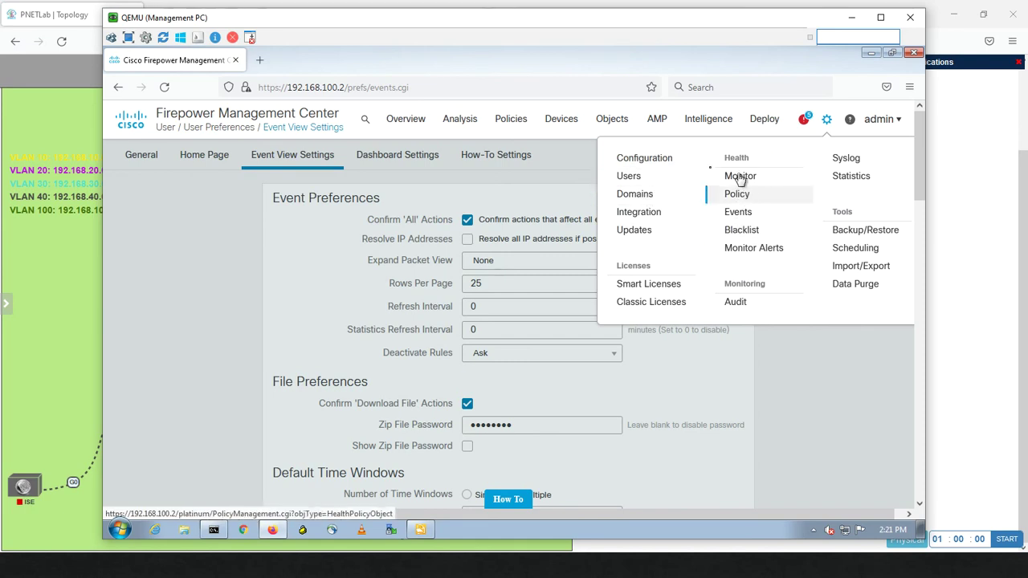
pyautogui.click(216, 251)
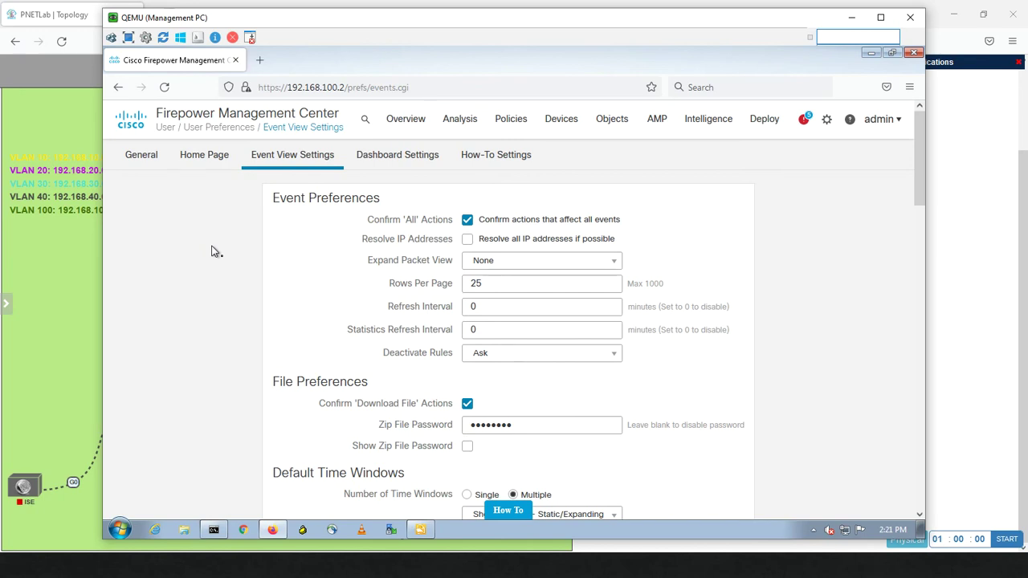